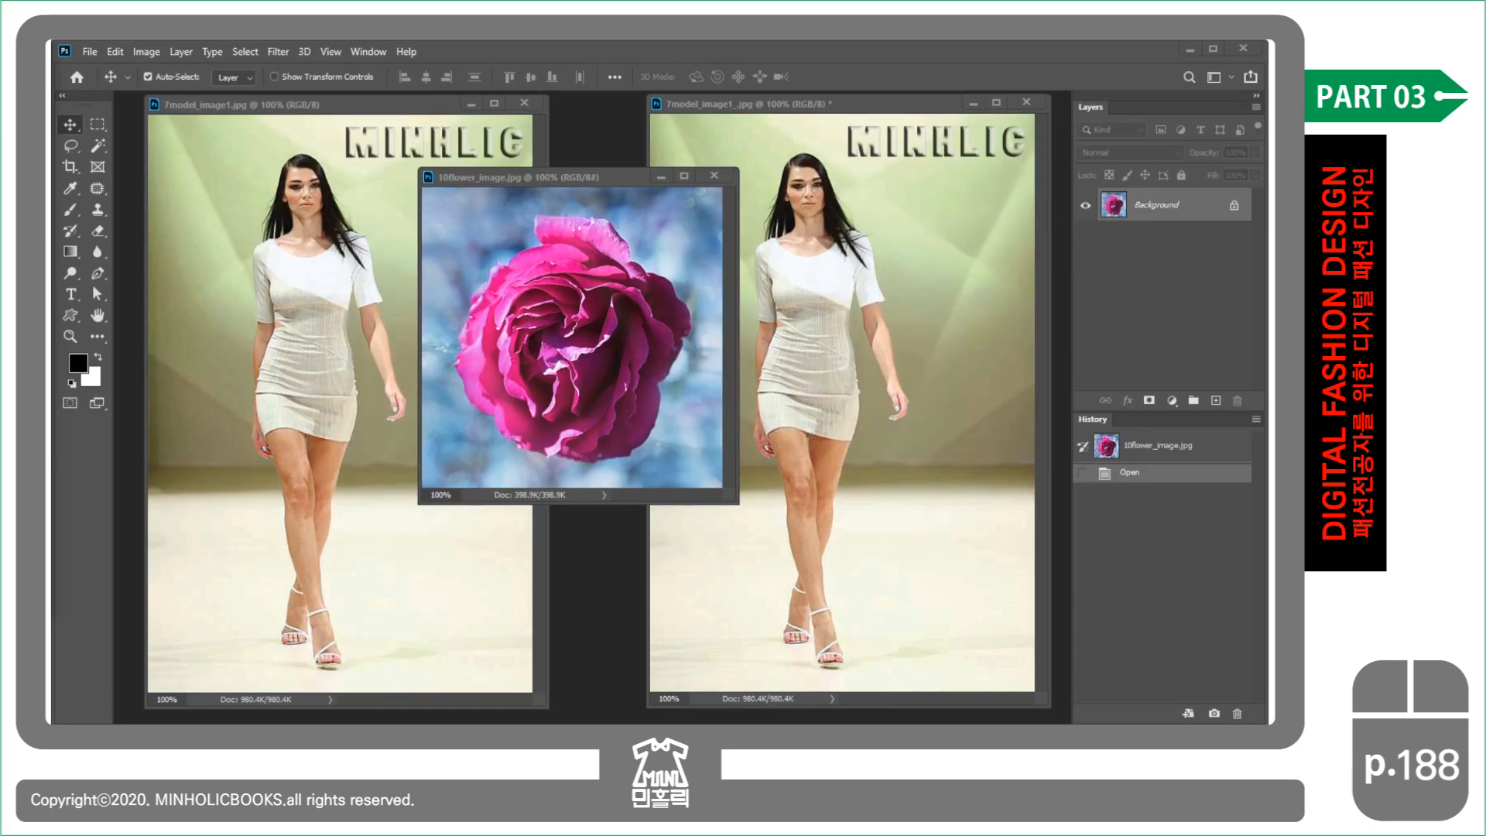
- Resize the flower image to 50 × 50 pixels, keeping the resolution at 72 pixels/inch
click(546, 175)
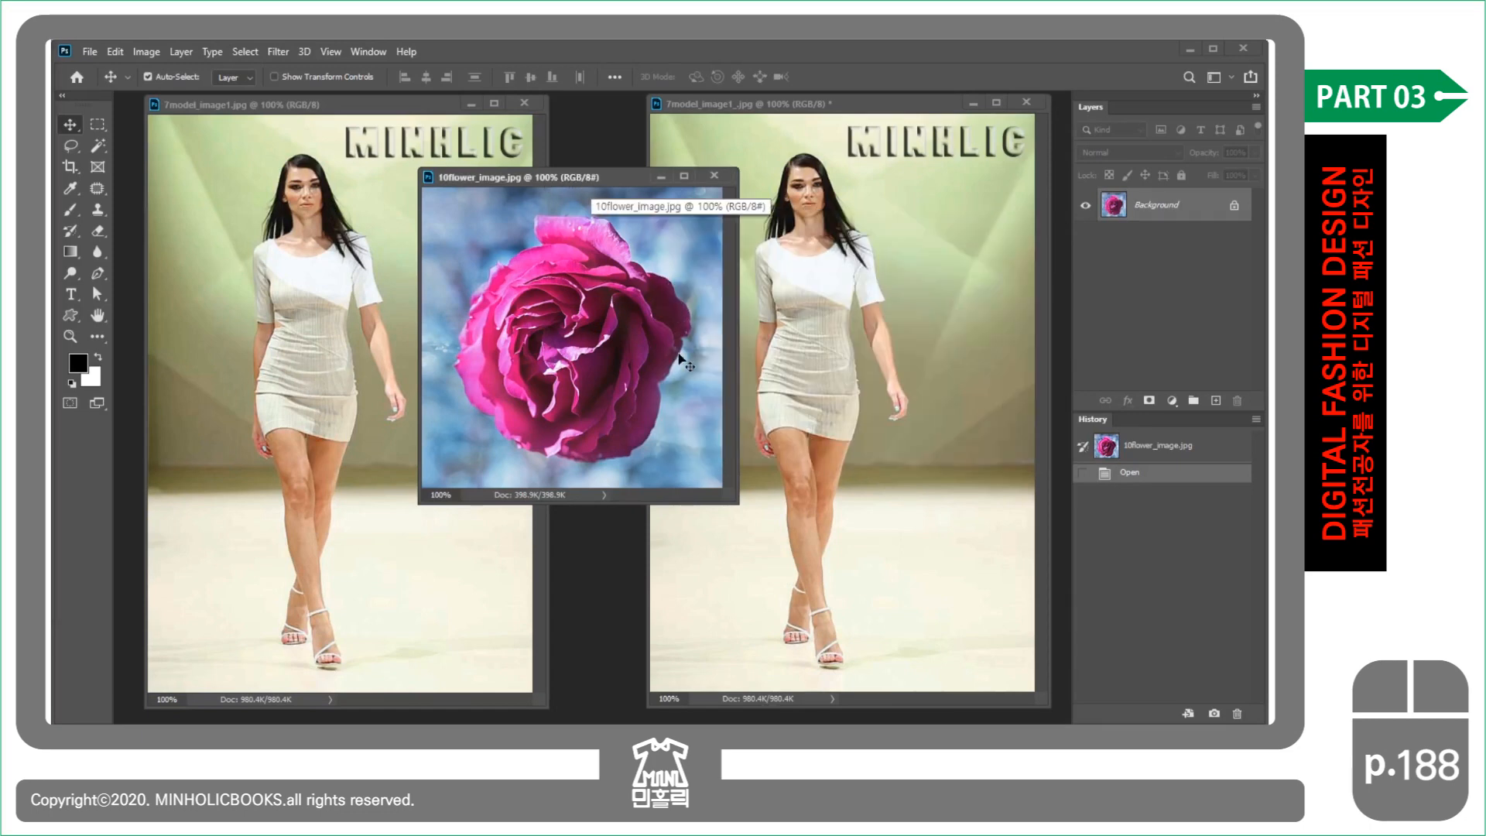
click(154, 51)
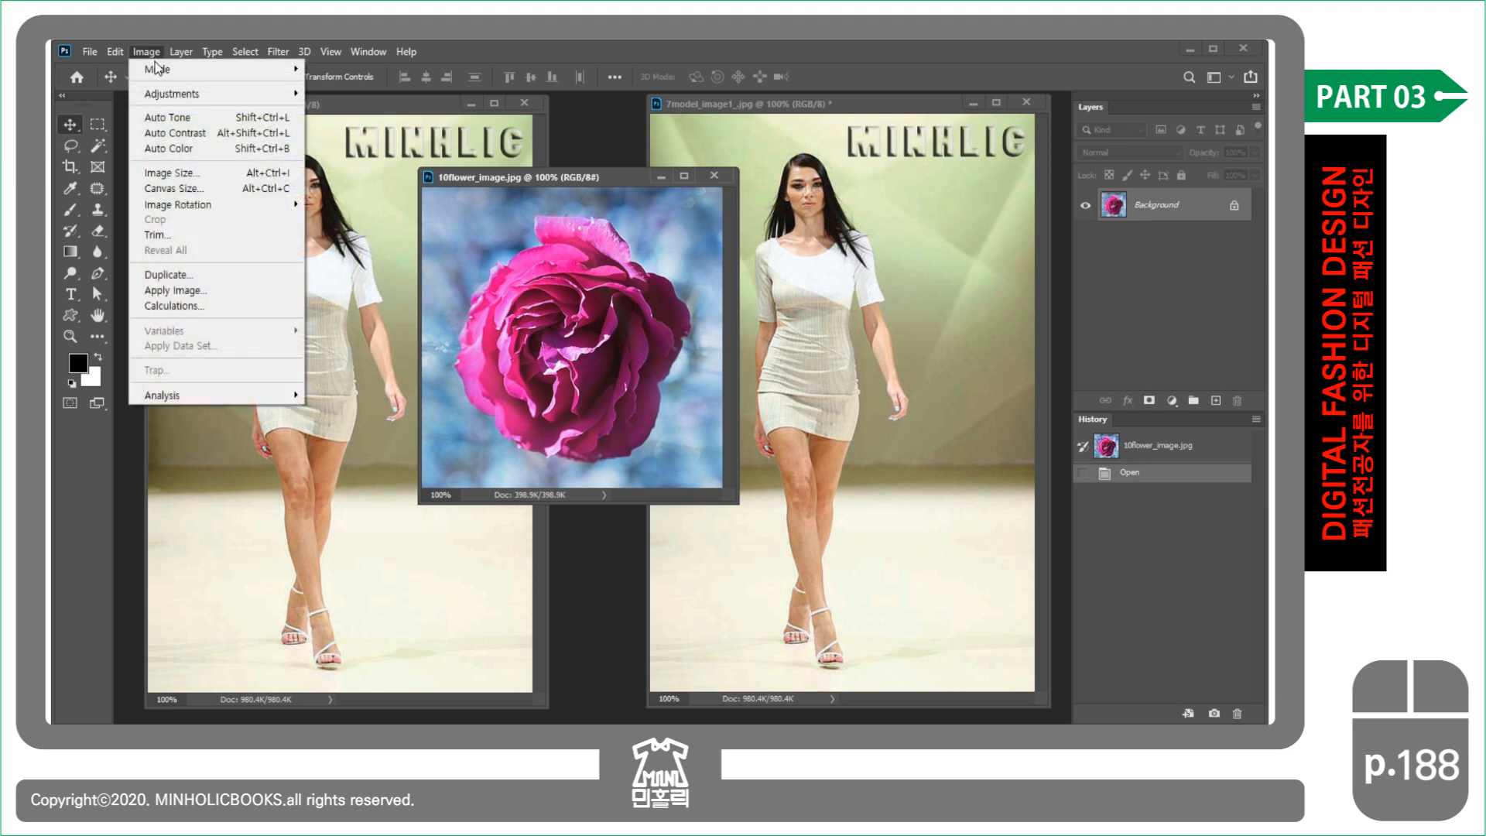
click(184, 174)
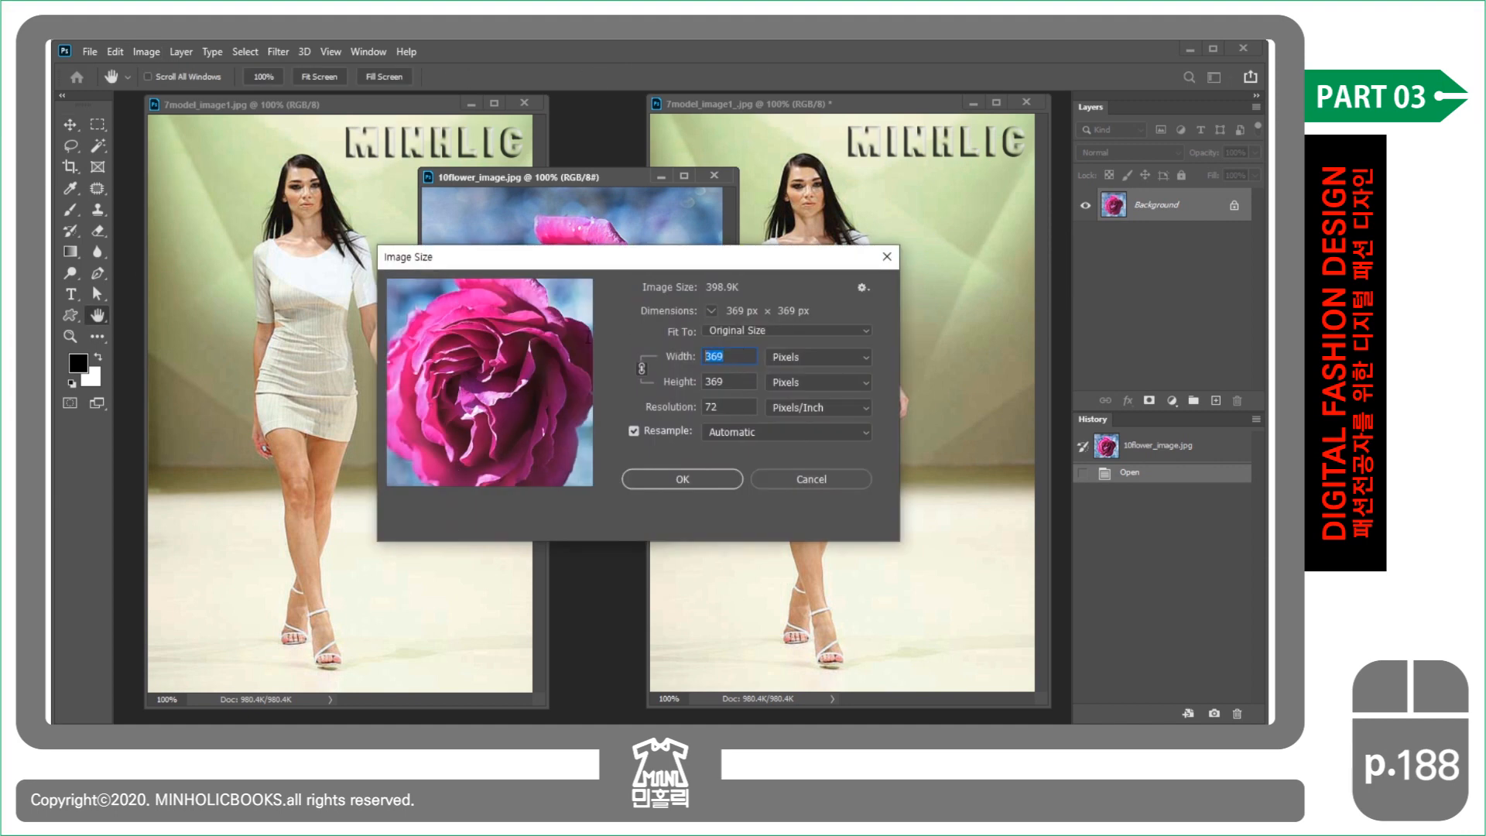
text(50)
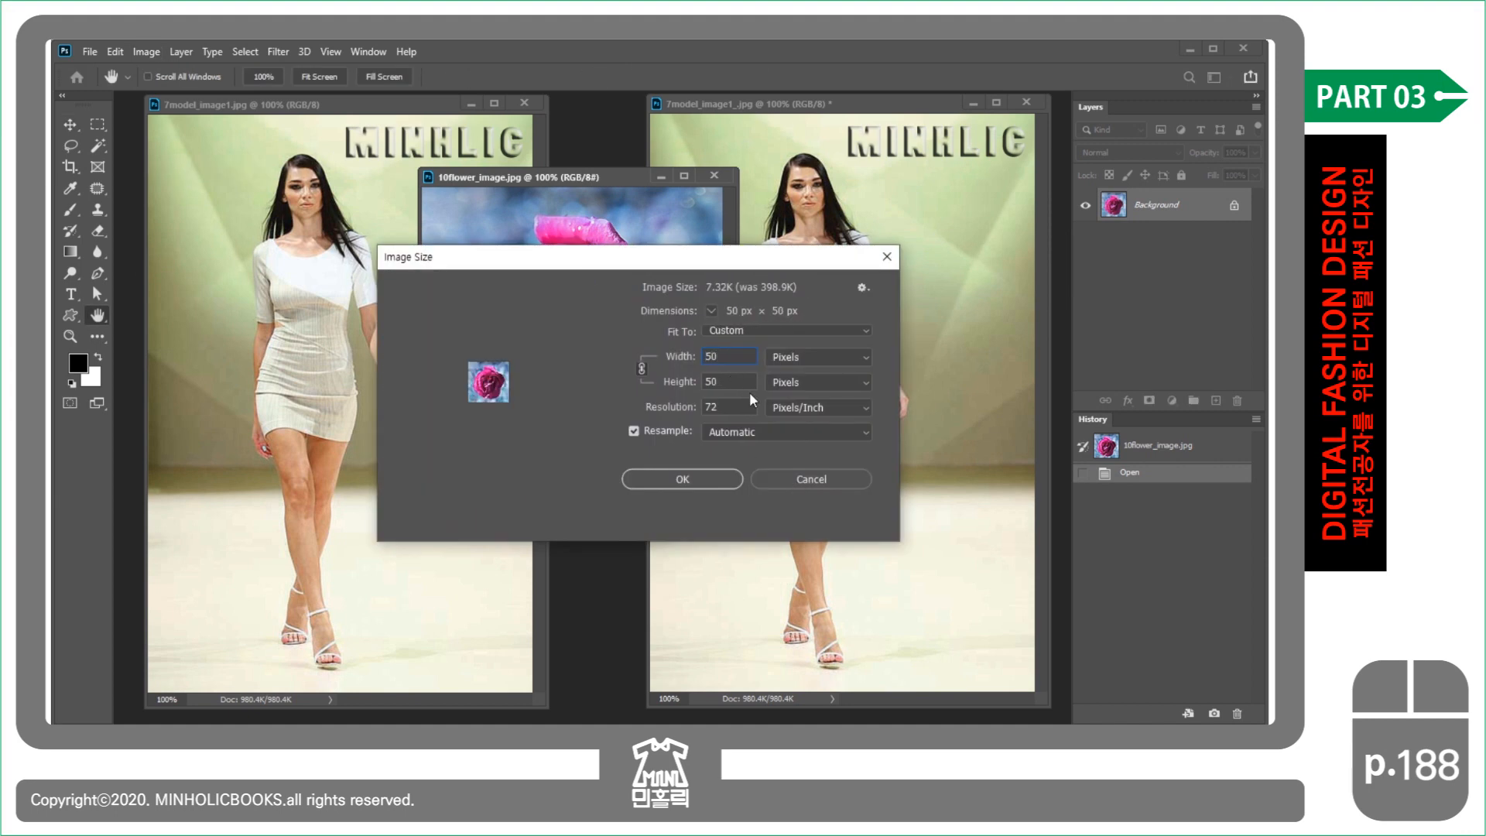
double_click(709, 382)
click(694, 480)
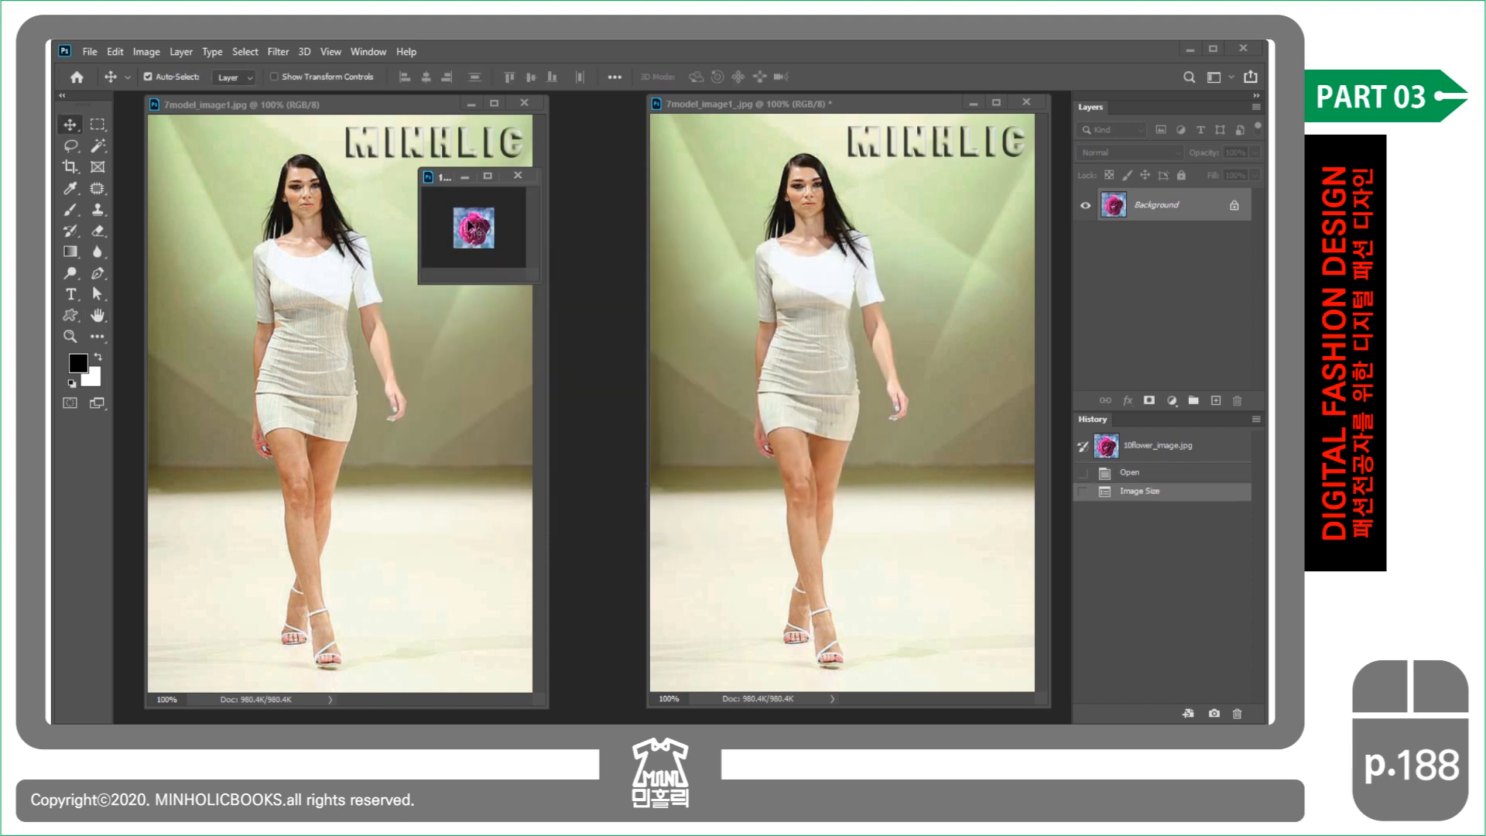
- Enlarge the flower image's window, magnify the flower and move the window over the second model image
drag(542, 282, 752, 470)
scroll(648, 387, up, 10)
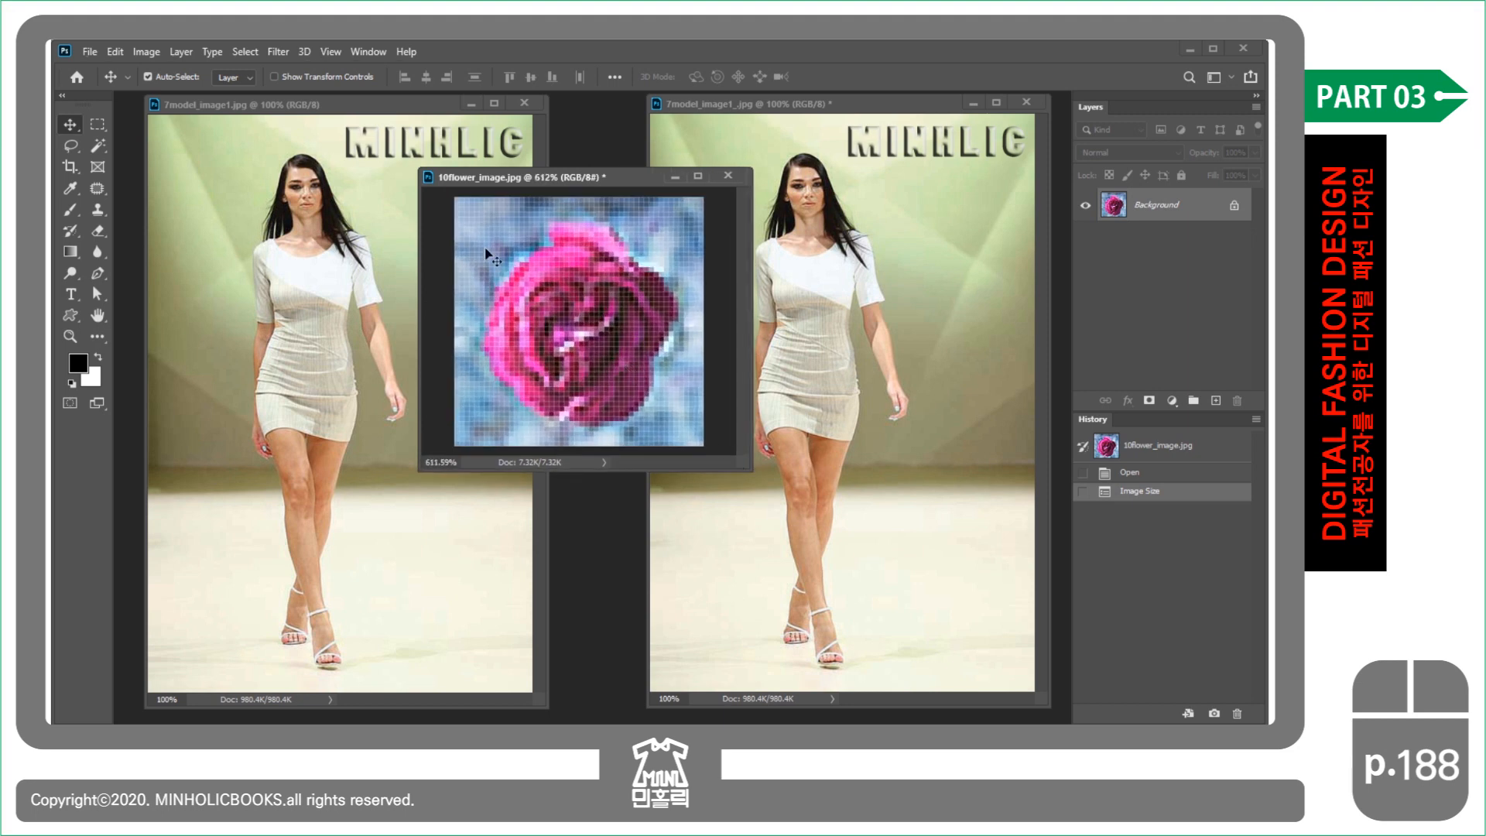
drag(610, 175, 917, 174)
- Create a new RGB Color document named 꽃 패턴, 50 × 50 pixels at 72 pixels/inch
click(89, 52)
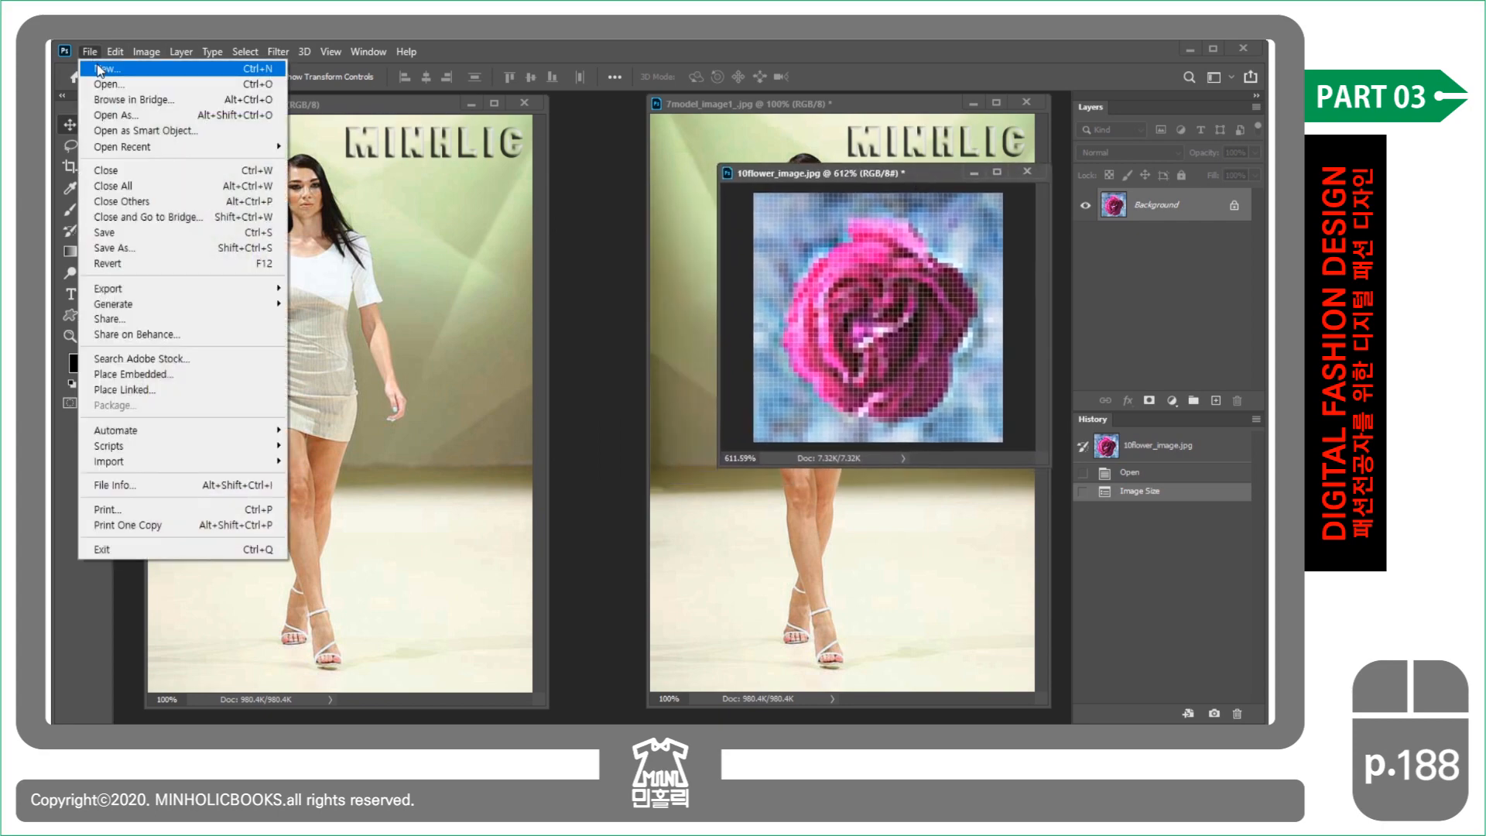
click(98, 68)
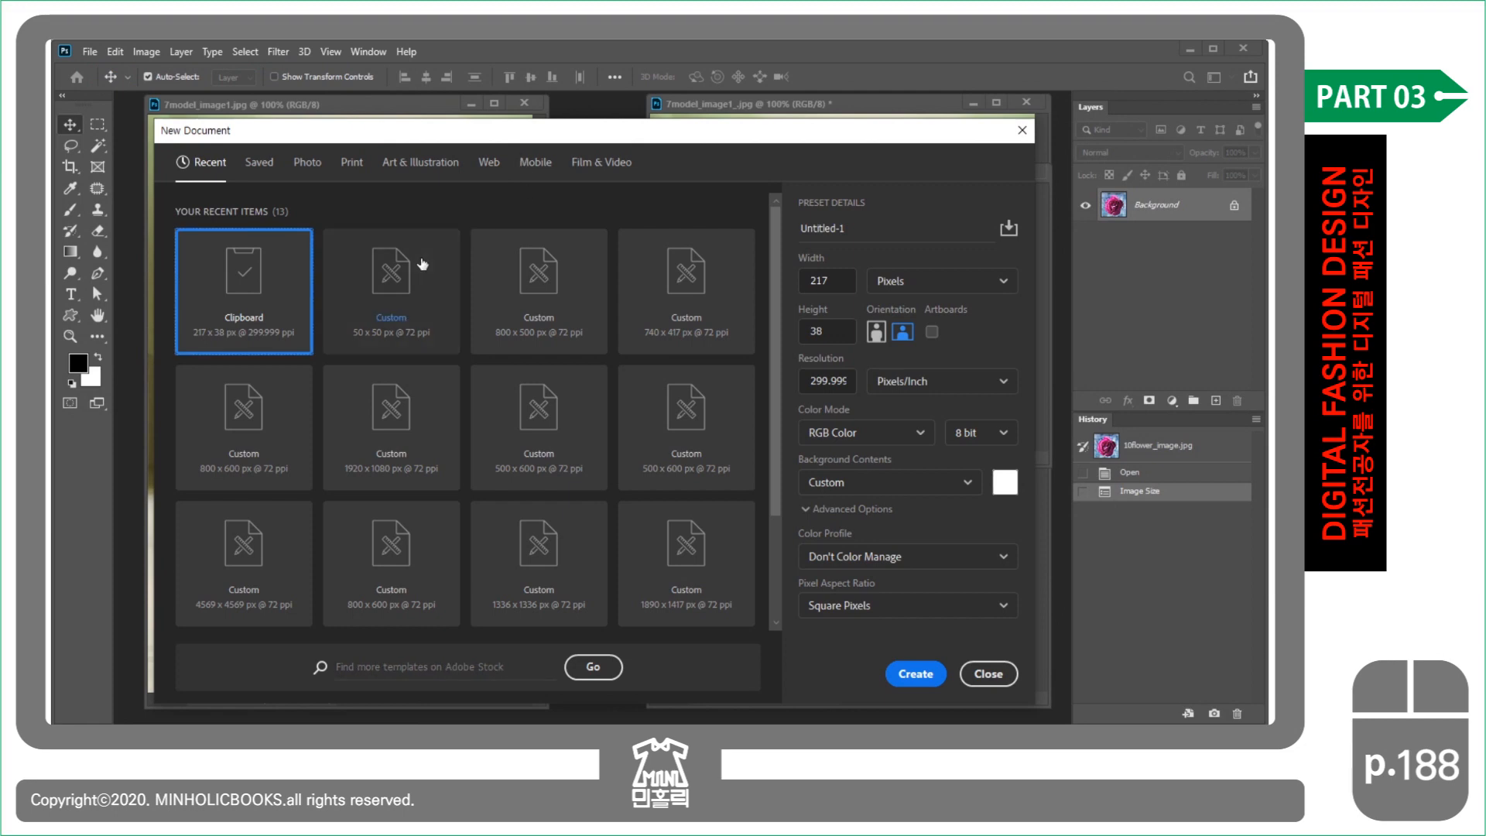
click(554, 292)
click(863, 232)
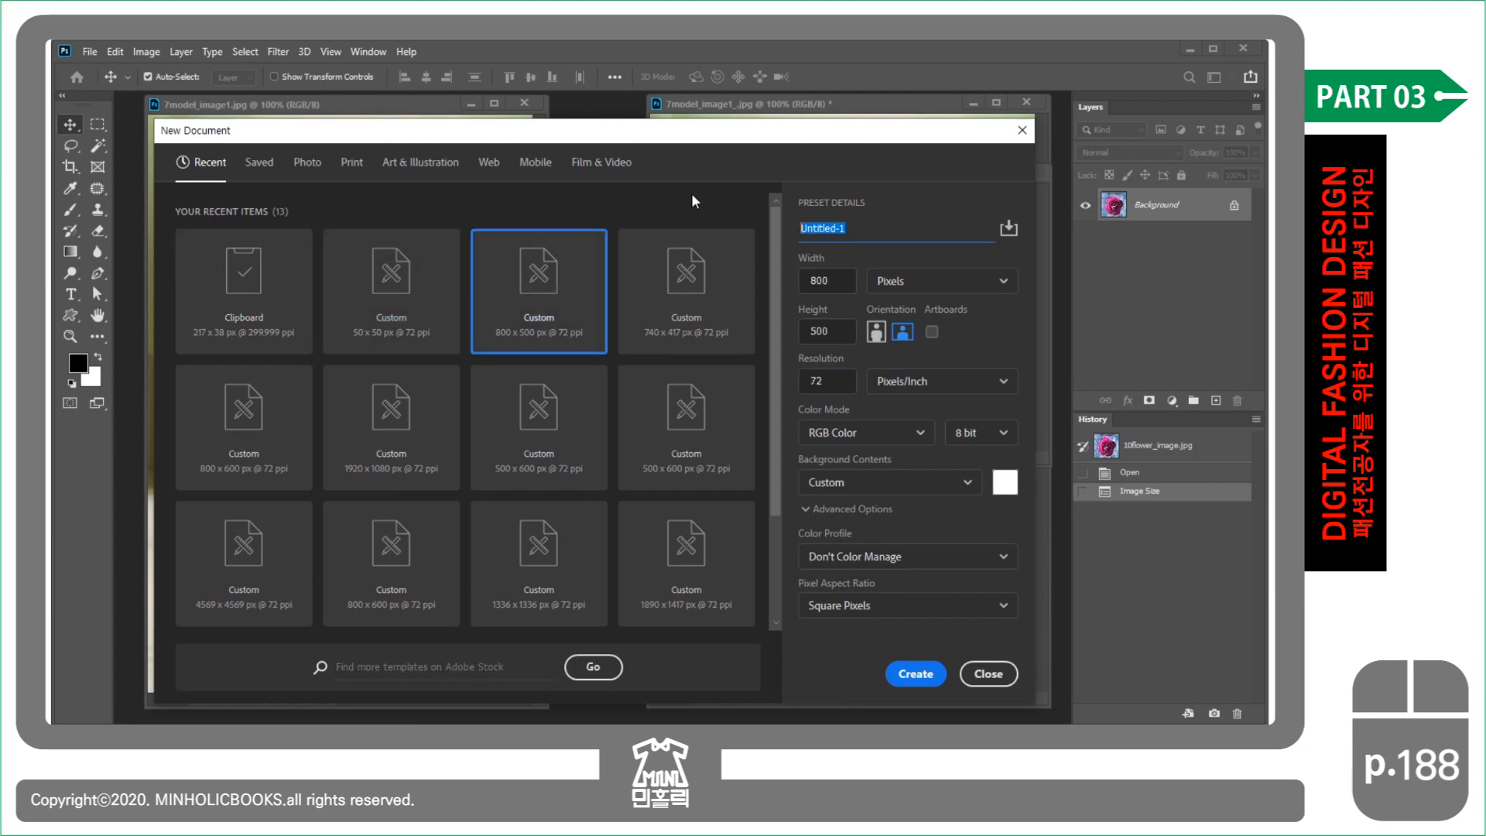
text(꽃 패턴)
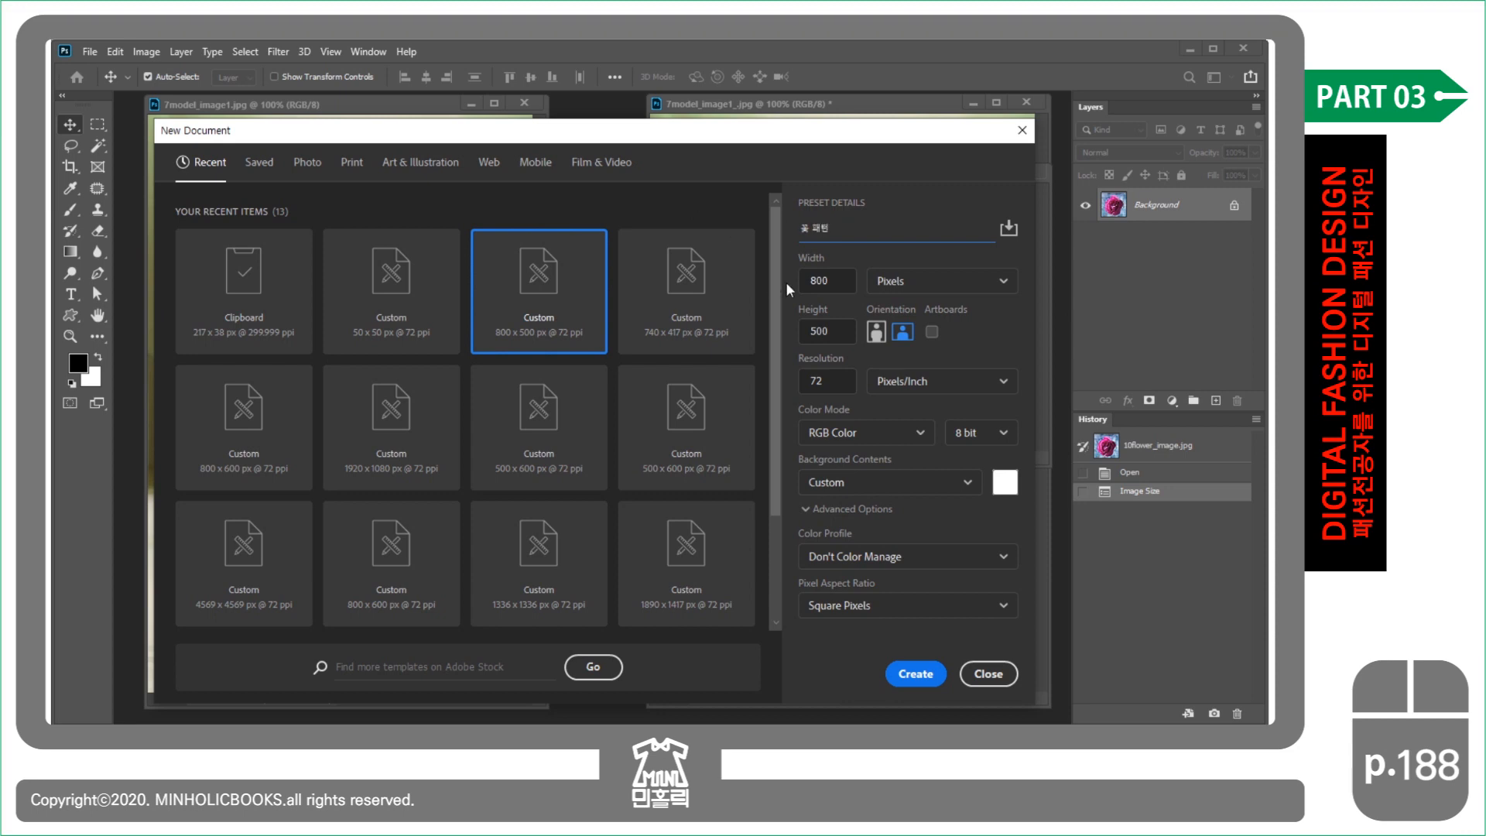
click(847, 283)
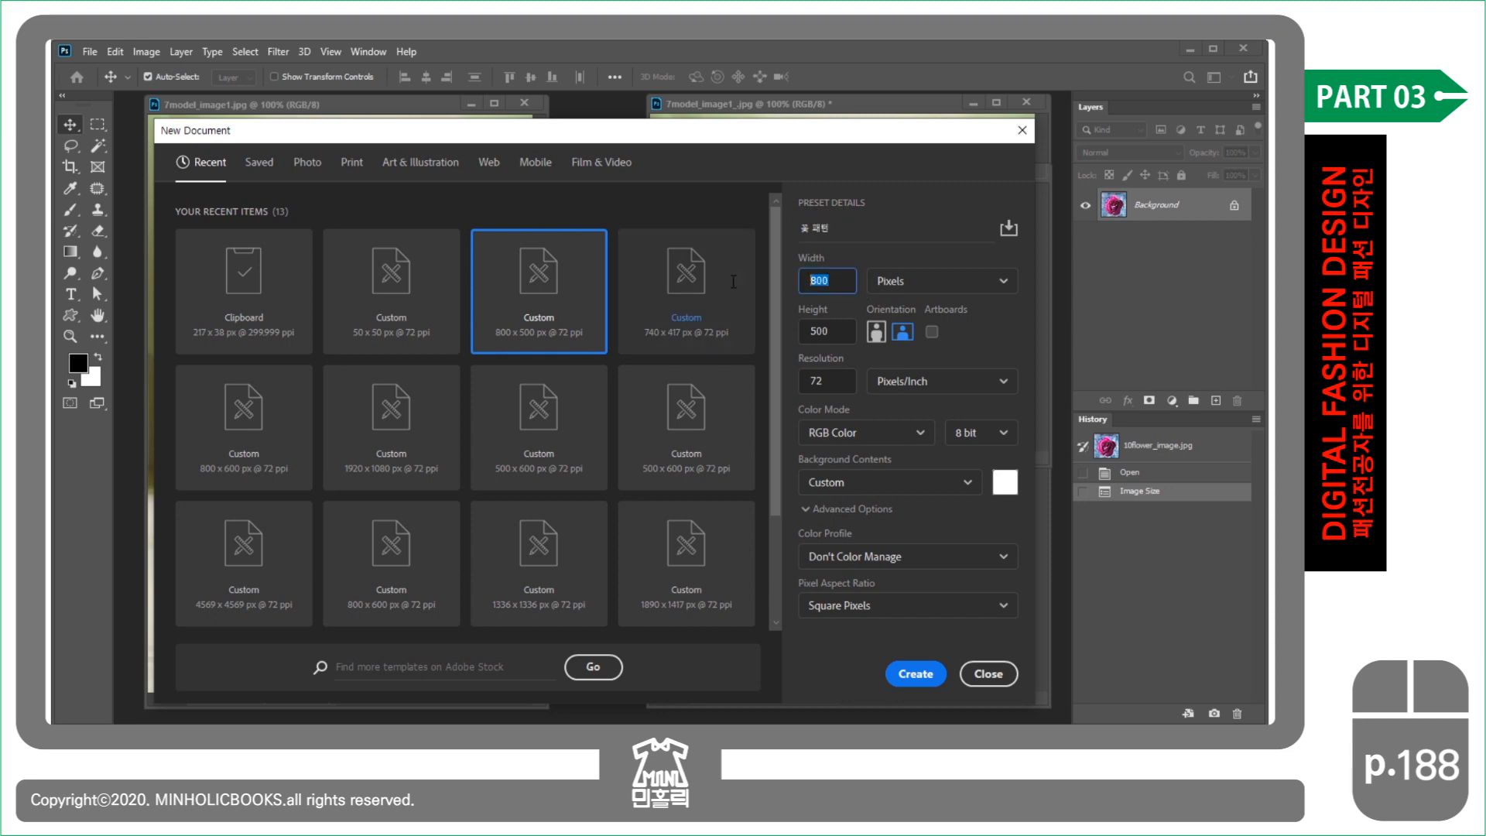
text(50)
click(836, 331)
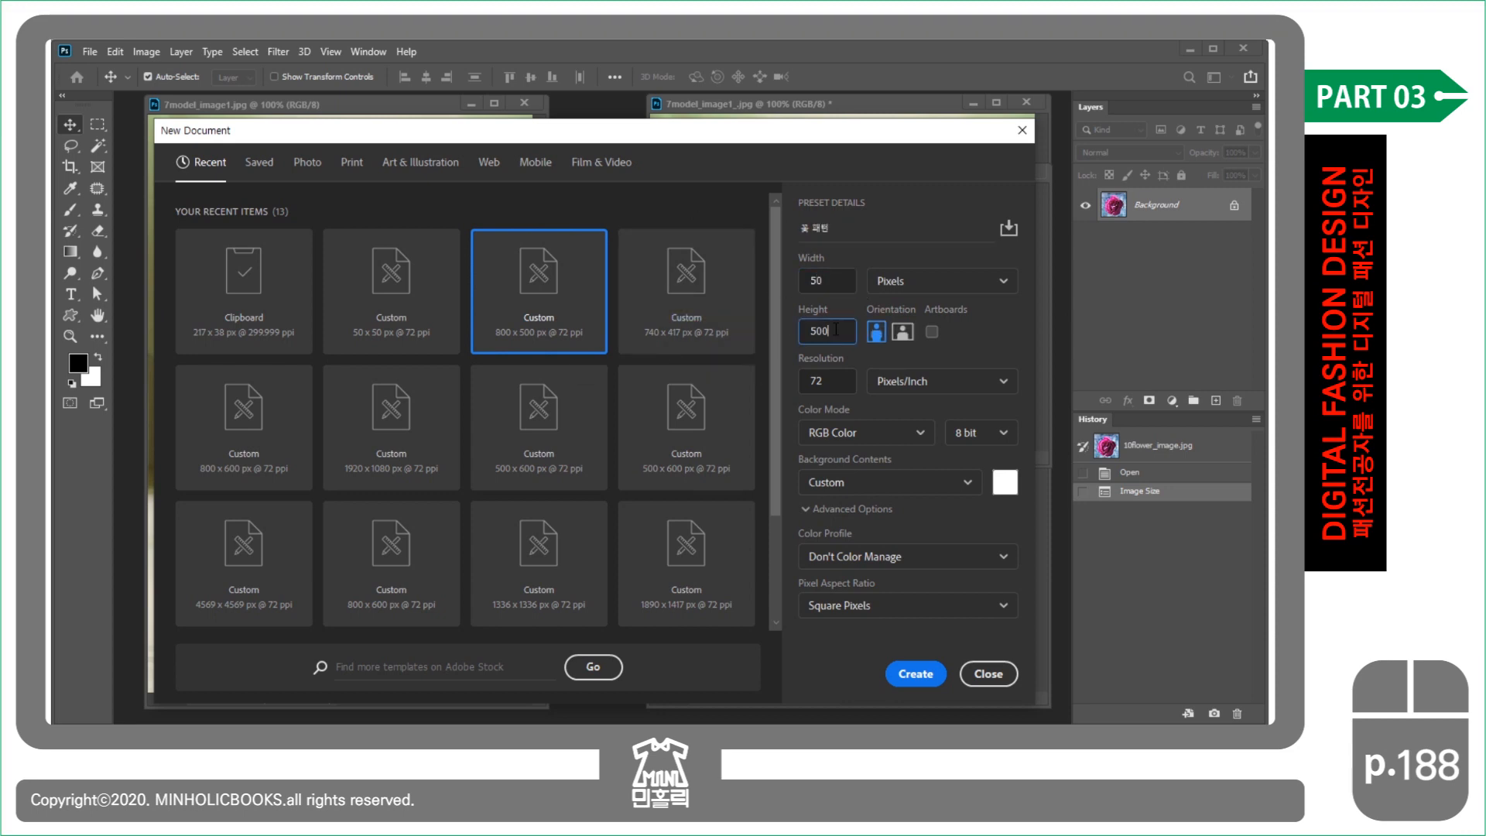
click(842, 381)
click(861, 442)
click(846, 526)
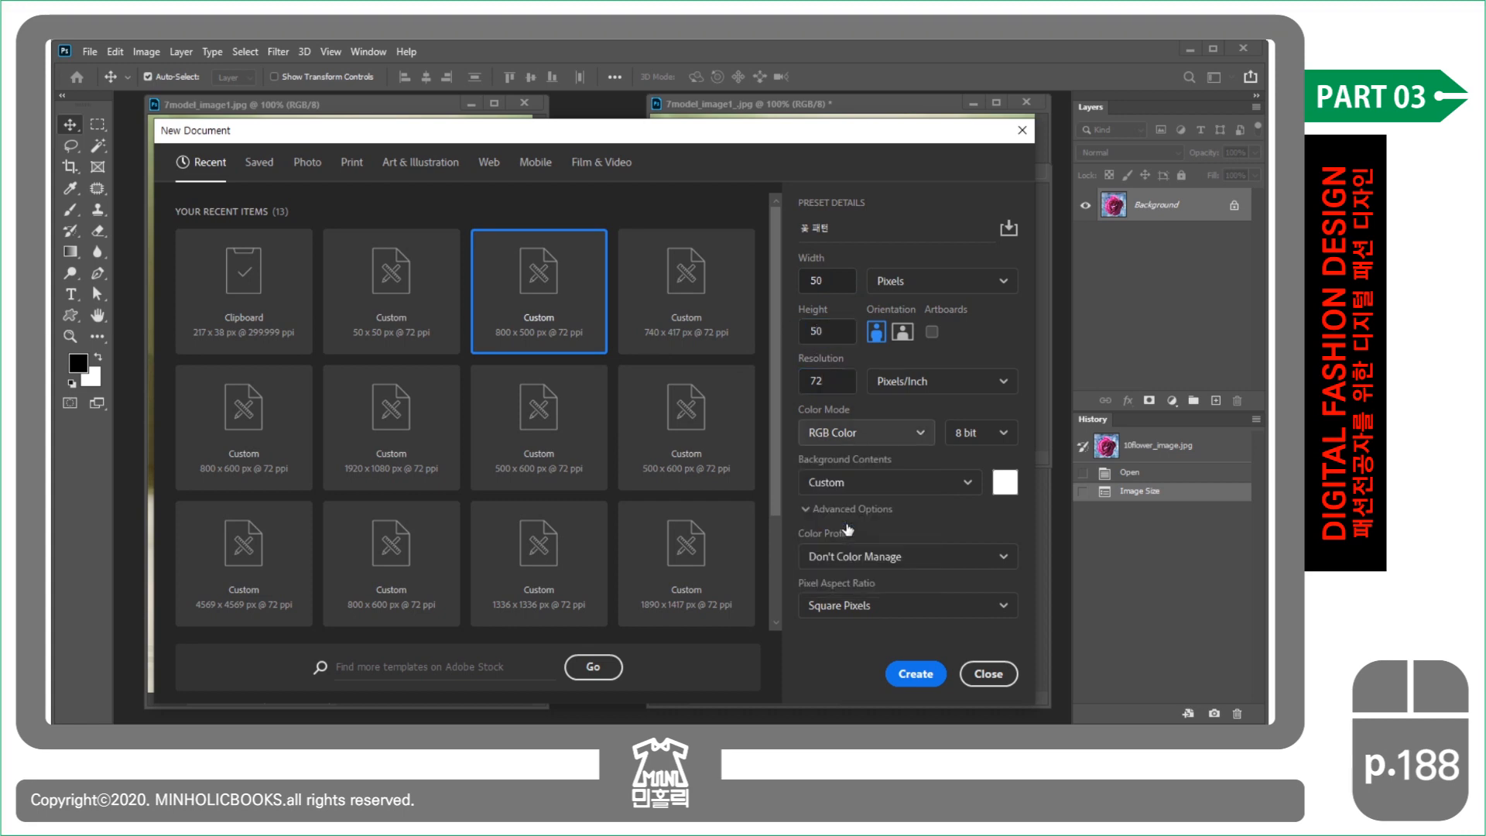
click(916, 673)
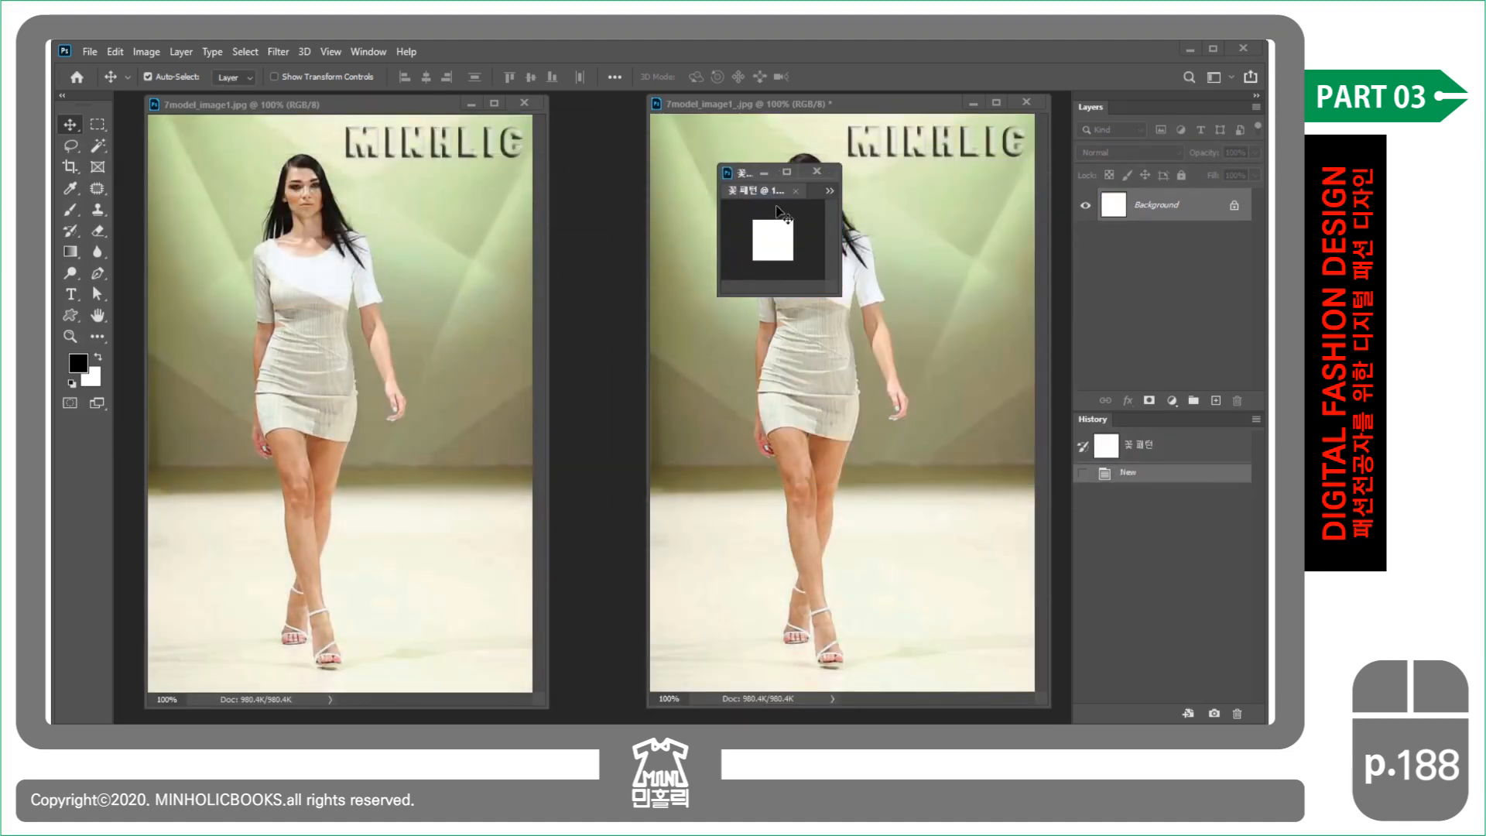
- Float the 꽃 패턴 document in its own window and enlarge both its window and the flower image's window, side by side
drag(770, 196, 238, 186)
drag(303, 270, 664, 557)
key(ctrl+0)
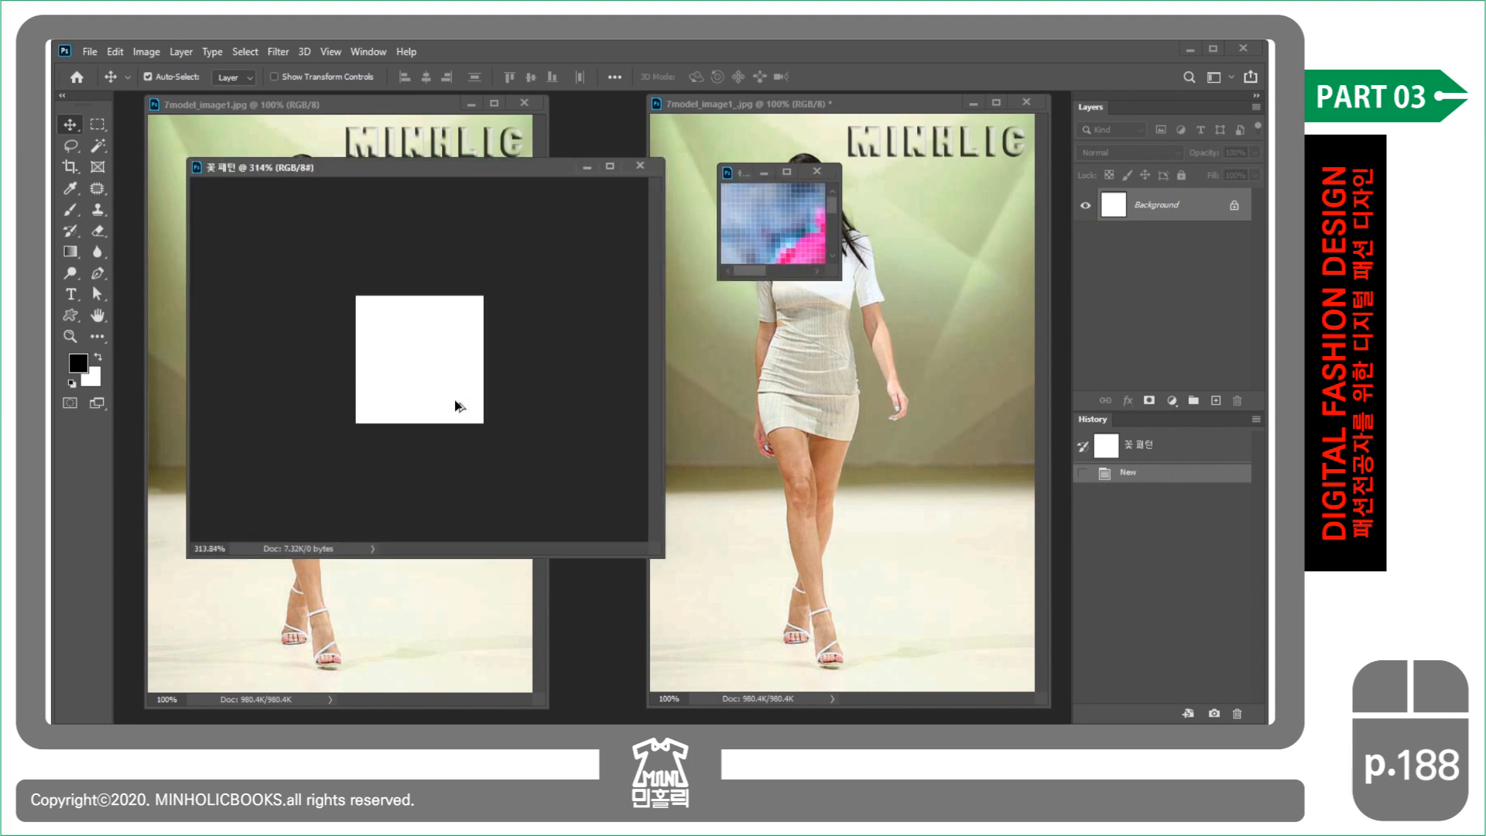
scroll(459, 407, up, 5)
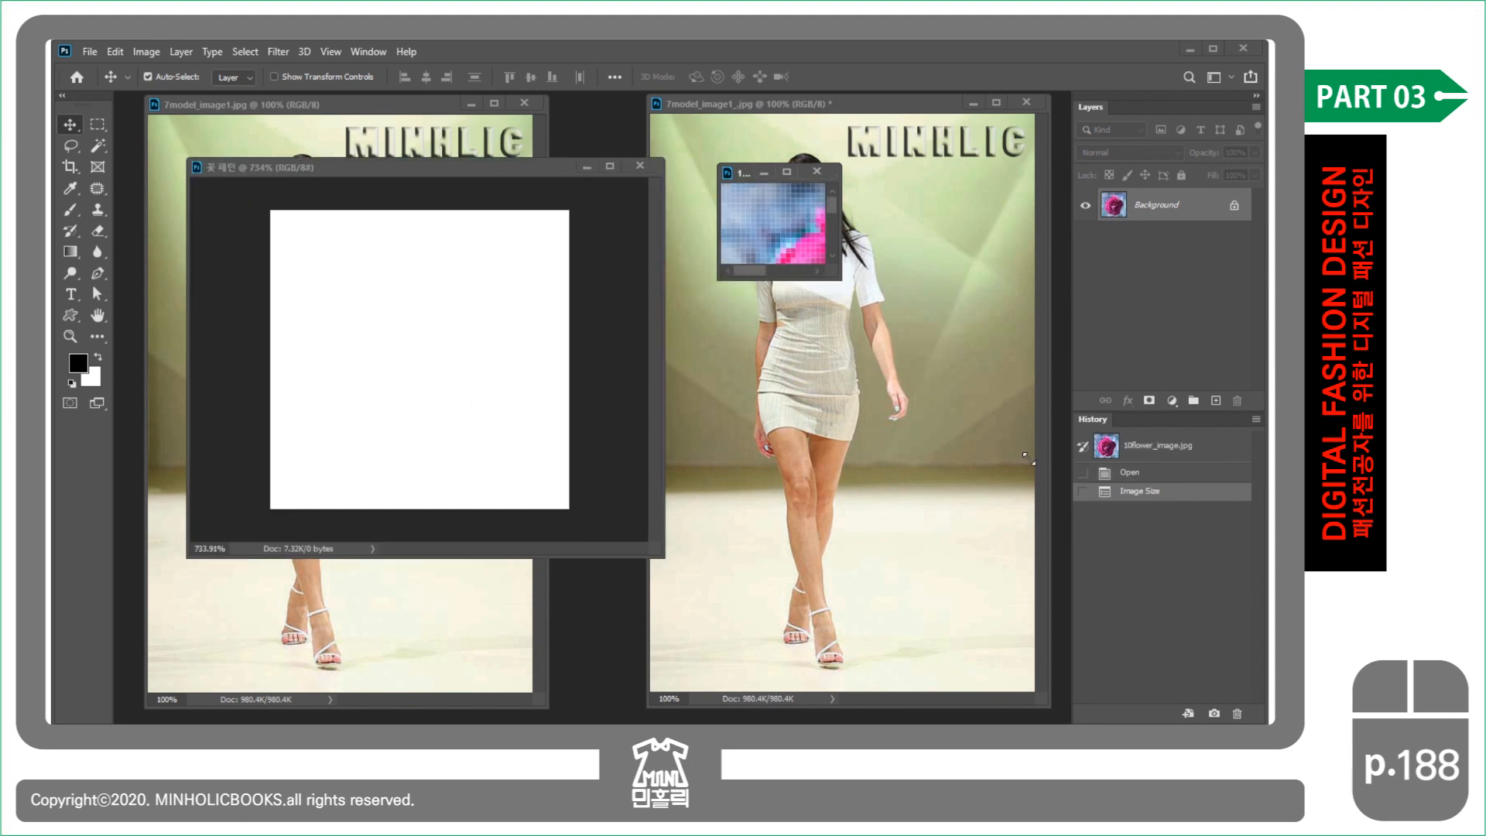
drag(836, 277, 1060, 514)
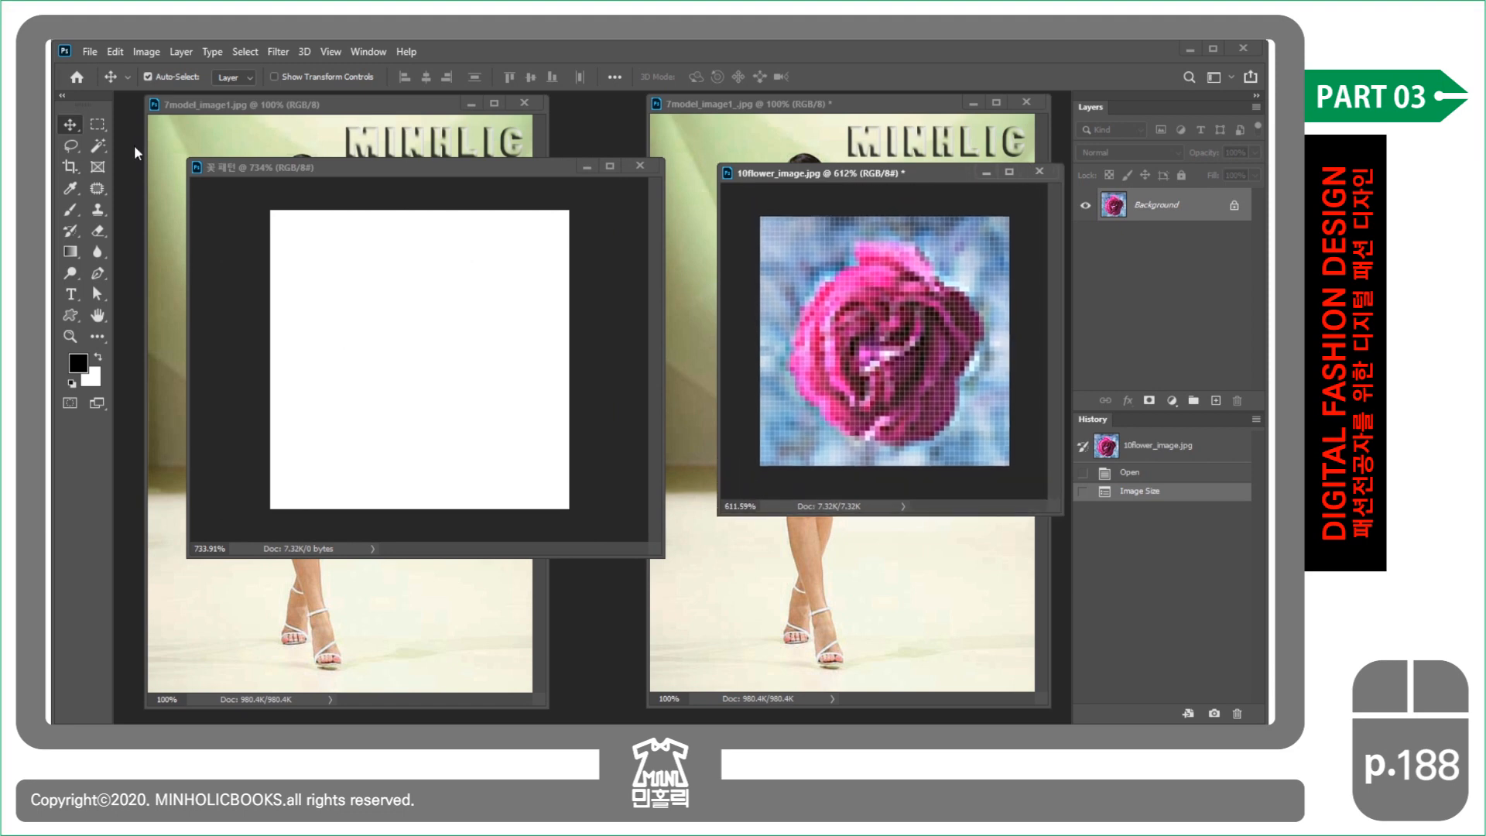
- Select the flower with the Quick Selection tool and subtract the background spill below its petals
click(101, 142)
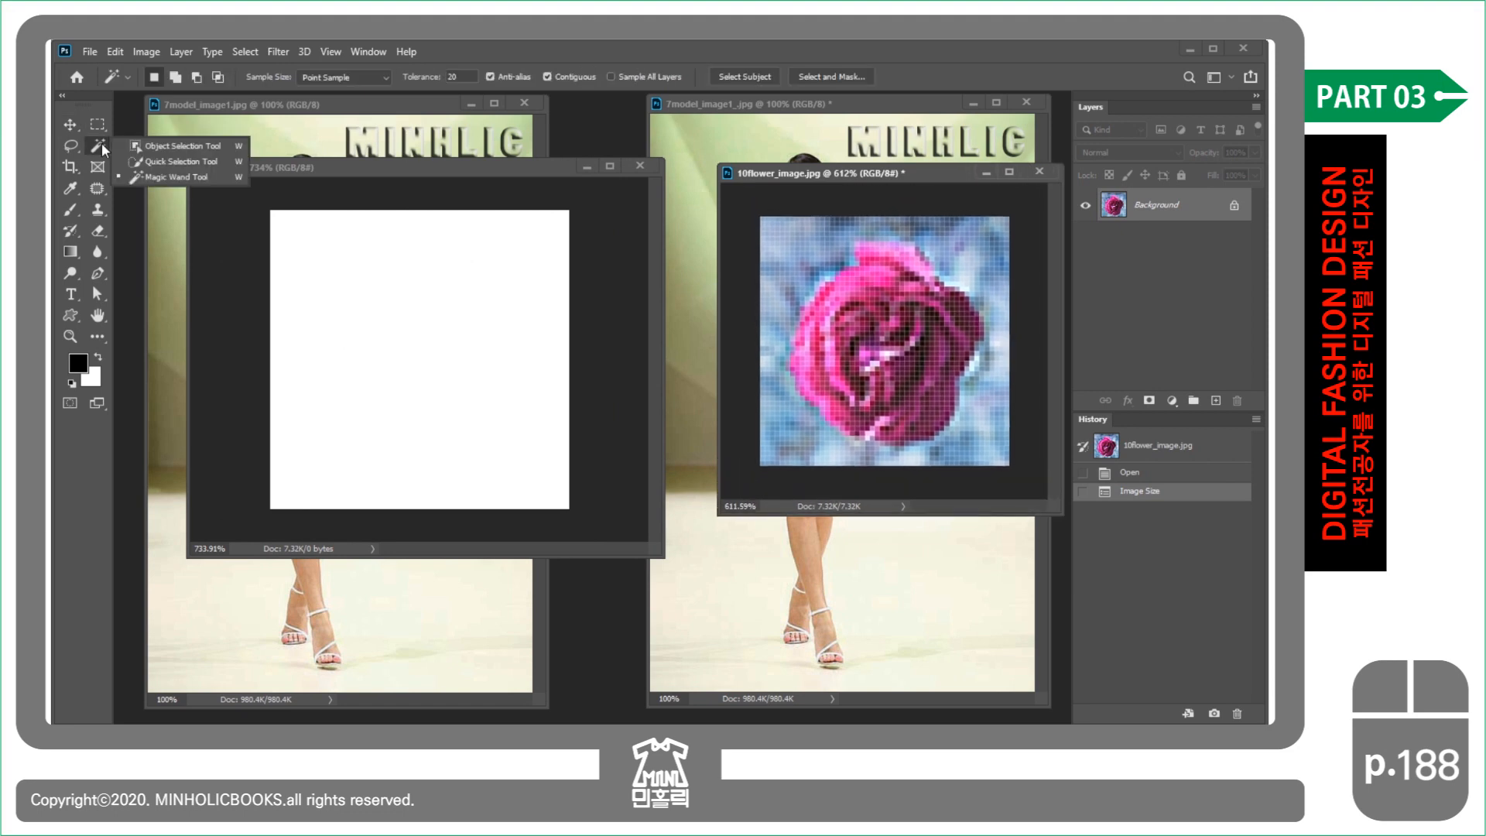
click(159, 165)
mouse_move(881, 283)
mouse_down()
mouse_move(859, 326)
mouse_move(921, 278)
mouse_move(875, 333)
mouse_move(850, 317)
mouse_move(836, 271)
mouse_move(820, 364)
mouse_move(863, 341)
mouse_move(894, 382)
mouse_up()
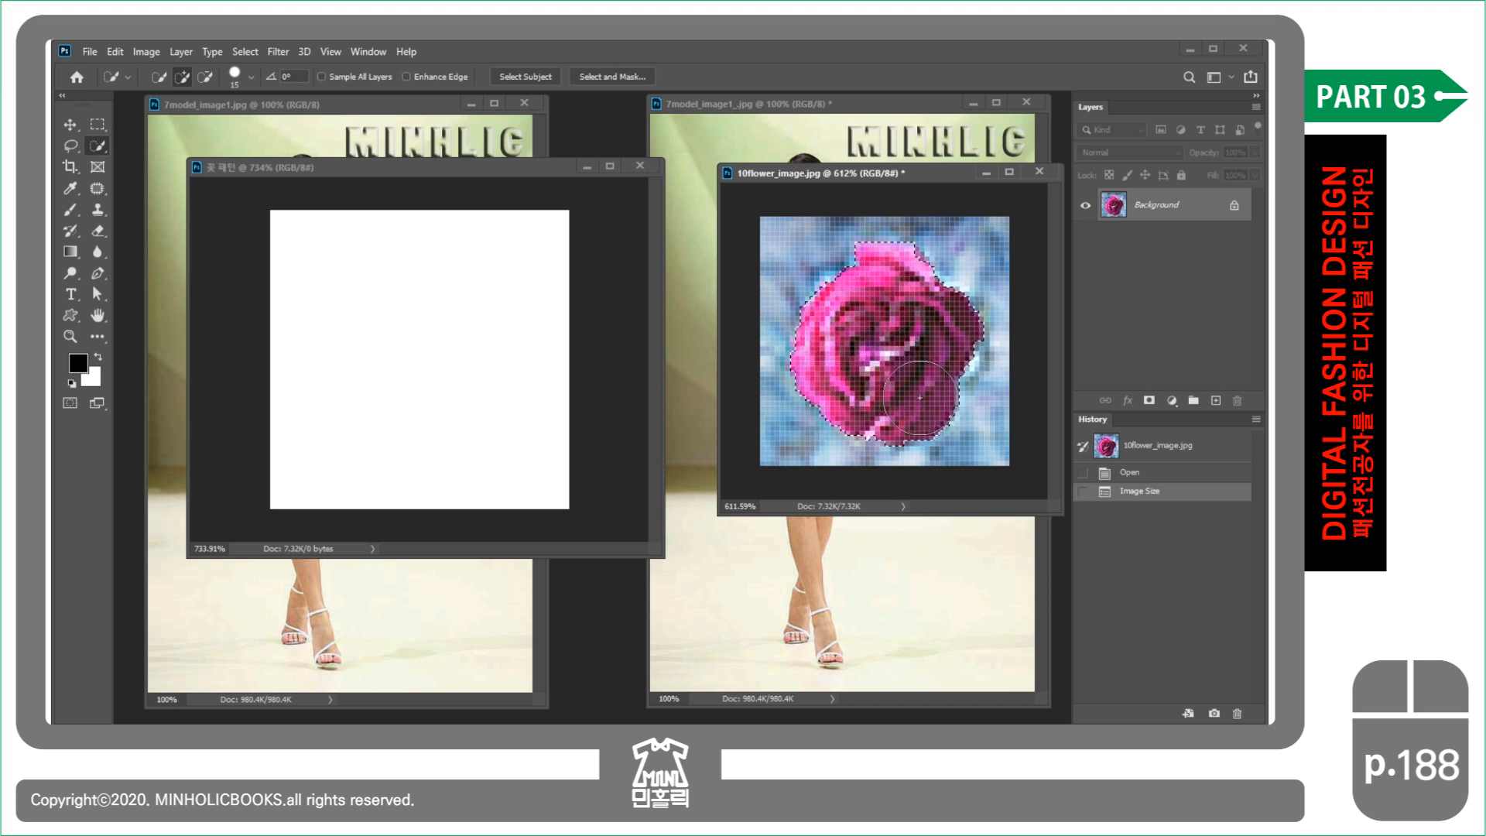
drag(903, 407, 813, 464)
key(alt)
alt+click(828, 479)
alt+click(879, 480)
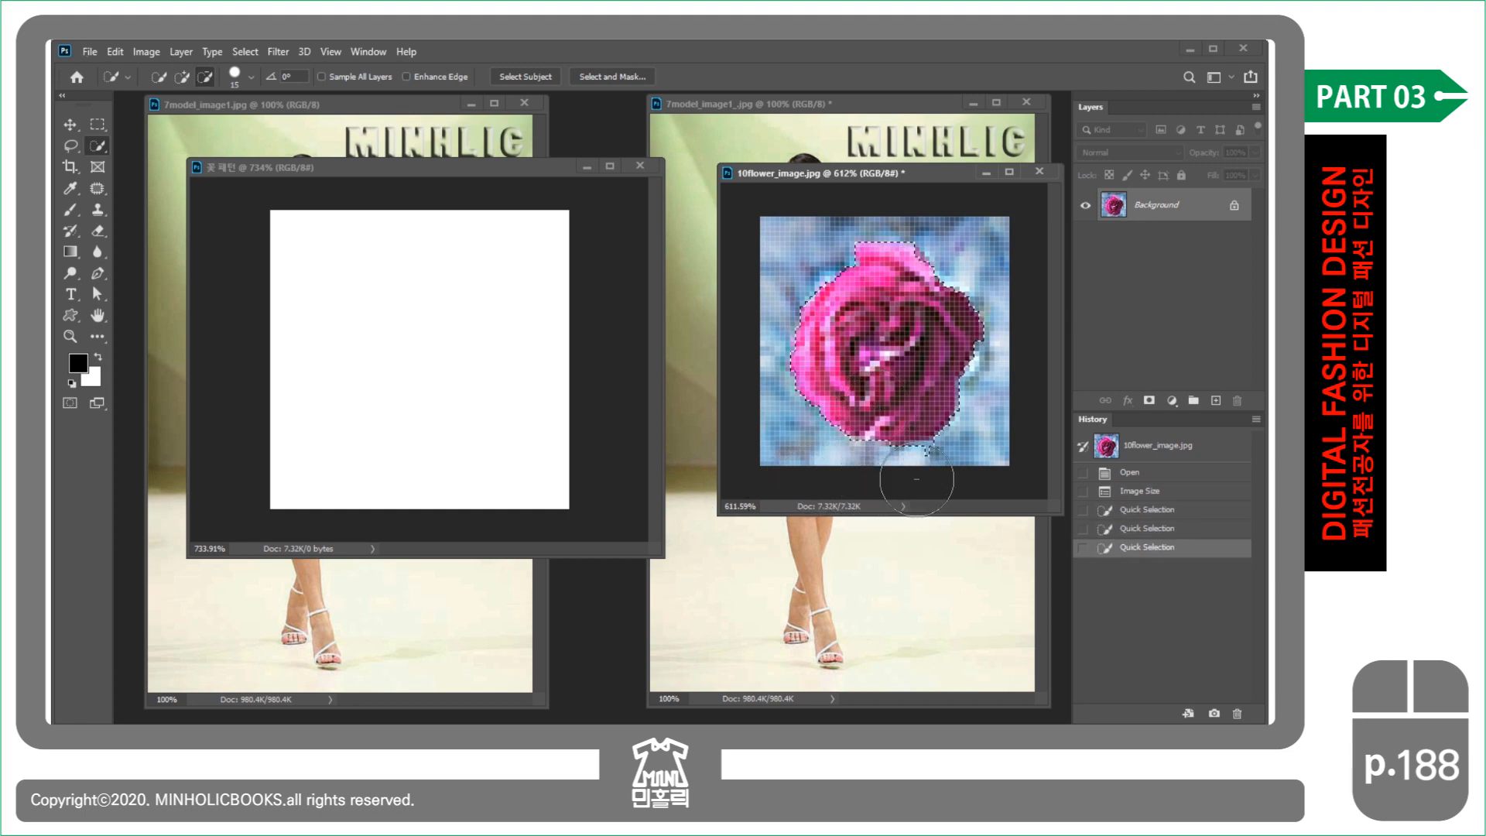
alt+click(926, 482)
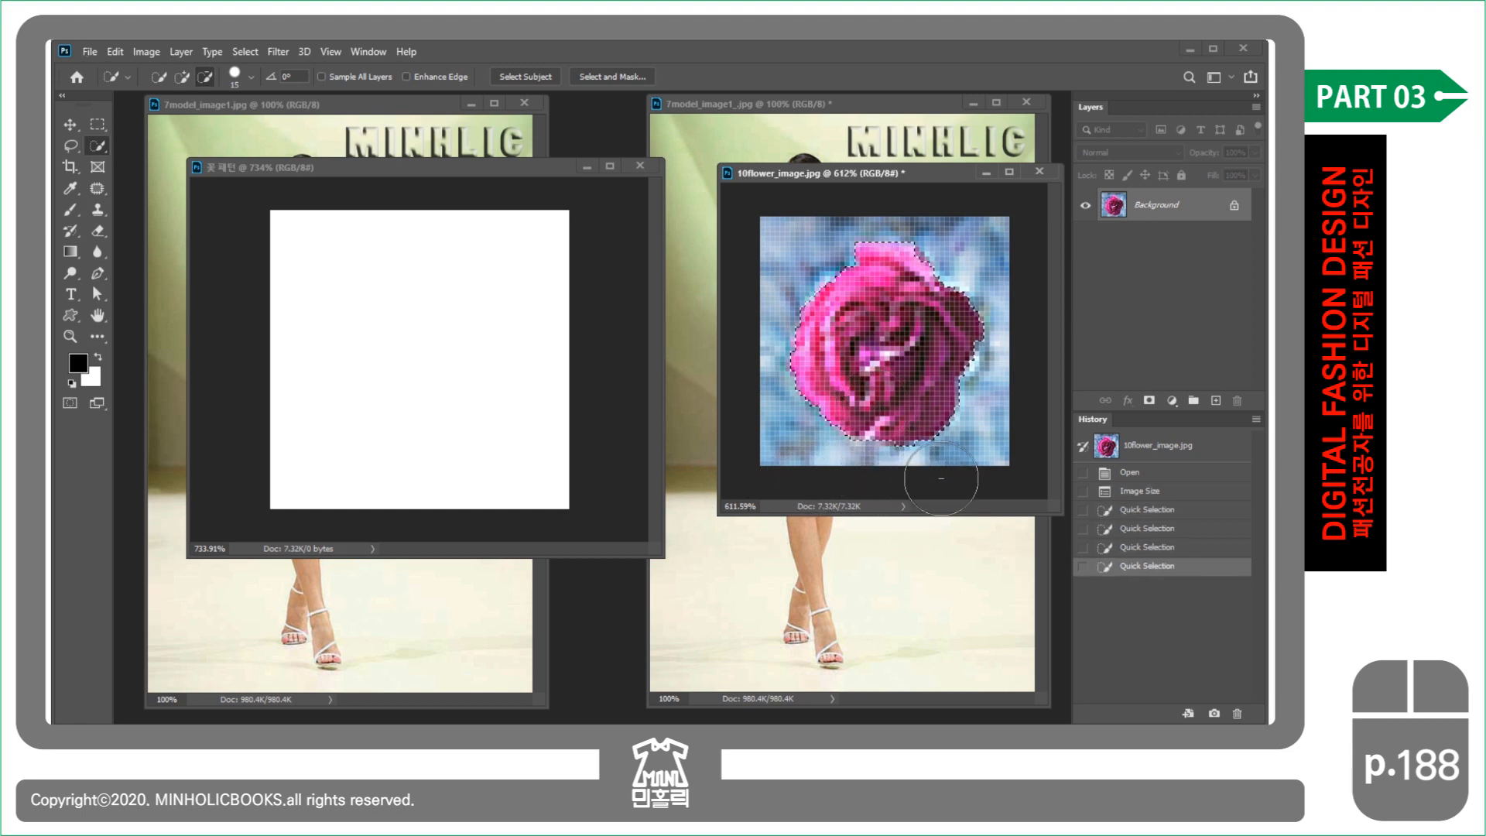
- Move the selected flower onto the middle of the 꽃 패턴 canvas and delete that document's Background layer
click(83, 124)
drag(773, 338, 434, 354)
click(1166, 241)
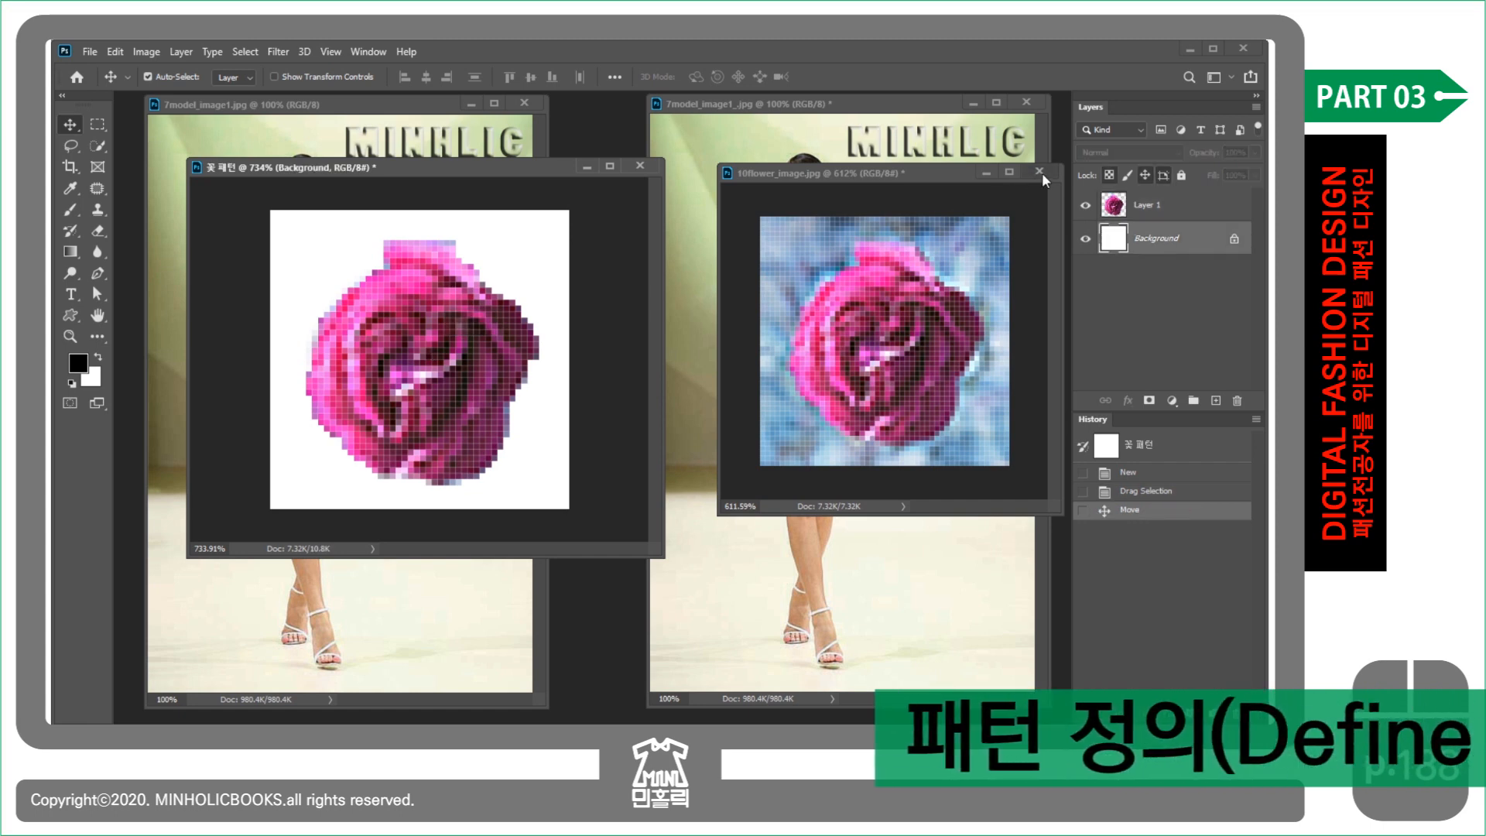
click(987, 175)
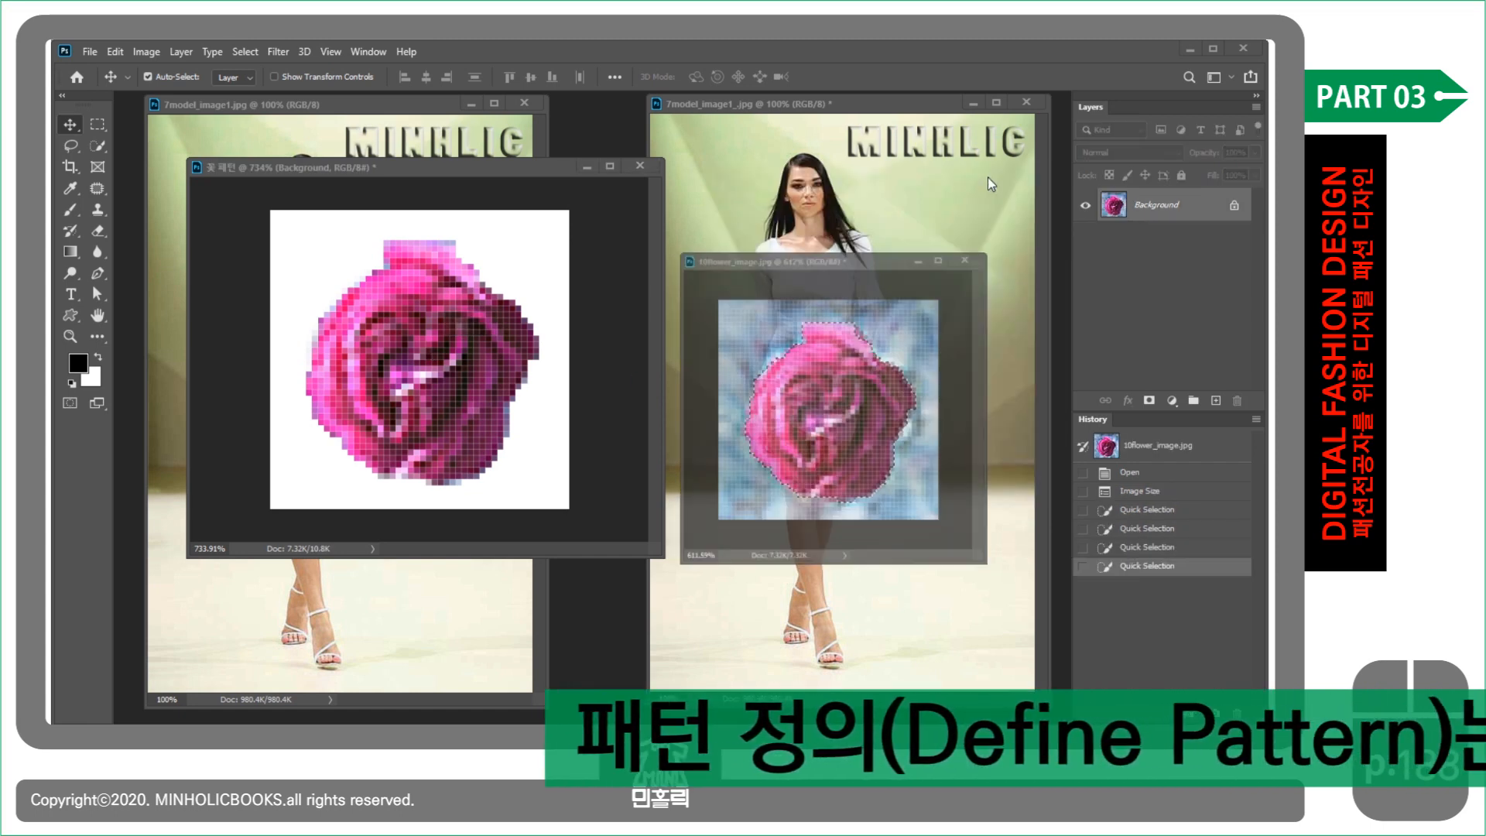
drag(521, 169, 695, 185)
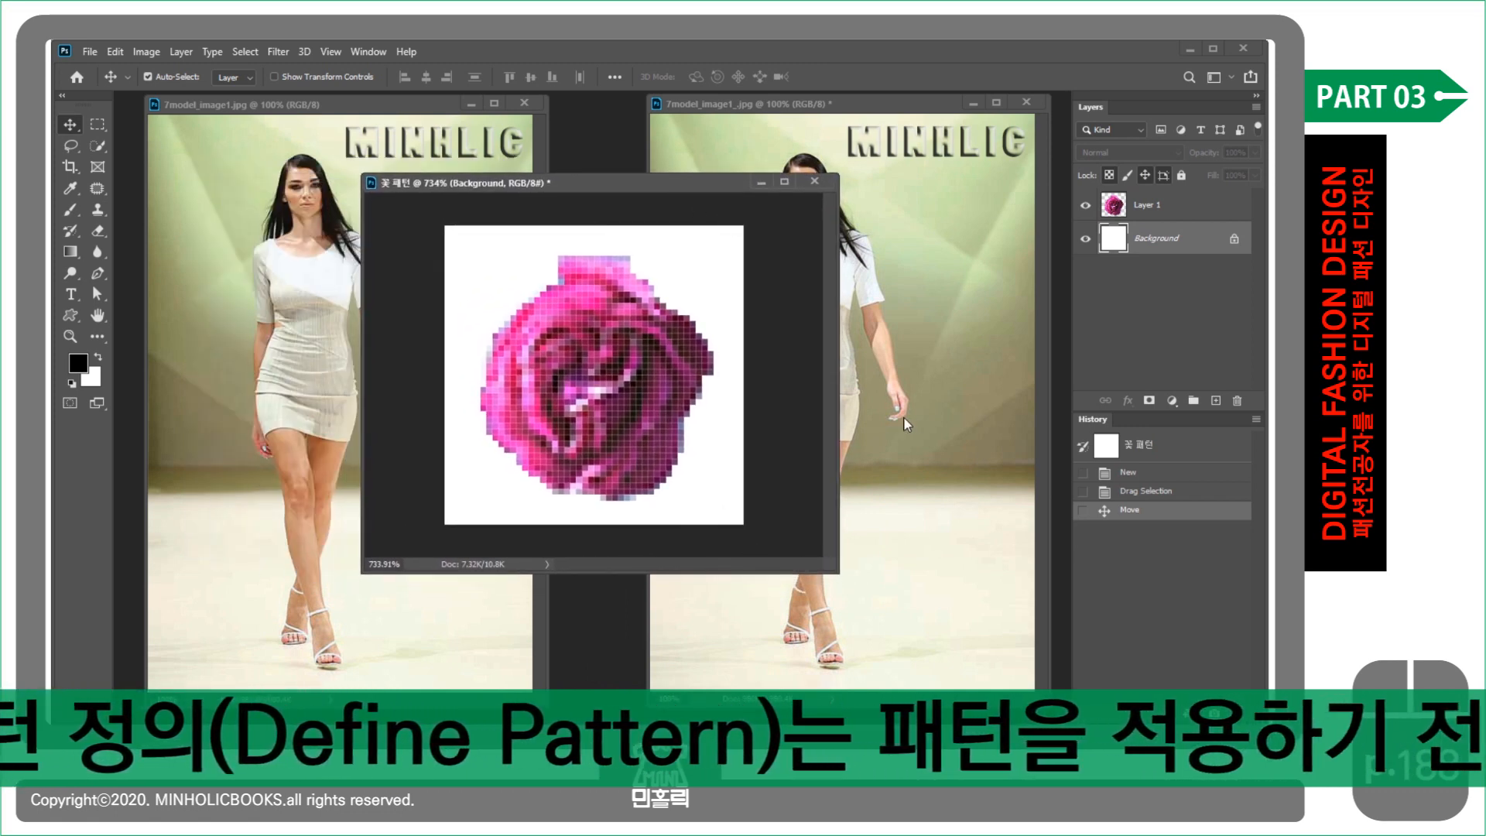
drag(1176, 241, 1237, 401)
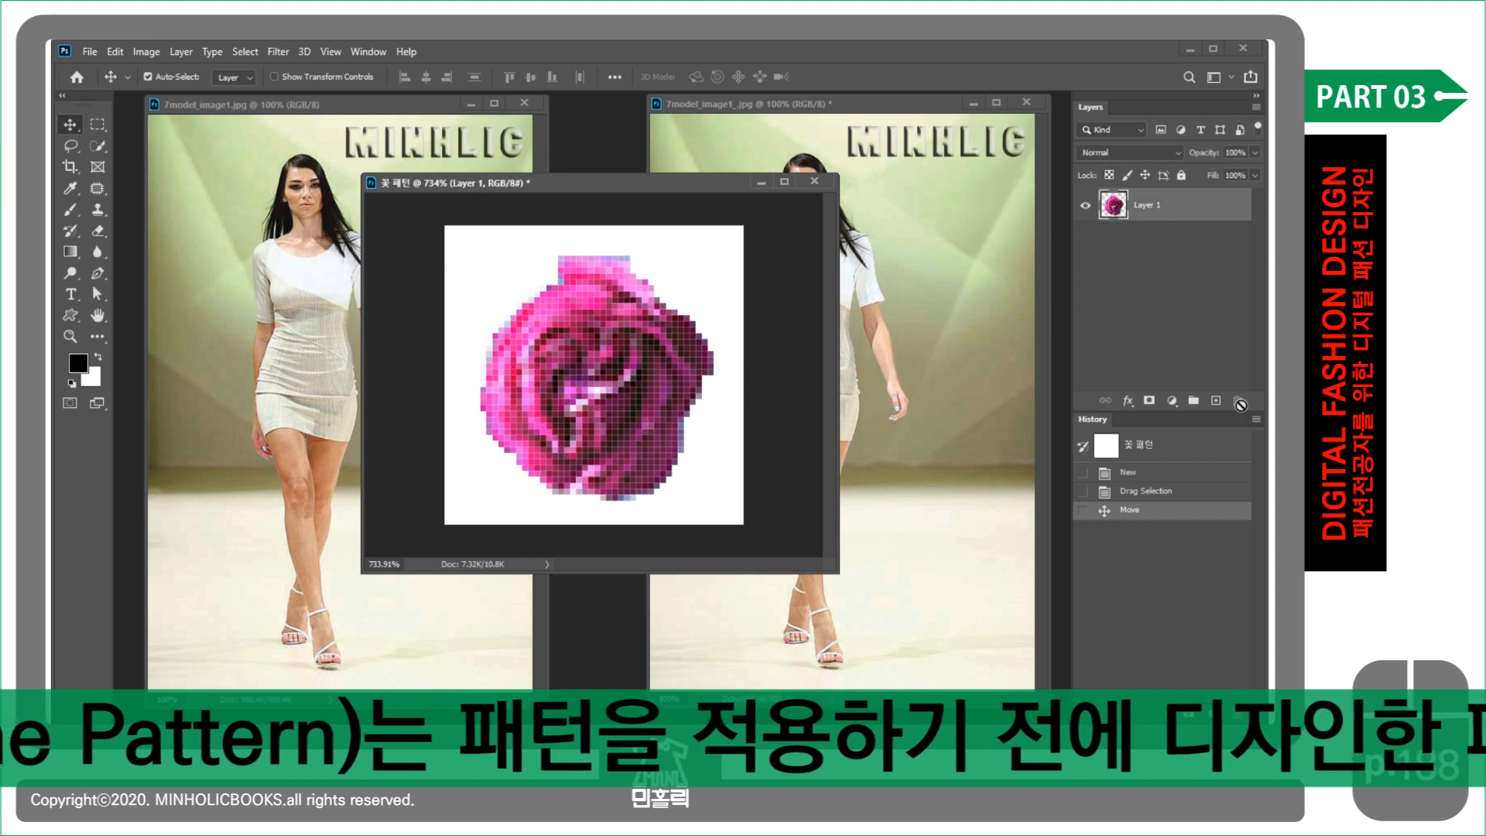
- Select the whole 꽃 패턴 canvas, define it as a pattern named 꽃 패턴 and minimize the document
click(495, 275)
key(ctrl+a)
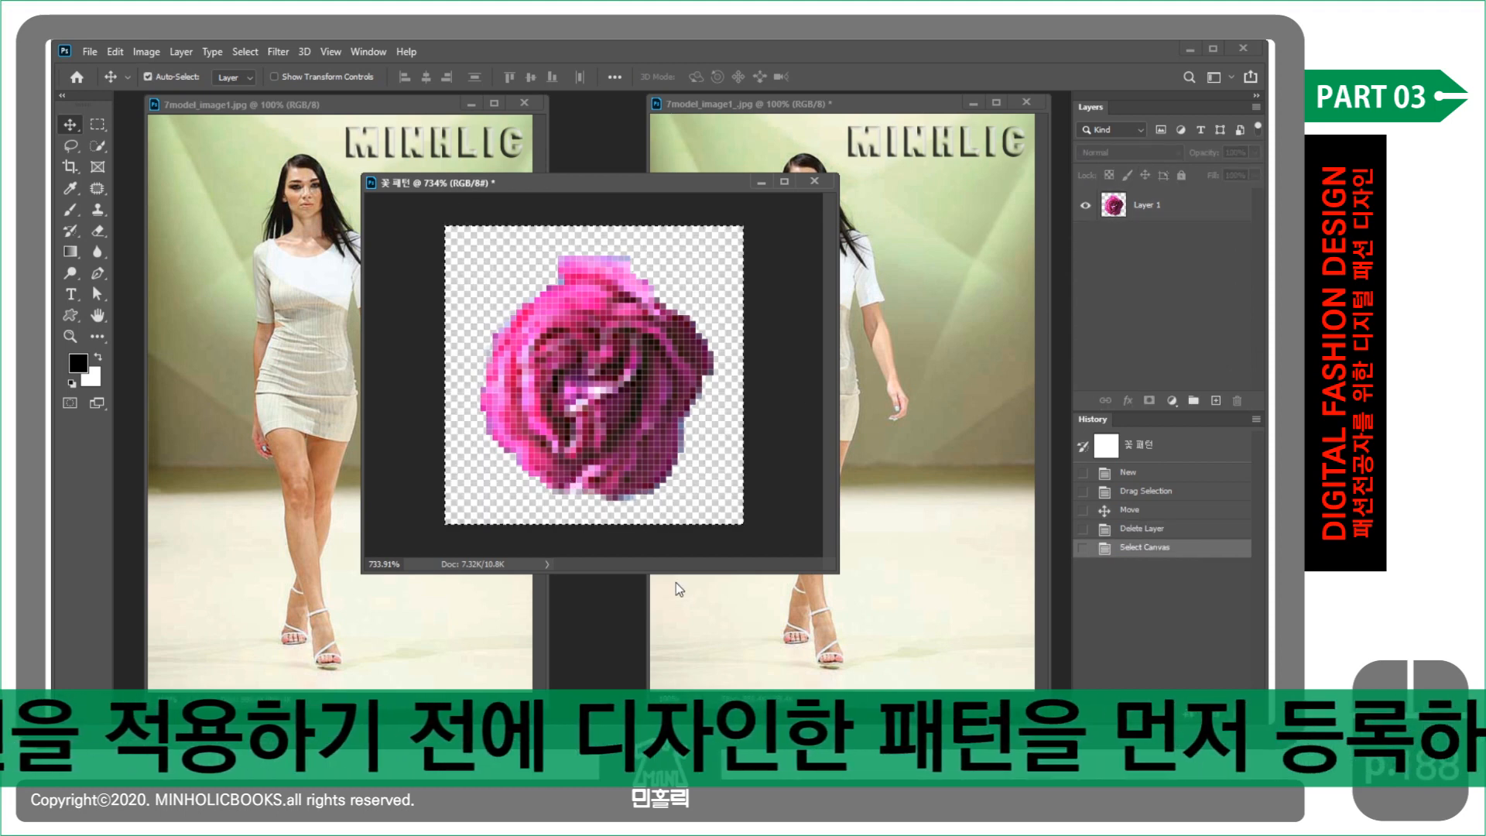
click(91, 52)
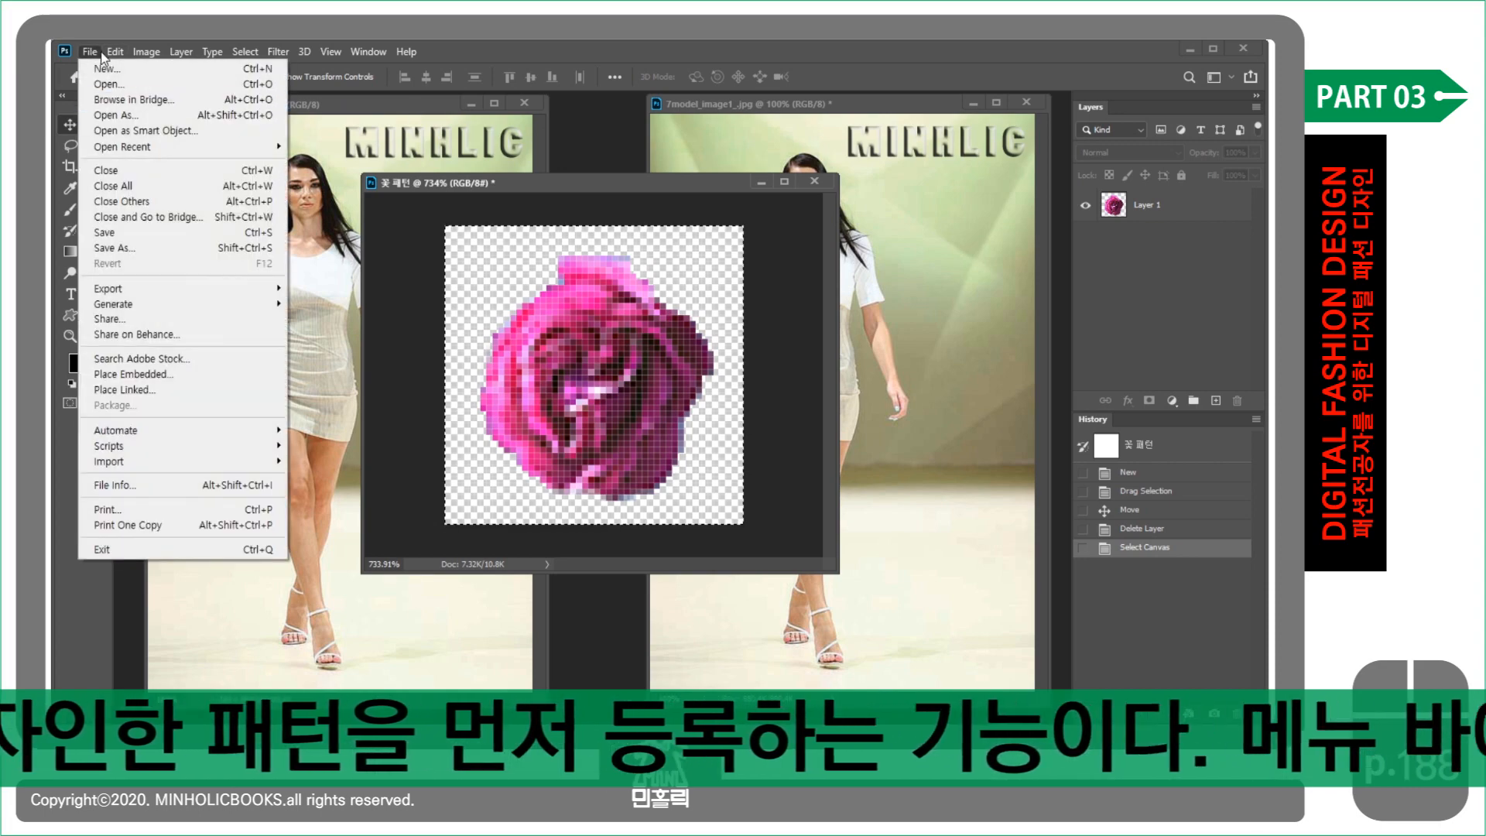
mouse_move(114, 53)
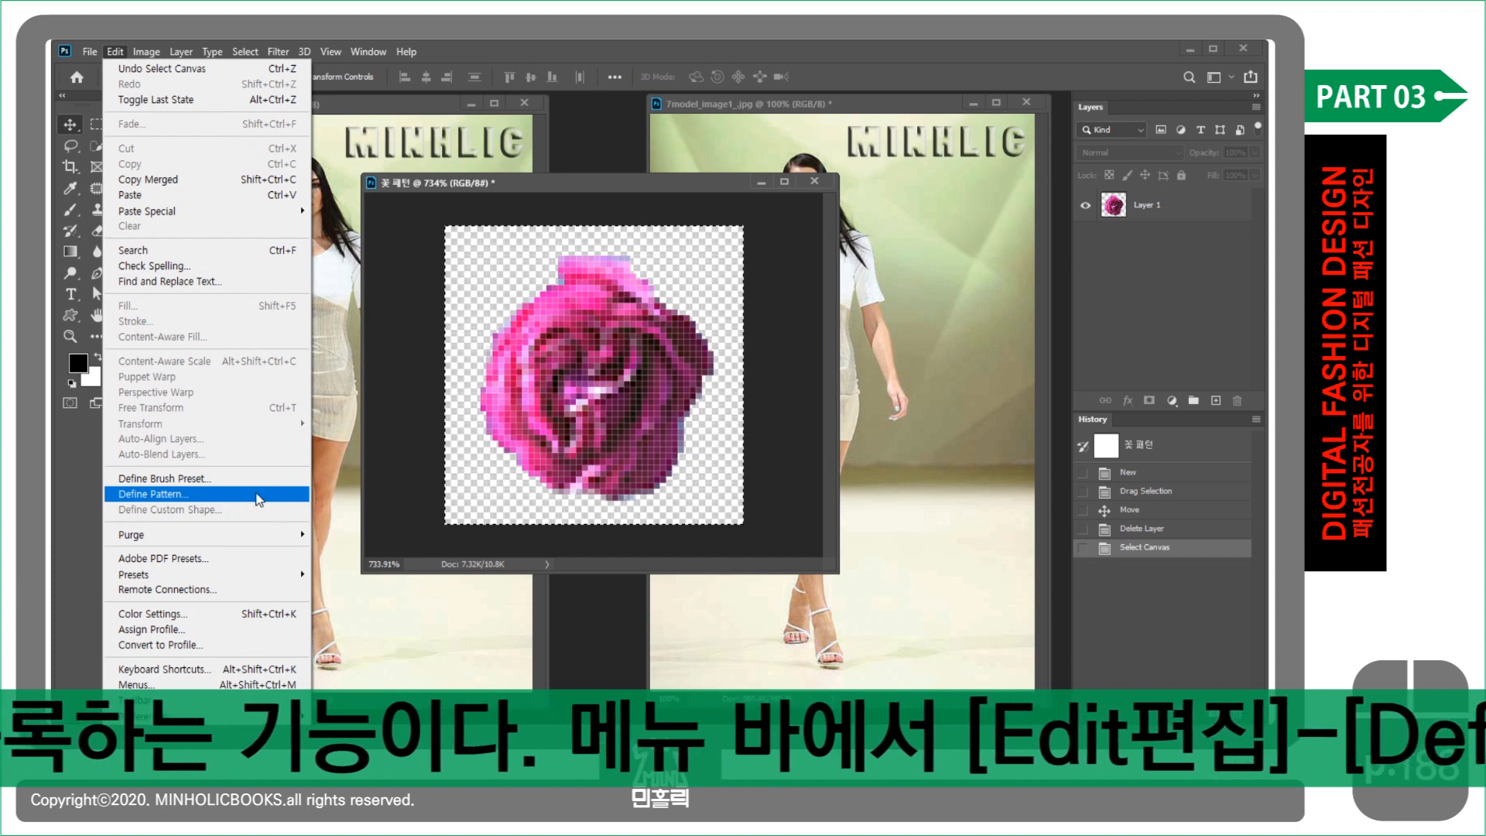
click(258, 499)
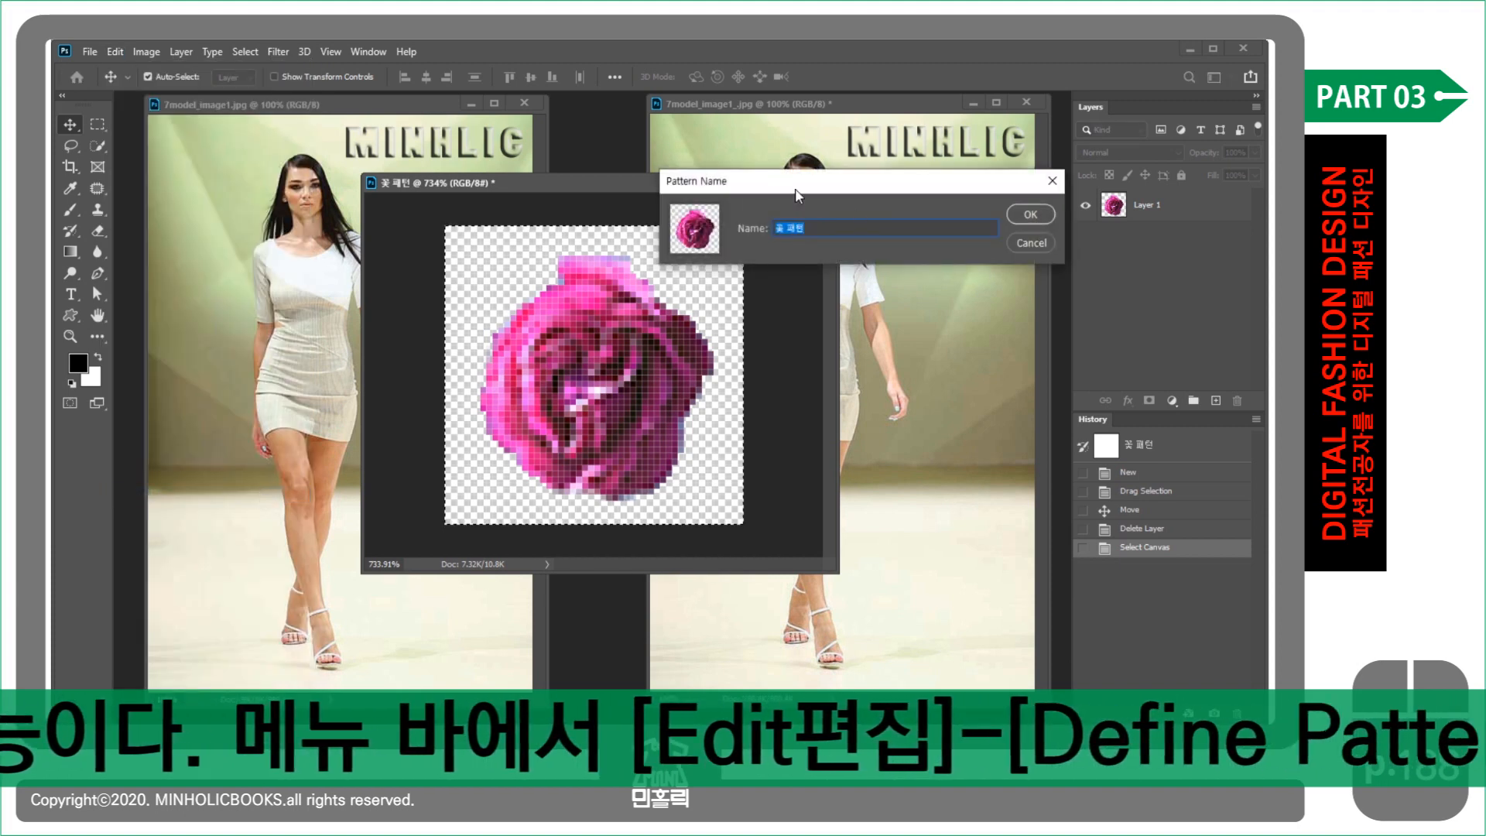
click(1031, 216)
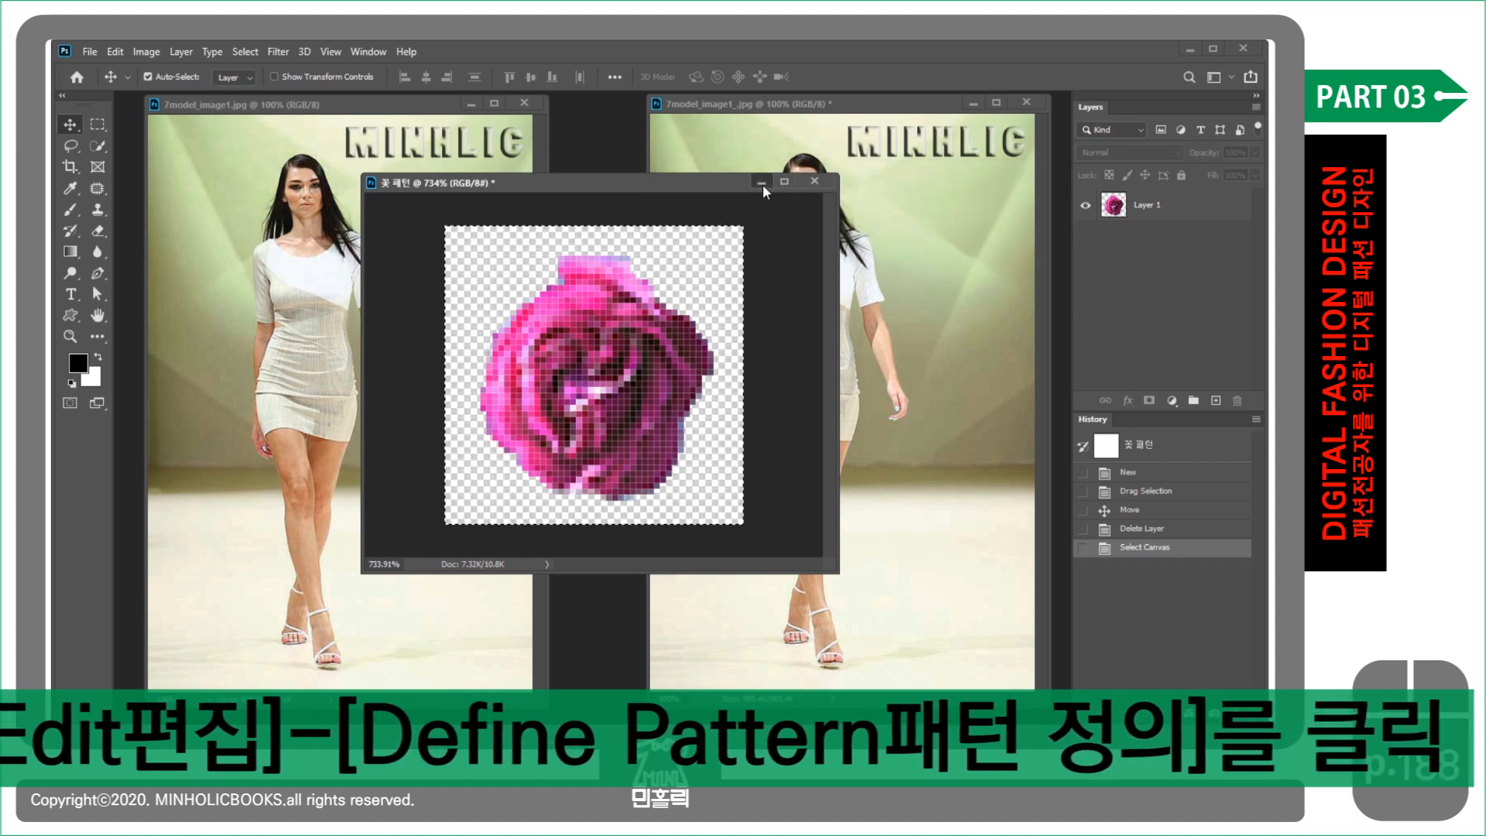
click(763, 185)
- Select the green backdrop around the model in 7model_image1.jpg using the Quick Selection tool with a 35-pixel brush
click(372, 119)
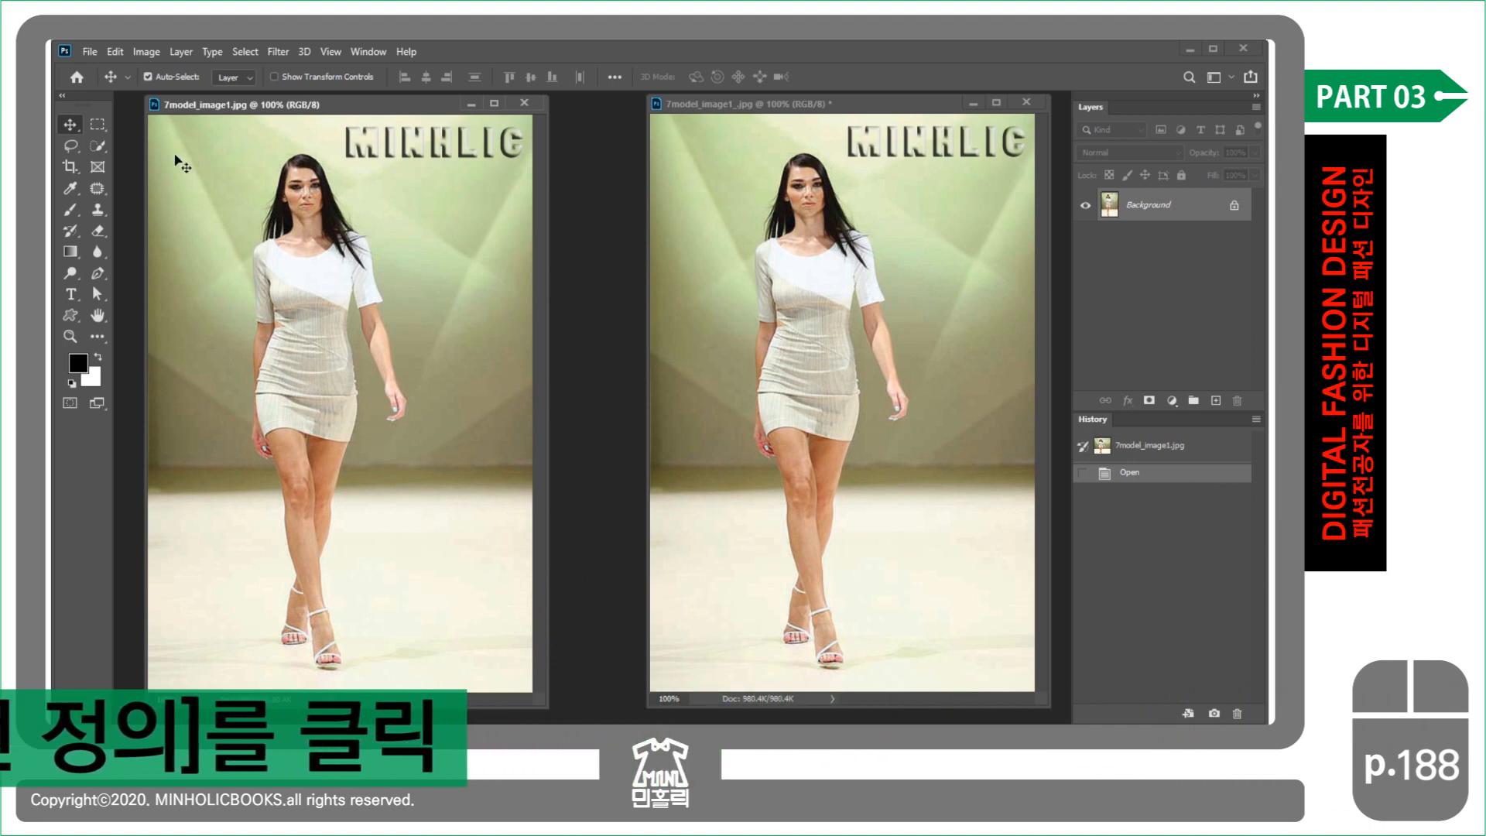
click(96, 144)
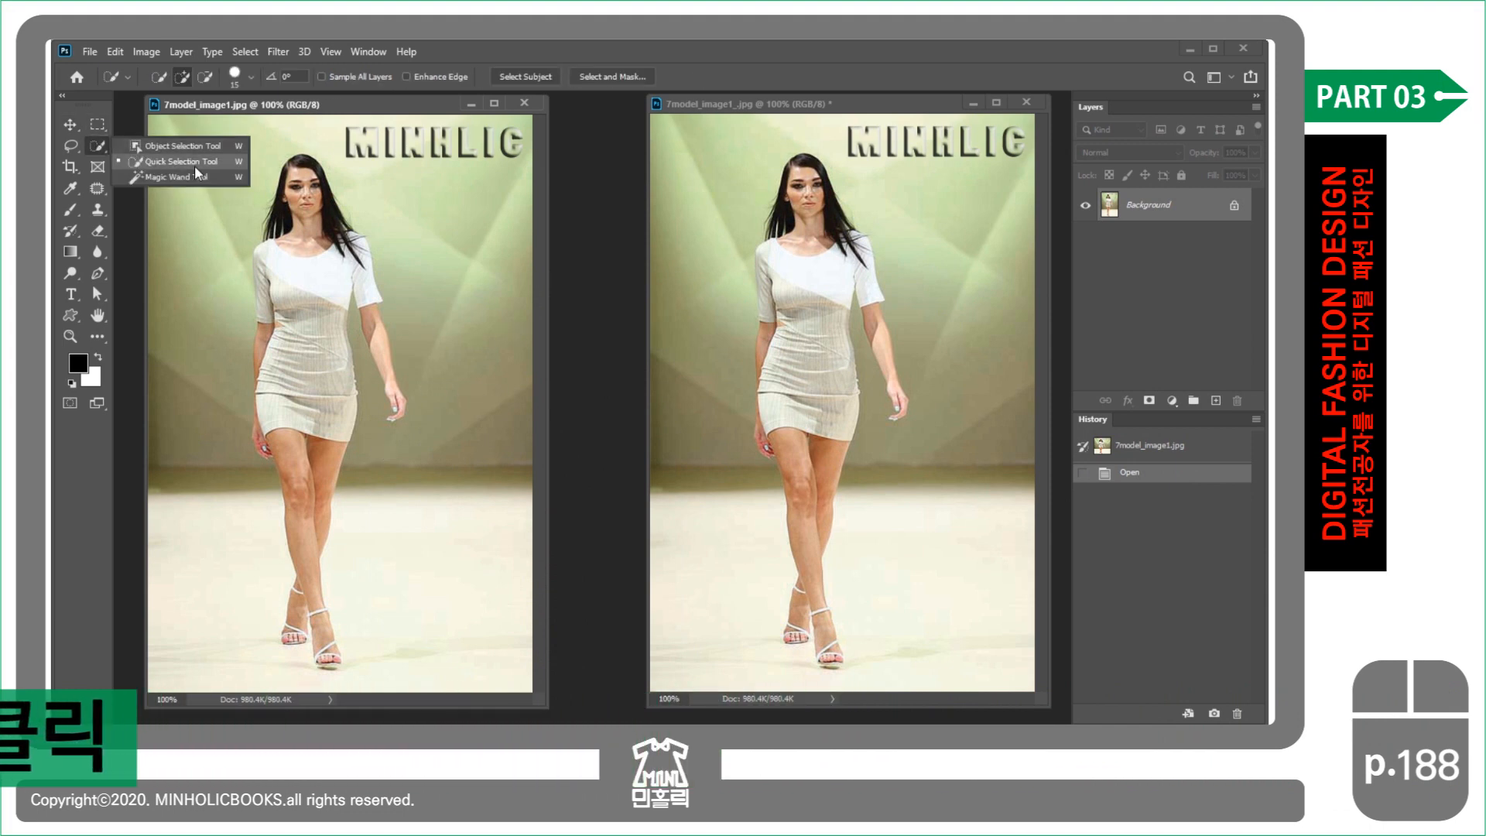
click(201, 161)
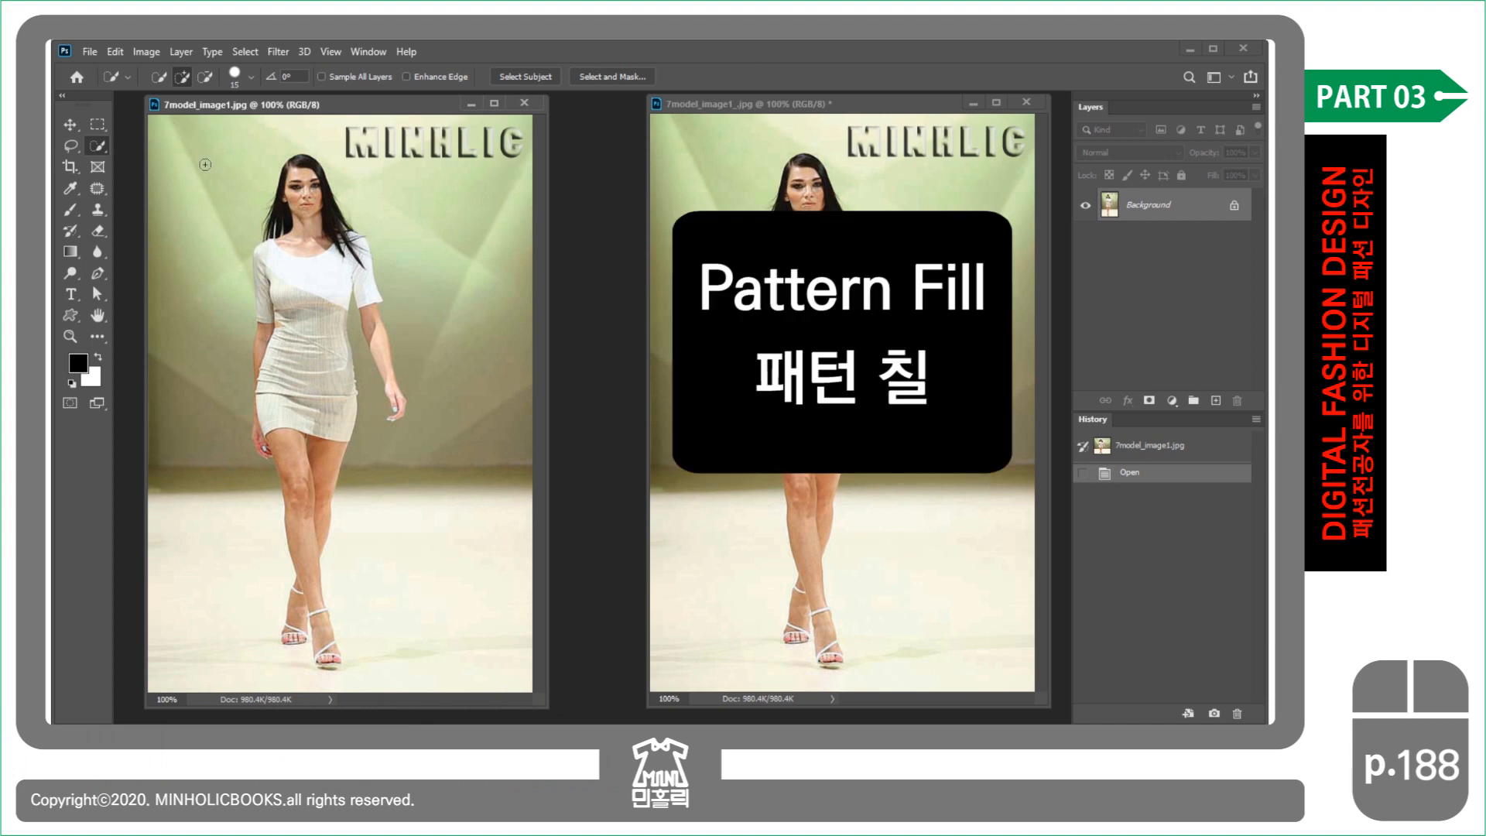
key(bracketright)
key(bracketright)
key(bracketright)
key(bracketright)
mouse_move(205, 166)
mouse_down()
mouse_move(191, 285)
mouse_move(226, 228)
mouse_move(377, 143)
mouse_move(455, 206)
mouse_move(498, 274)
mouse_move(464, 135)
mouse_move(489, 238)
mouse_up()
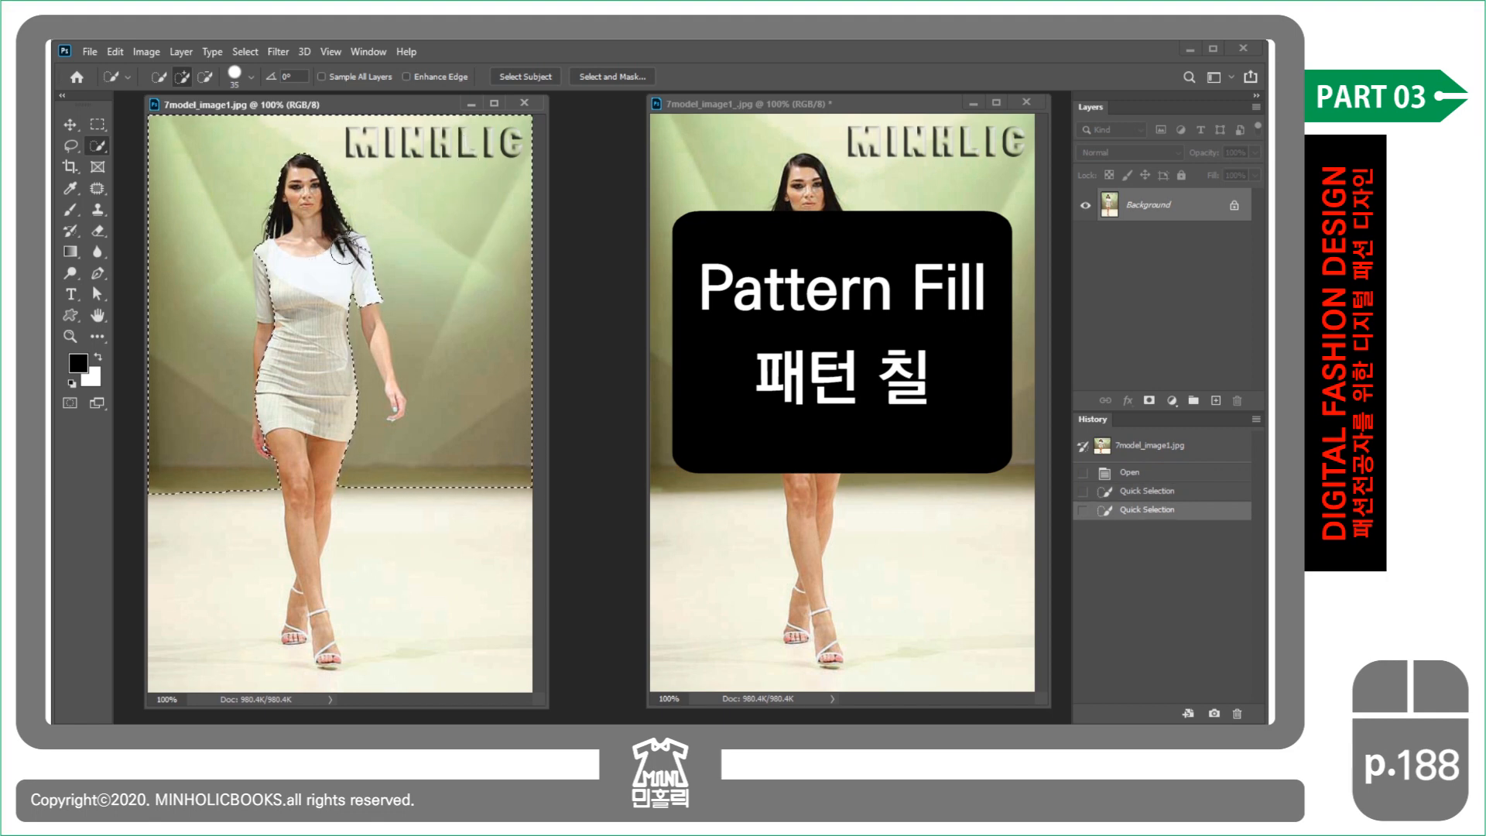
- Reduce the Quick Selection brush to 15 pixels and add the spot between the model's hair and shoulder to the selection
key(bracketleft)
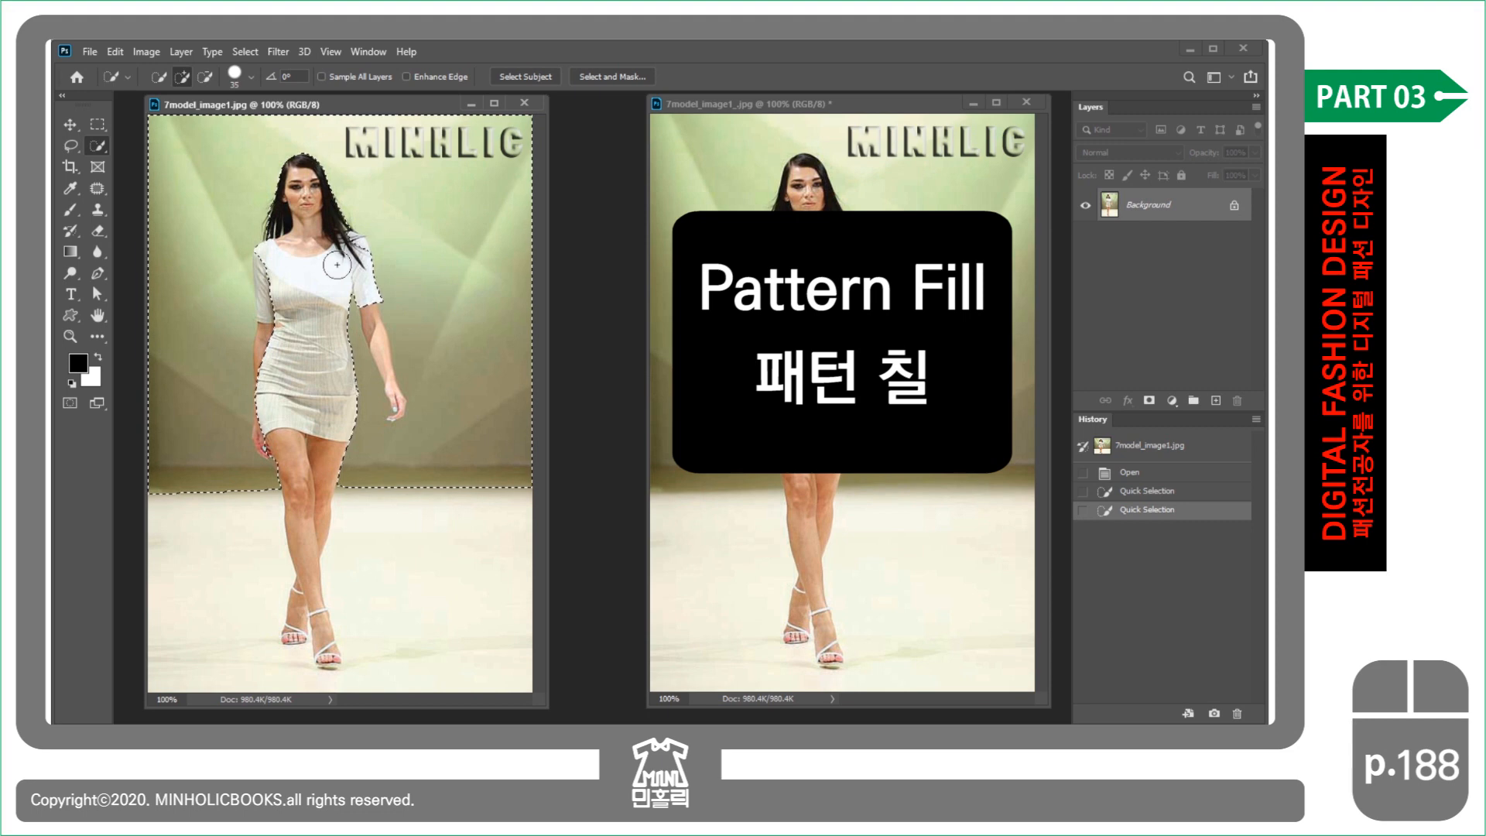
key(bracketleft)
key(bracketleft)
key(bracketleft)
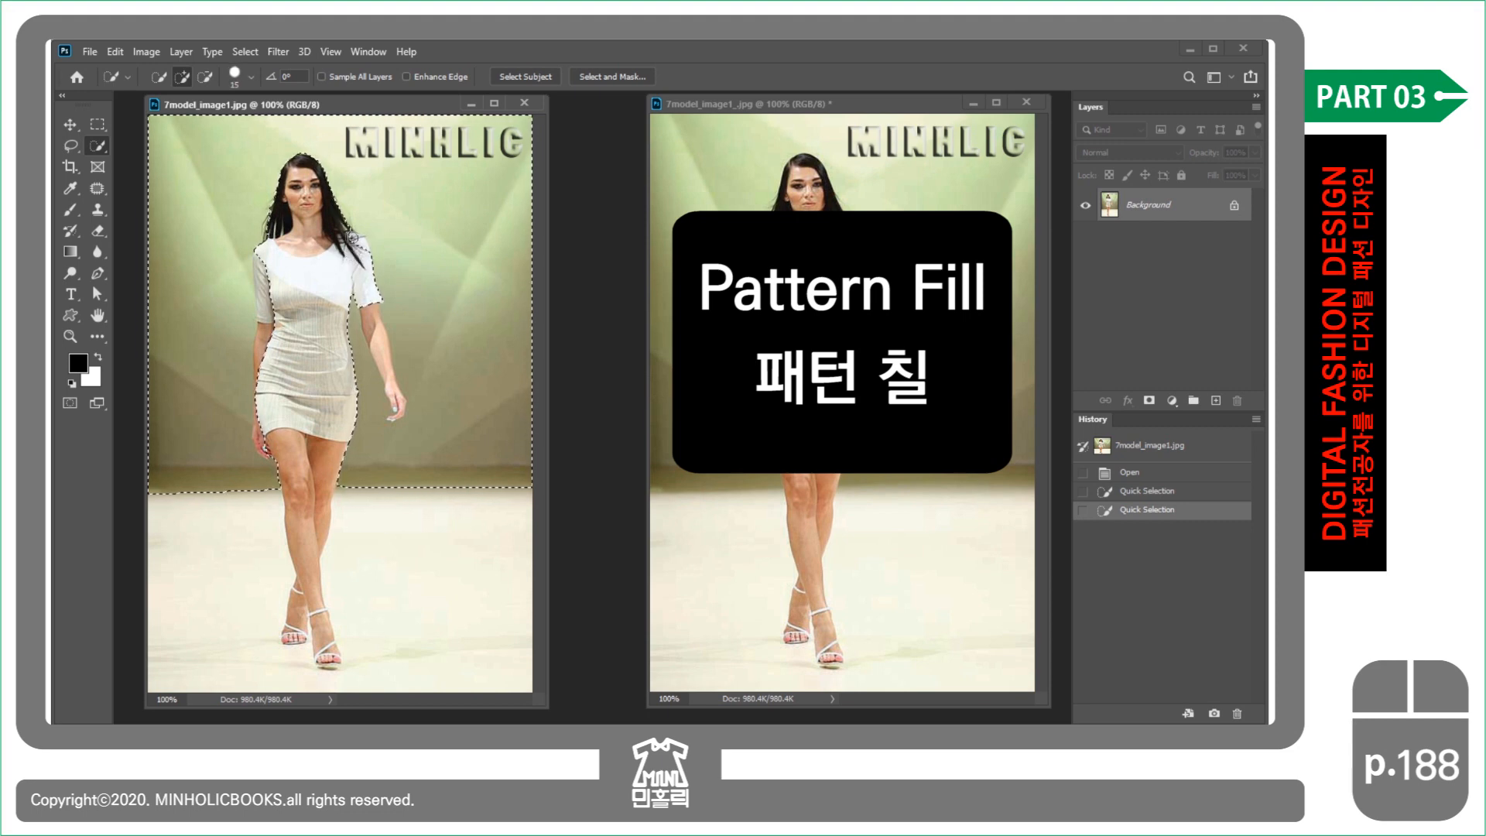
click(352, 237)
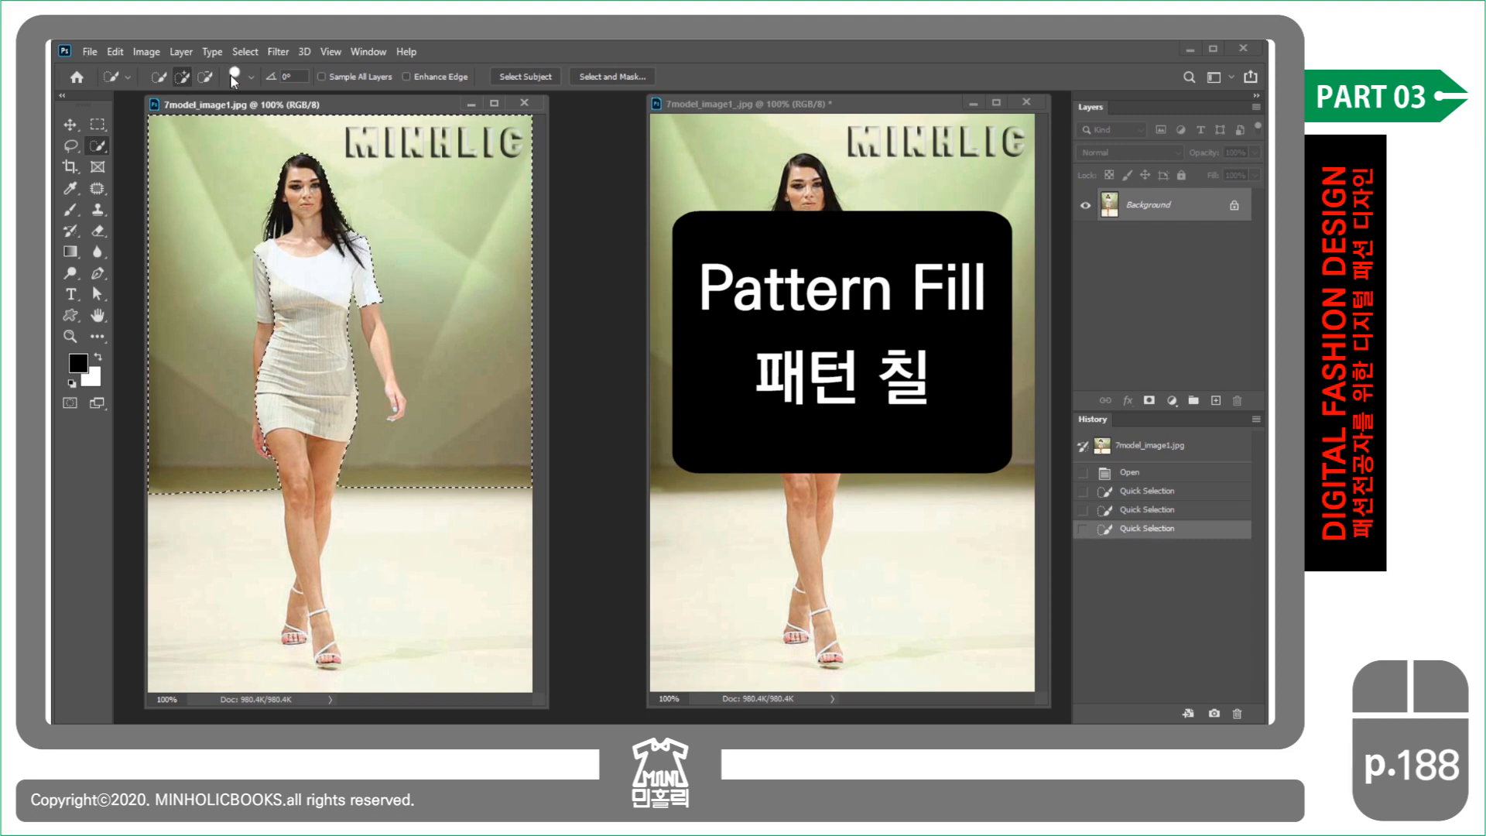
- Subtract the model's arms and hands from the backdrop selection with the Quick Selection tool
key(alt)
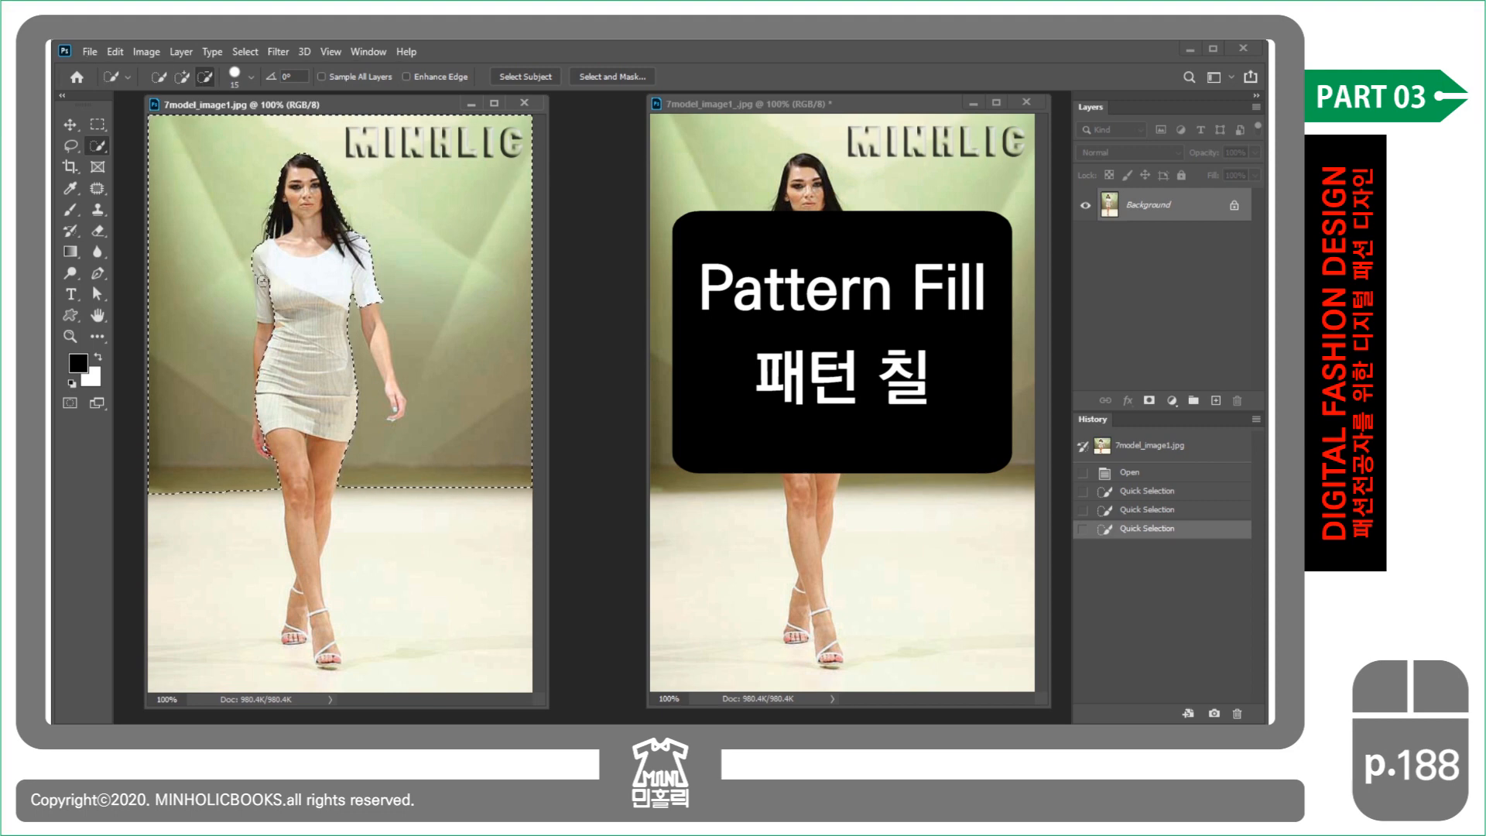
alt+click(263, 382)
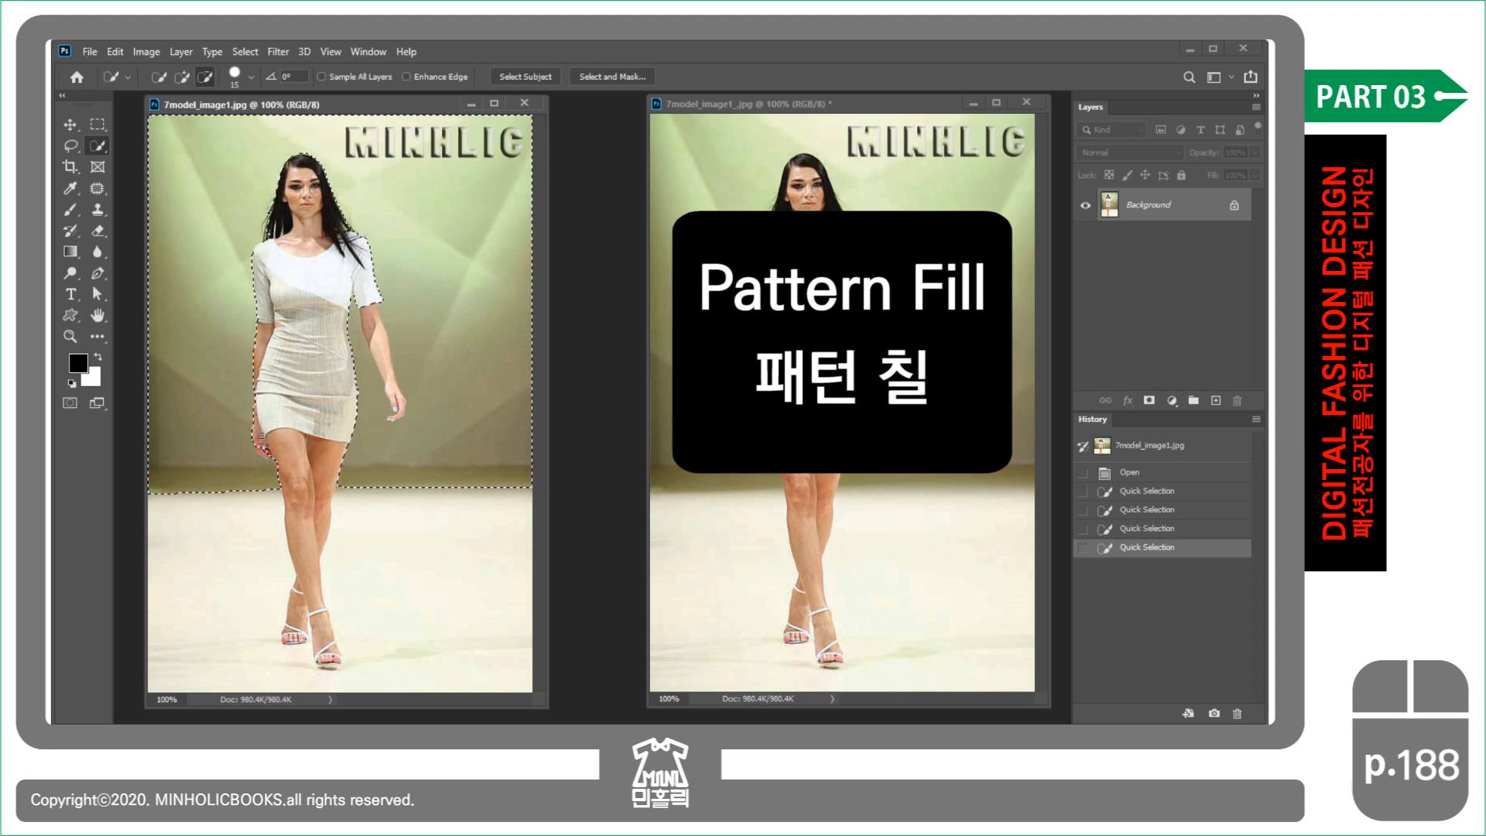
alt+click(267, 452)
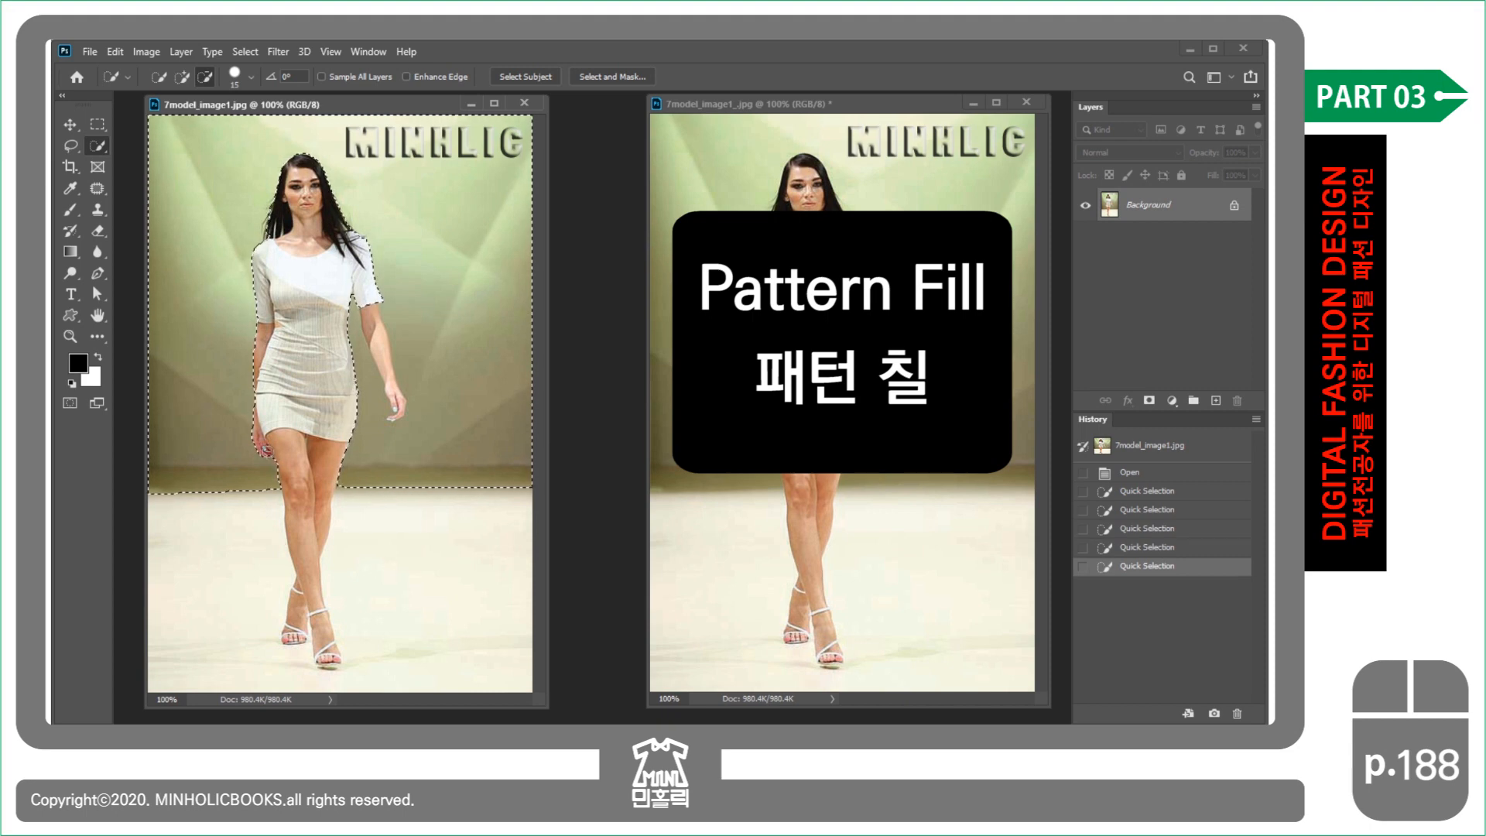
alt+click(369, 315)
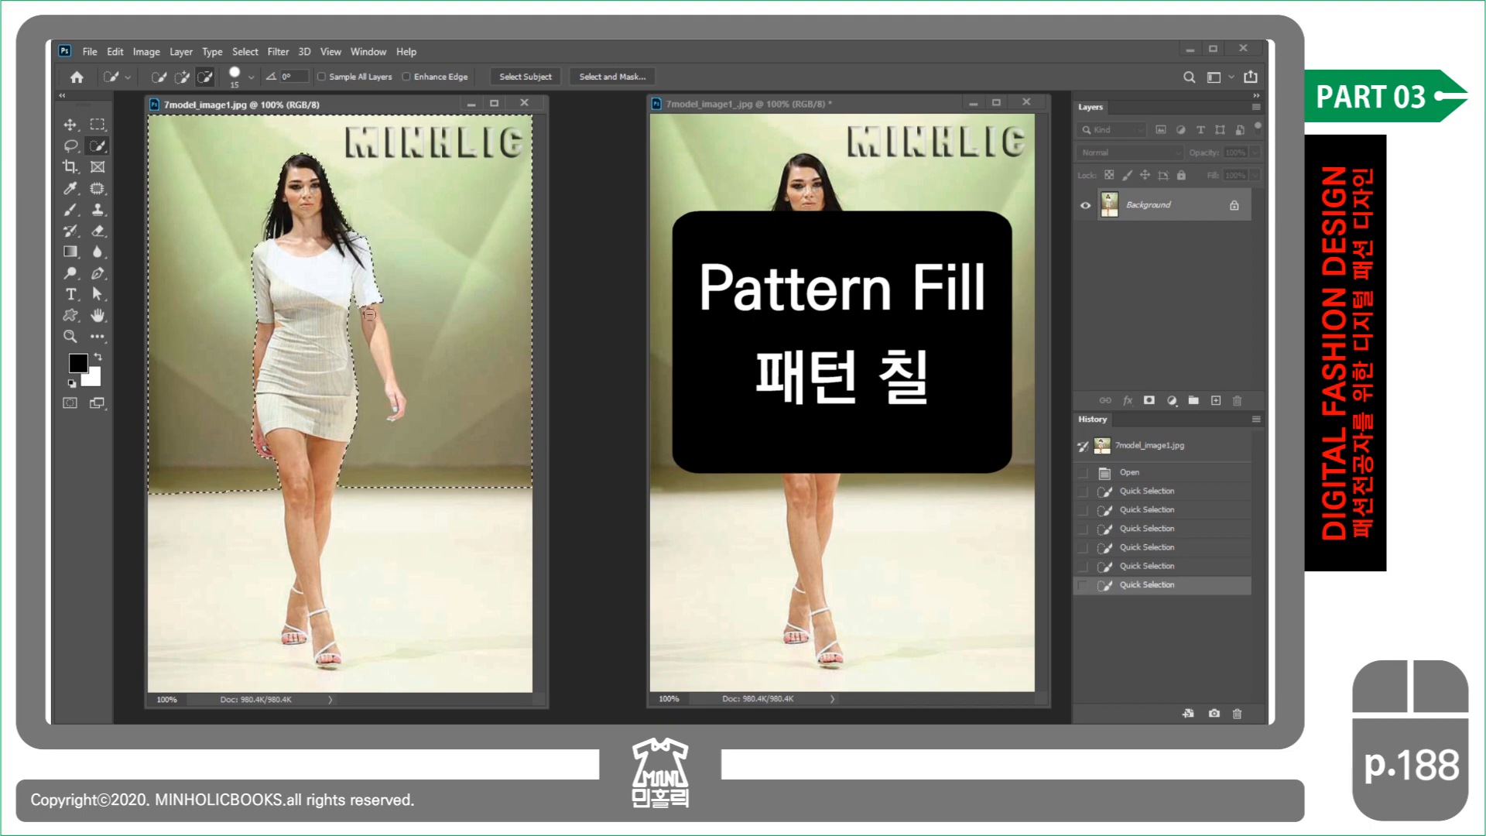
alt+click(378, 341)
alt+click(387, 368)
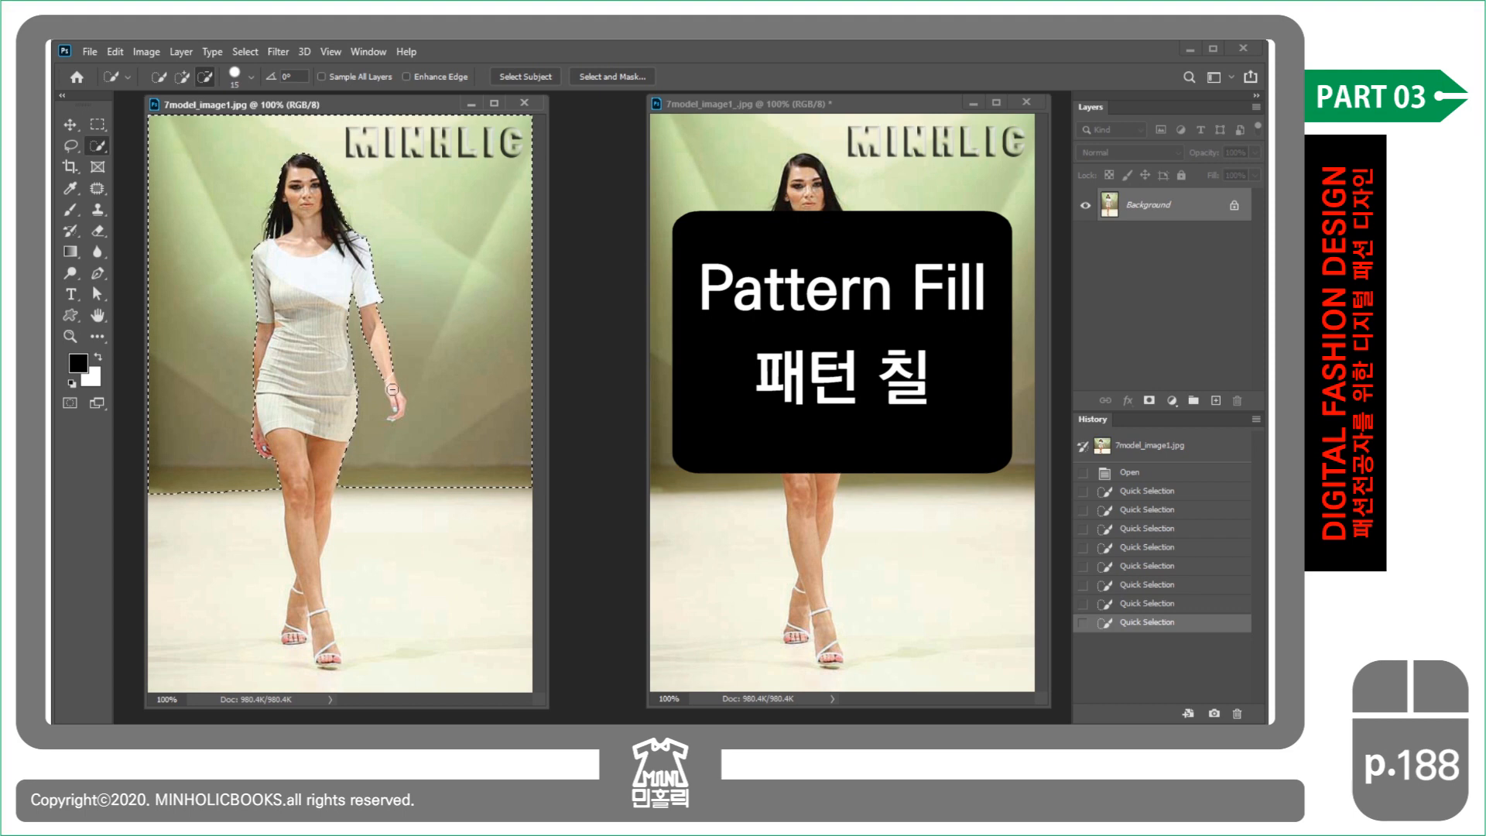
click(394, 396)
alt+click(397, 404)
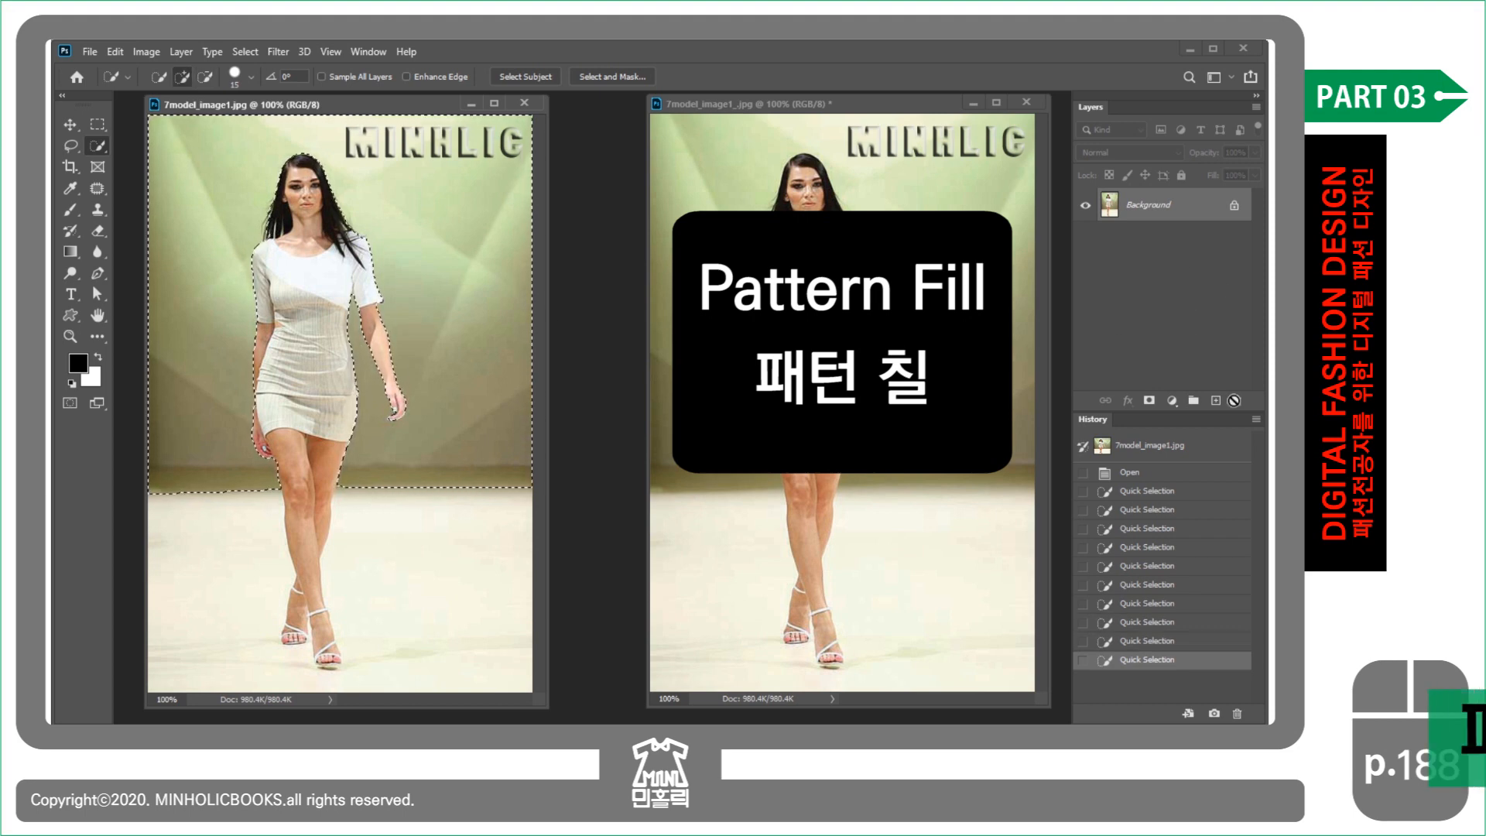
- Add a new layer above the Background and name it 벽지패턴
click(1215, 401)
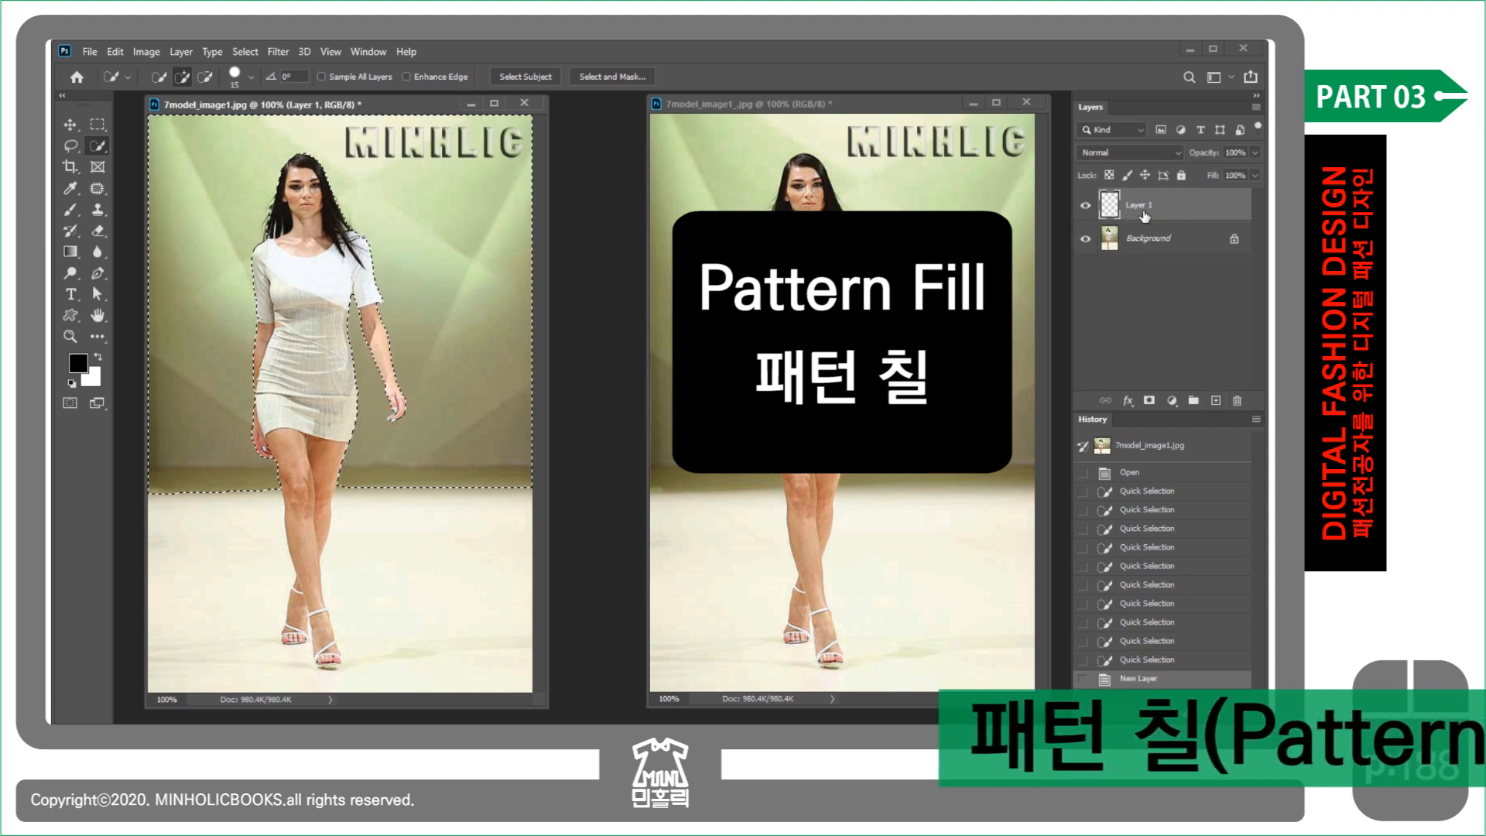
double_click(1144, 204)
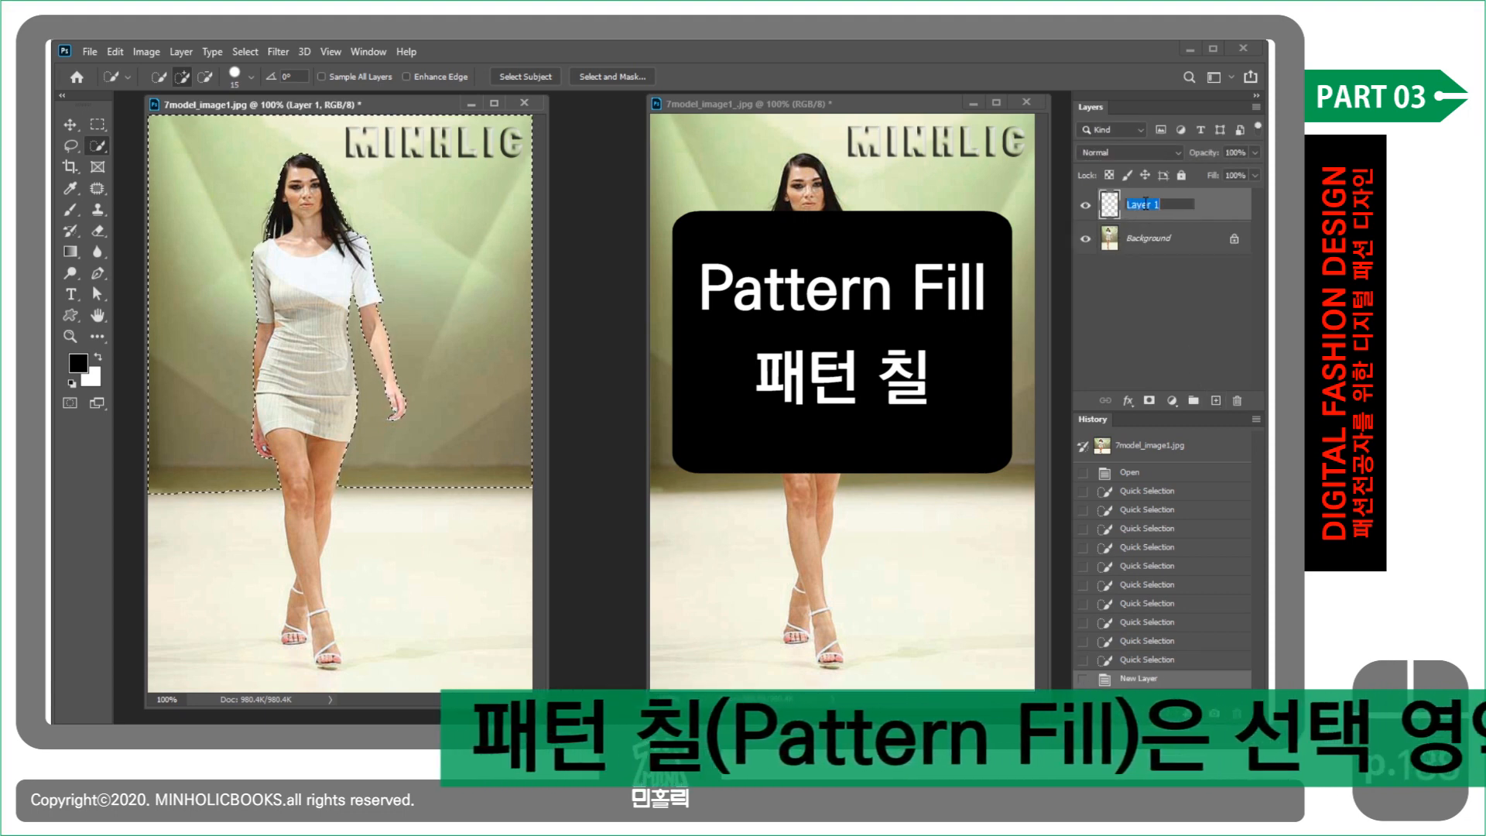
text(ㅍㅐ턴)
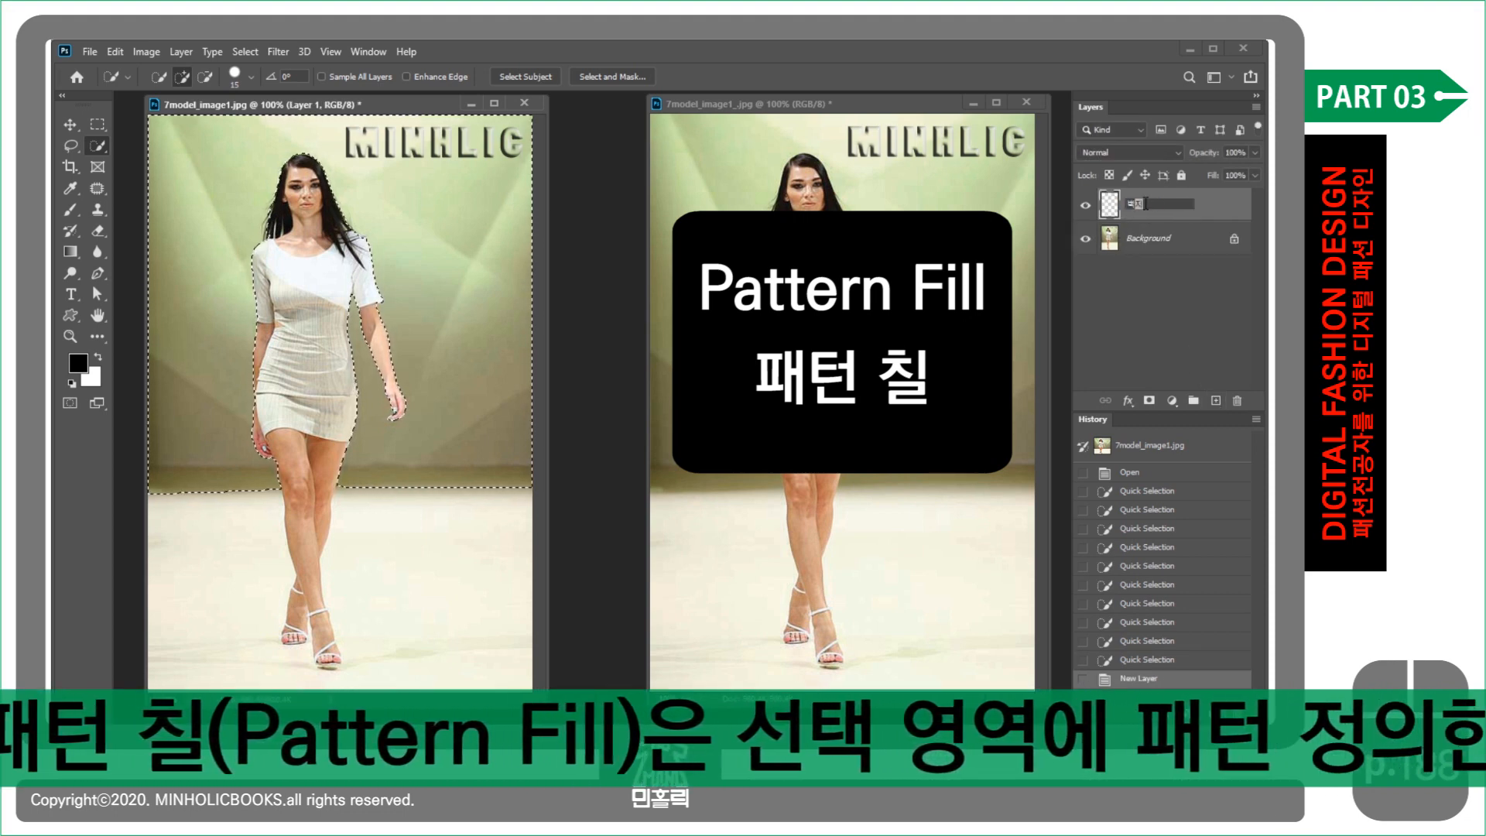
key(Return)
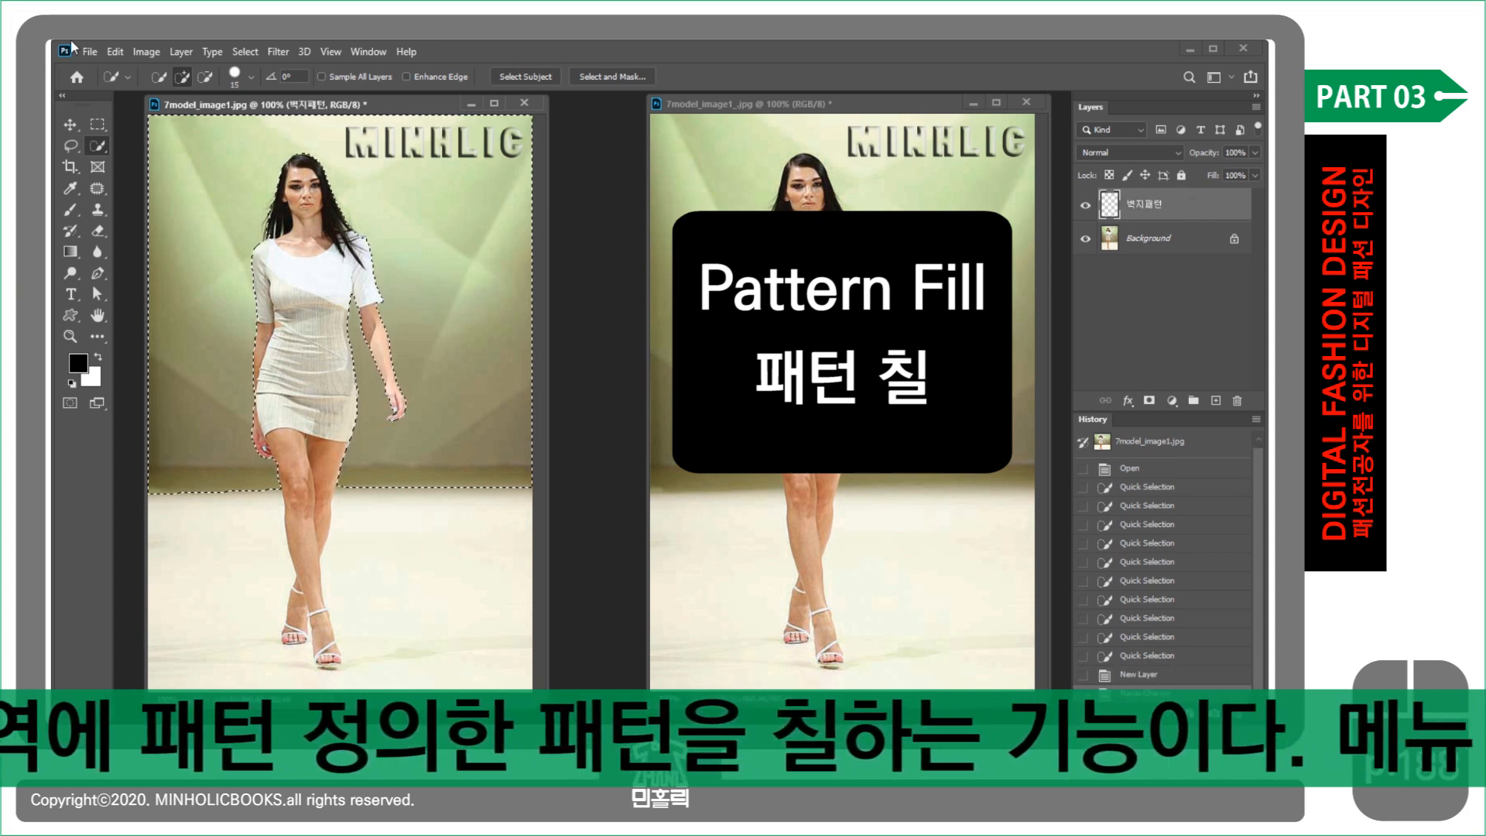
- Fill the selected backdrop on the 벽지패턴 layer with the custom pink rose pattern that has a transparent background
click(116, 52)
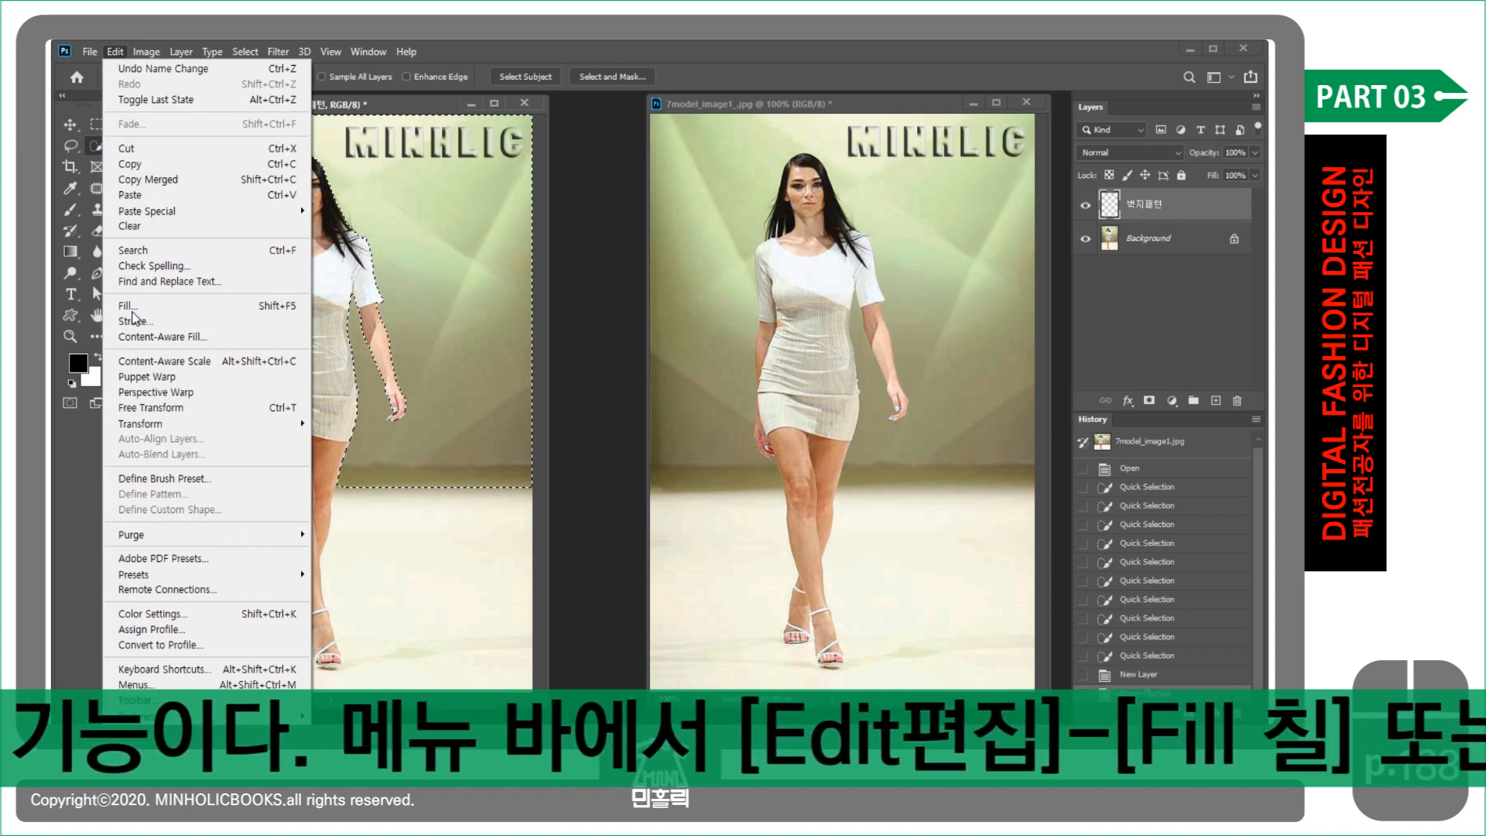
click(216, 308)
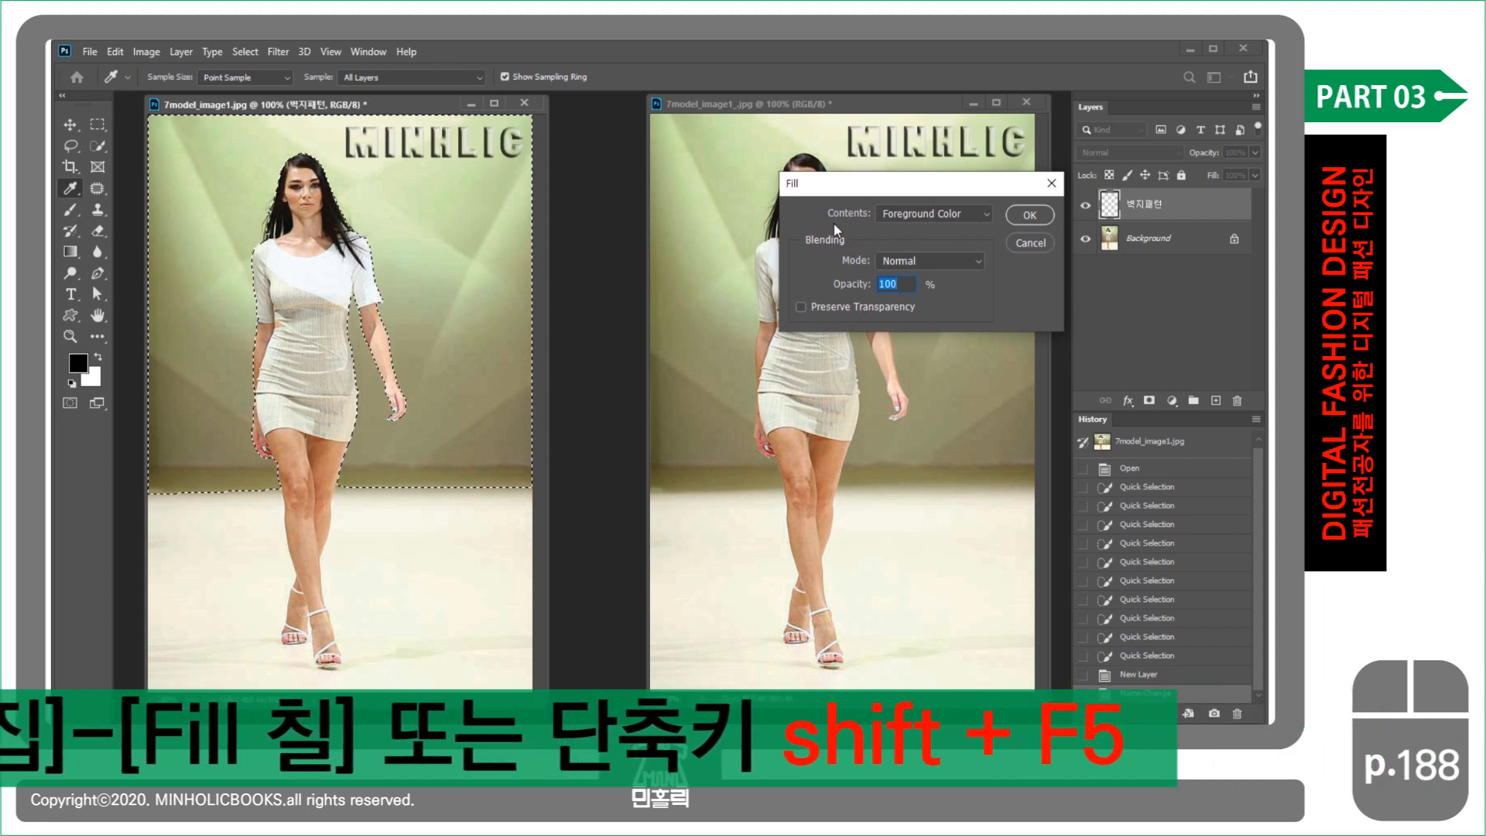
click(963, 212)
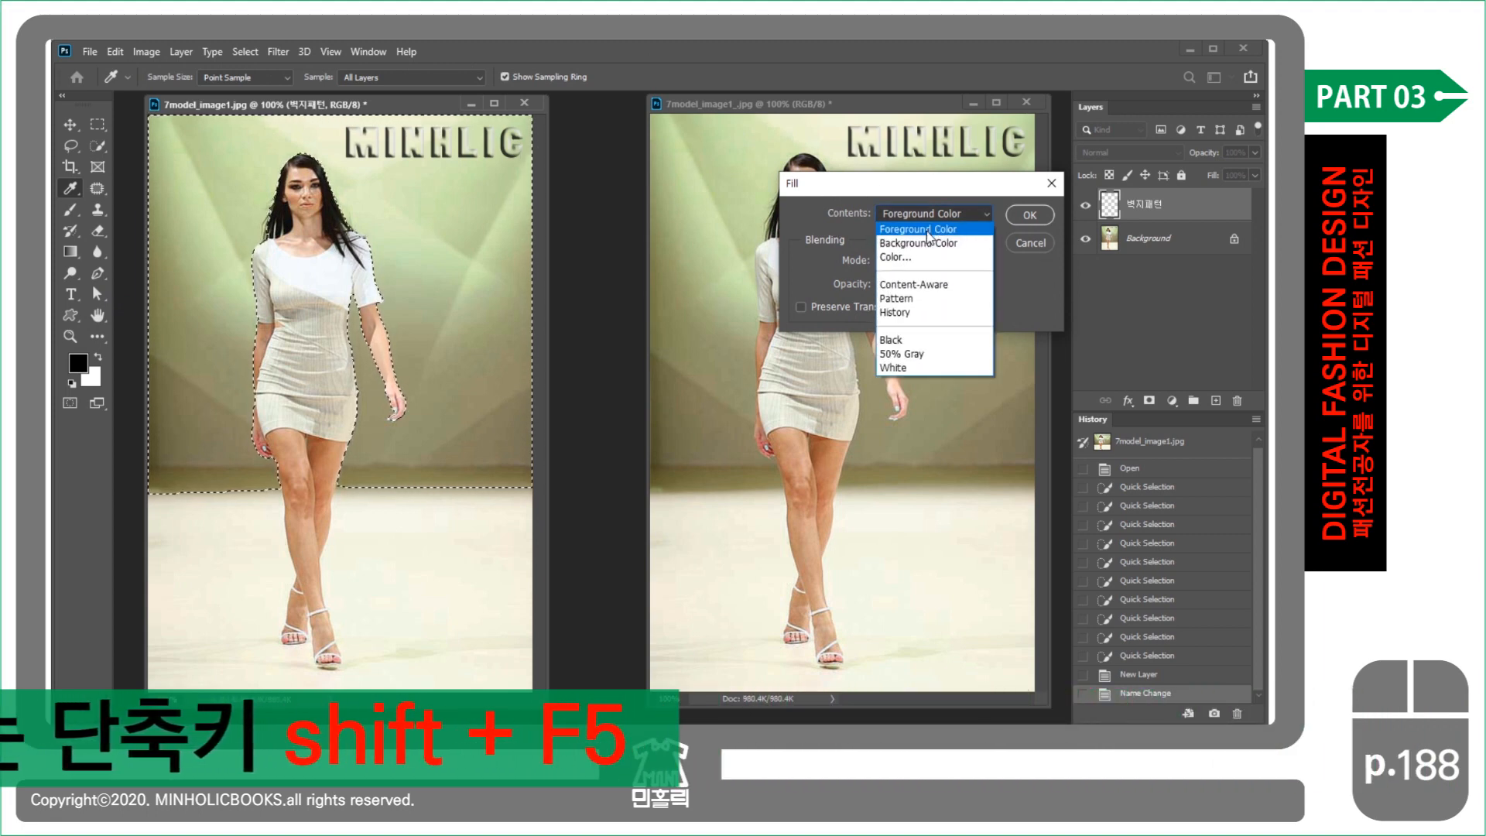
click(924, 300)
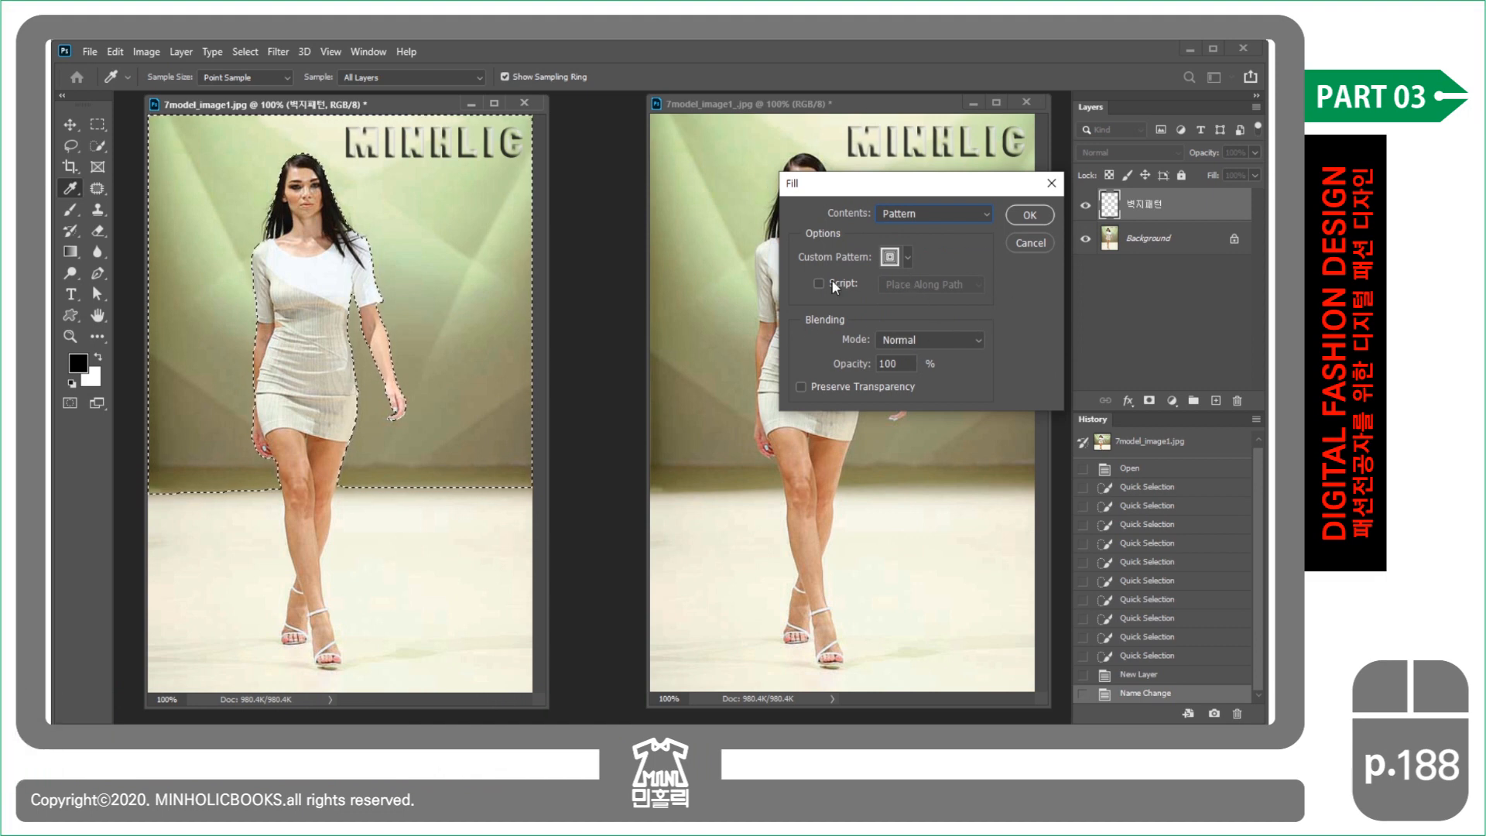
click(889, 257)
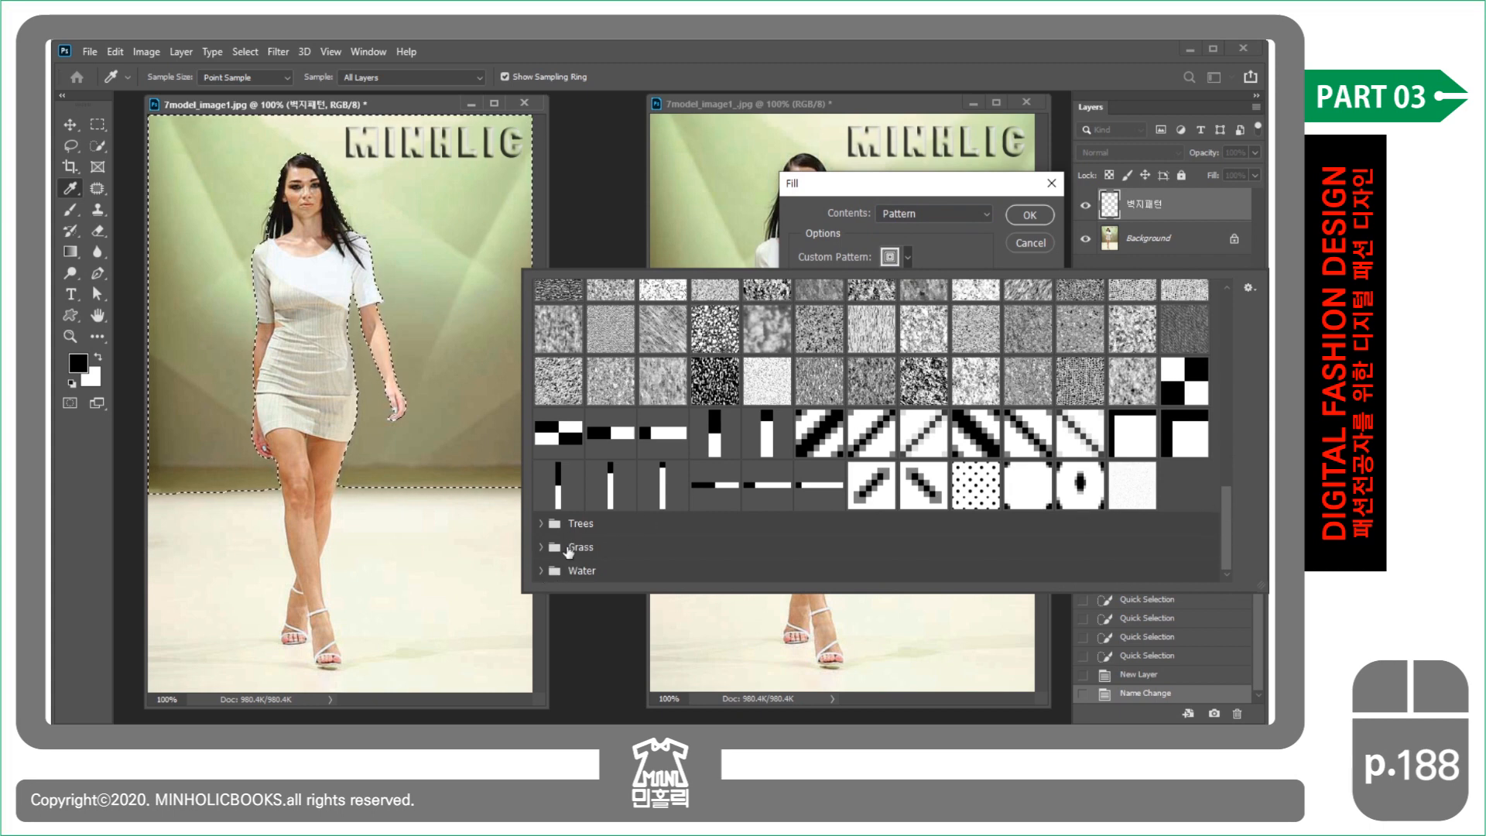
scroll(569, 551, up, 5)
drag(1227, 463, 1227, 290)
click(715, 354)
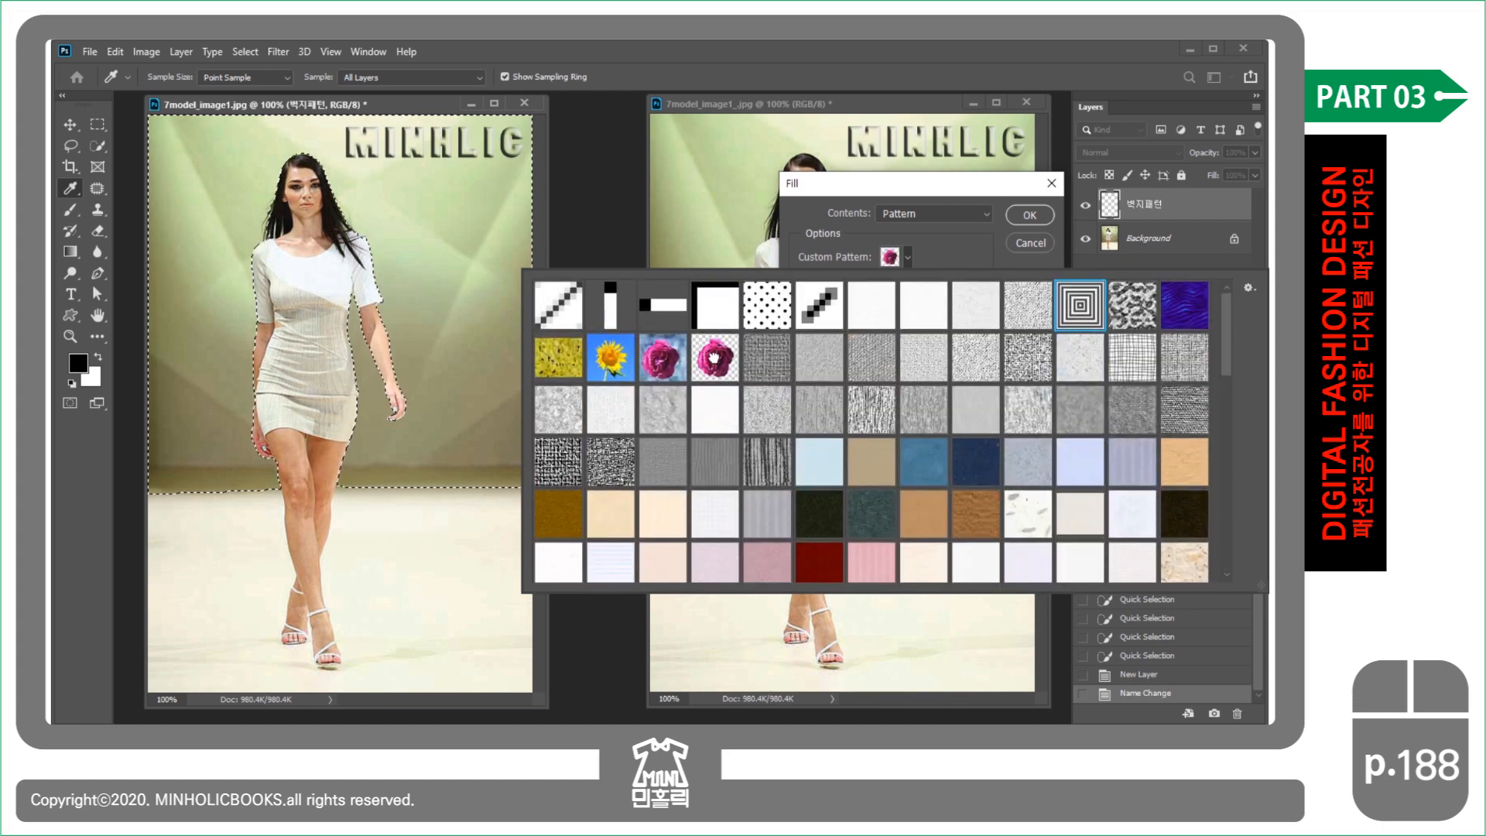
click(940, 249)
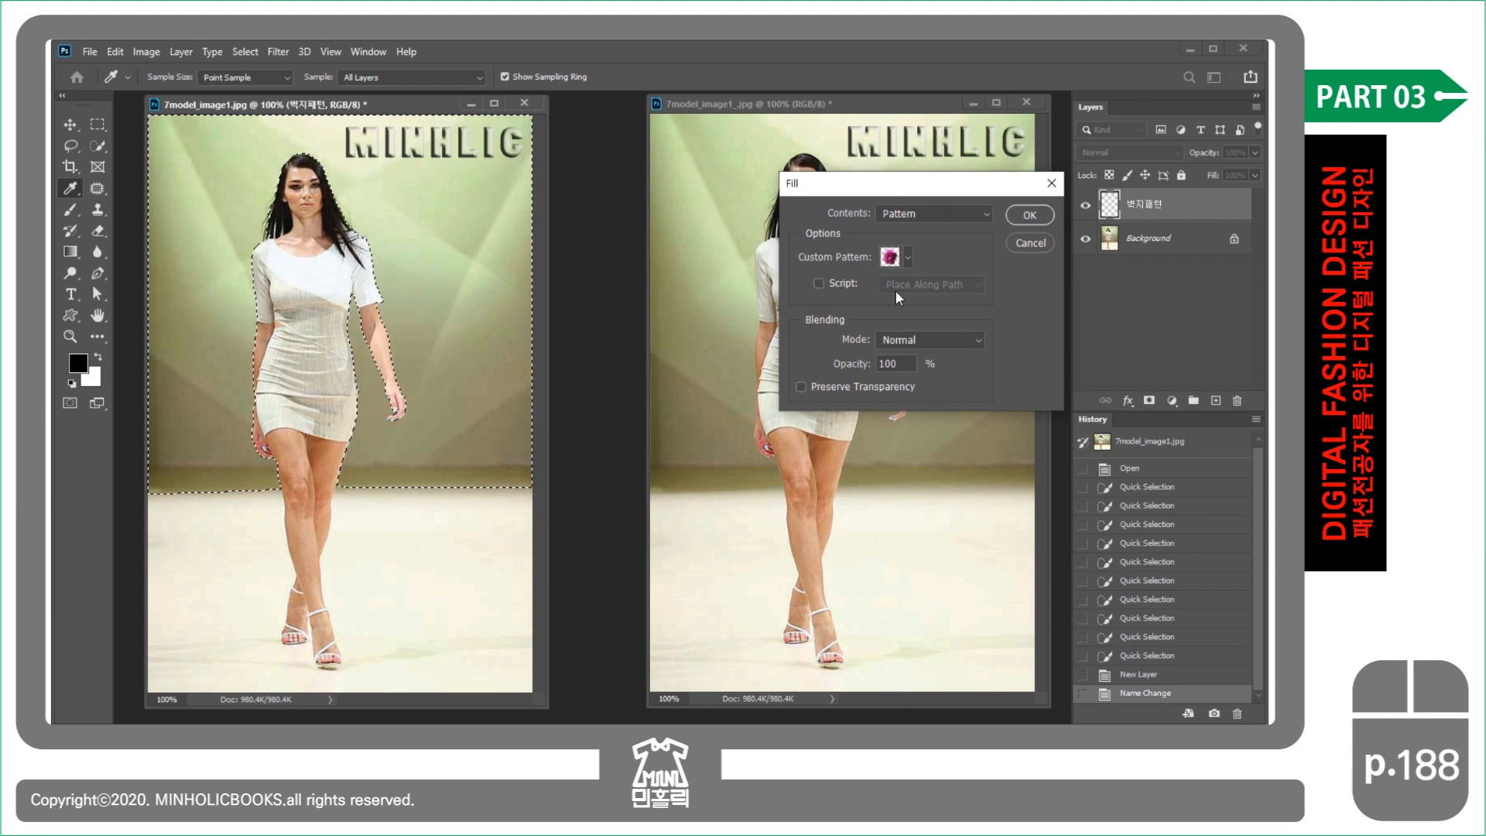
click(1031, 217)
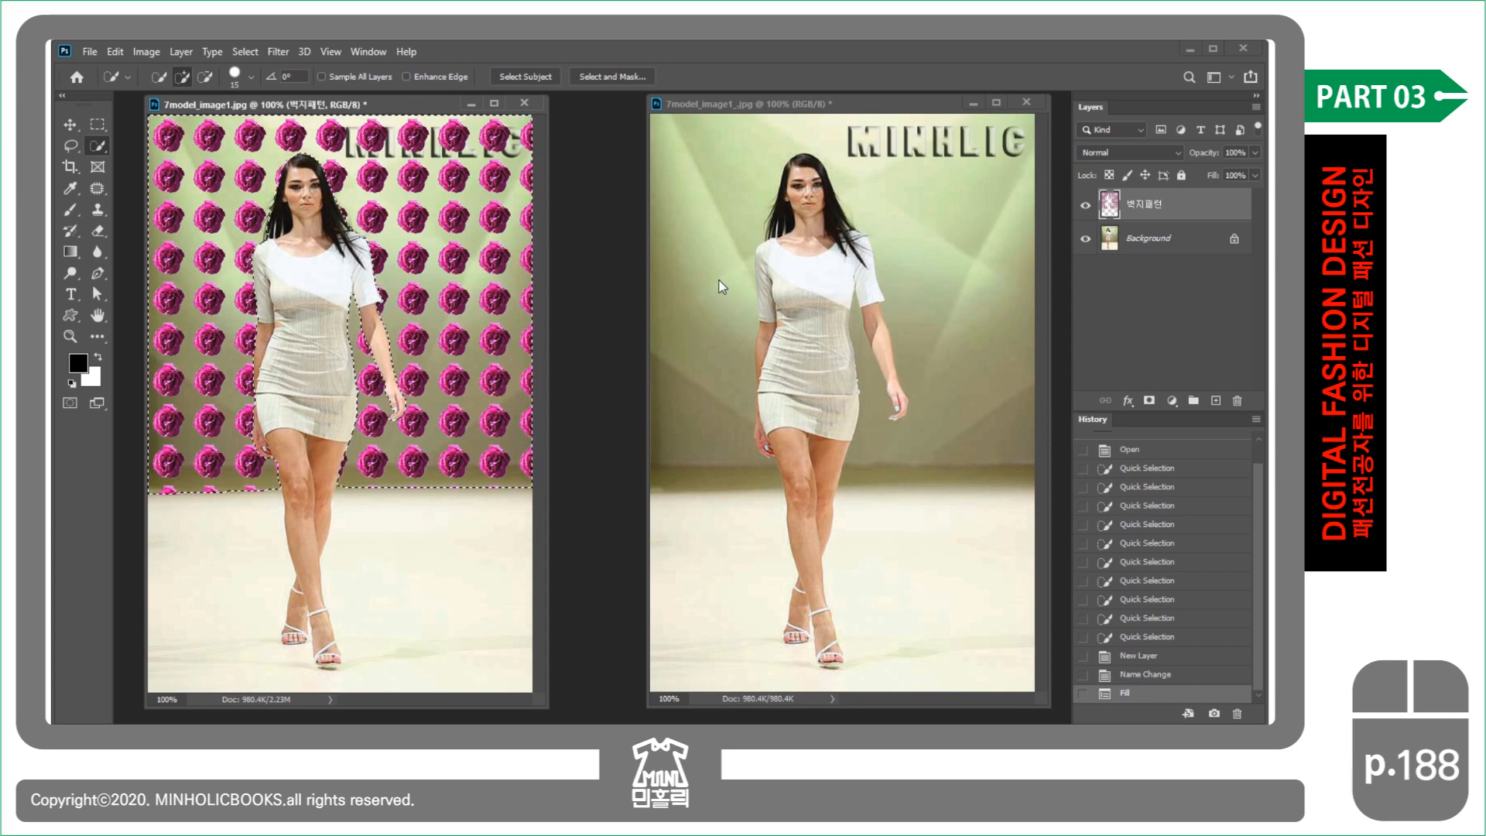
- Recolor the flower wallpaper with Hue/Saturation by setting its hue to +180
key(ctrl+u)
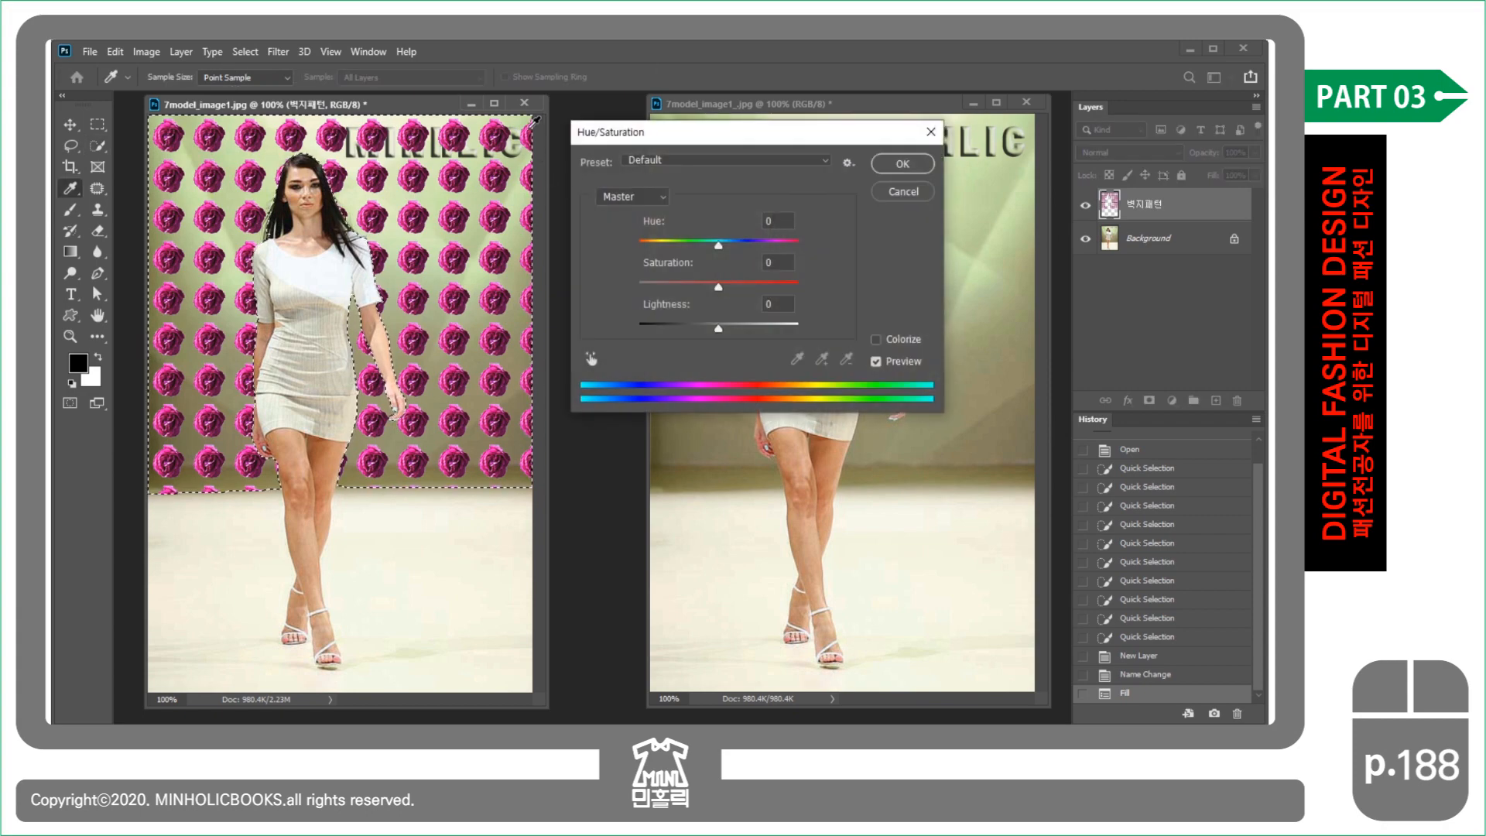
drag(707, 252, 811, 256)
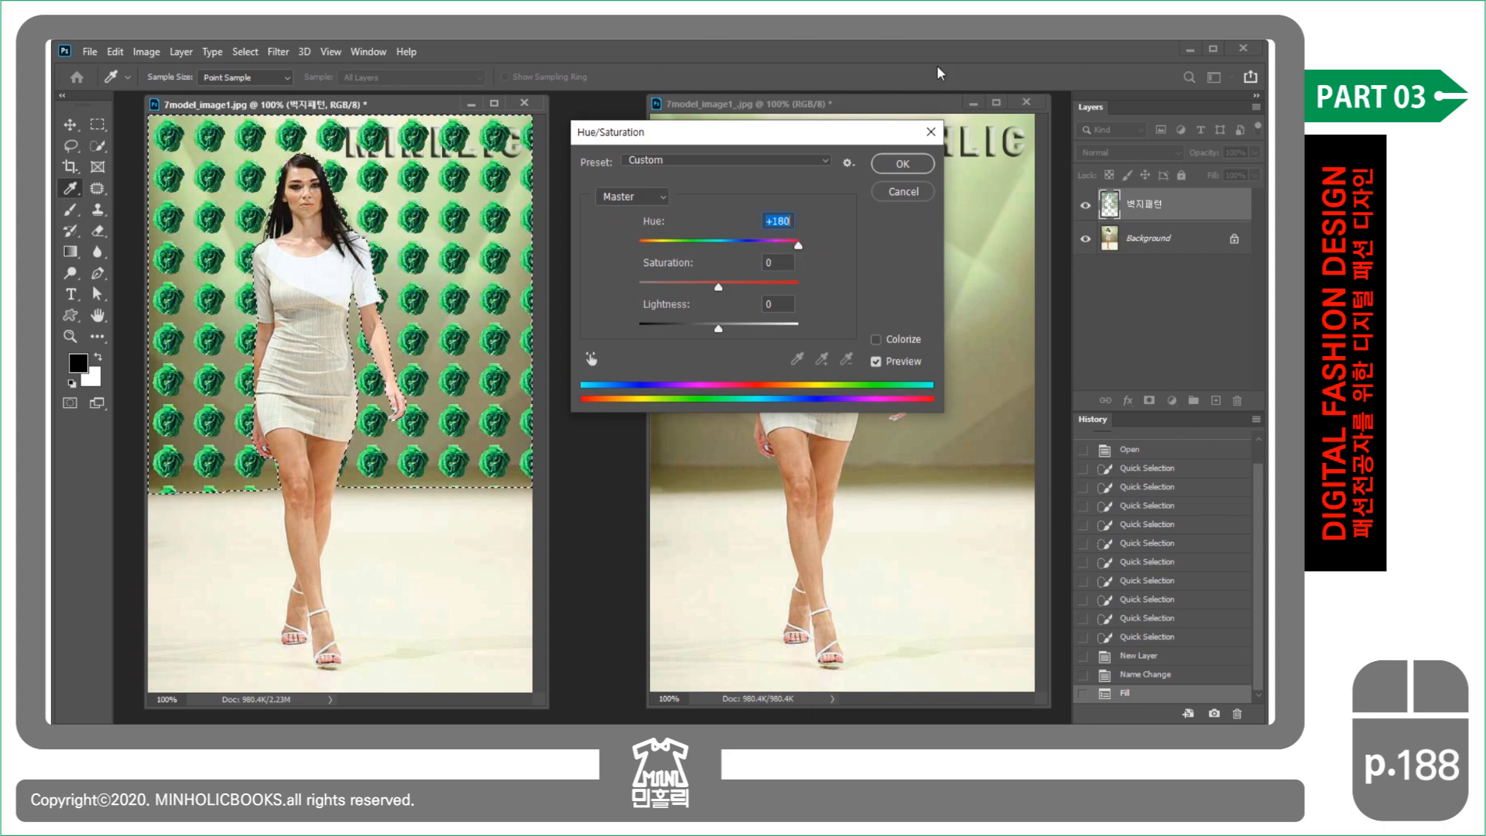
click(901, 164)
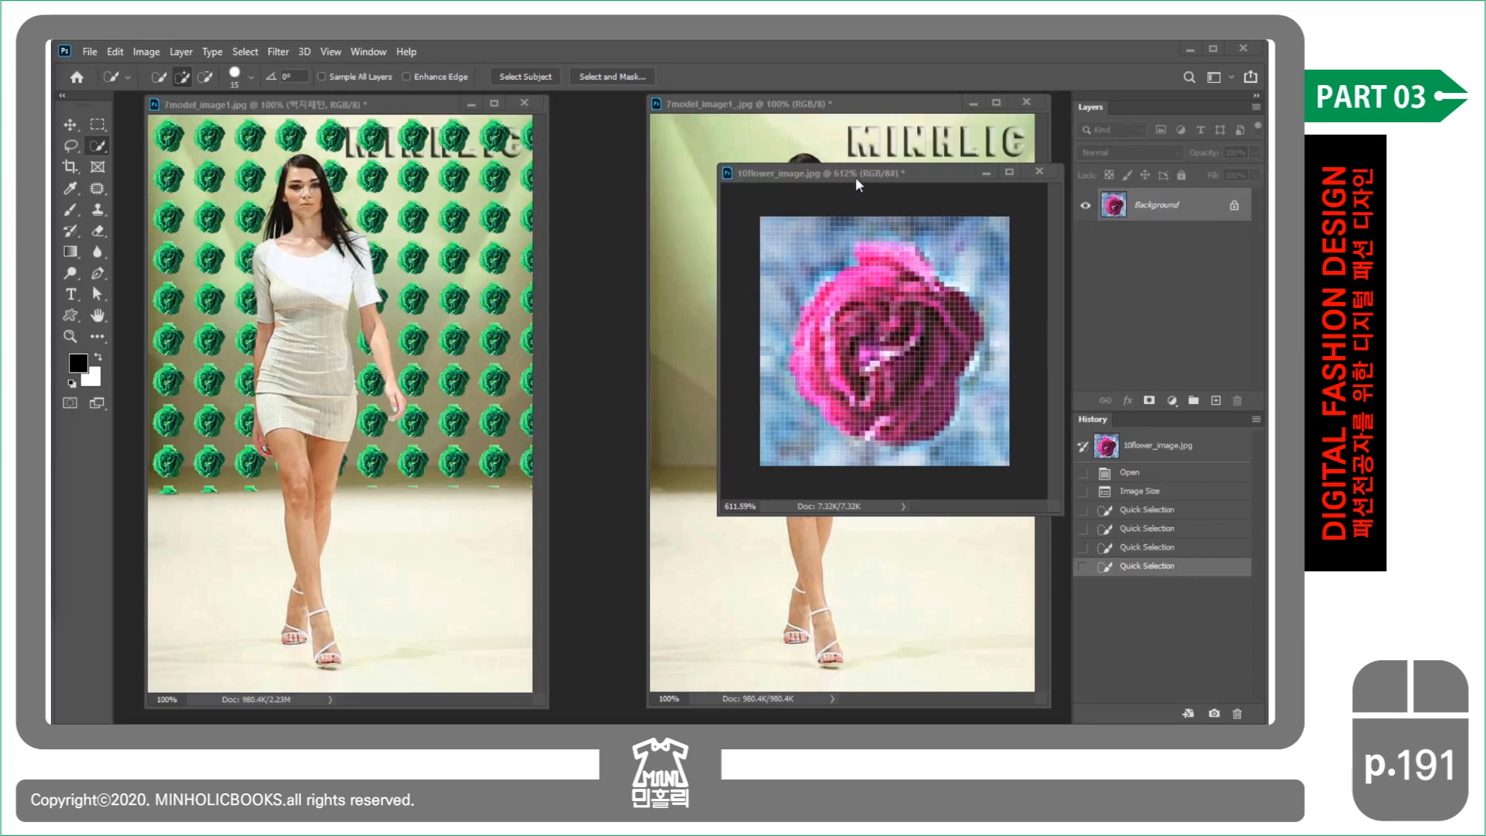
- Deselect the flower in 10flower_image.jpg and create a new 50 × 50 pixel, 72 ppi RGB document named 꽃 패턴2
click(856, 178)
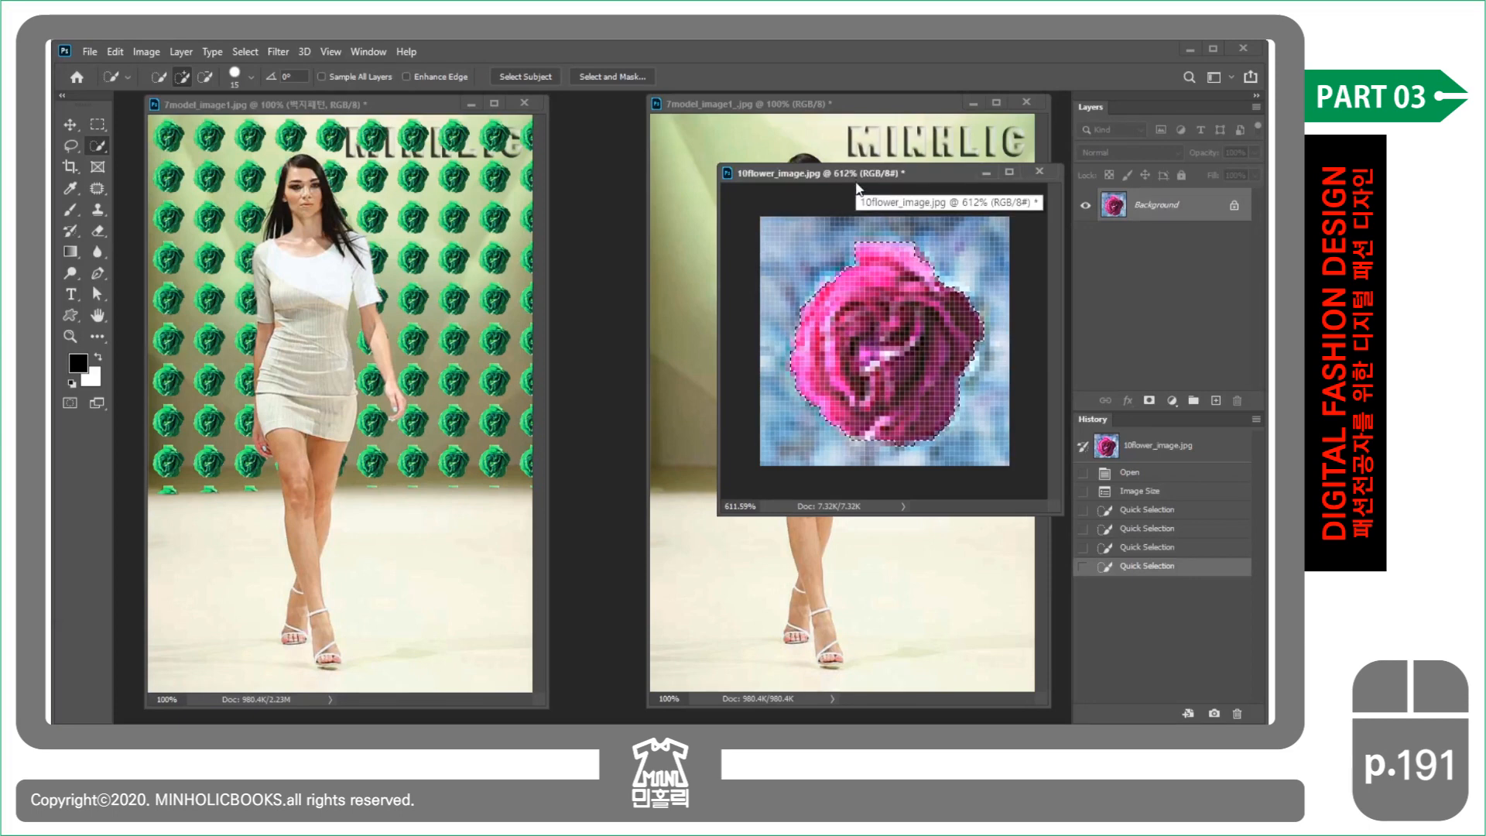
key(ctrl+d)
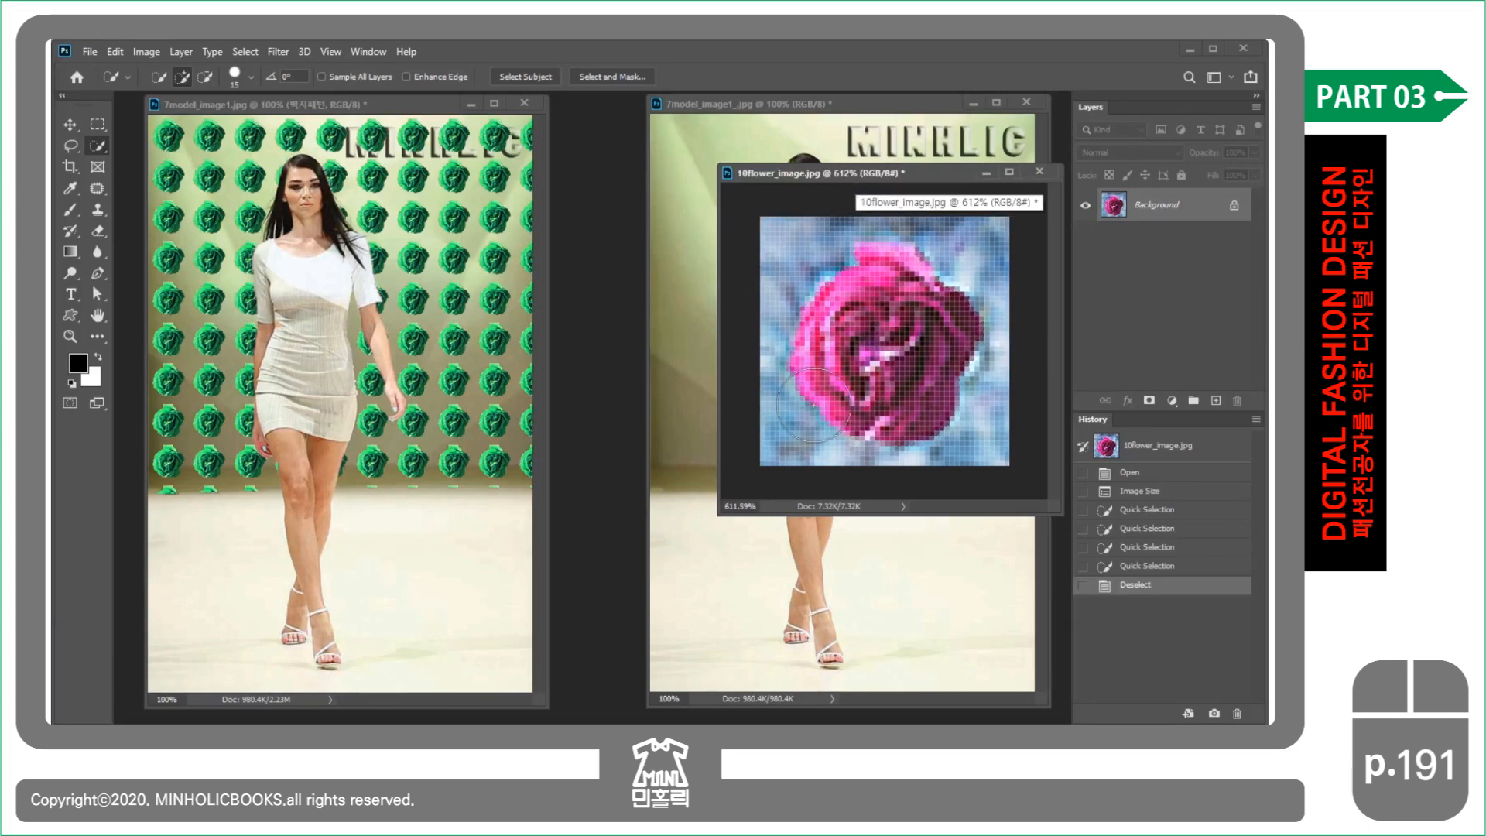
click(96, 49)
click(105, 67)
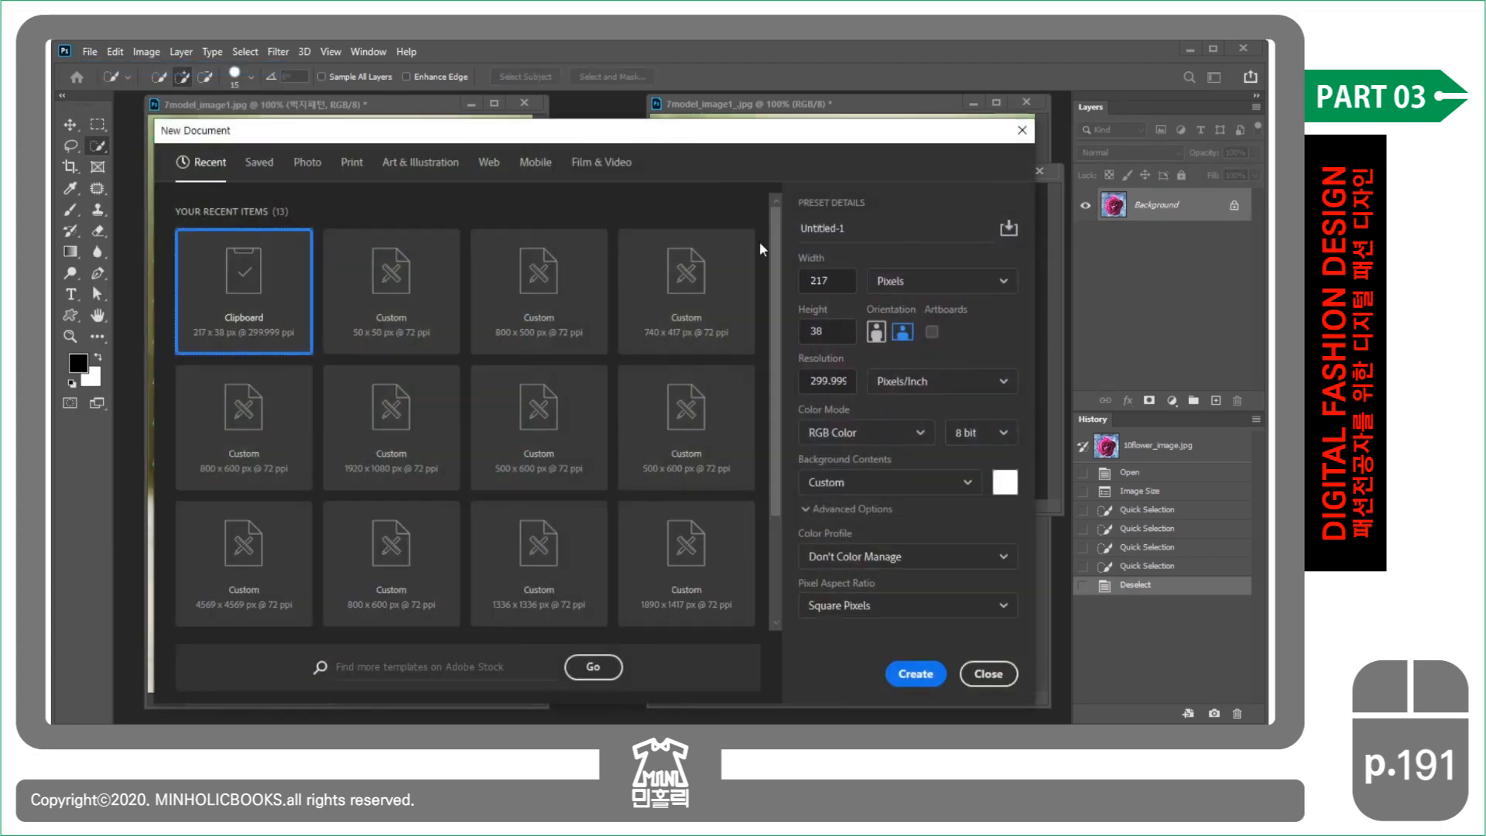
click(391, 291)
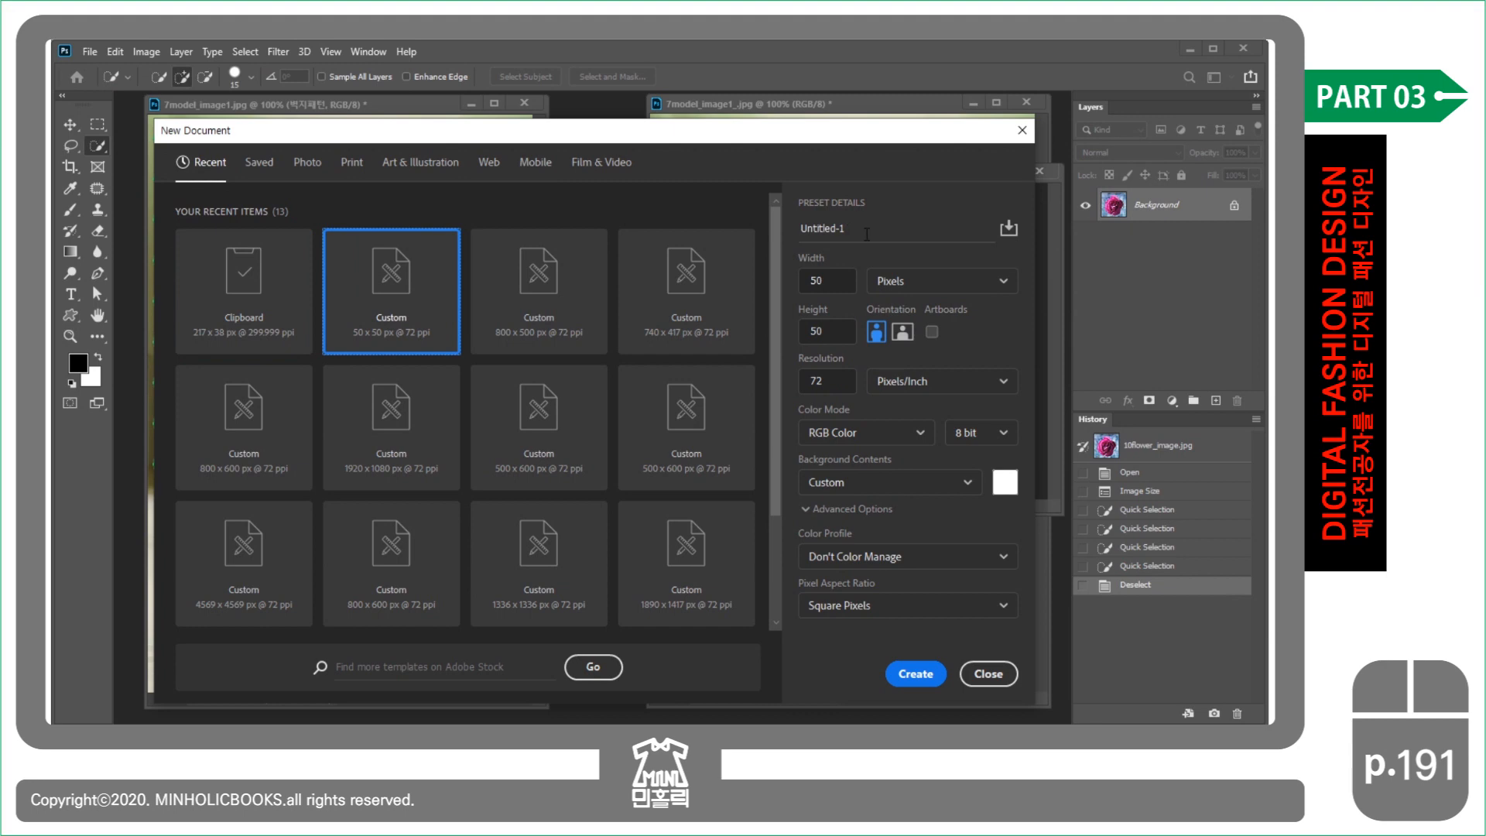
text(꽃)
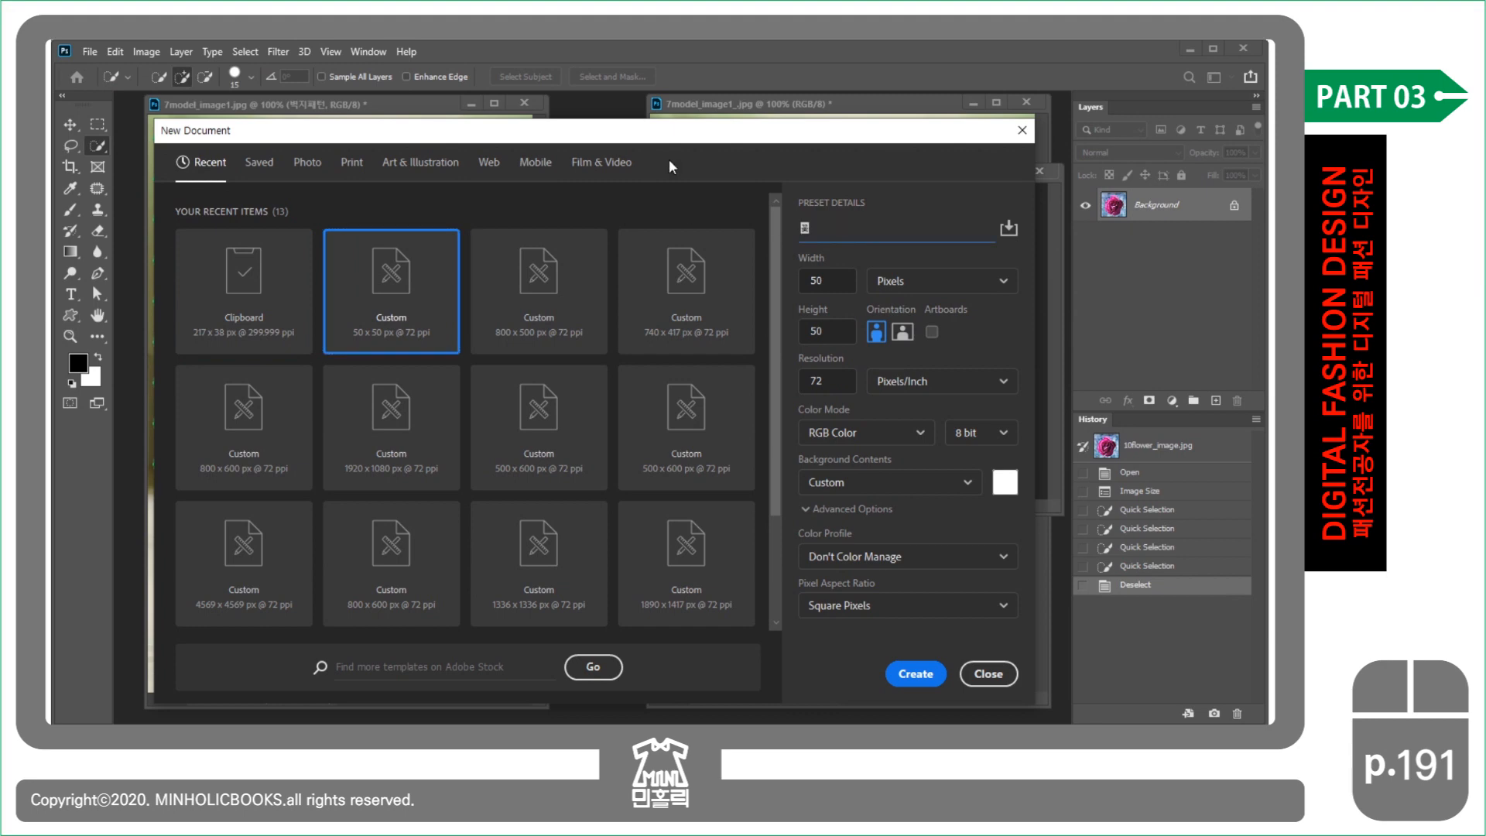
text( 패턴2)
key(Tab)
key(Tab)
drag(858, 375, 799, 378)
click(875, 439)
click(875, 439)
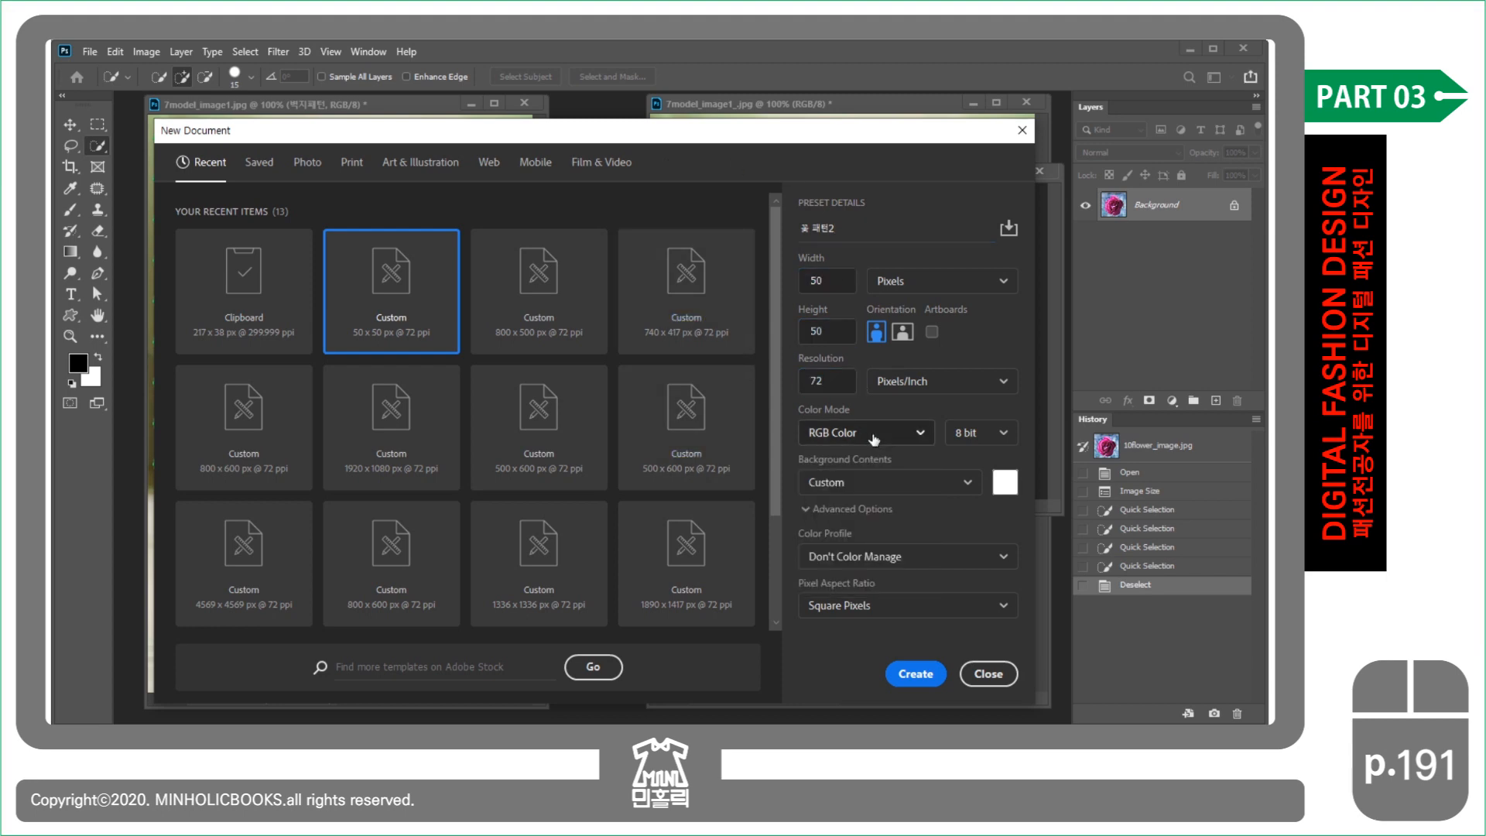
click(924, 679)
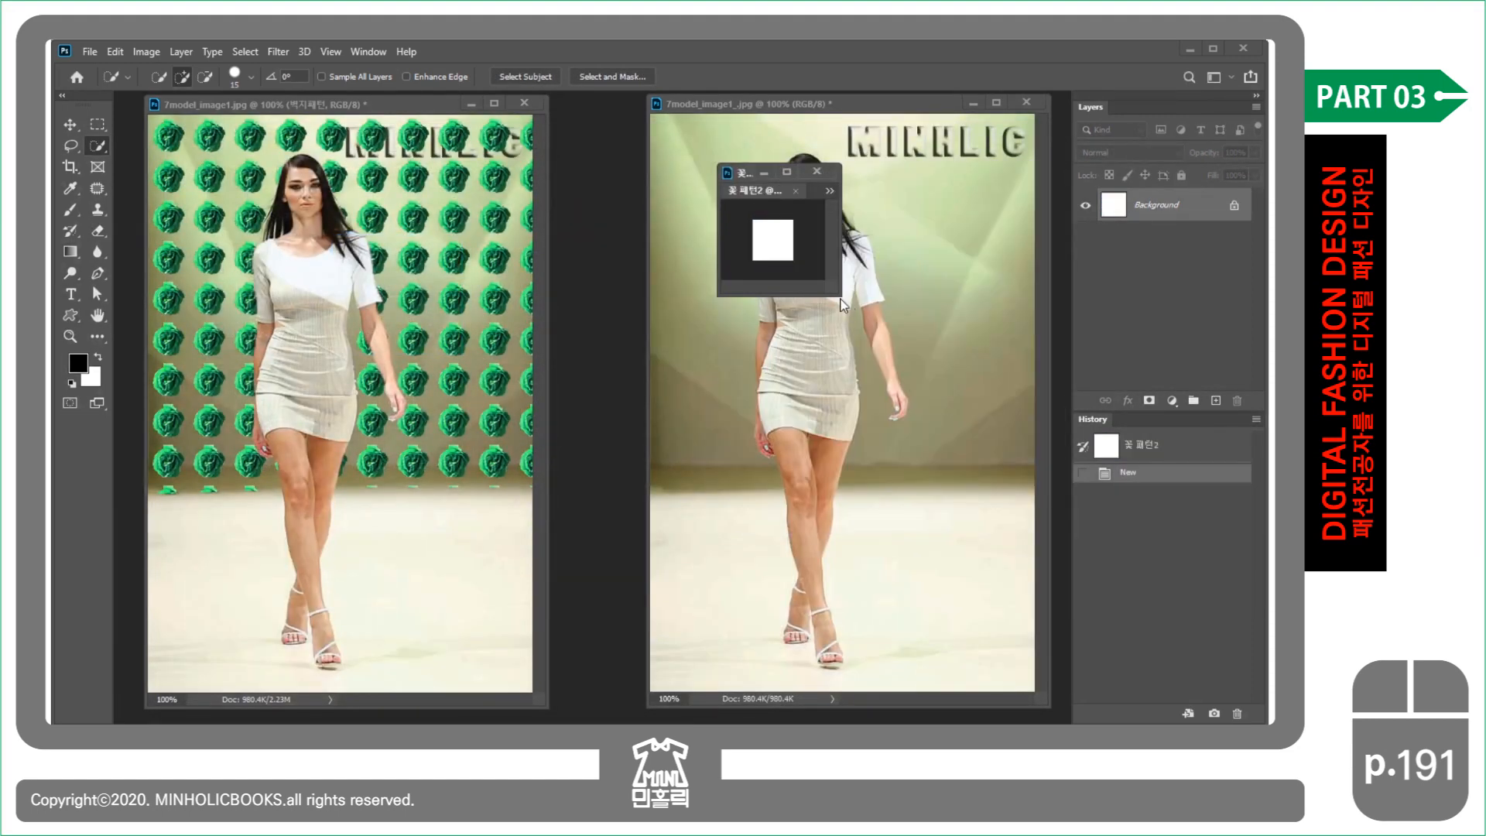
- Separate the 꽃 패턴2 document from 10flower_image.jpg and copy the flower image into it so that it covers the canvas
drag(836, 290, 1051, 517)
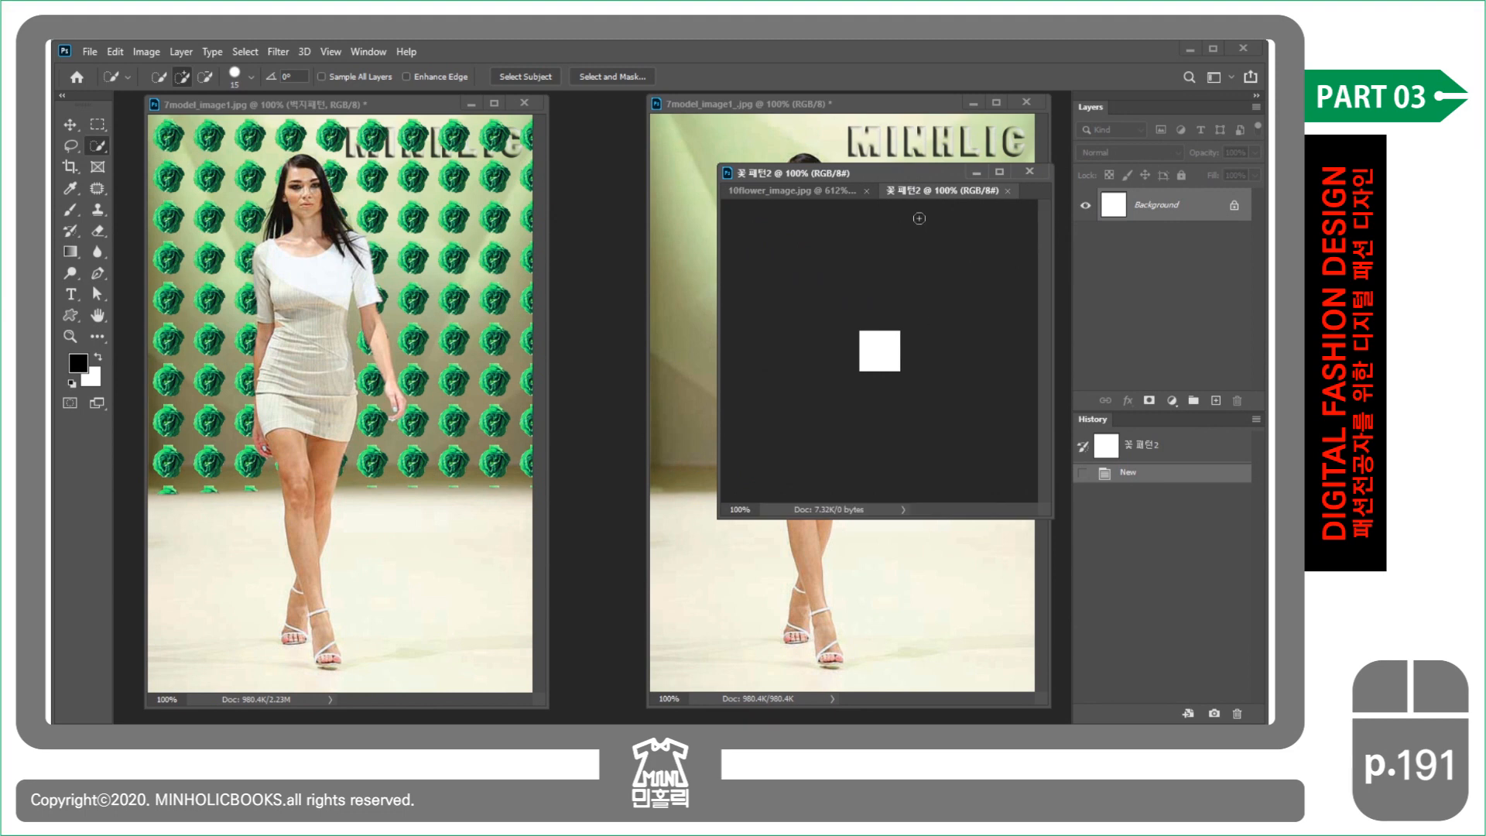
drag(920, 188, 345, 155)
scroll(486, 300, up, 20)
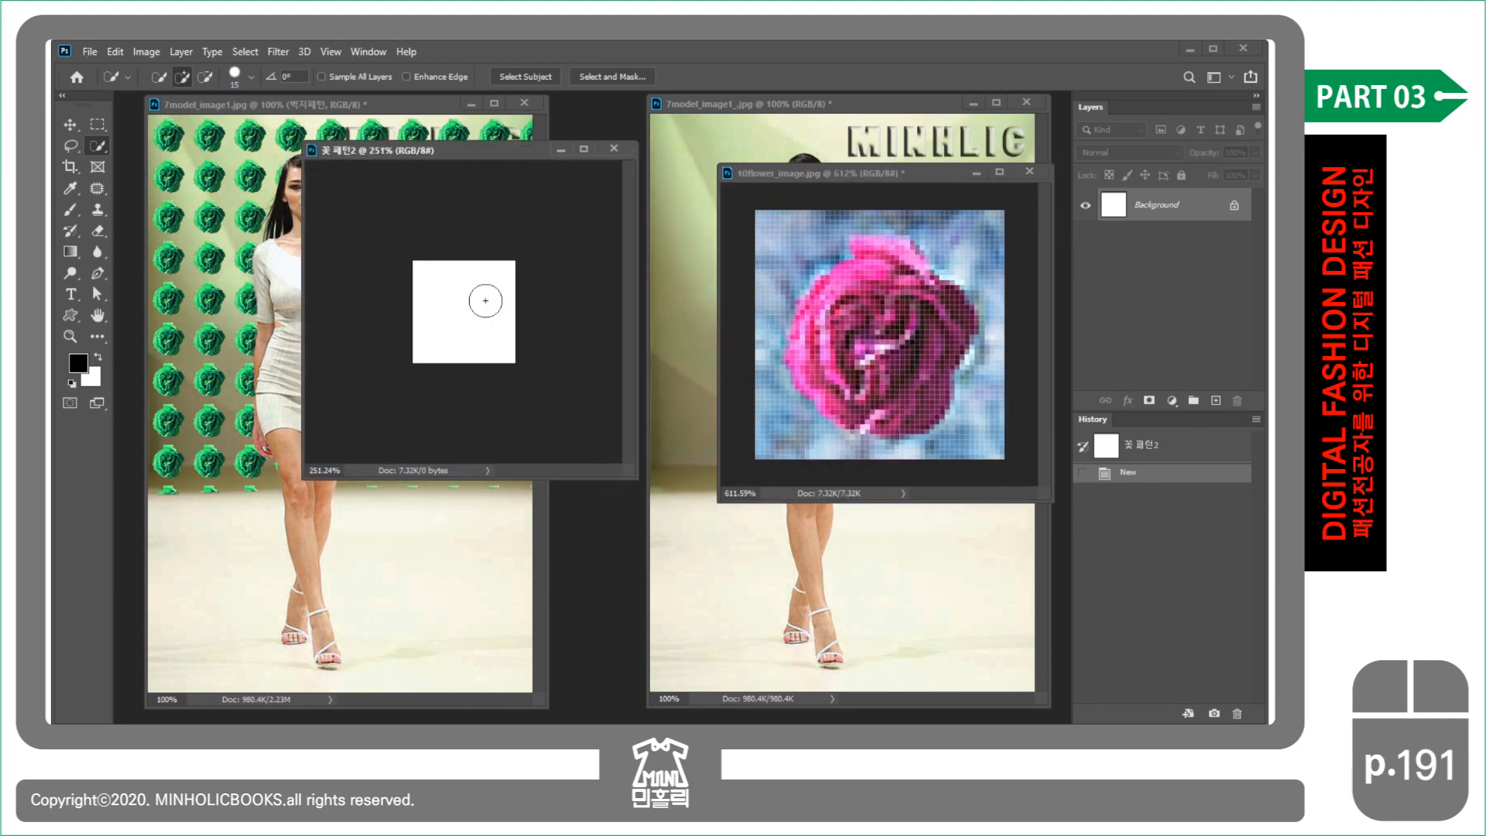
click(70, 124)
drag(886, 323, 471, 310)
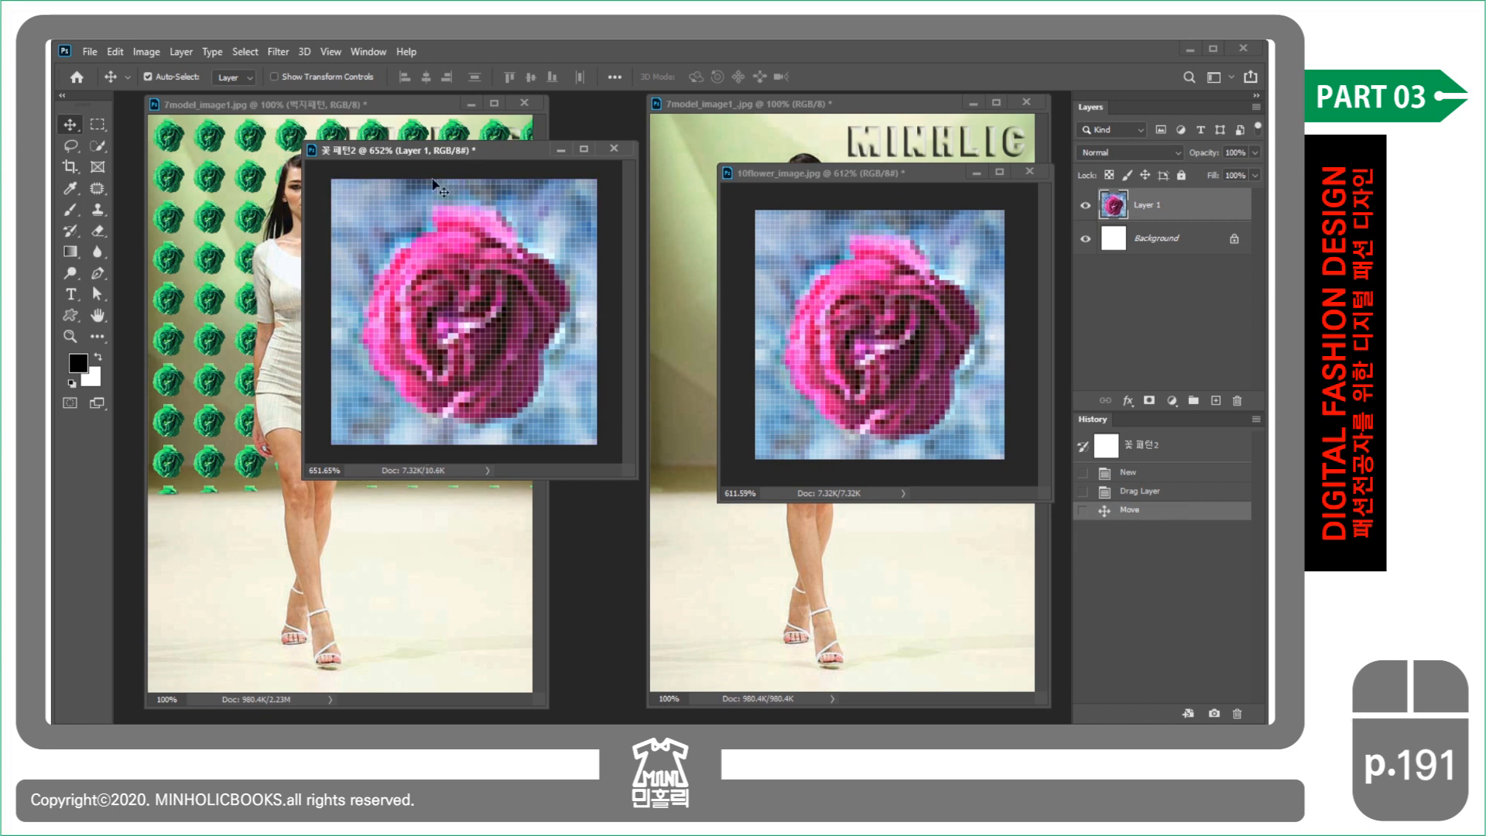
- Select the whole 꽃 패턴2 canvas and define it as a pattern named 꽃 패턴2
drag(481, 155, 548, 186)
key(ctrl)
key(ctrl+a)
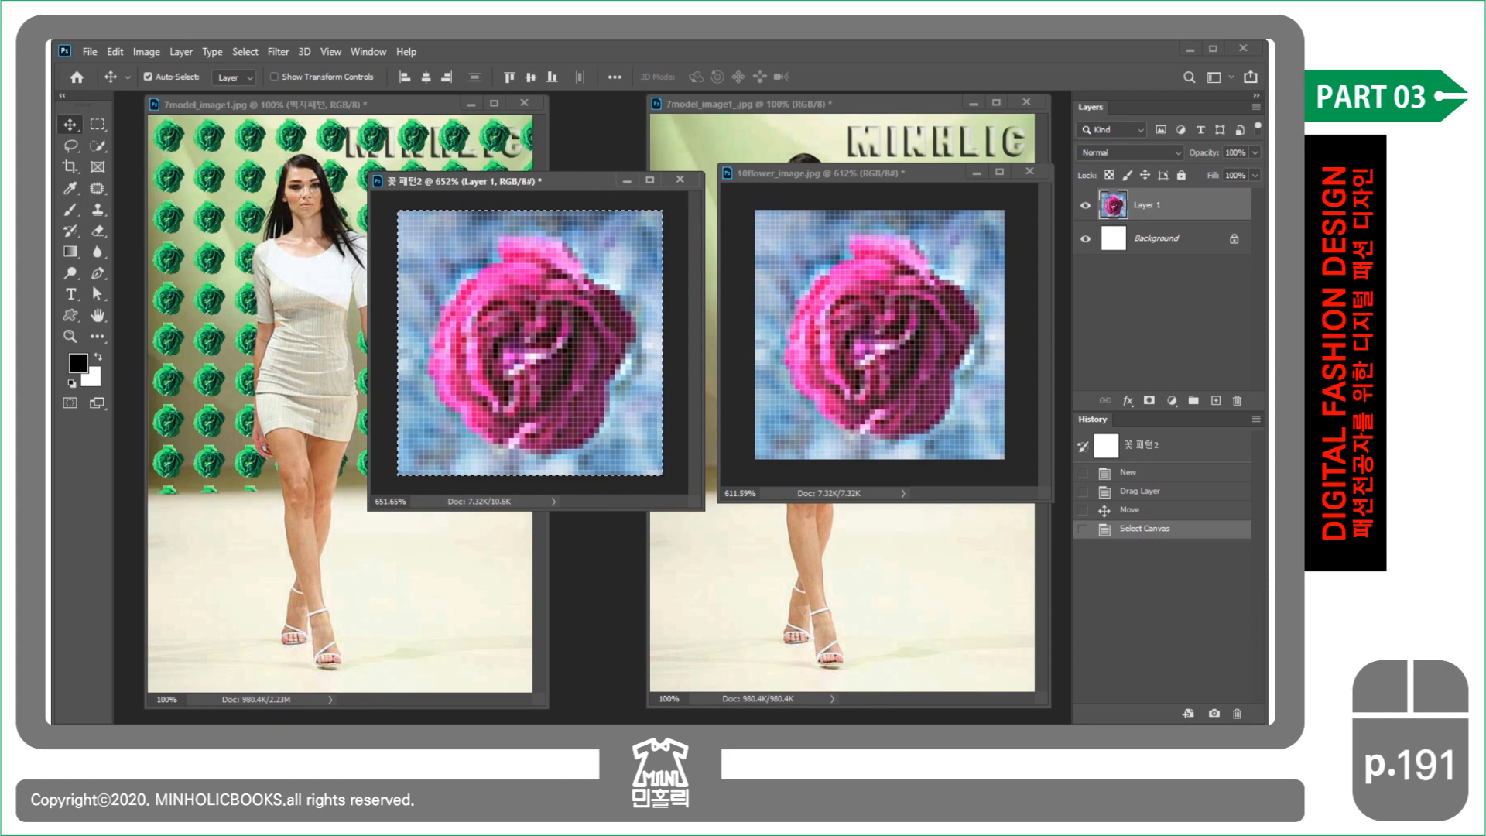
click(115, 52)
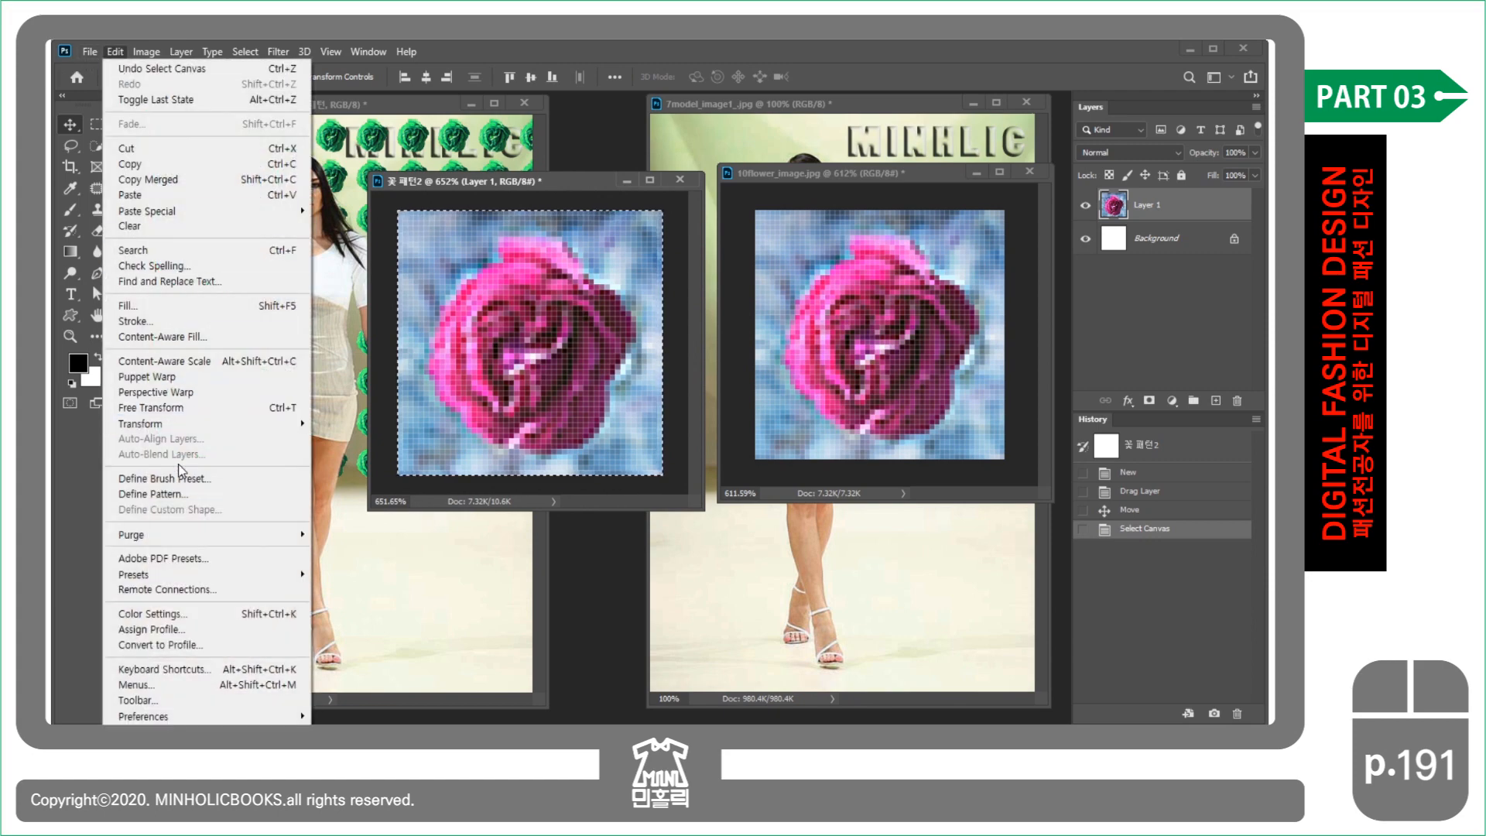
click(212, 498)
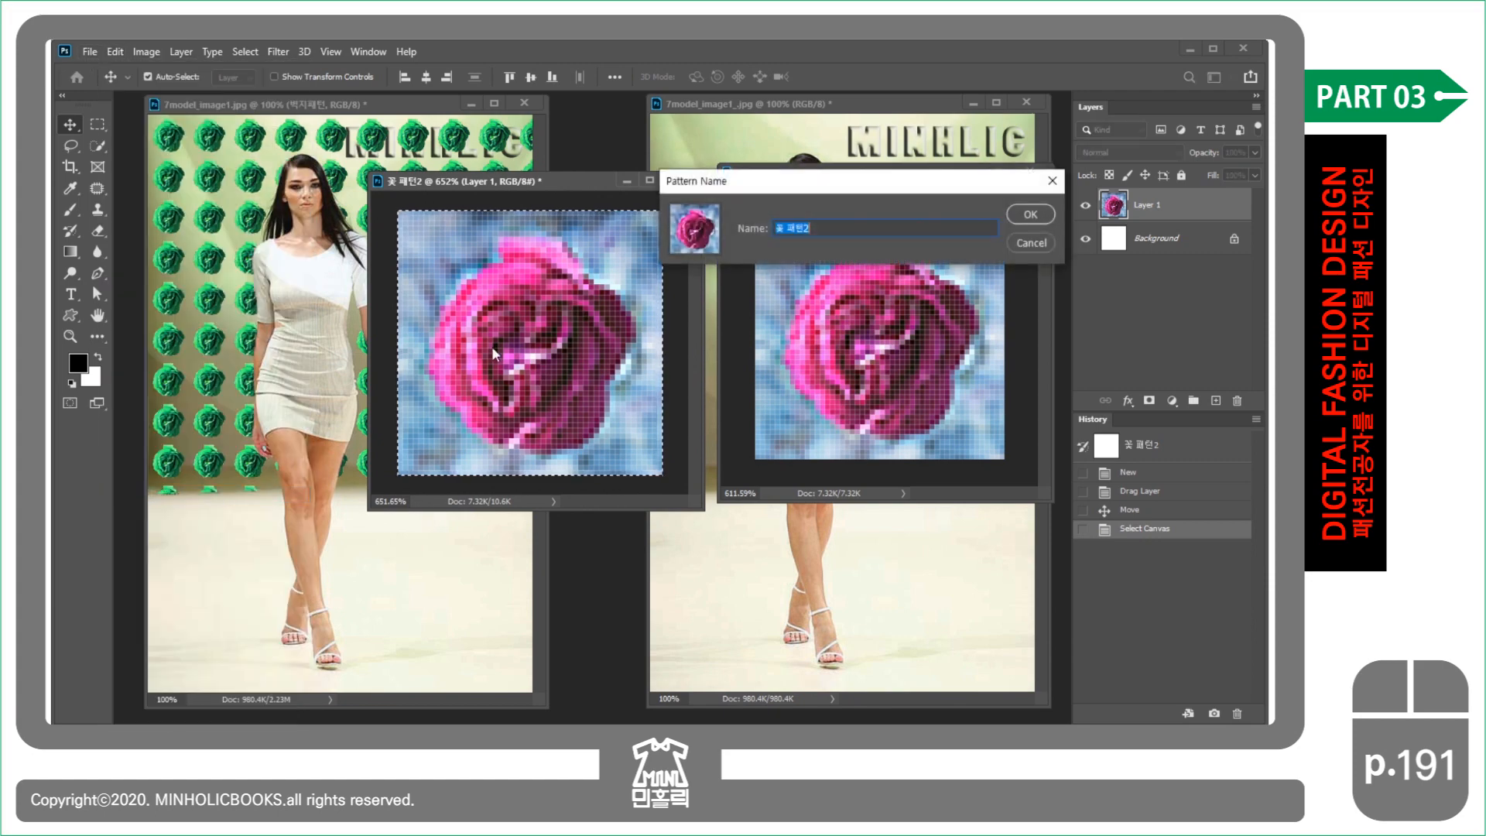
click(1034, 215)
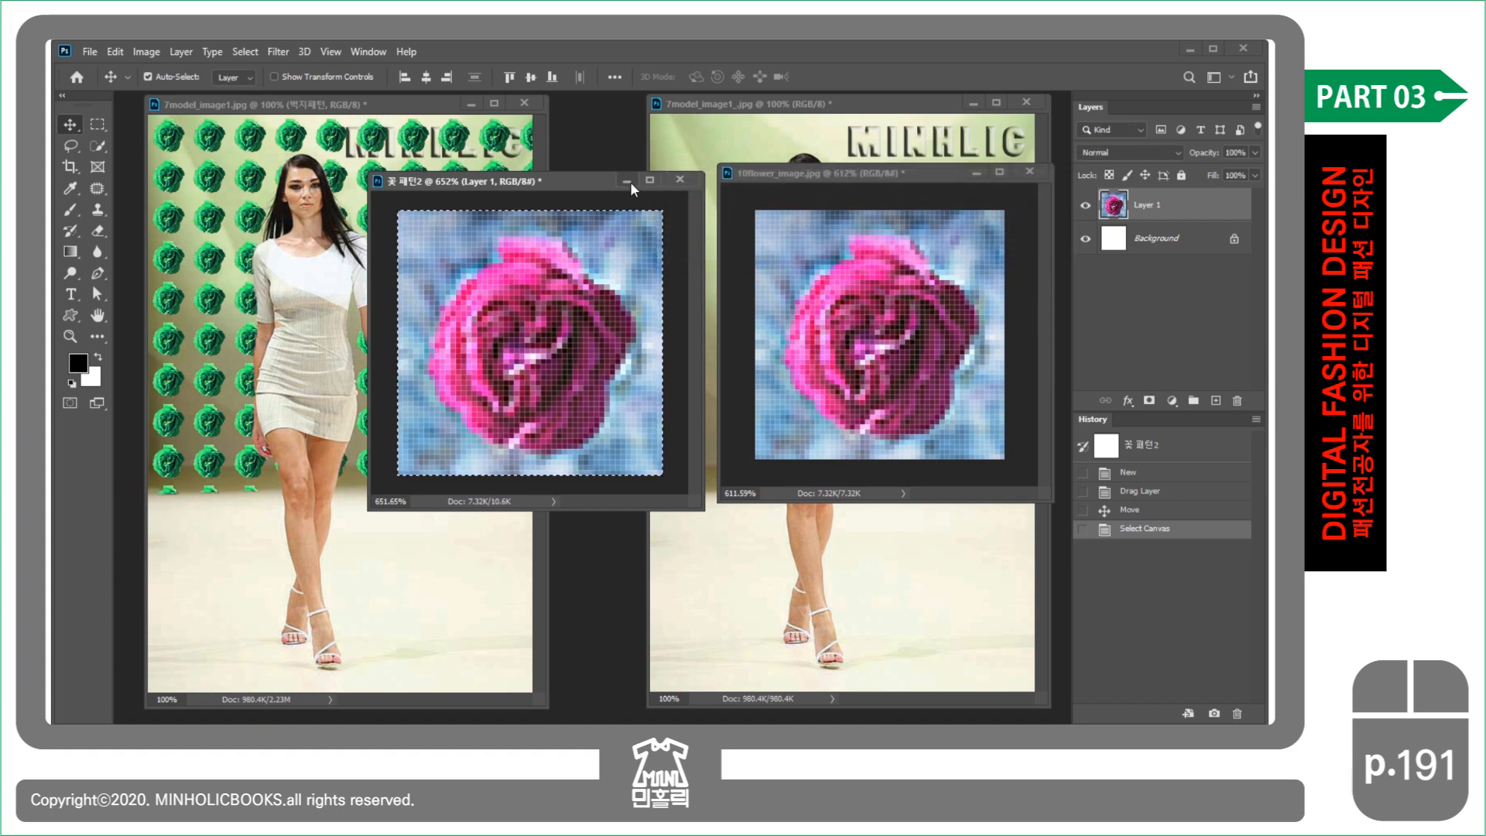
- Minimize the two flower documents and hide the 벽지패턴 layer in 7model_image1.jpg
click(628, 181)
click(976, 172)
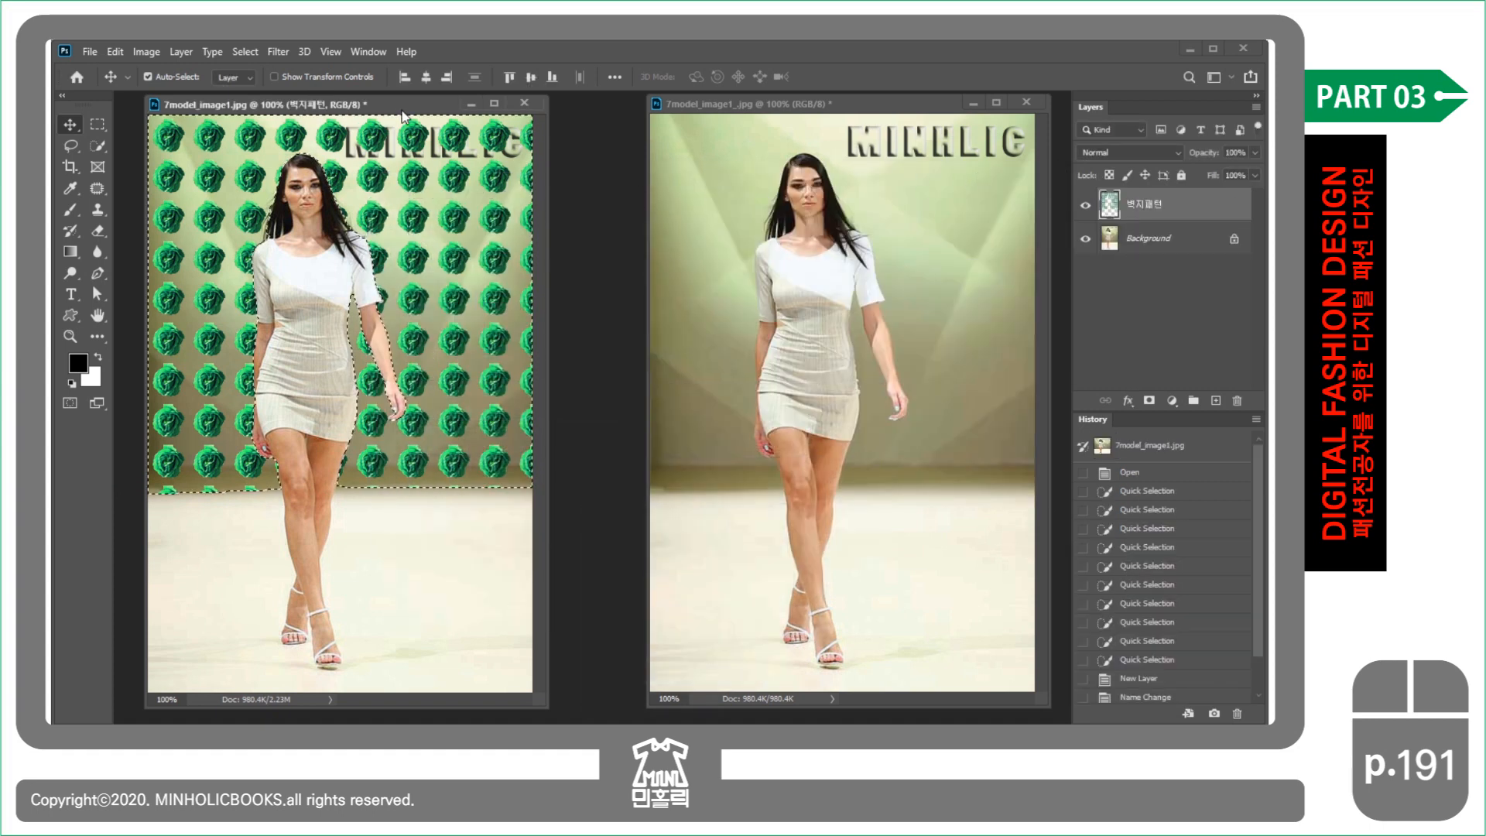
click(1086, 206)
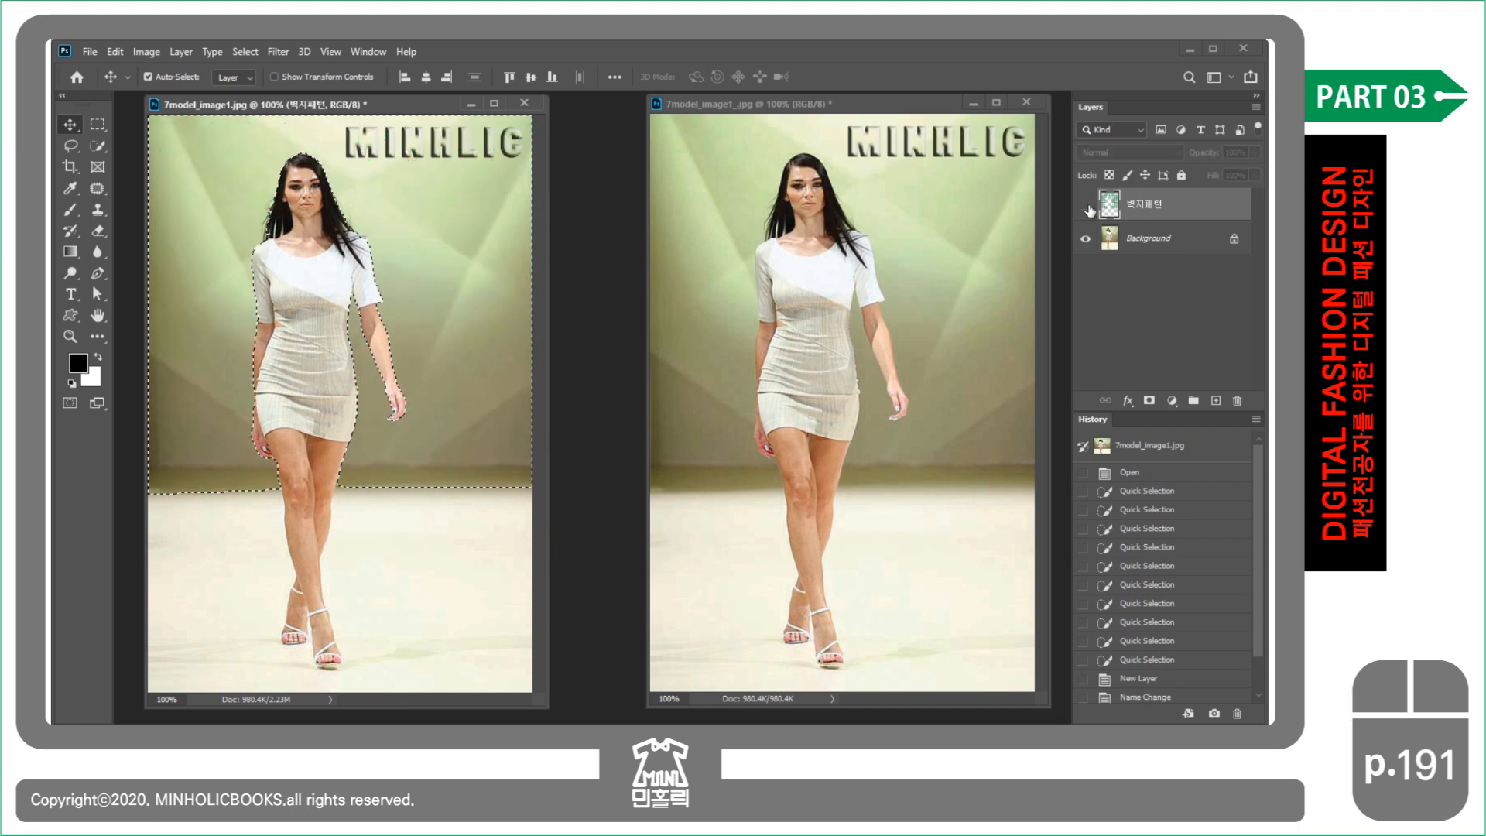
- Add a new layer above 벽지패턴 and name it 패턴적용1
click(1217, 401)
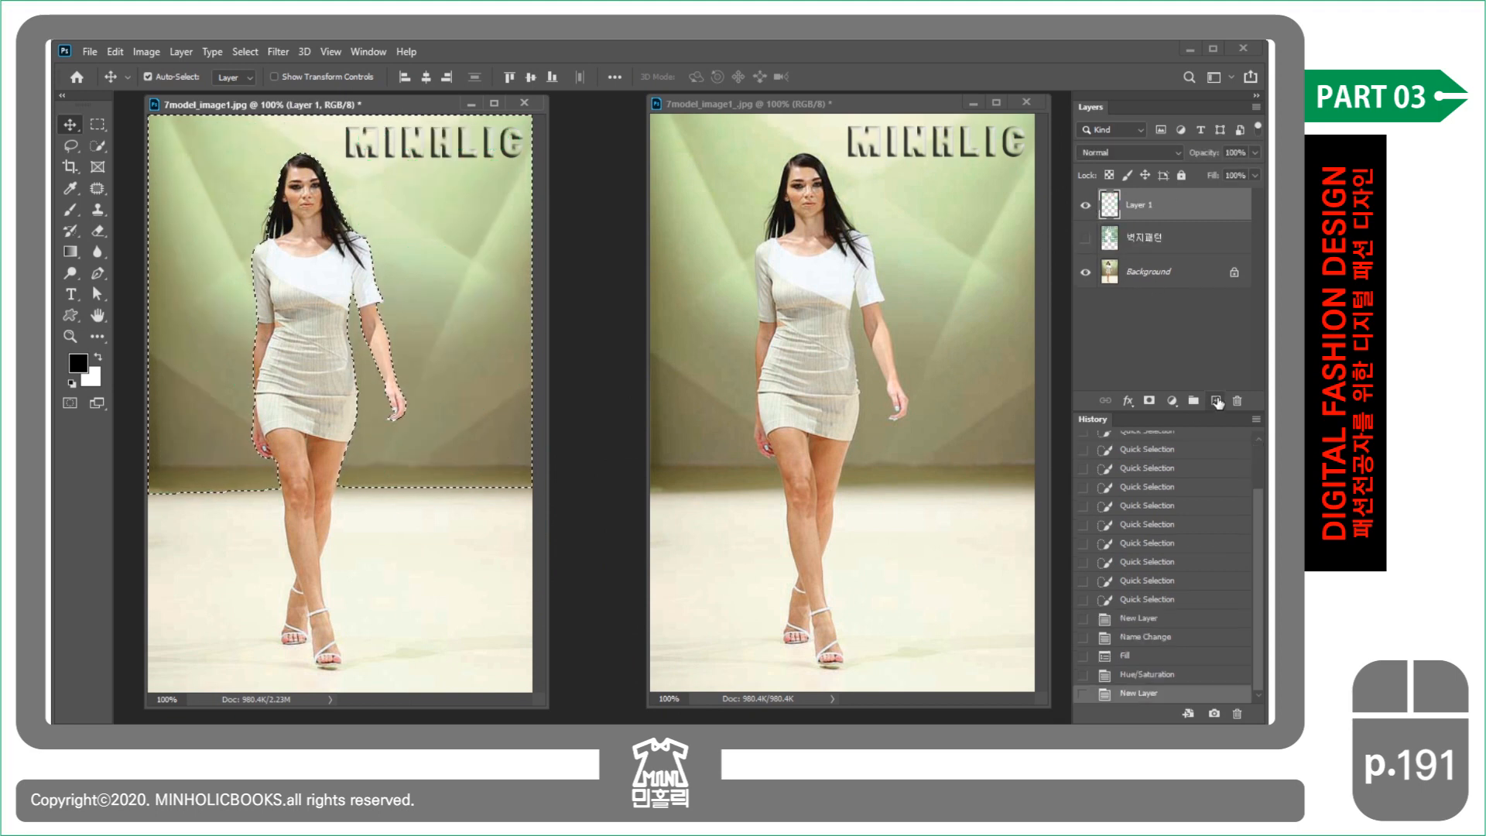
double_click(1138, 206)
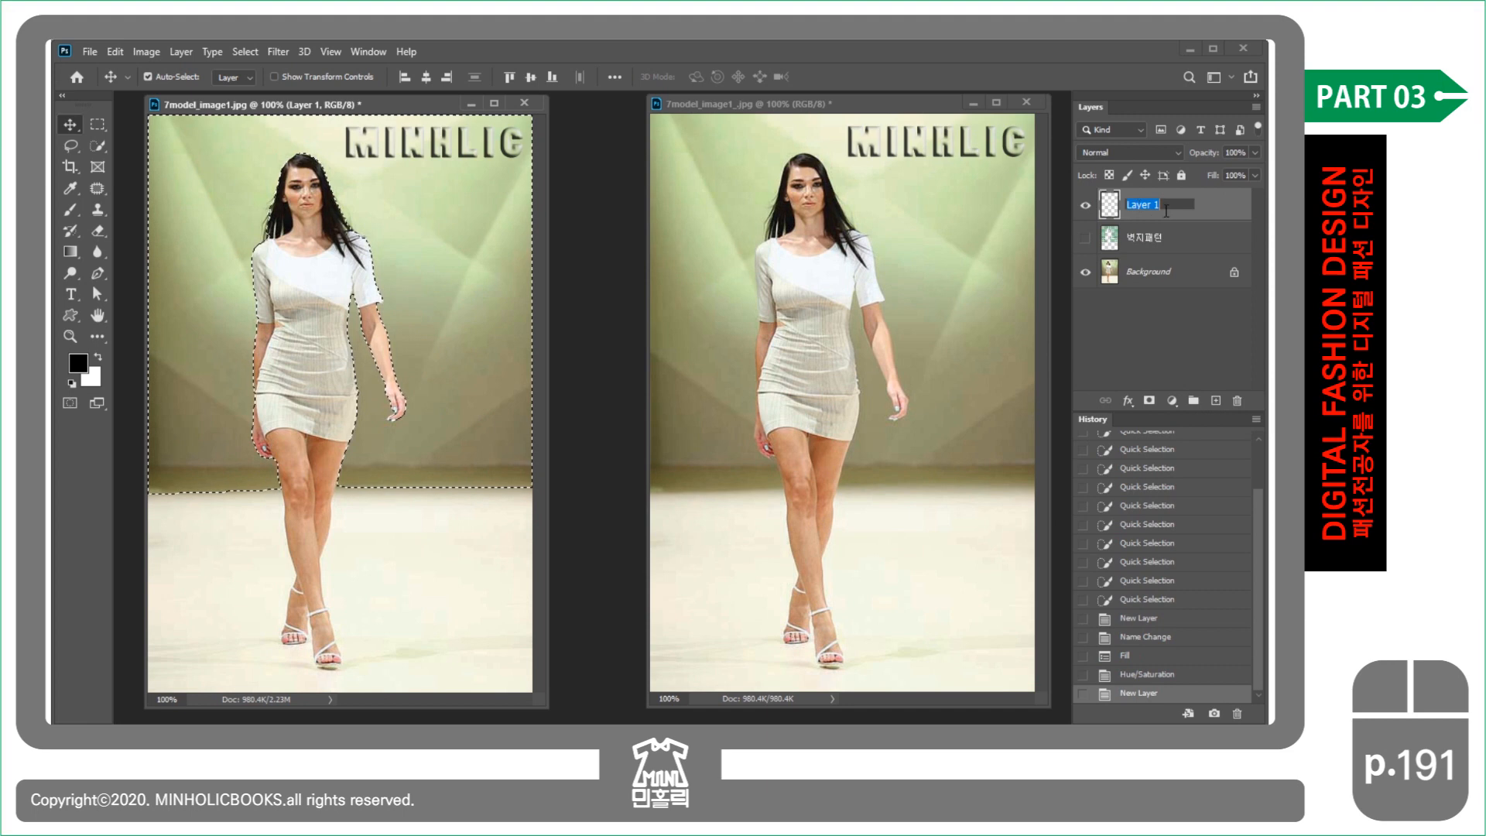
text(패턴적)
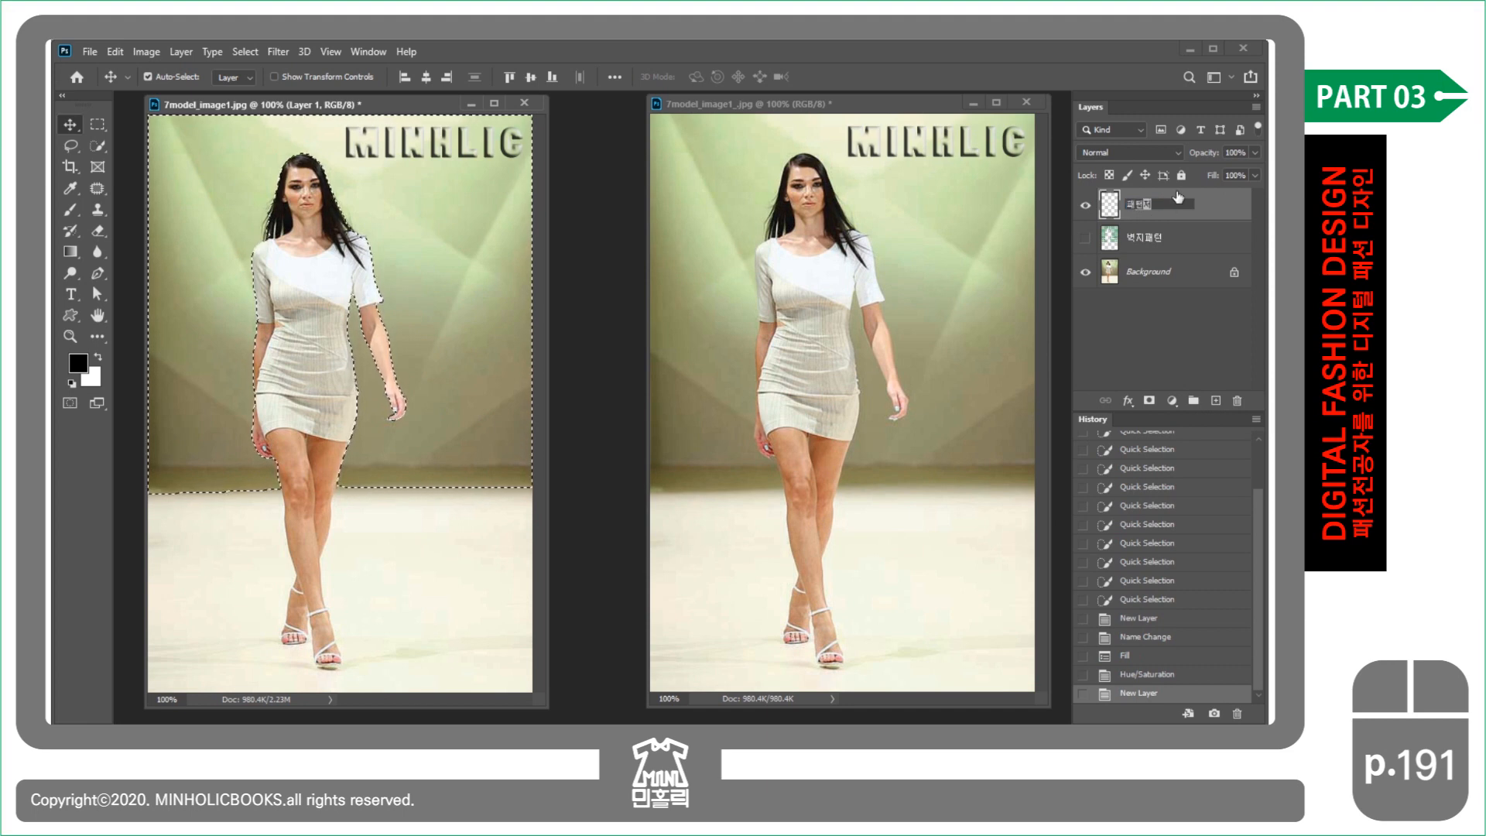
text(용1)
key(Return)
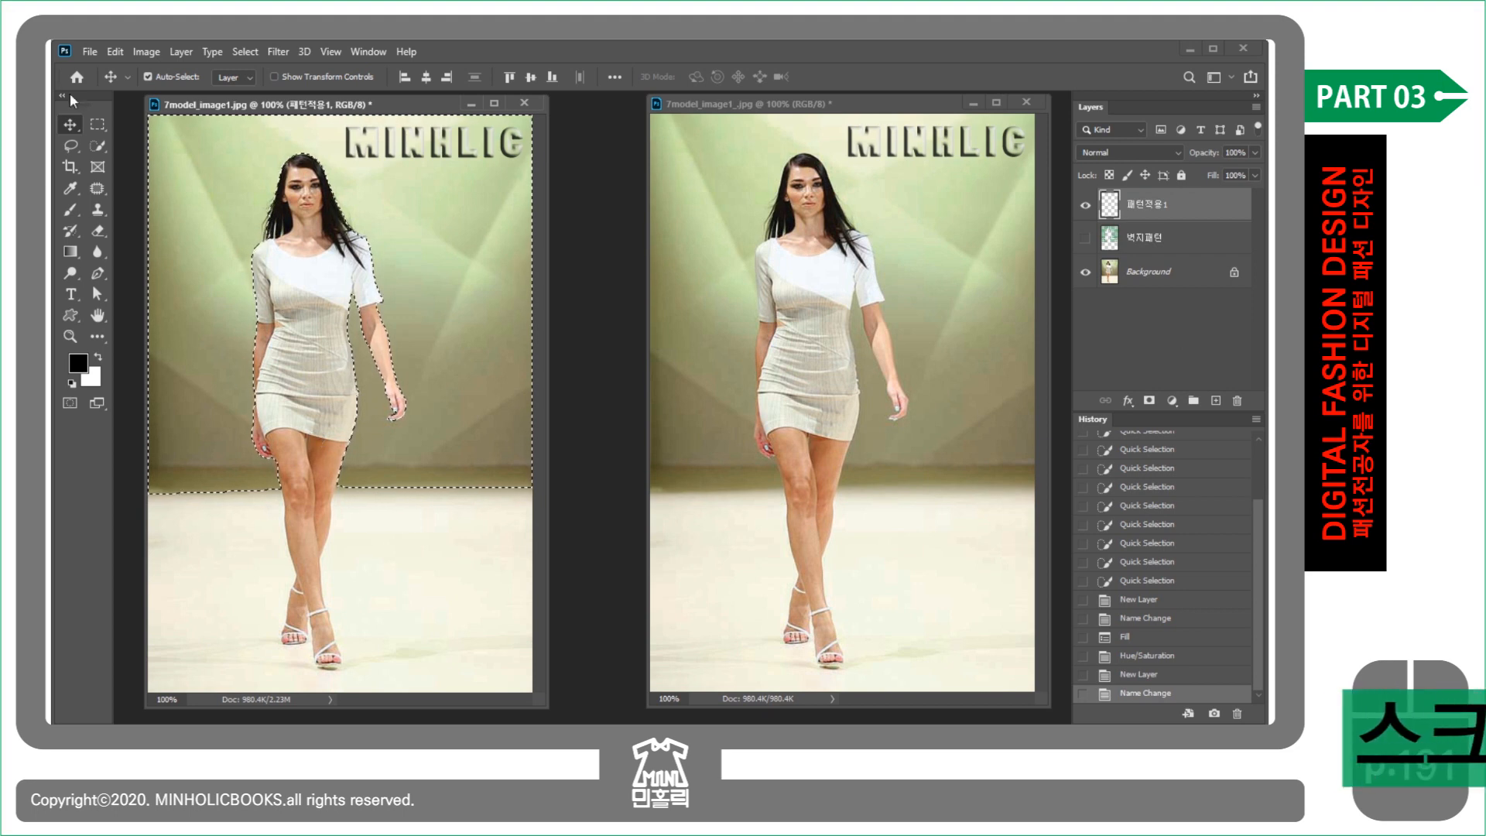
- Fill the selected backdrop on 패턴적용1 with the newly defined rose pattern on a blue background, using the Brick Fill script
click(115, 51)
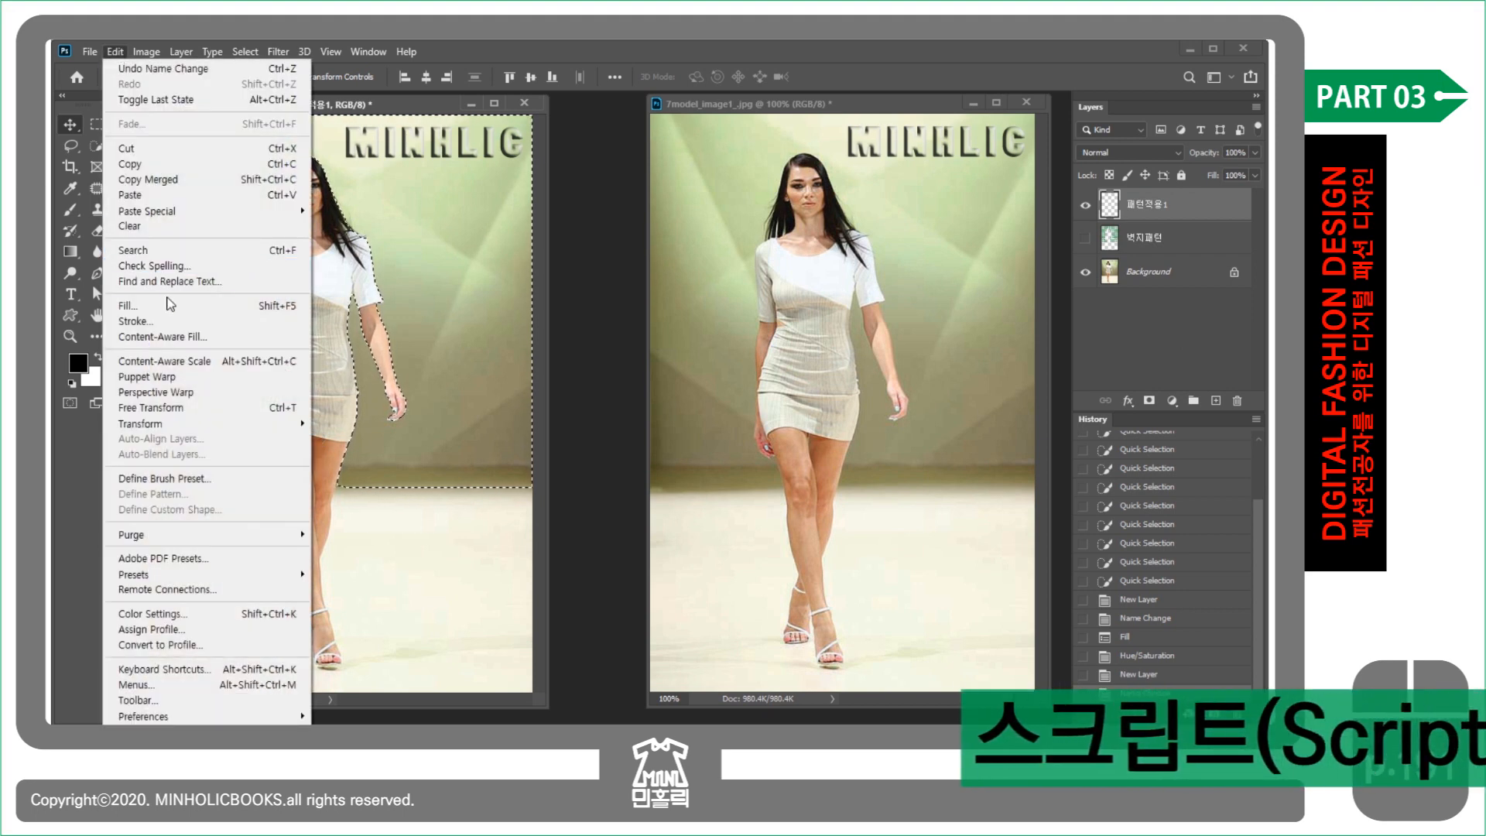
click(168, 306)
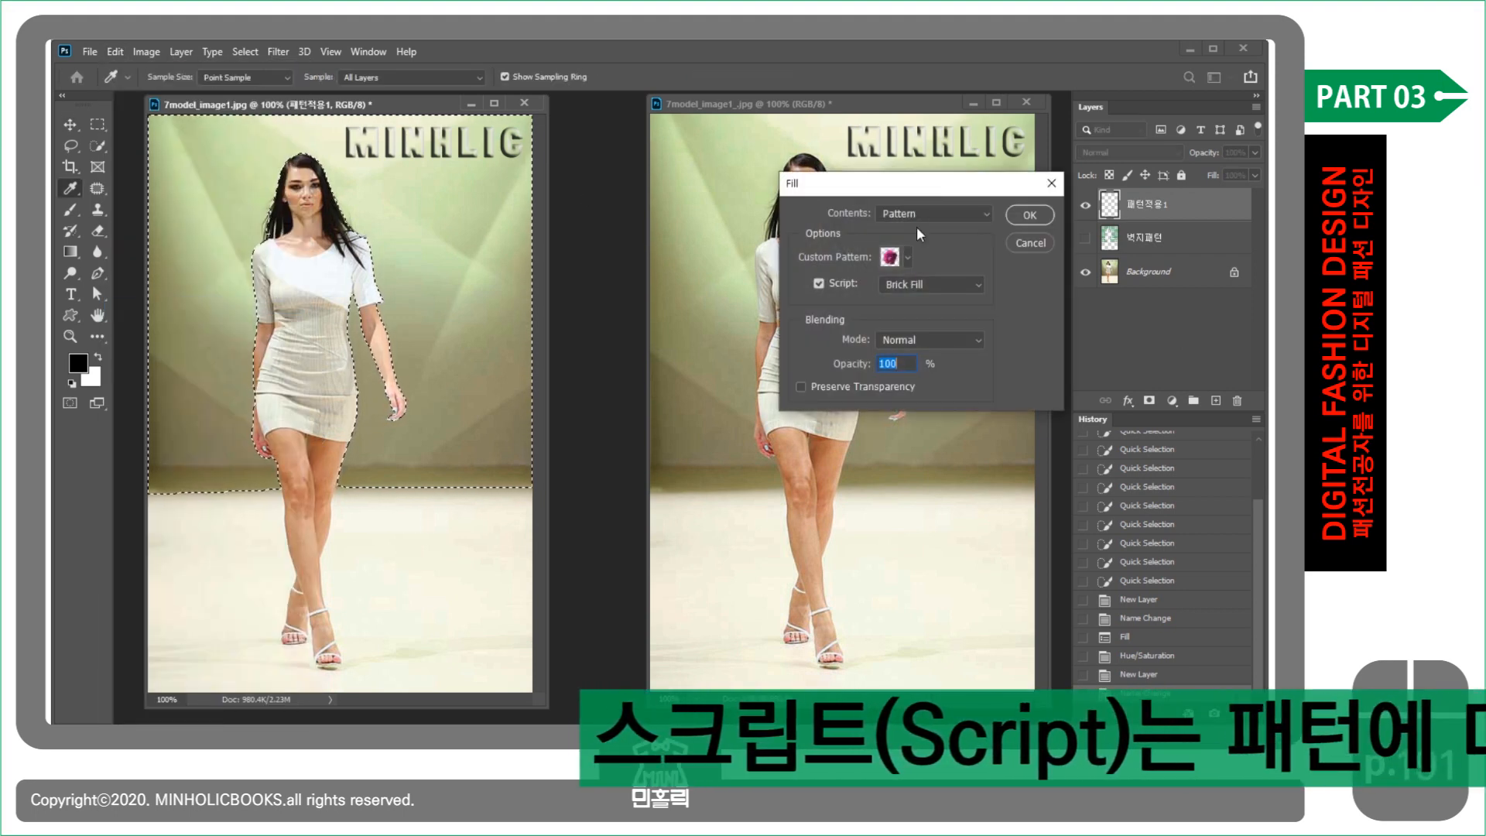
click(915, 222)
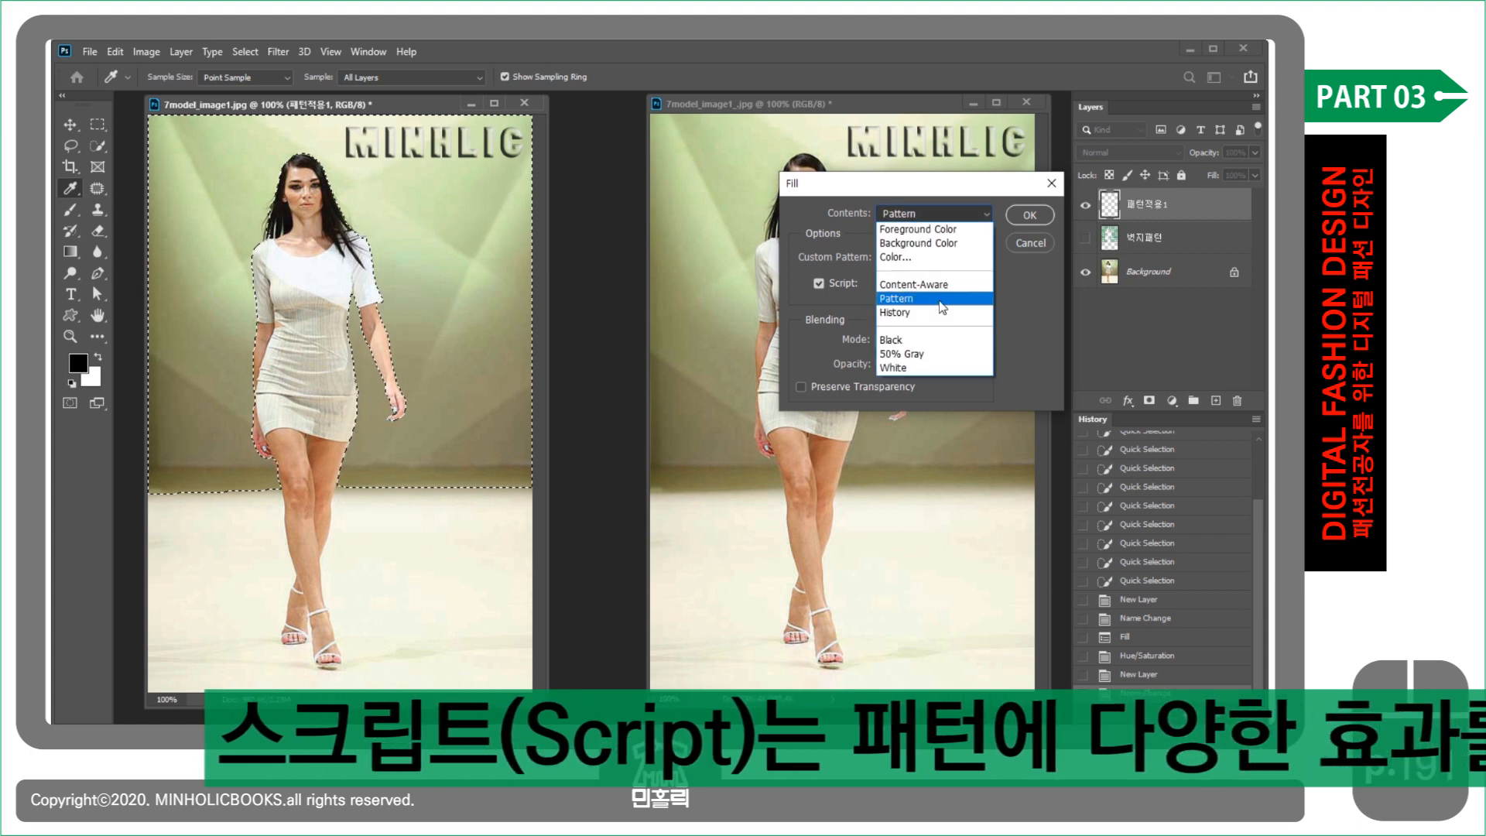
click(942, 304)
click(907, 256)
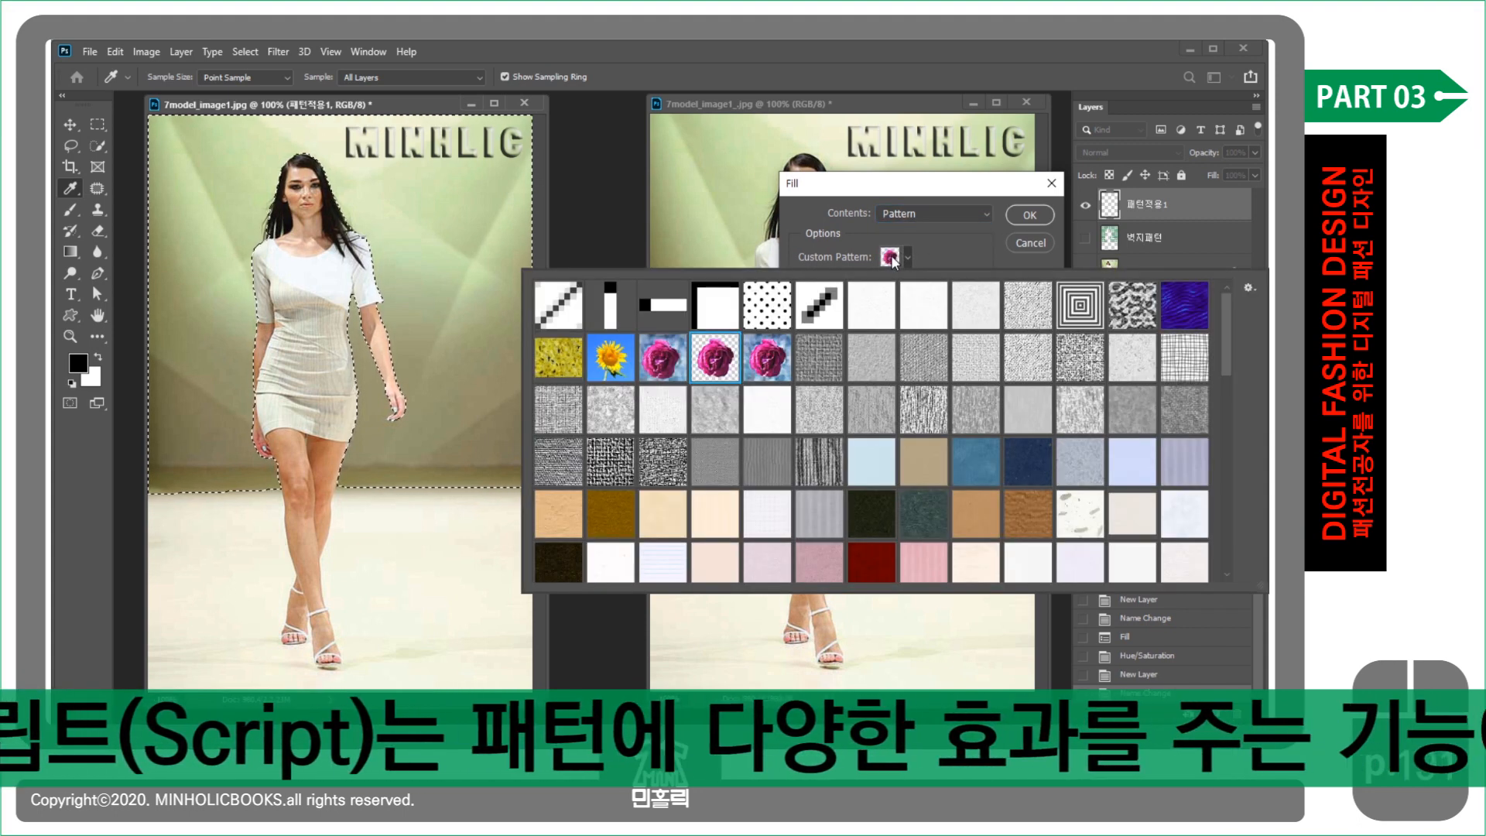
click(767, 361)
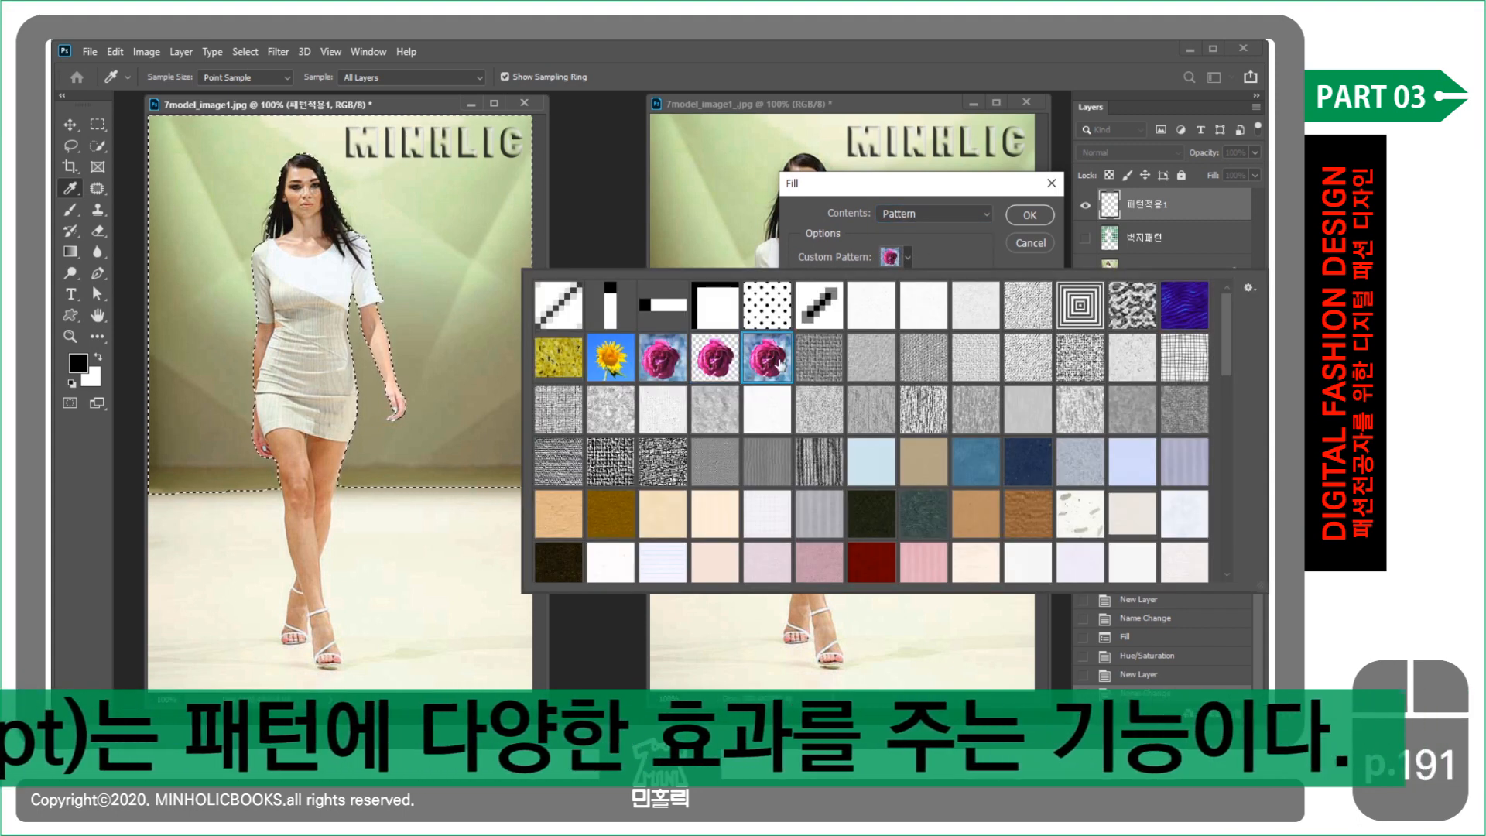
click(961, 259)
click(822, 284)
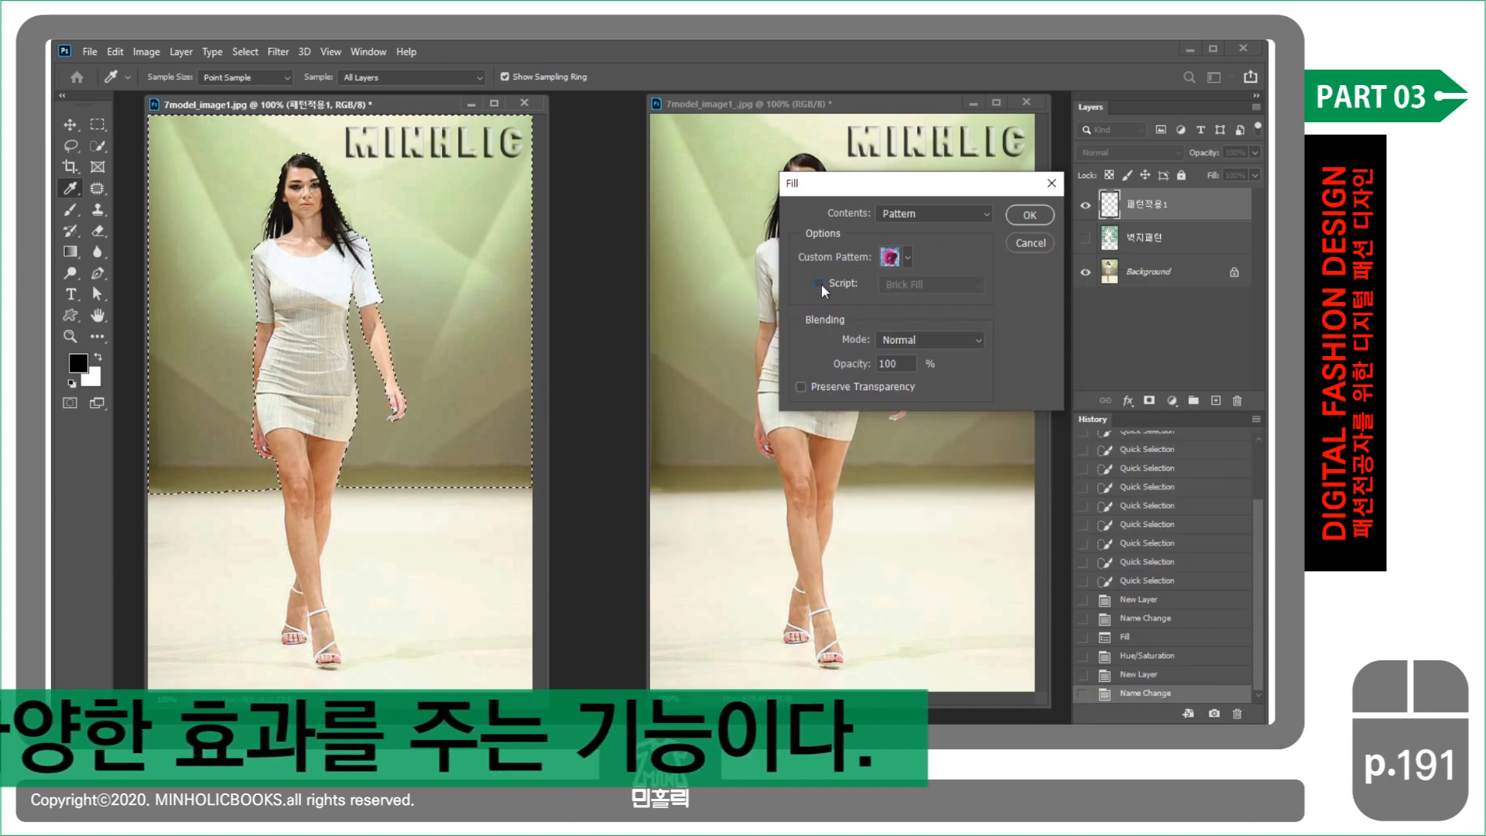
click(821, 284)
click(947, 285)
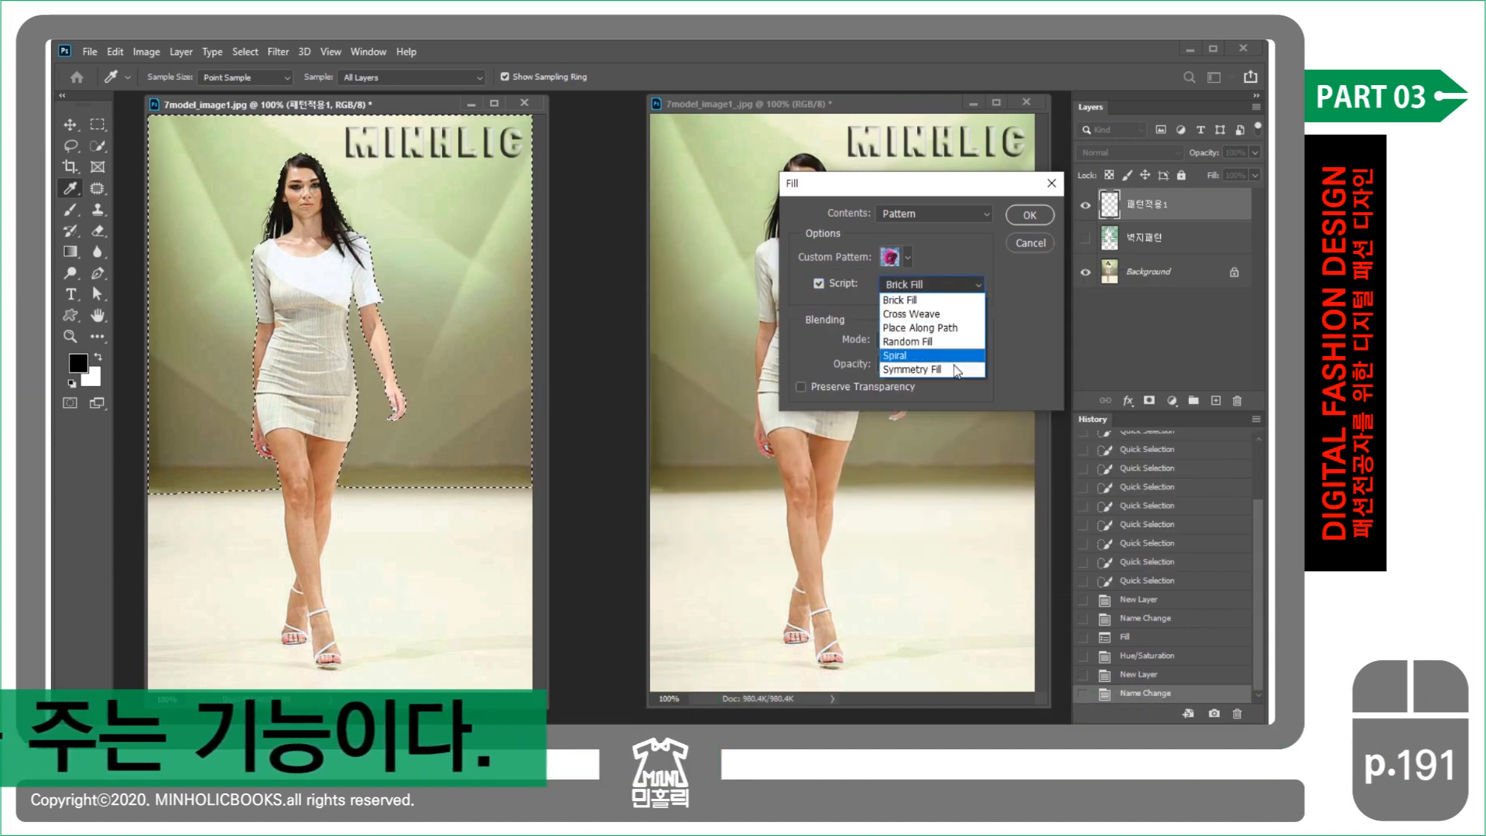
click(946, 302)
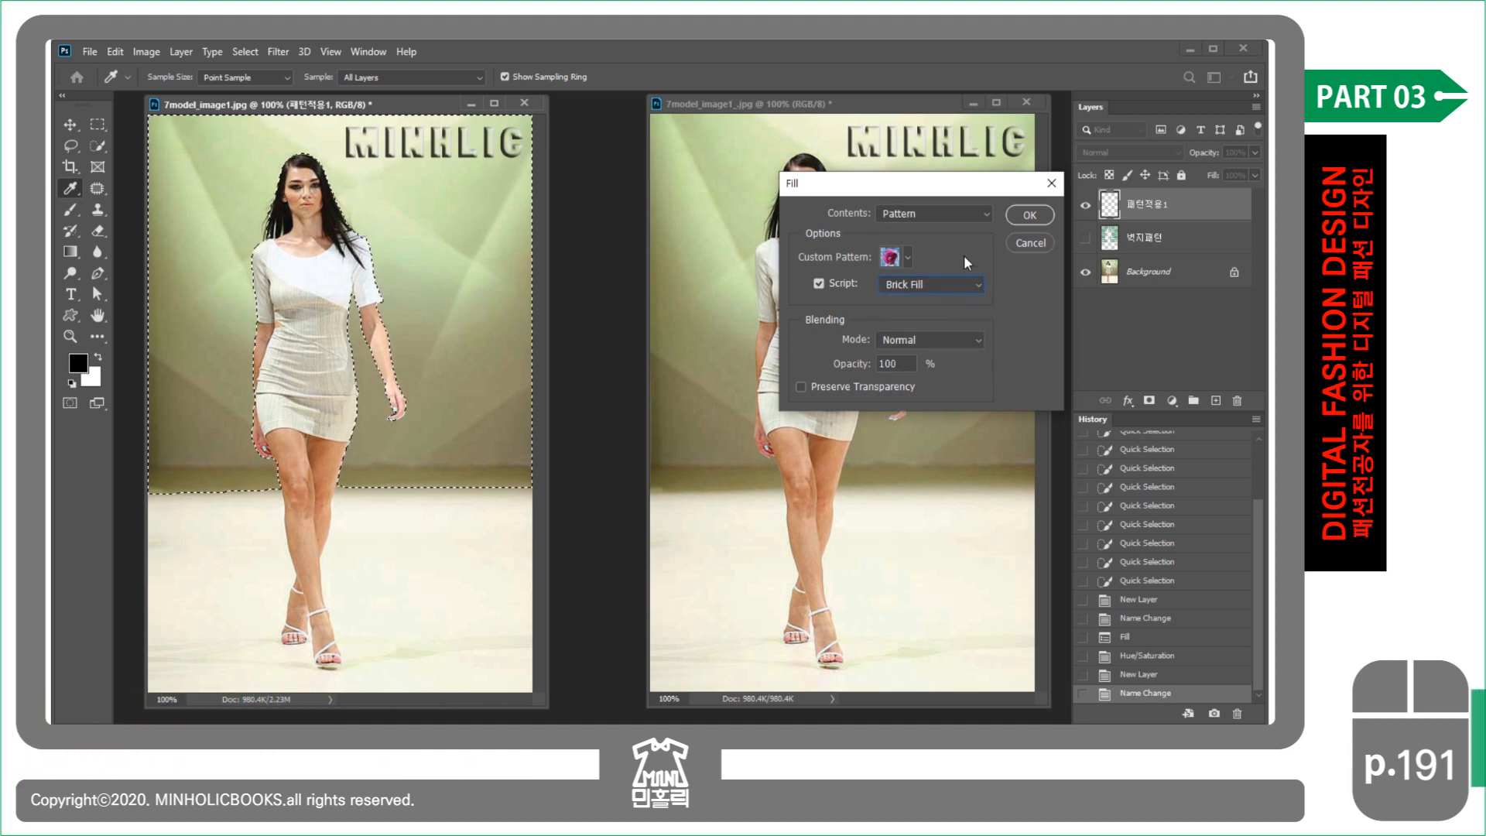
click(1018, 212)
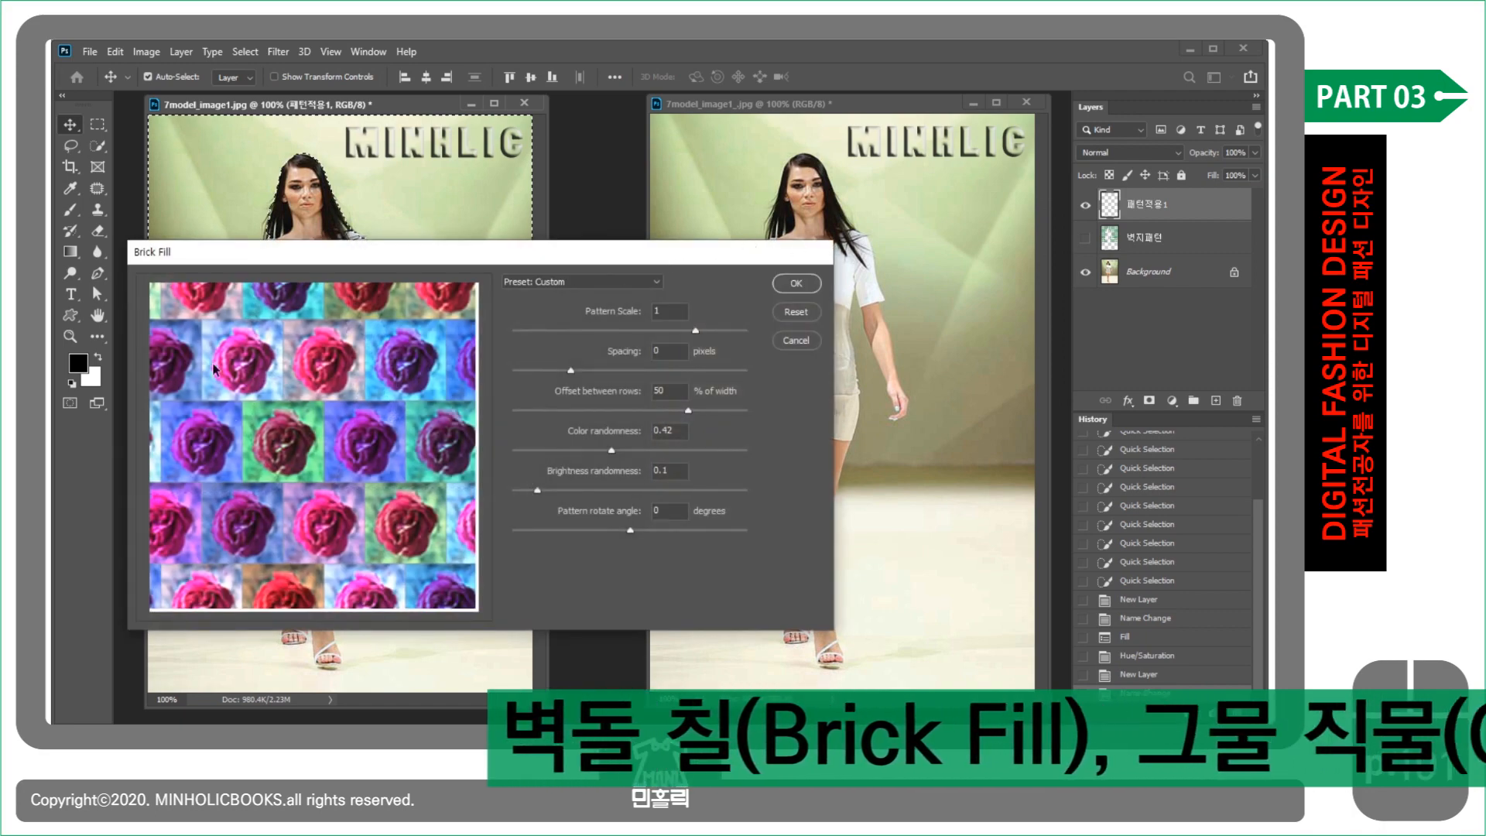
- Set the Brick Fill spacing to -2 pixels and the offset between rows to 36.1% of width
mouse_move(696, 331)
mouse_down()
mouse_move(670, 332)
mouse_move(697, 333)
mouse_up()
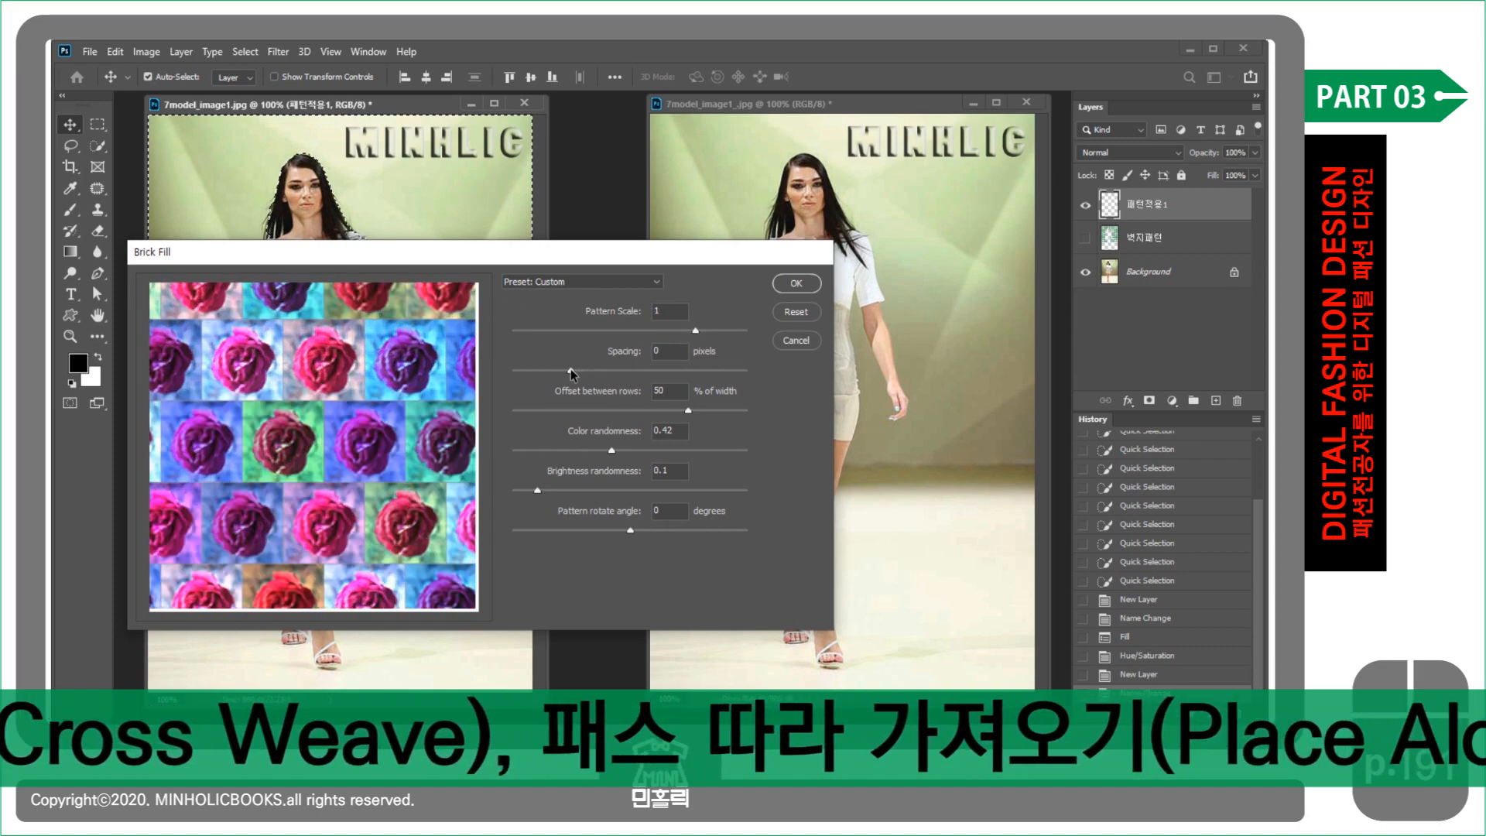
mouse_move(570, 368)
mouse_down()
mouse_move(602, 370)
mouse_move(582, 370)
mouse_up()
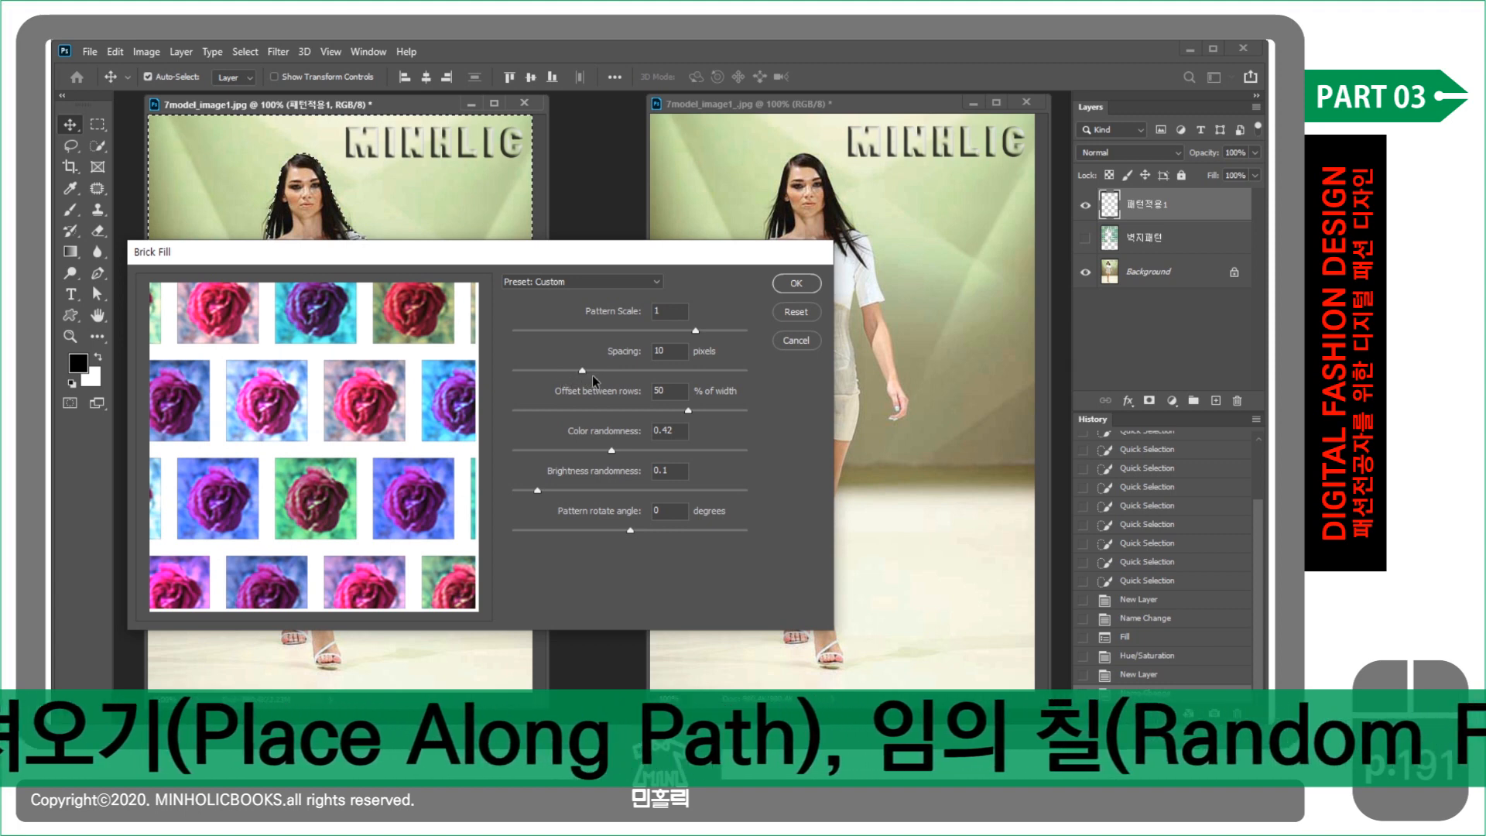
drag(582, 370, 568, 372)
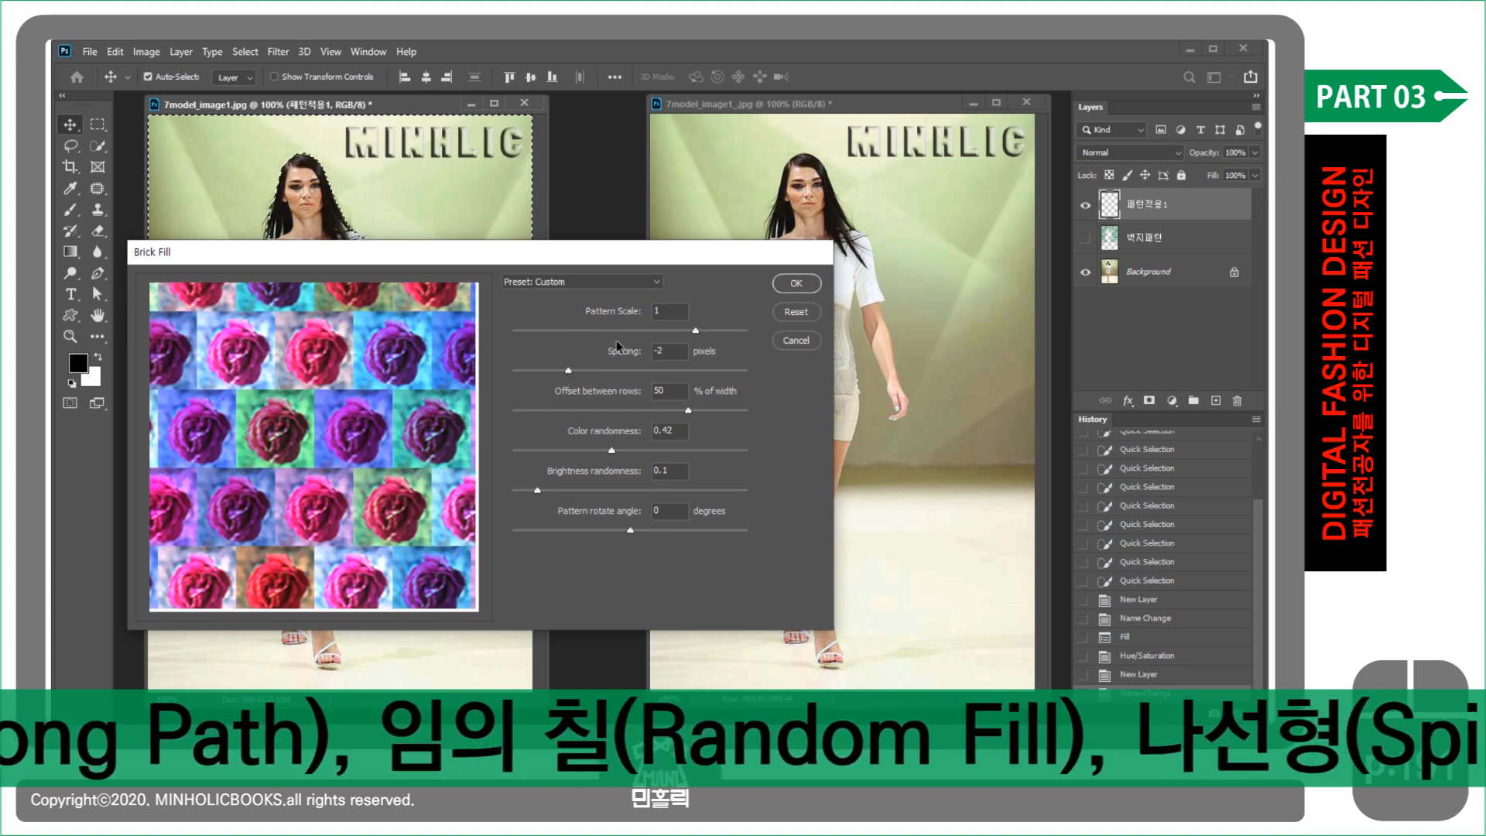
mouse_move(692, 413)
mouse_down()
mouse_move(705, 417)
mouse_move(675, 418)
mouse_up()
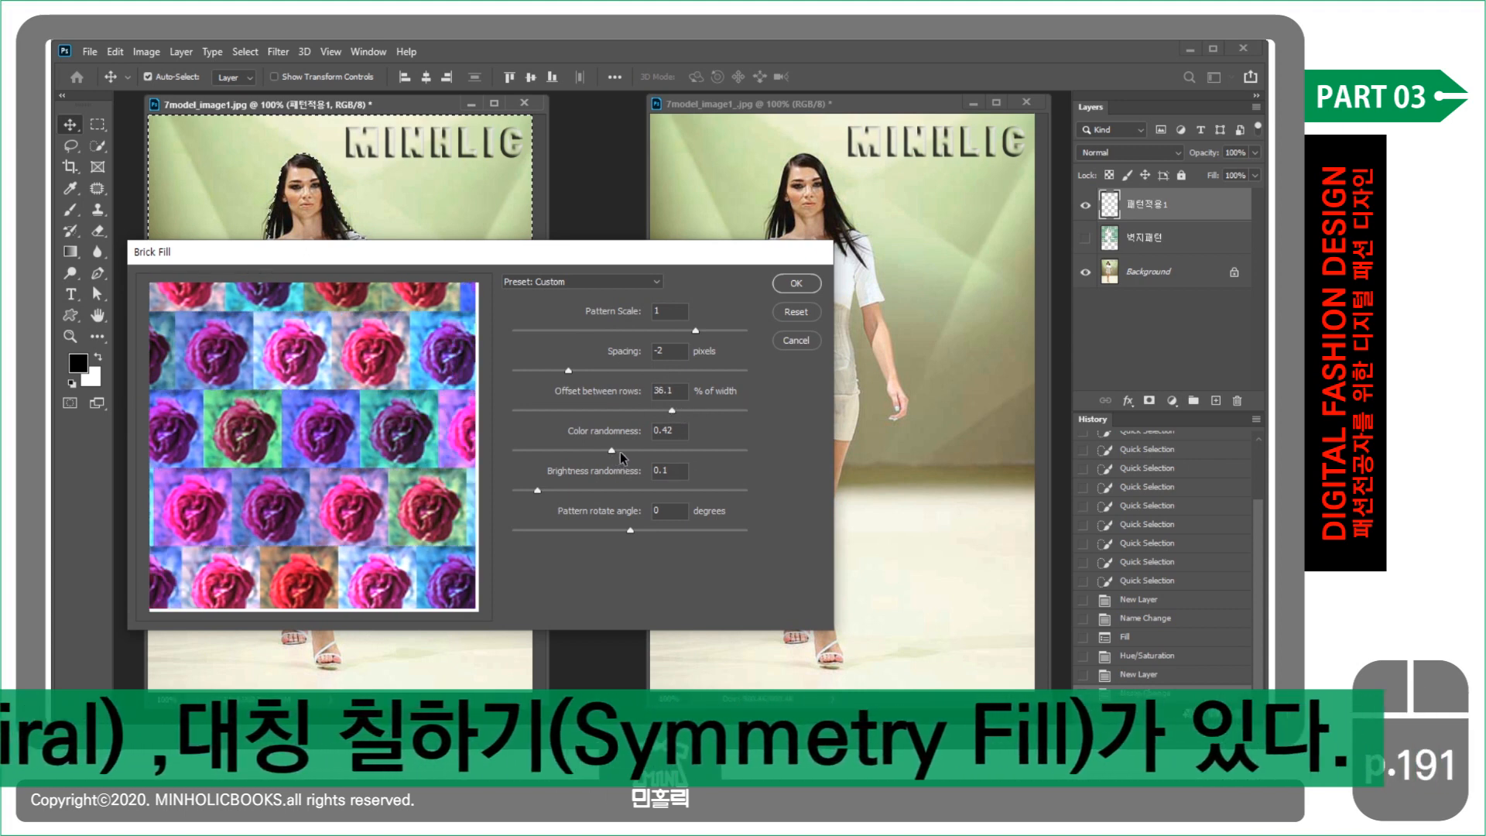
- Set color randomness to 0.45 and brightness randomness to 0.23, adjust the pattern rotate angle, and apply the Brick Fill
drag(620, 452, 626, 452)
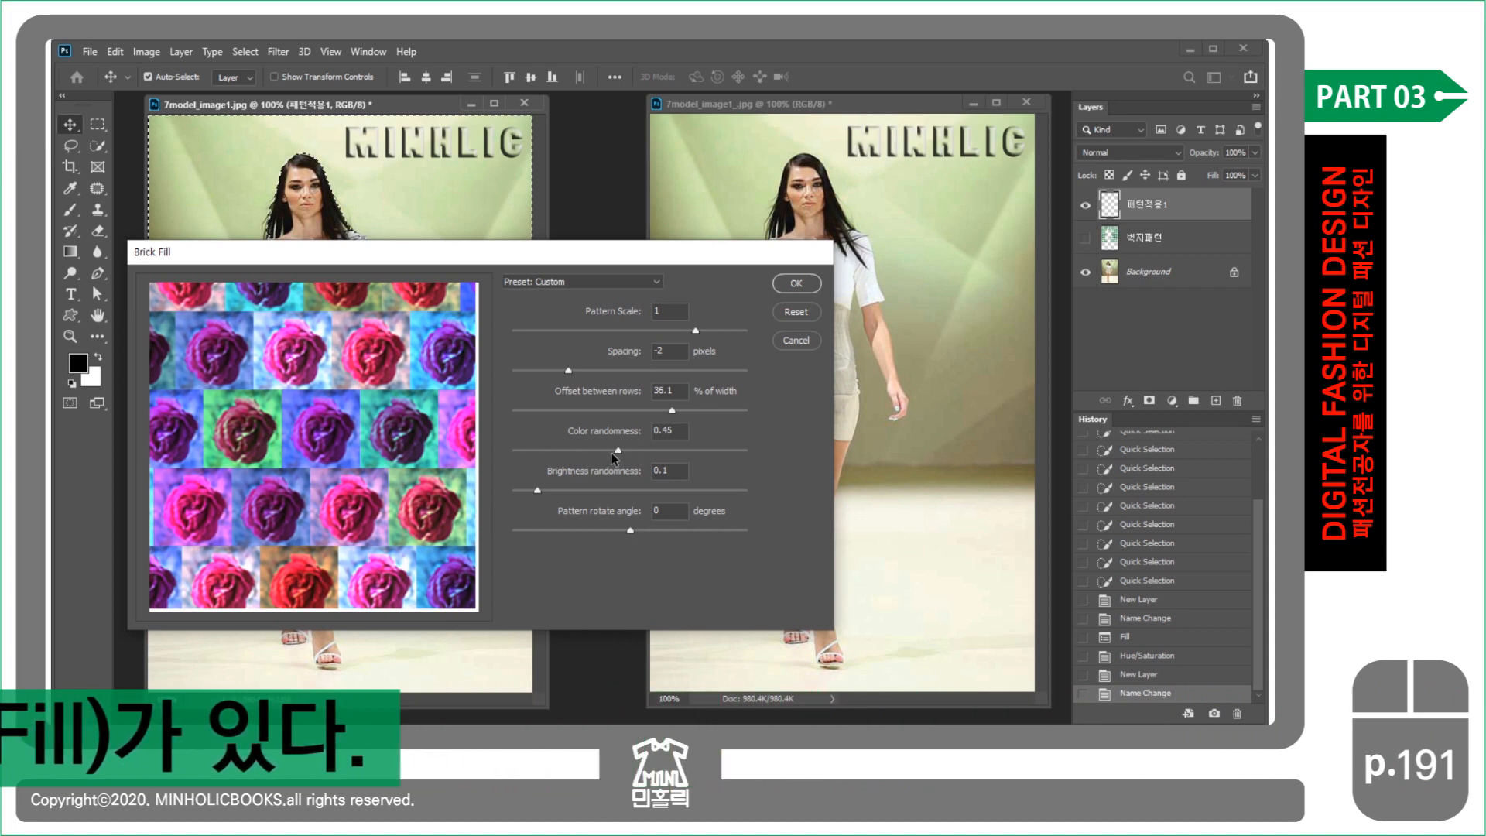
drag(548, 491, 555, 489)
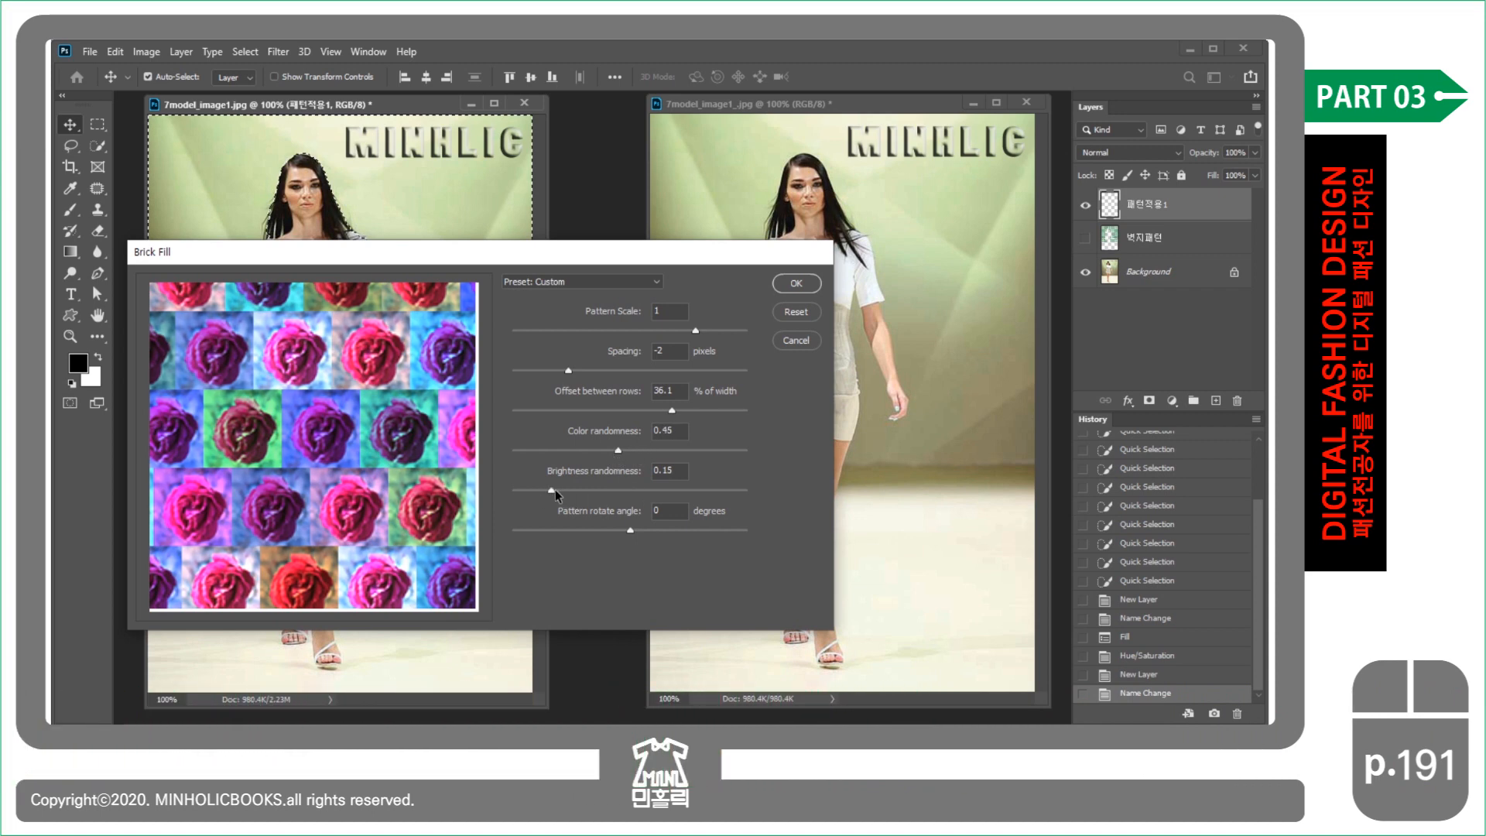
click(666, 530)
drag(665, 528, 629, 530)
double_click(655, 510)
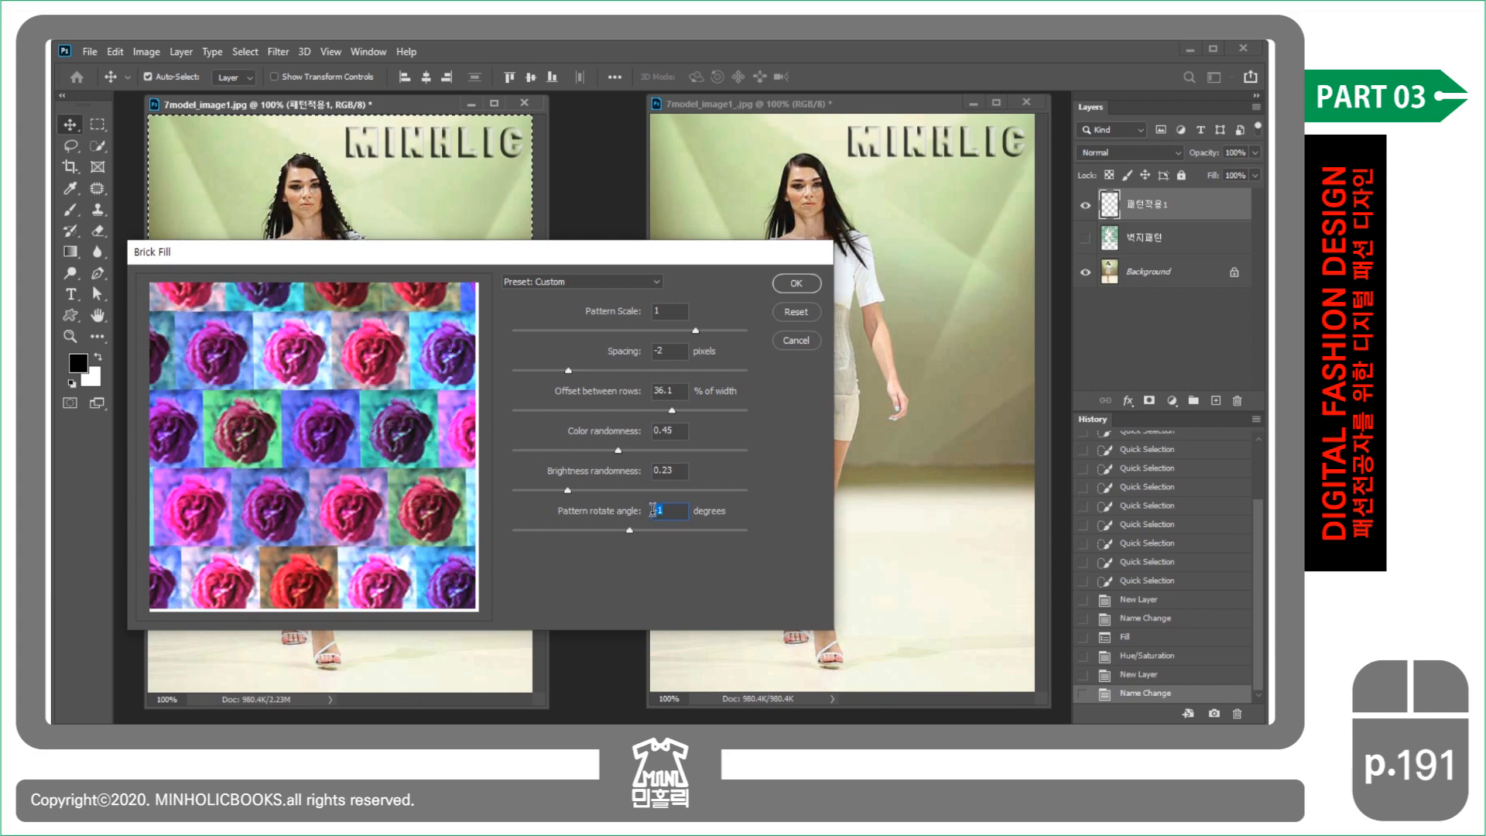
click(797, 284)
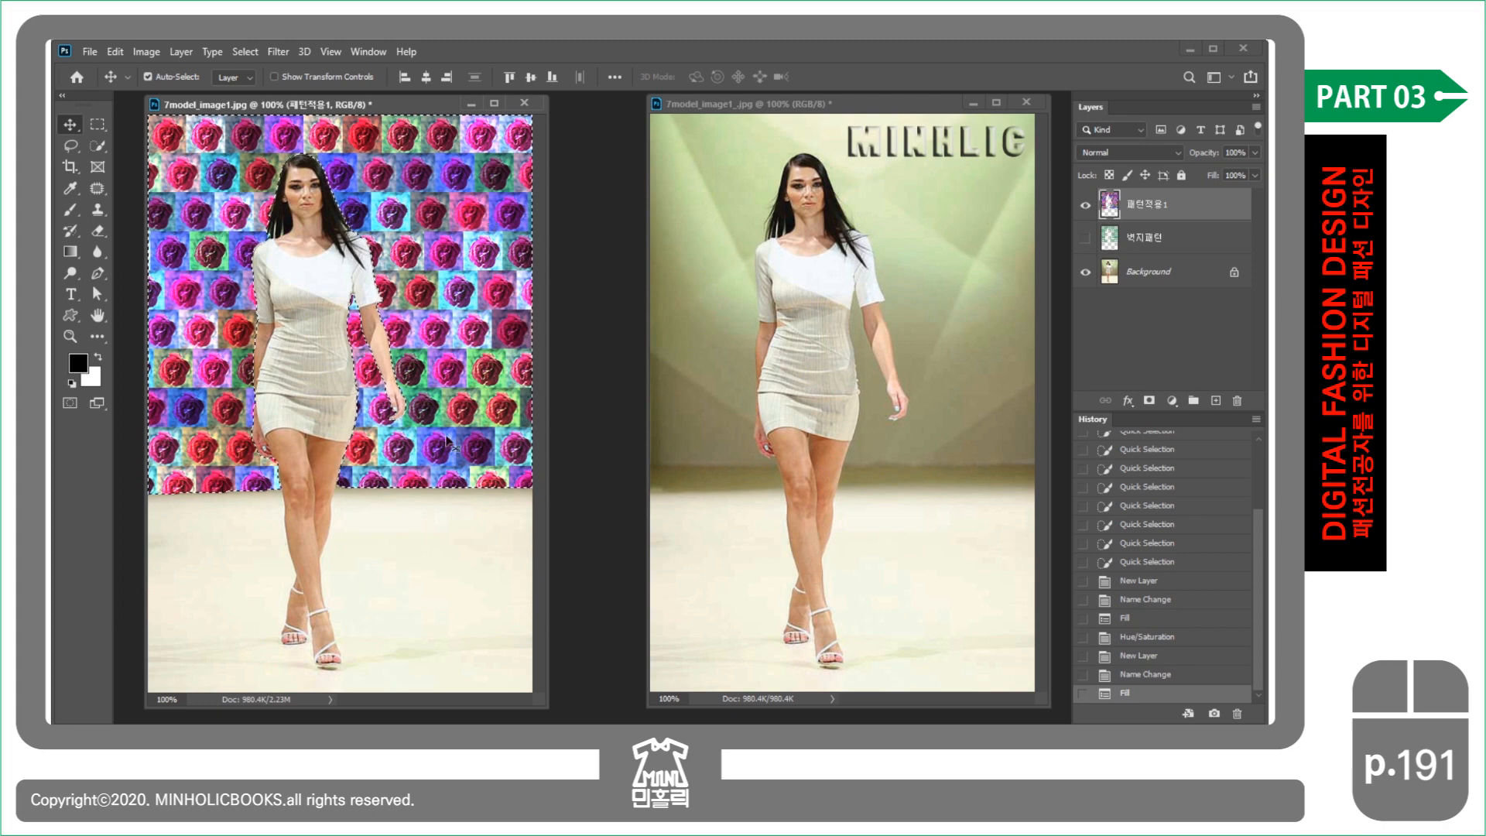
- Compare the backdrop with and without the brick pattern, leaving the 패턴적용1 layer hidden
click(1086, 205)
click(1086, 205)
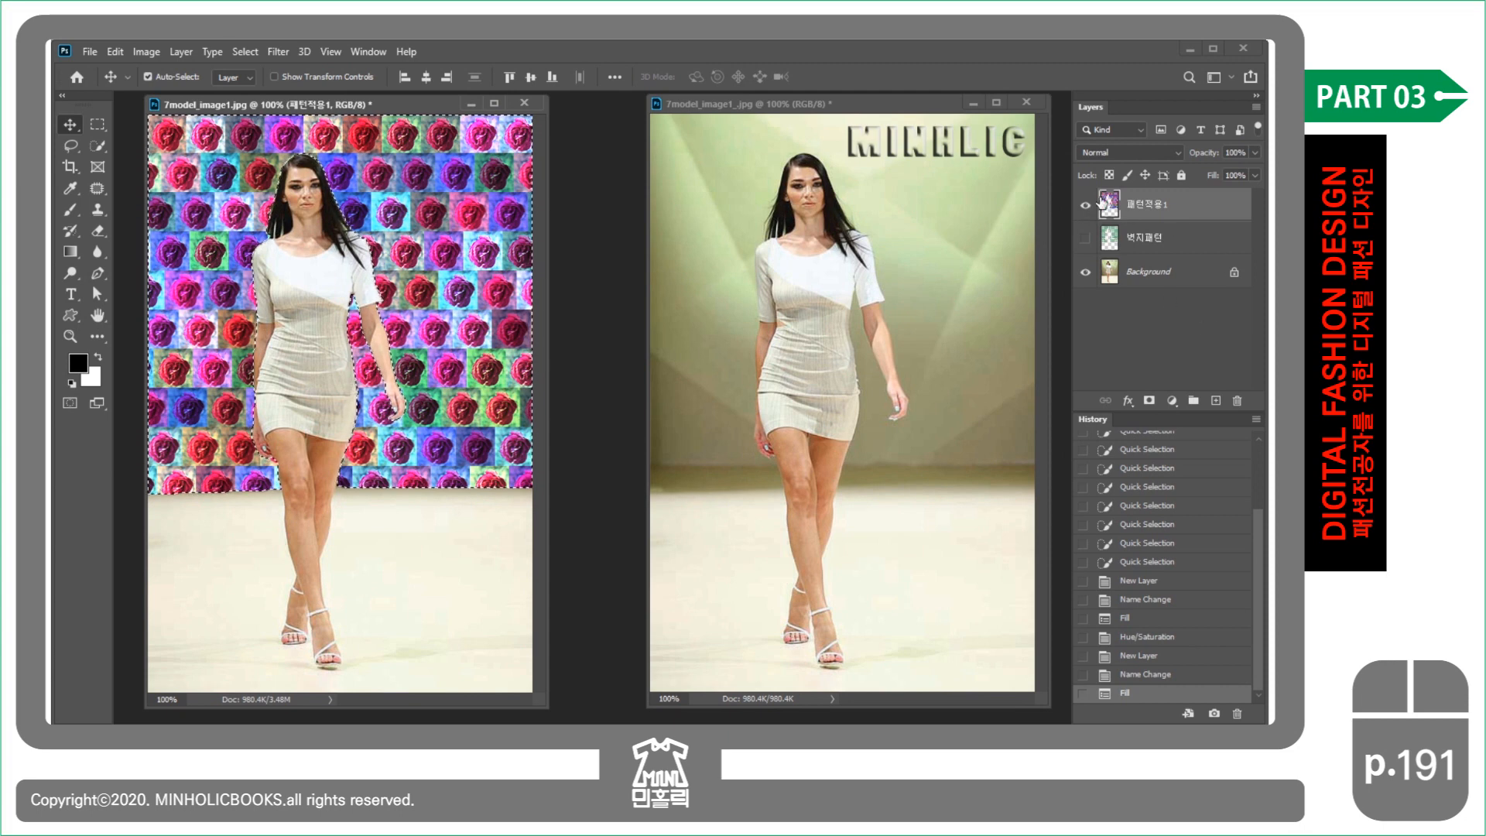
click(1086, 205)
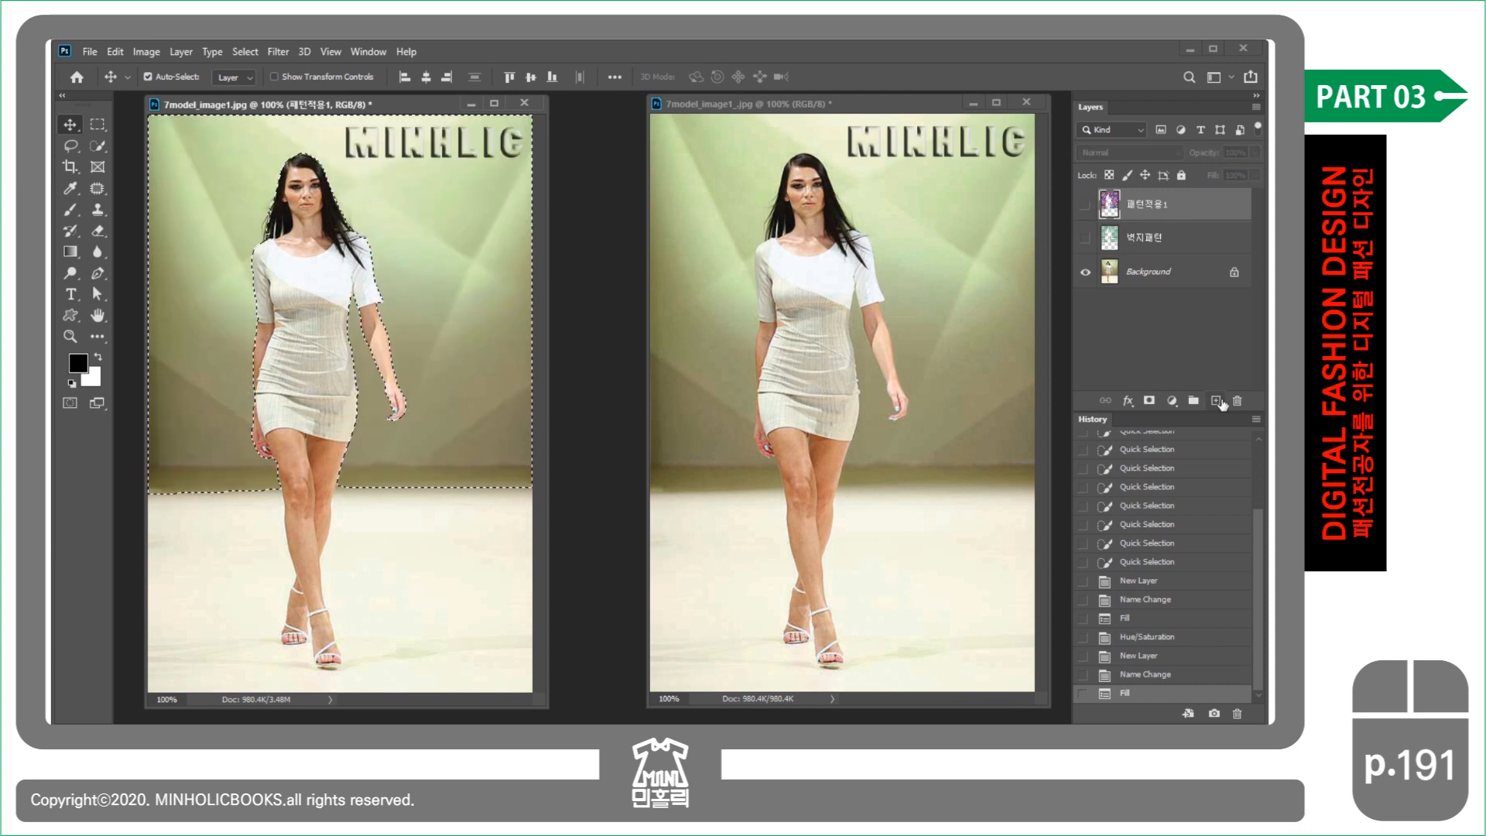
- Add a new layer above 패턴적용1 and name it 패턴적용2
click(1217, 399)
double_click(1137, 206)
text(ㅍ)
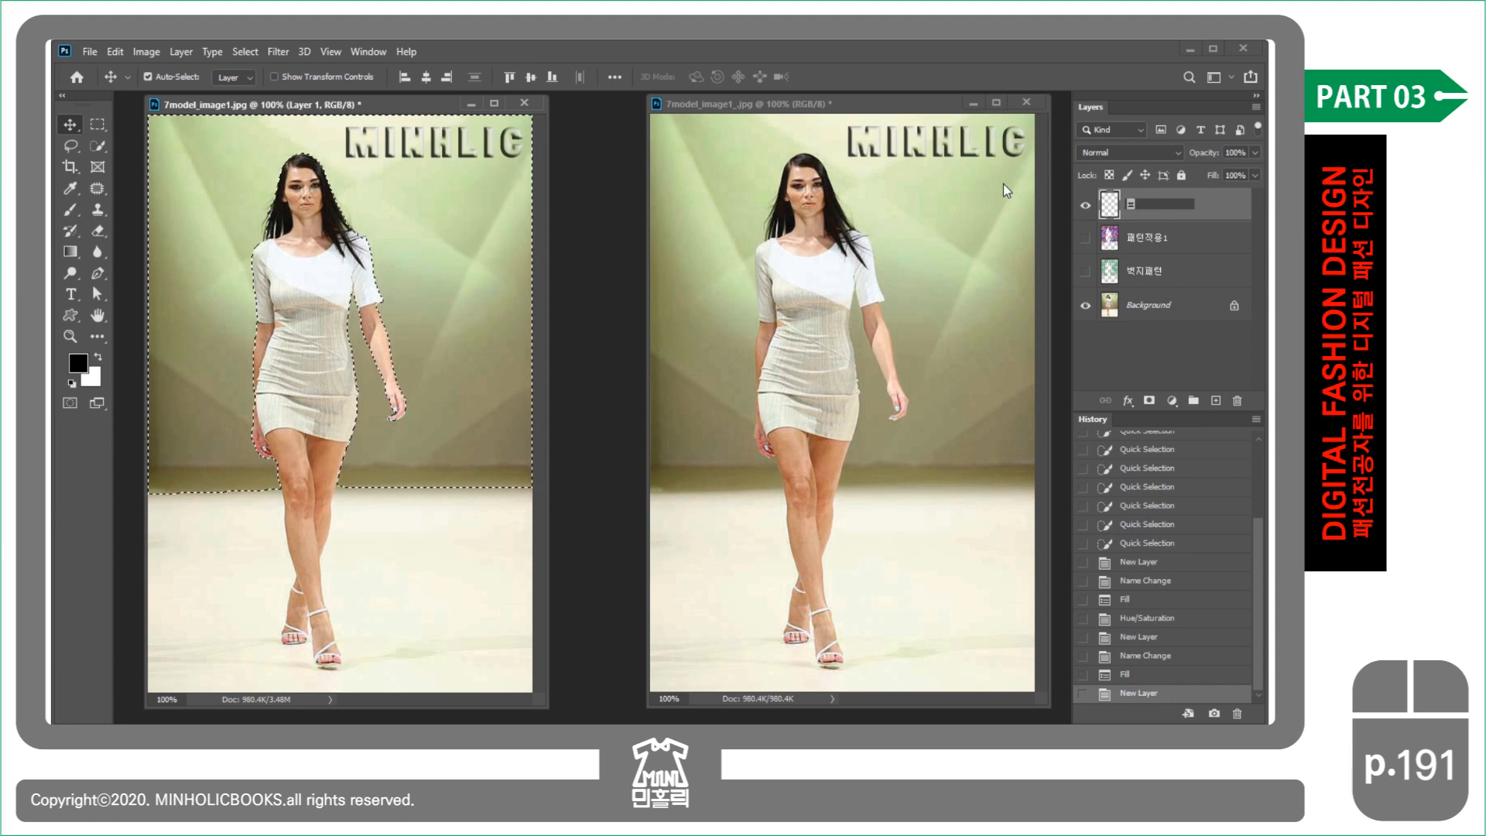
text(ㅐ턴적ㅇㅛ2)
key(Return)
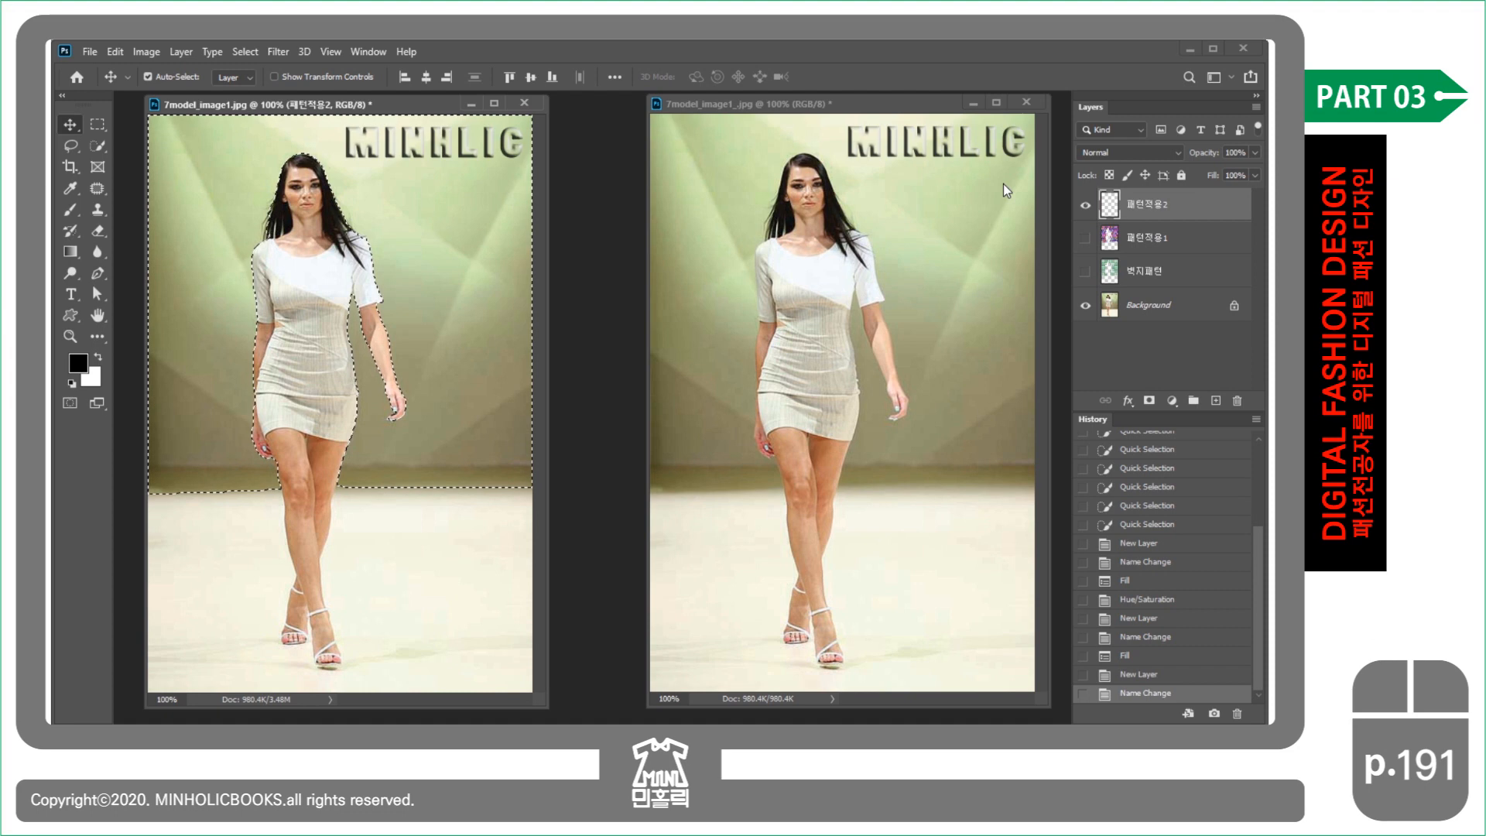
- Start a pattern fill on the 패턴적용2 layer using the Cross Weave script
click(123, 49)
click(165, 308)
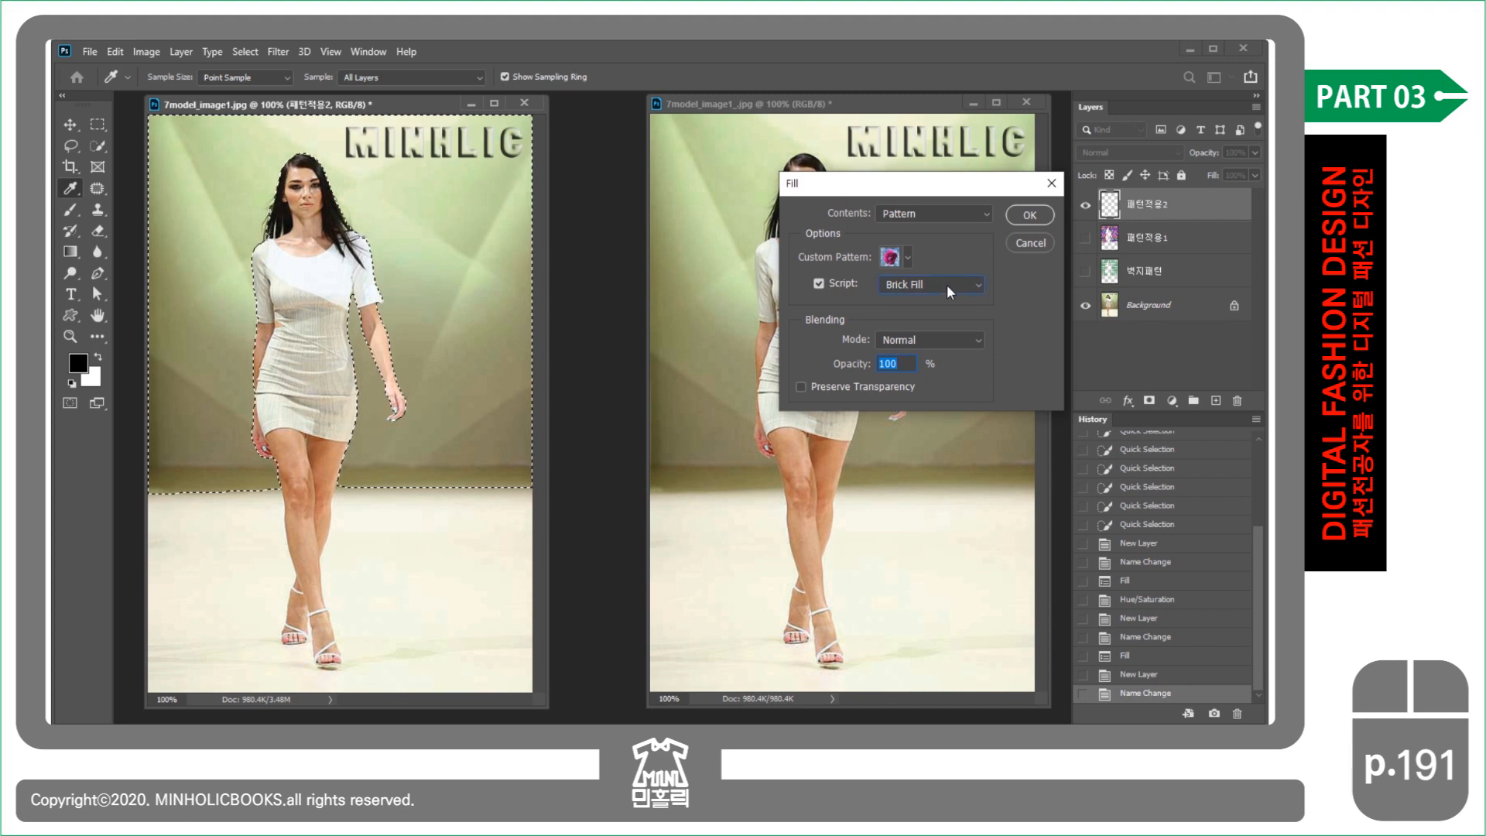
click(945, 285)
click(917, 302)
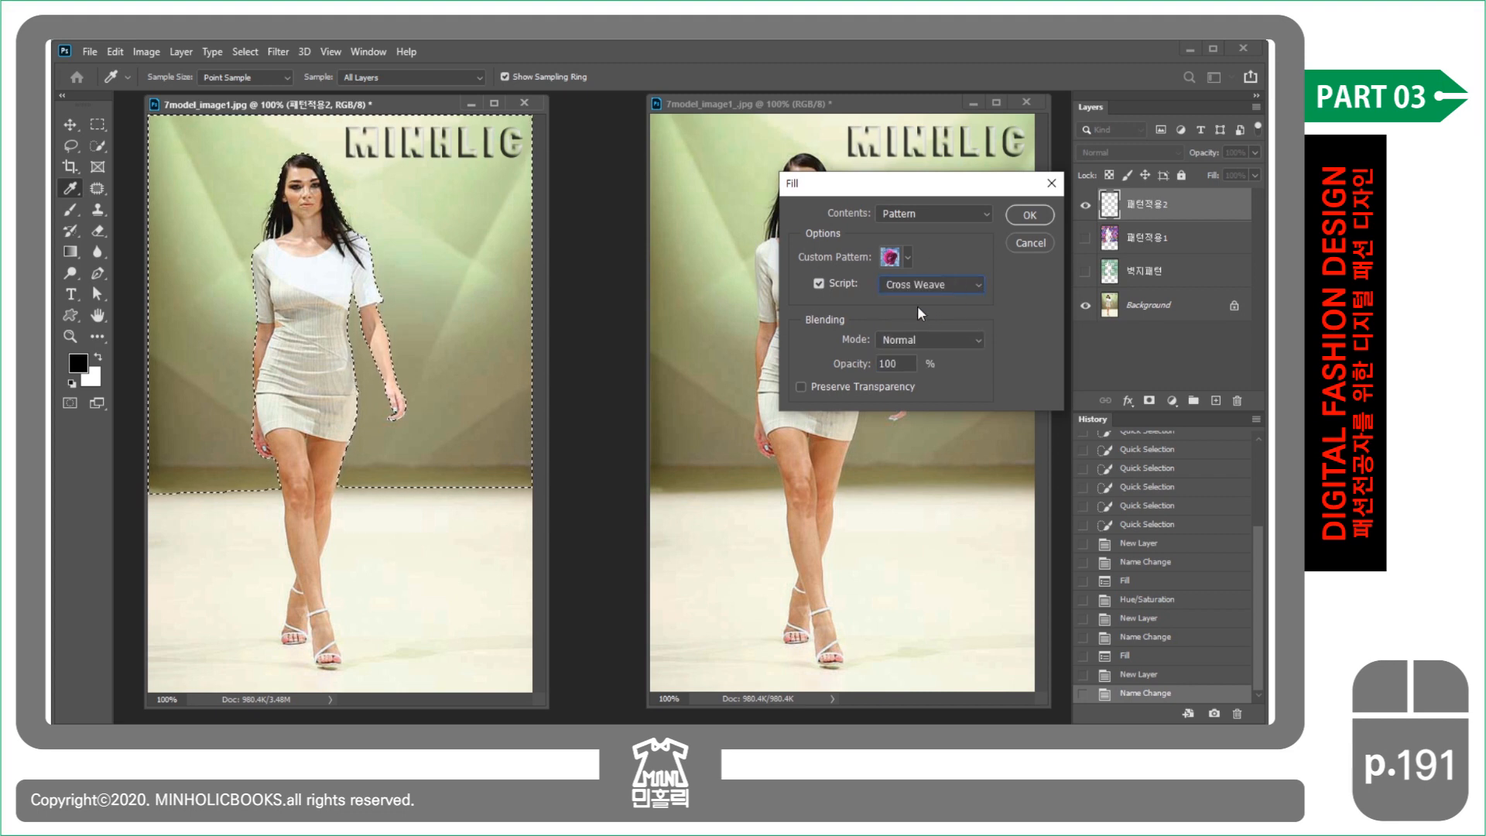
click(1020, 214)
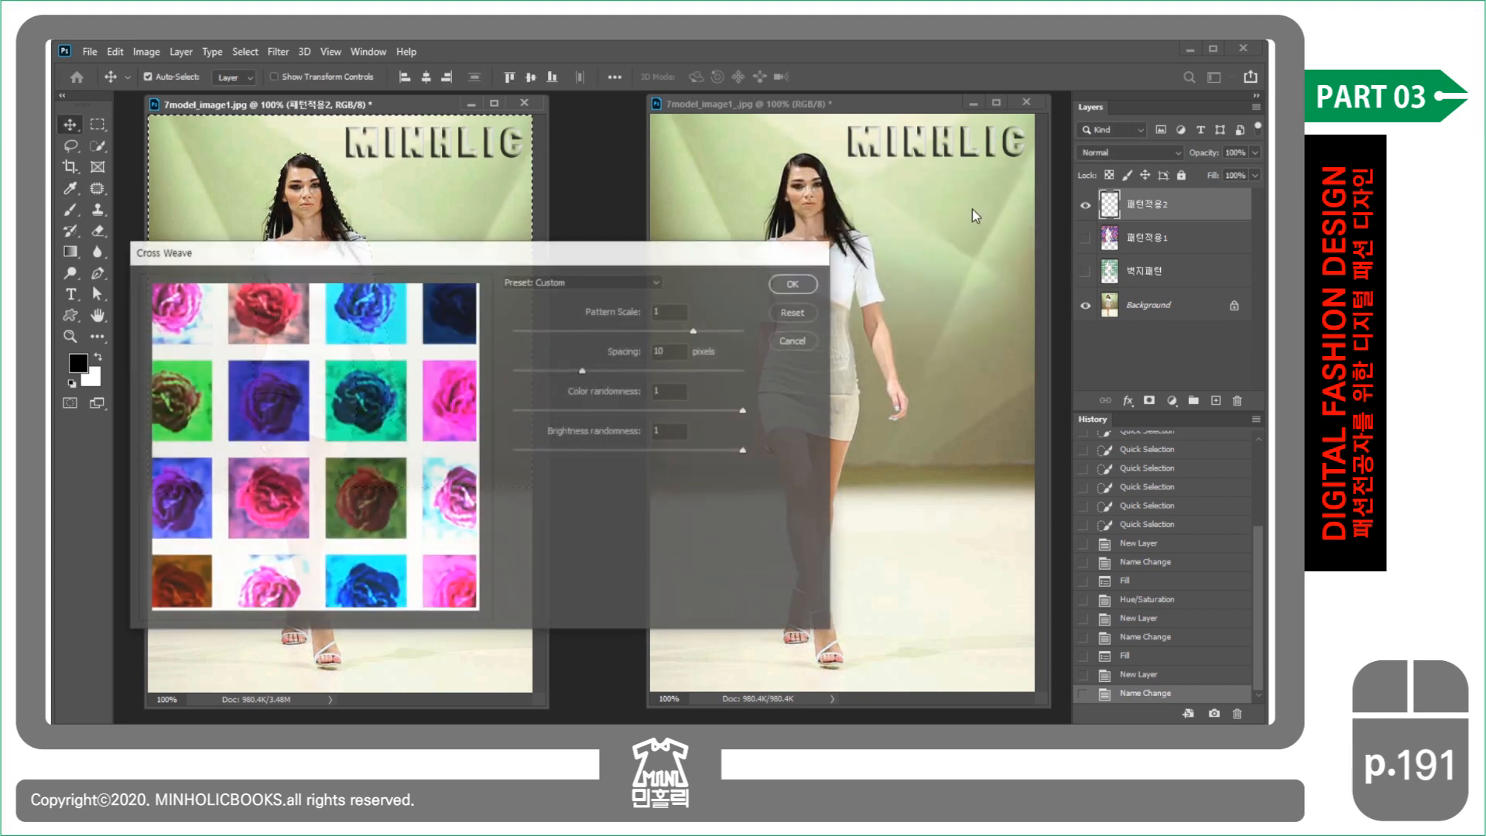
- Apply the Cross Weave with pattern scale 1.08, spacing 5 pixels, color randomness 0.65 and brightness randomness 0.8
drag(678, 332, 576, 370)
drag(699, 410, 650, 407)
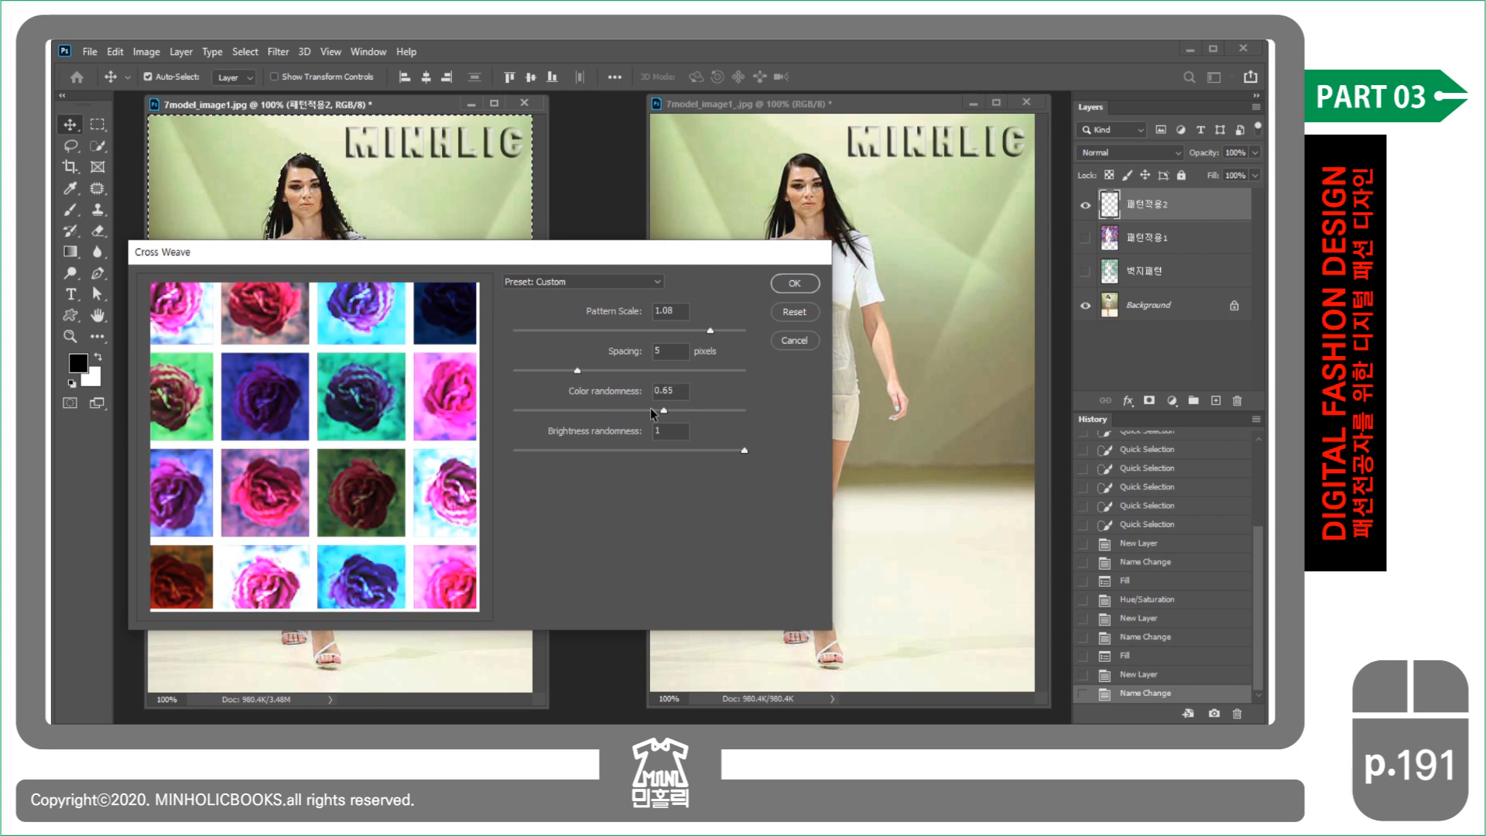
click(671, 450)
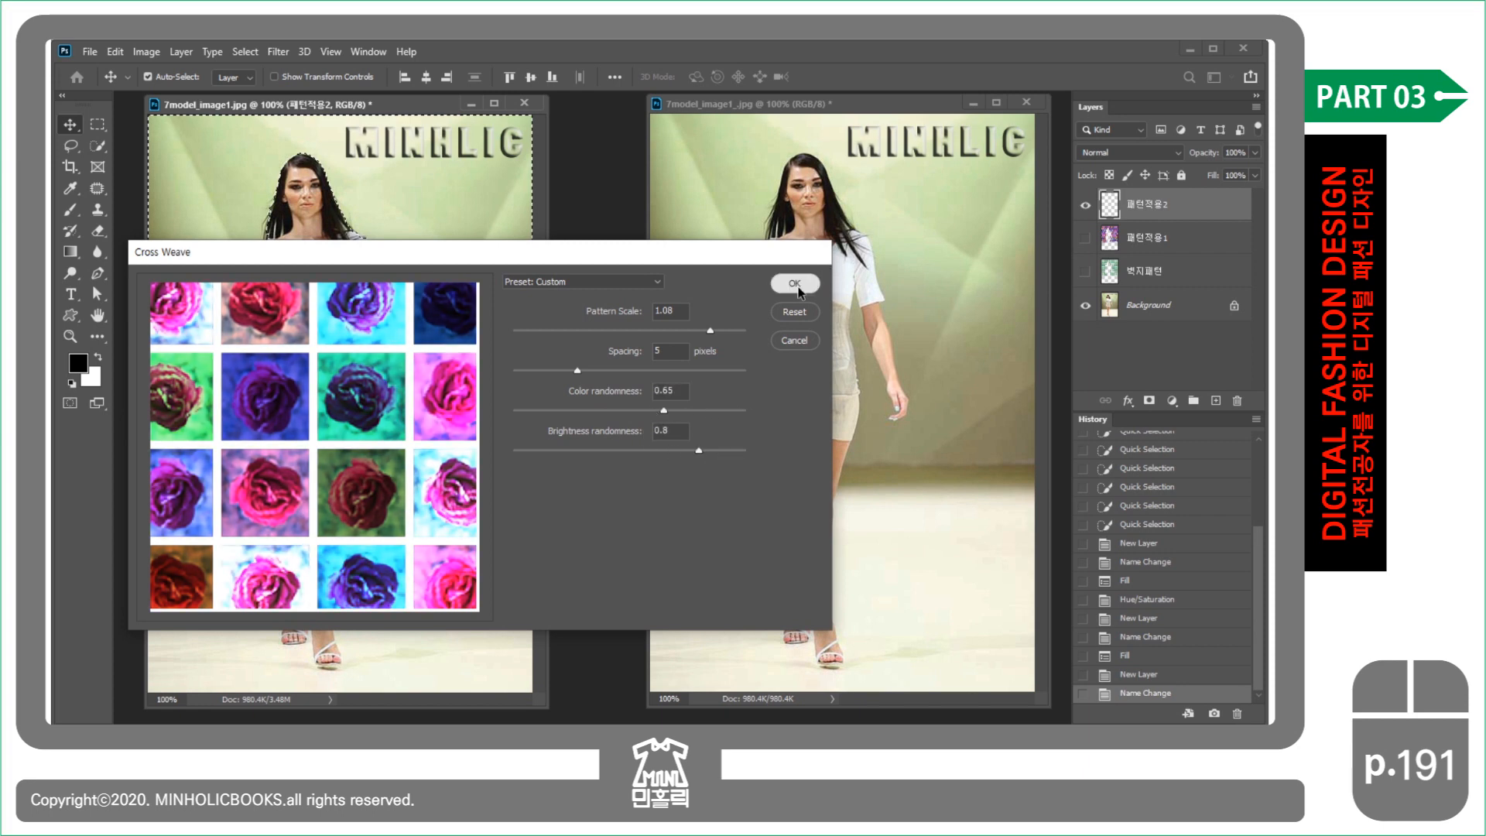
click(795, 285)
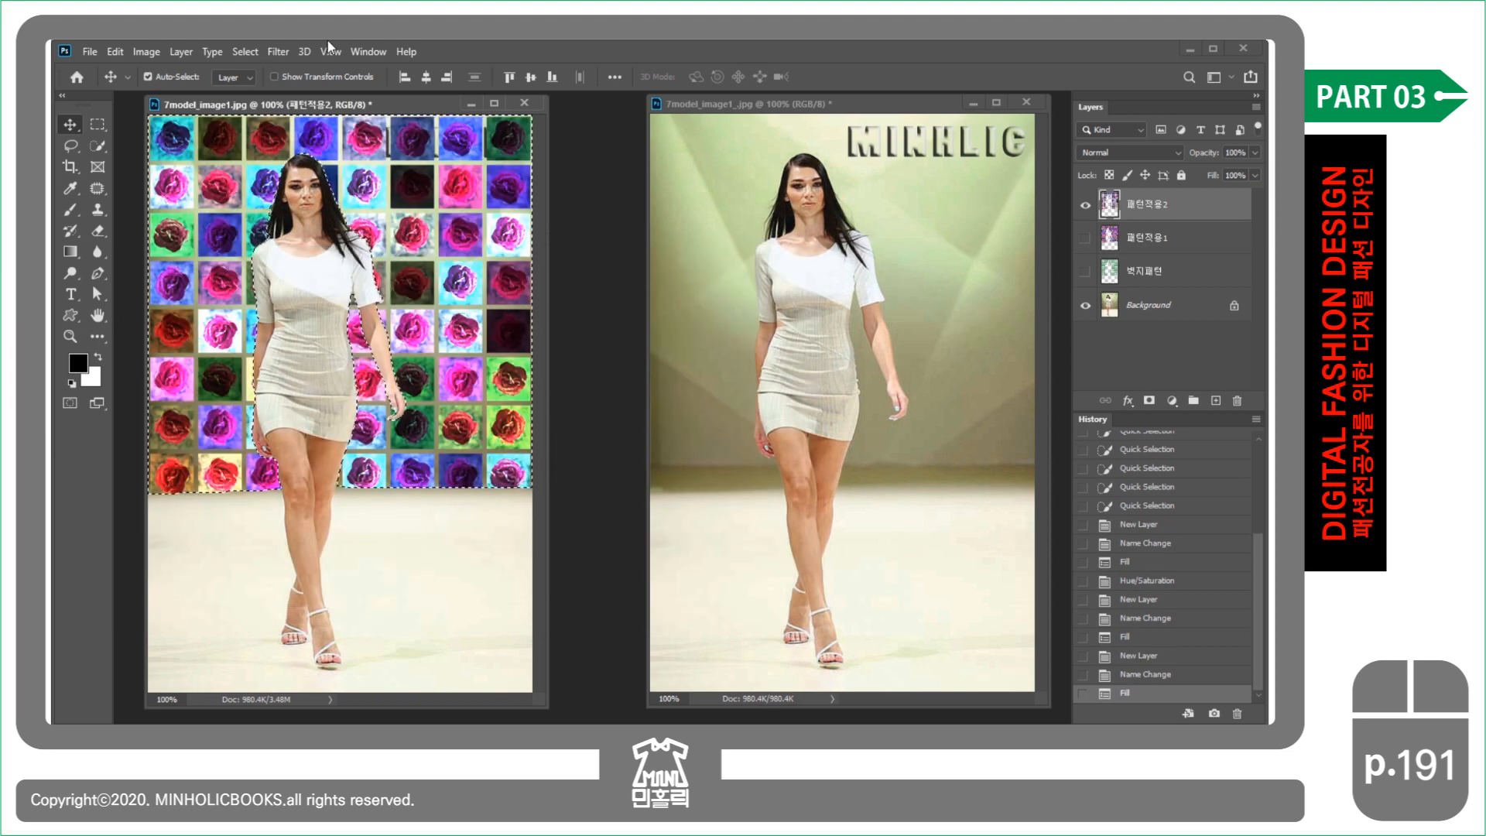
- Hide the 패턴적용2 layer and add a new layer above it named 패턴적용3
click(1085, 206)
click(1215, 400)
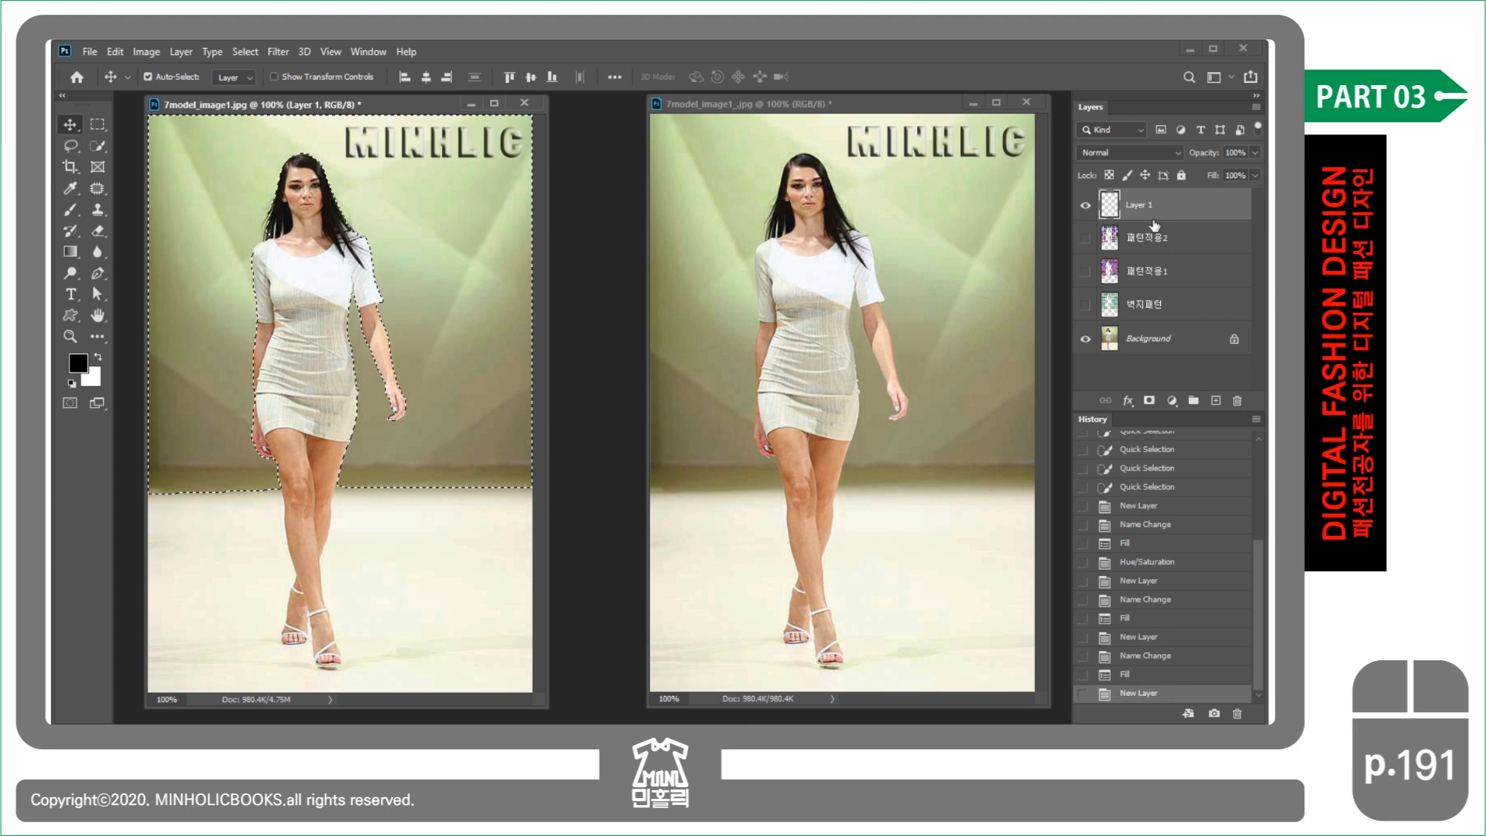
double_click(1138, 206)
text(ㅍㅐ턴적용)
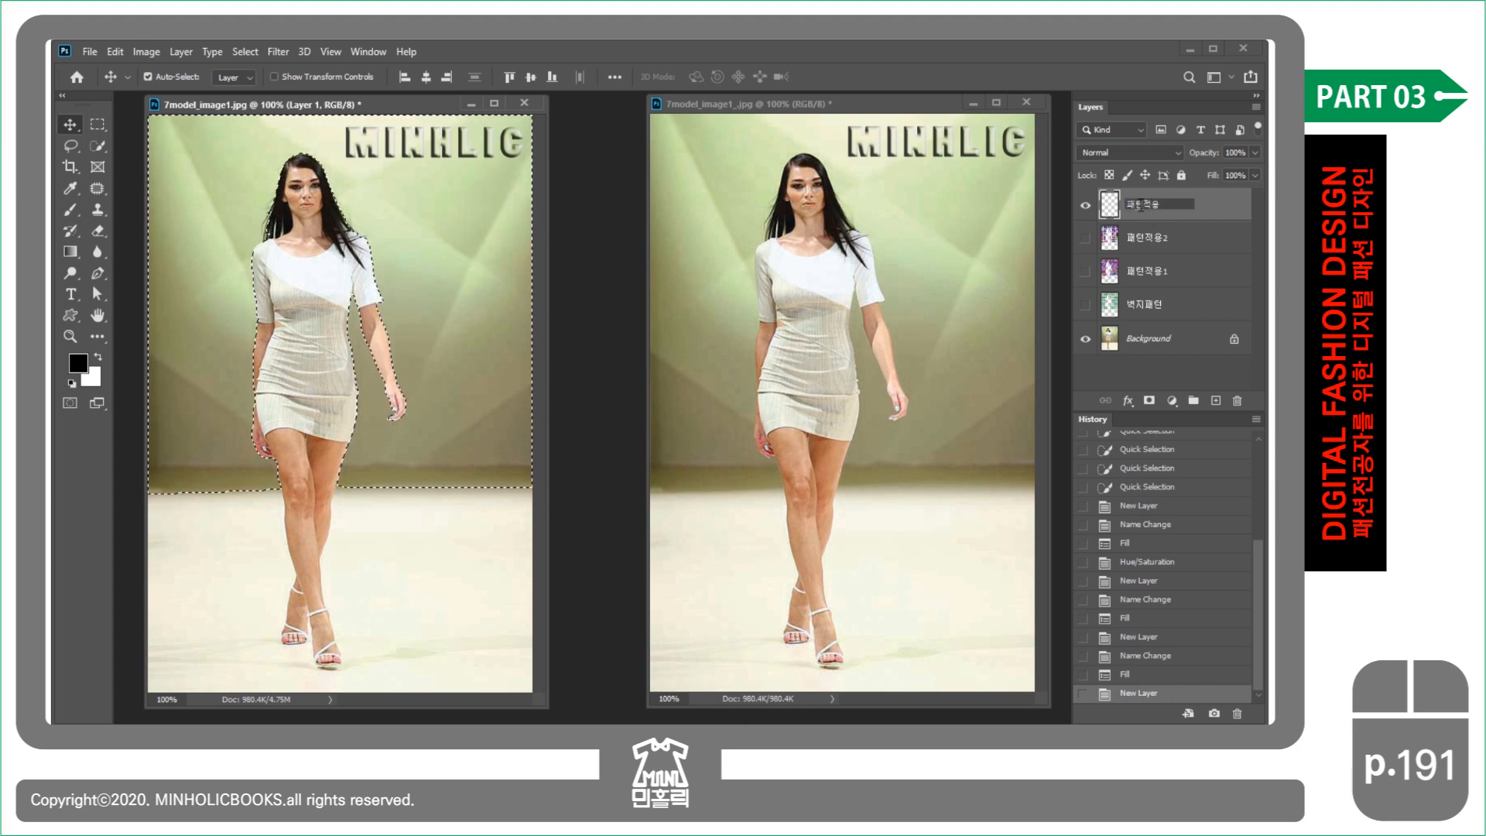
text(3)
key(Return)
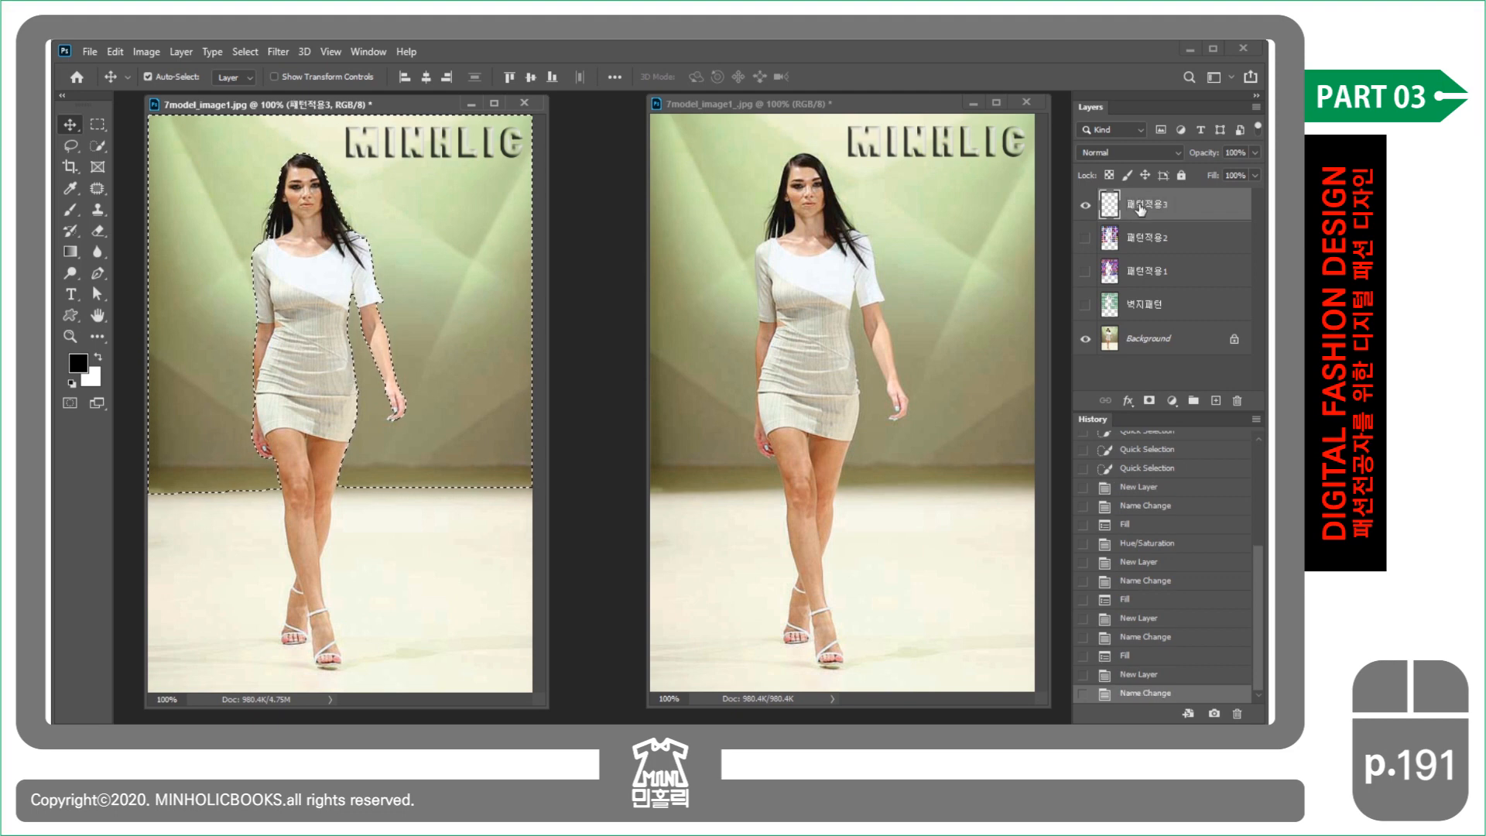
click(118, 53)
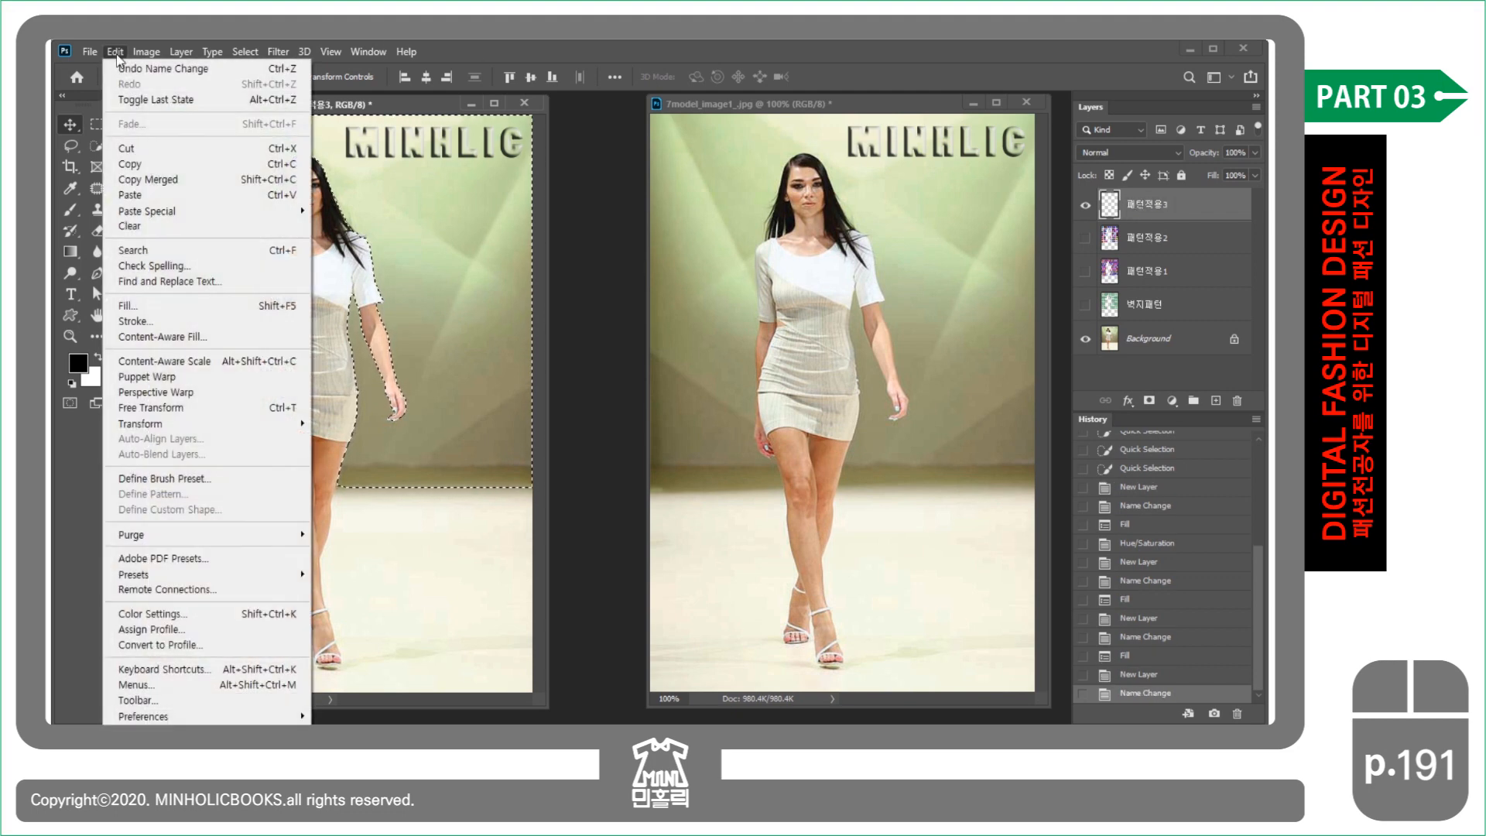
click(178, 305)
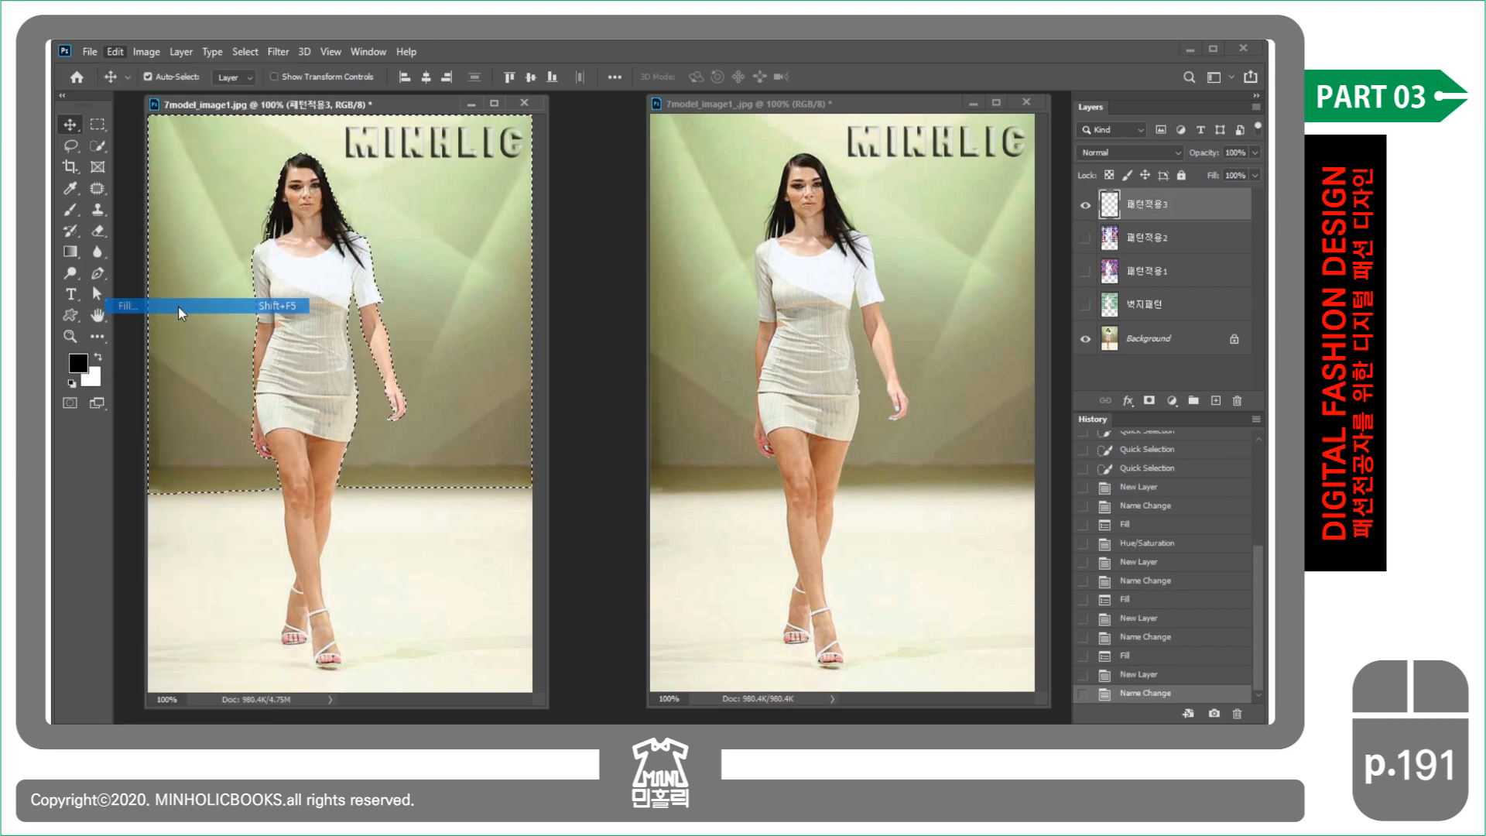
click(969, 285)
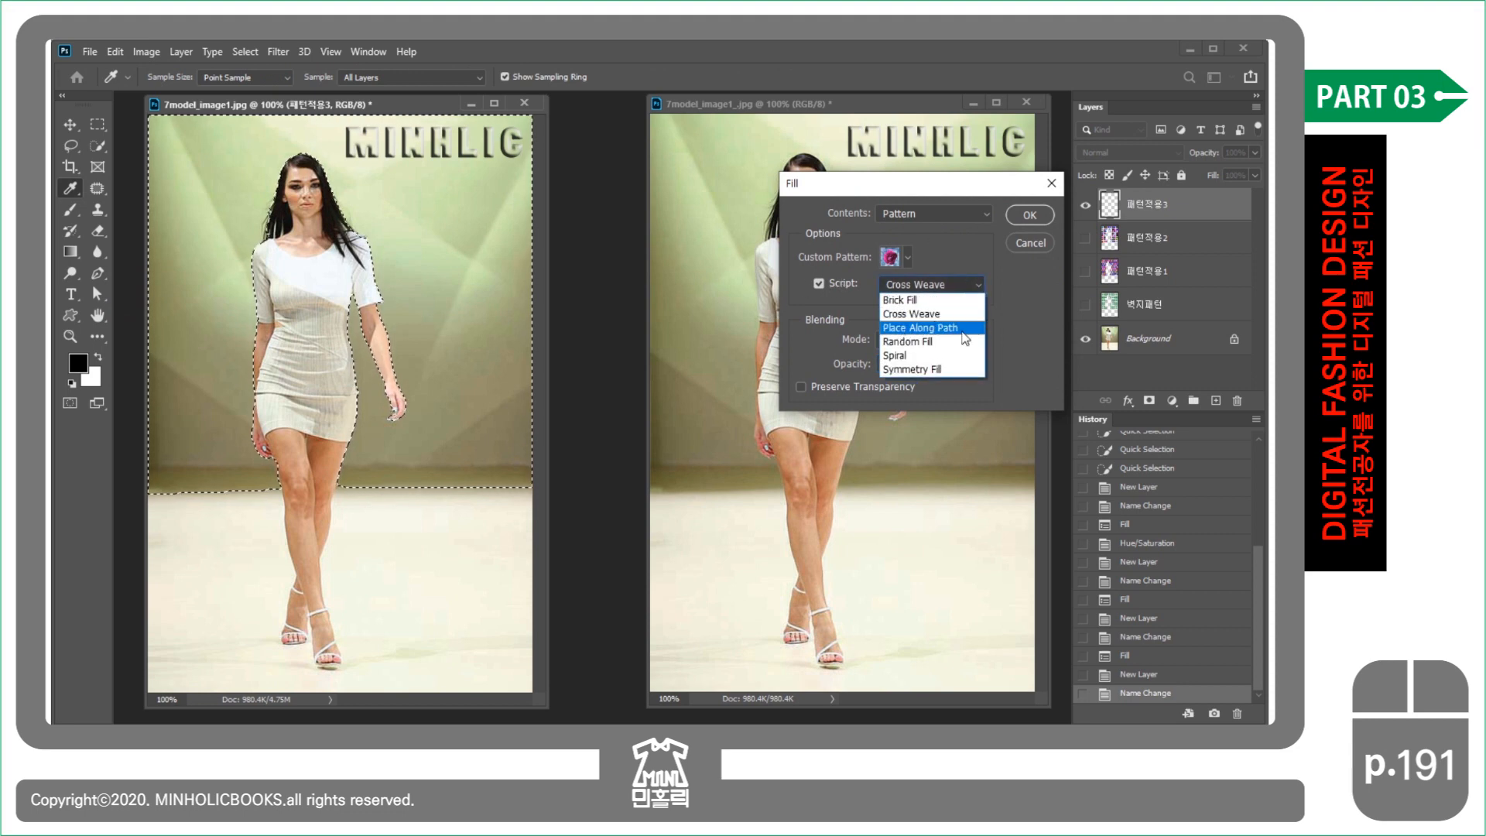
click(985, 312)
click(969, 287)
click(959, 328)
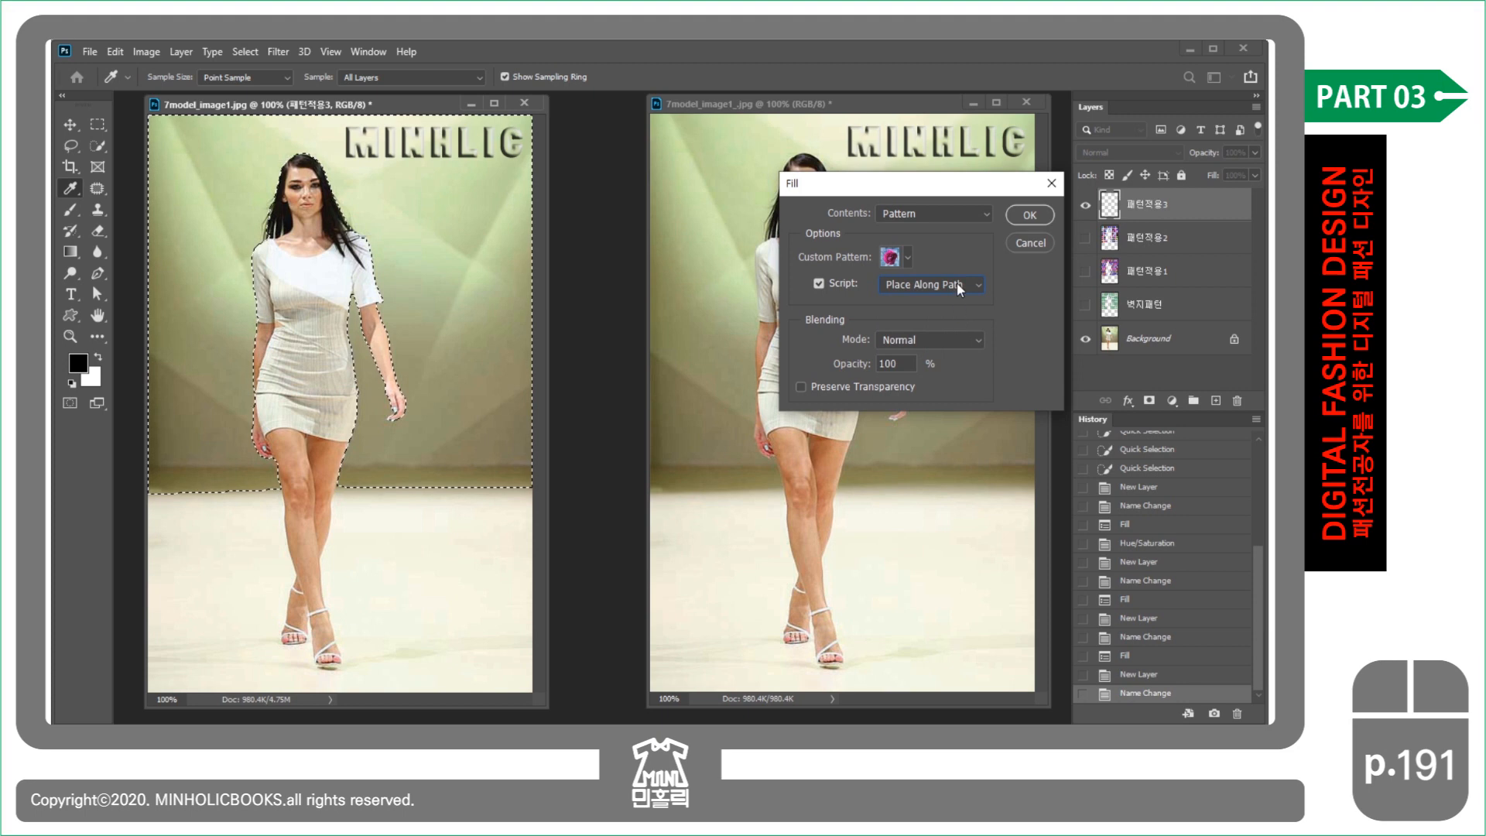
click(1030, 243)
key(v)
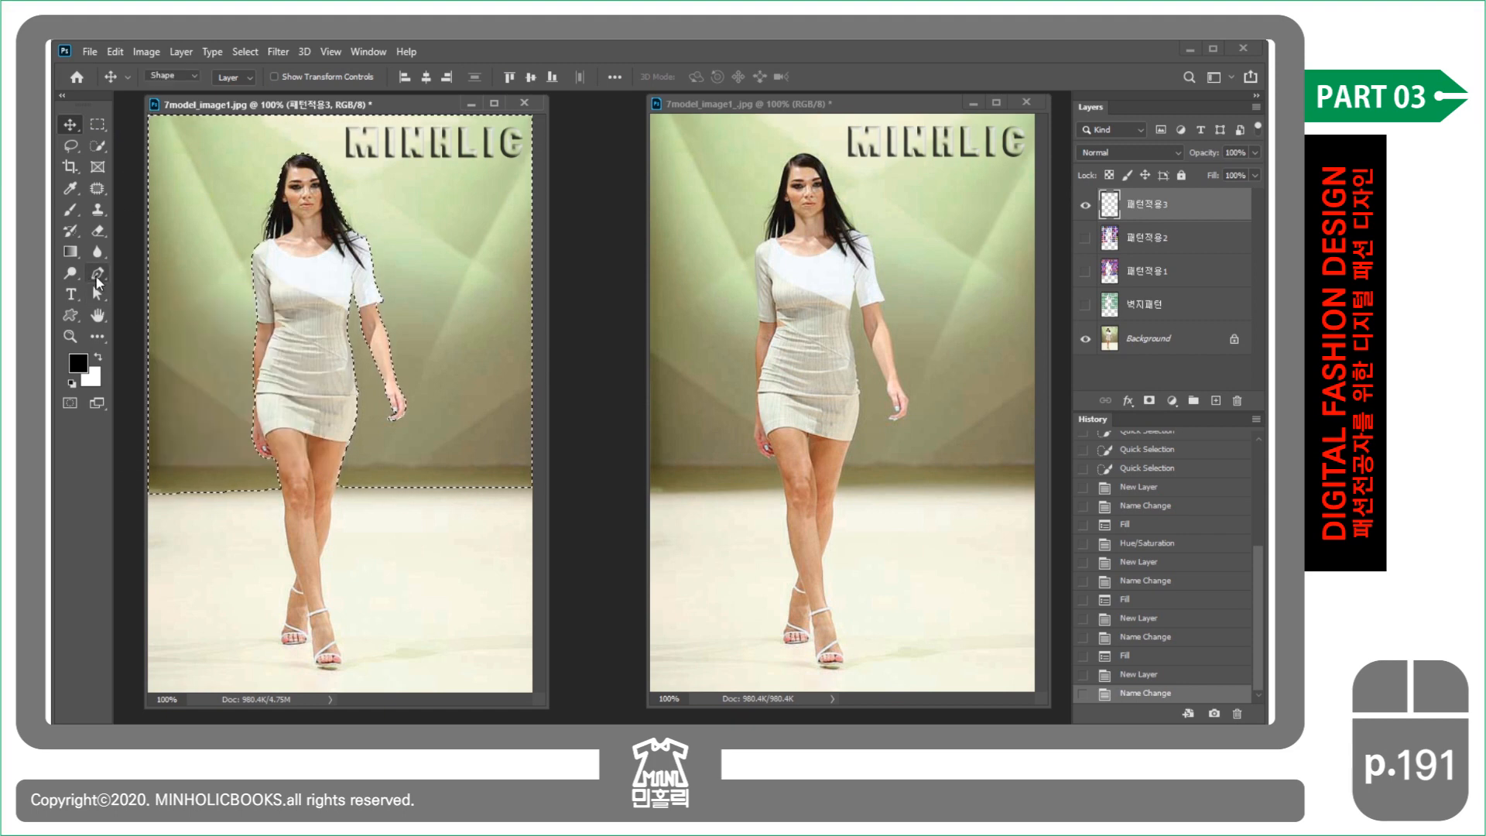
- Draw an open S-shaped curve with the Pen tool in Path mode on the backdrop beside the model's raised-hair side, below the MINHLIC lettering
click(98, 277)
click(152, 274)
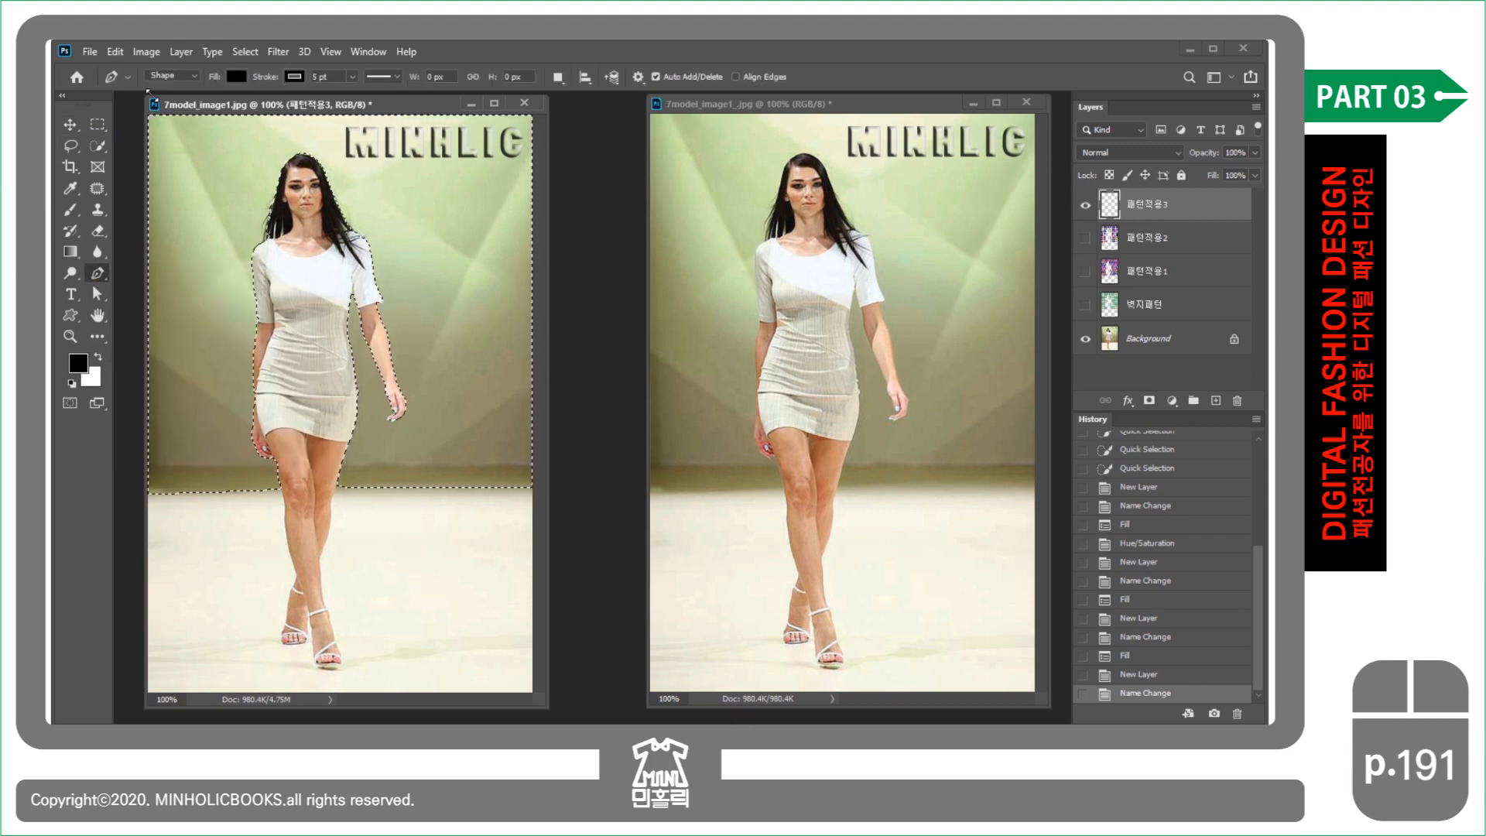
click(181, 77)
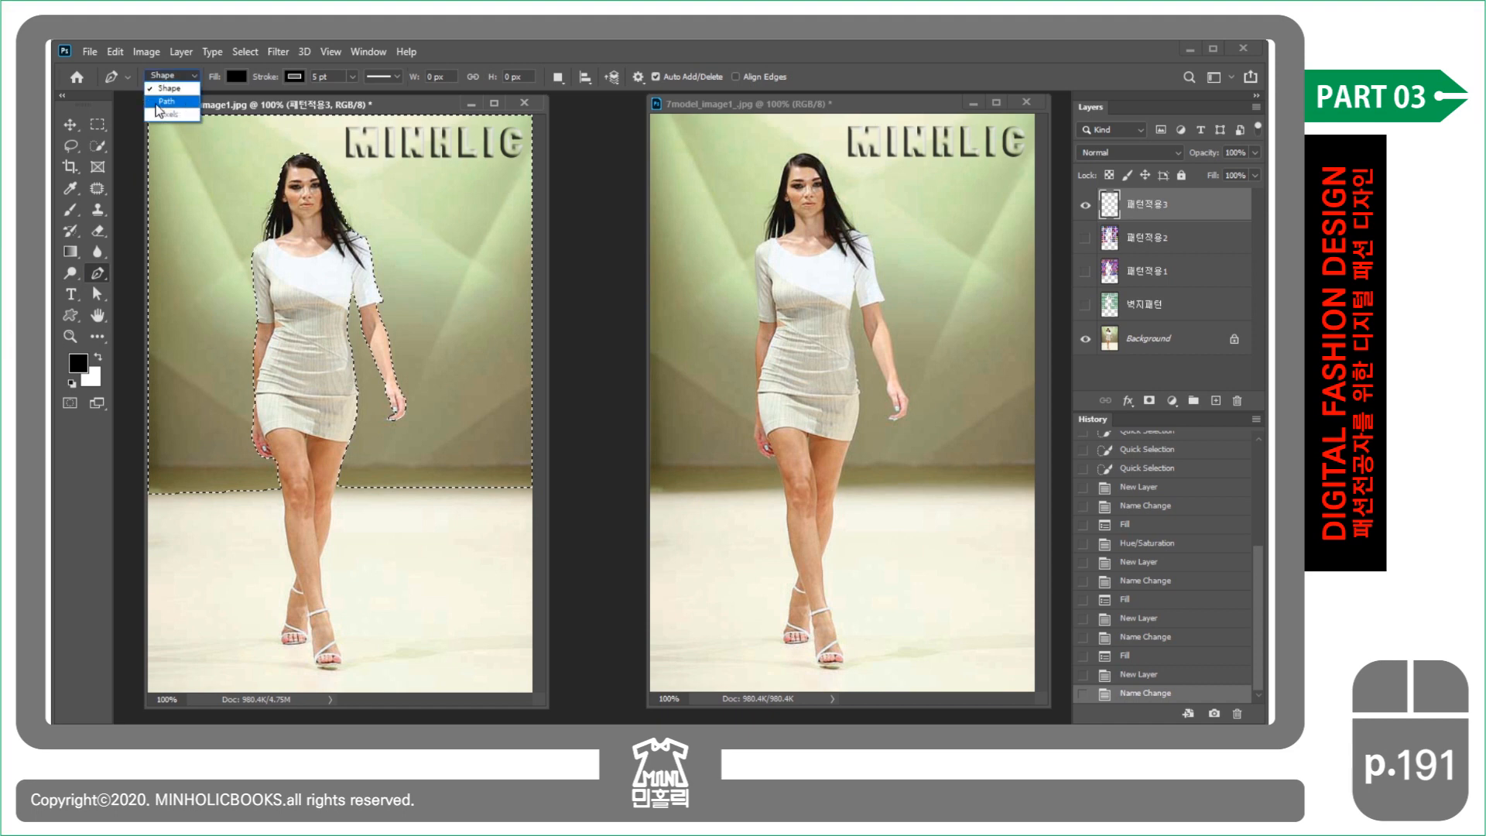
click(187, 104)
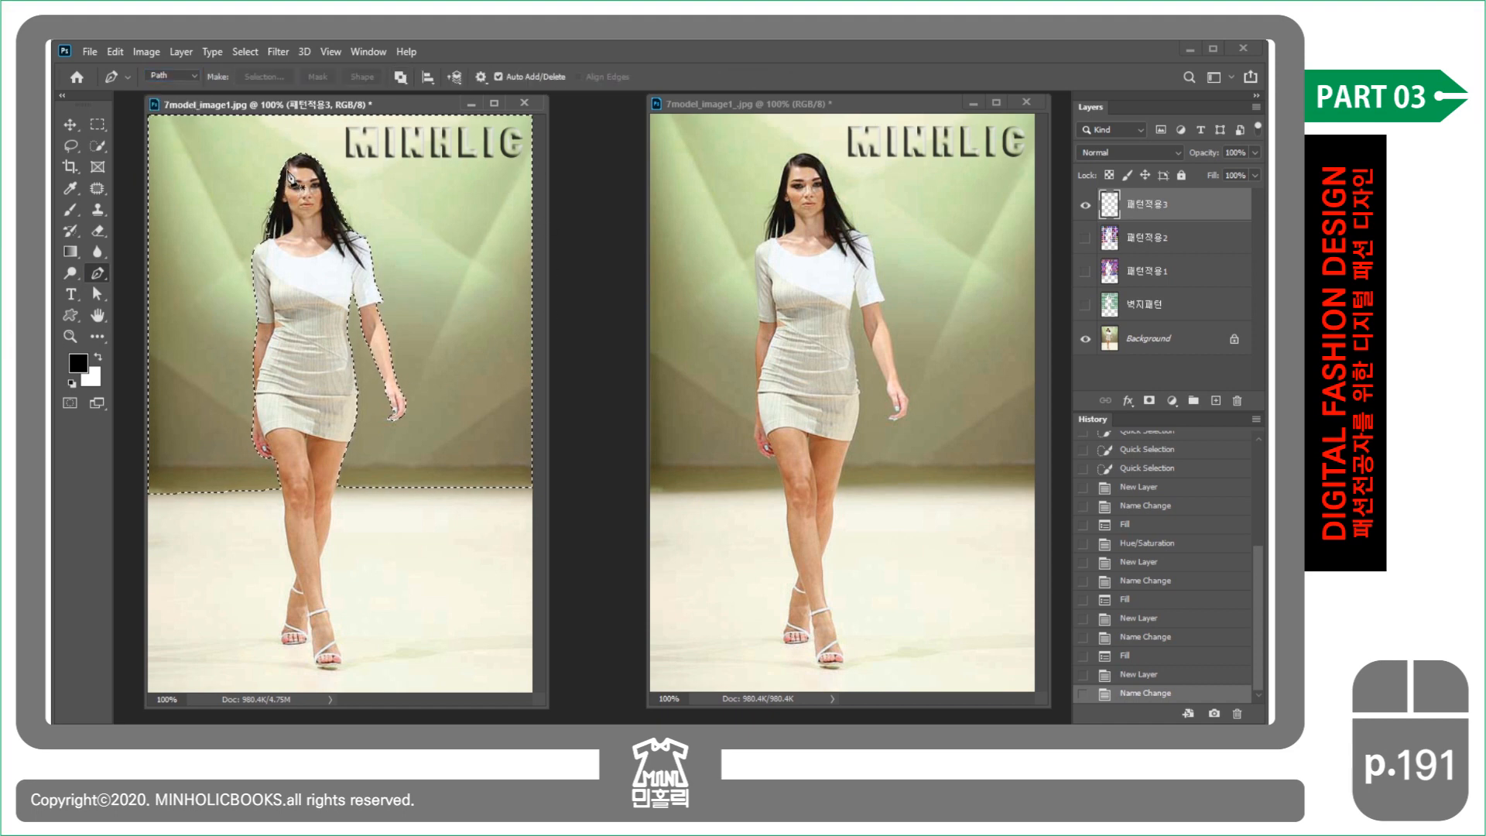
click(448, 174)
drag(417, 222, 457, 272)
drag(491, 374, 412, 411)
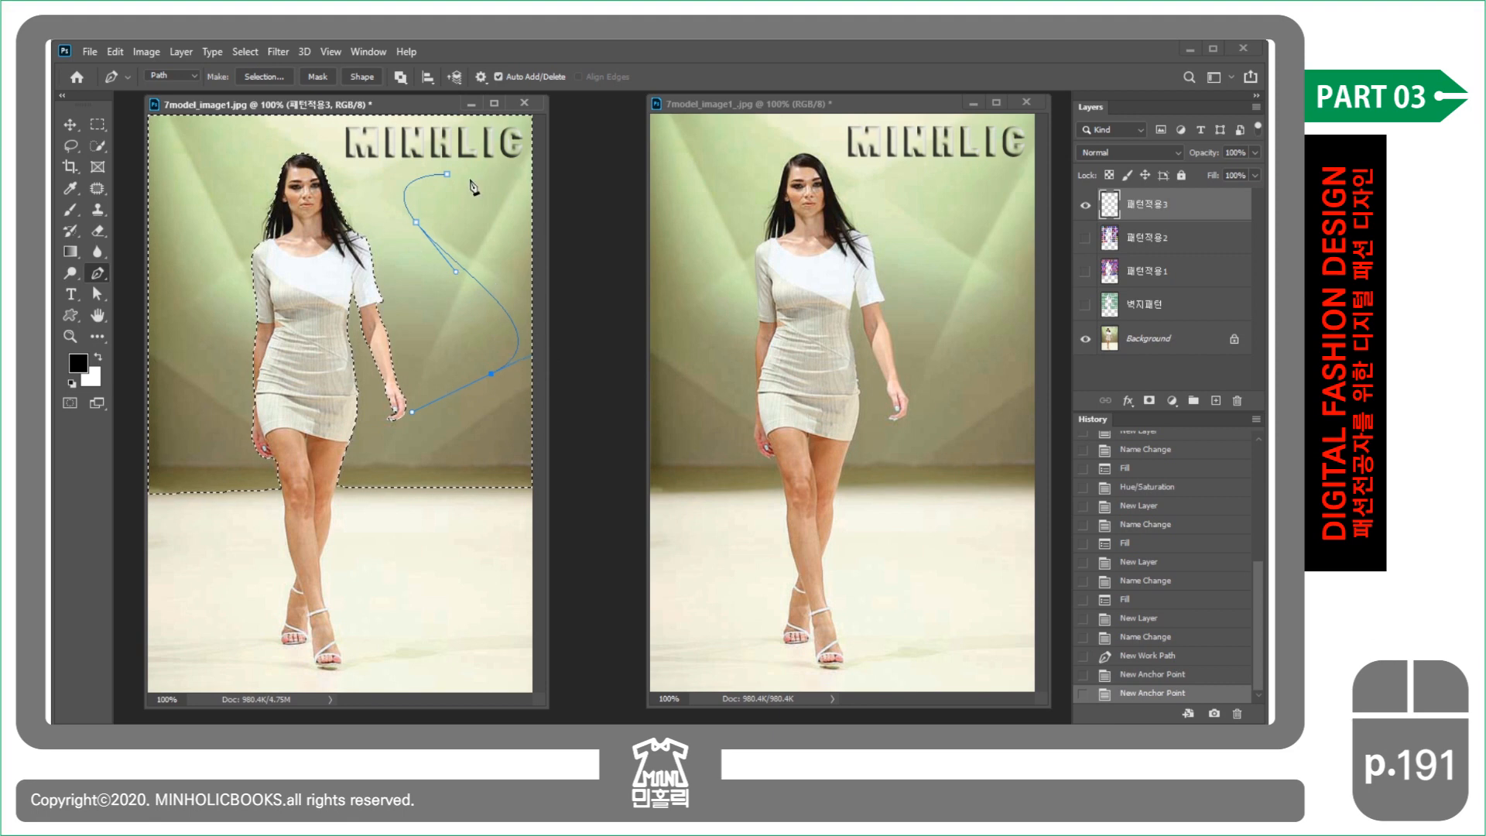
- Start a pattern fill on the 패턴적용3 layer using the Place Along Path script
click(115, 51)
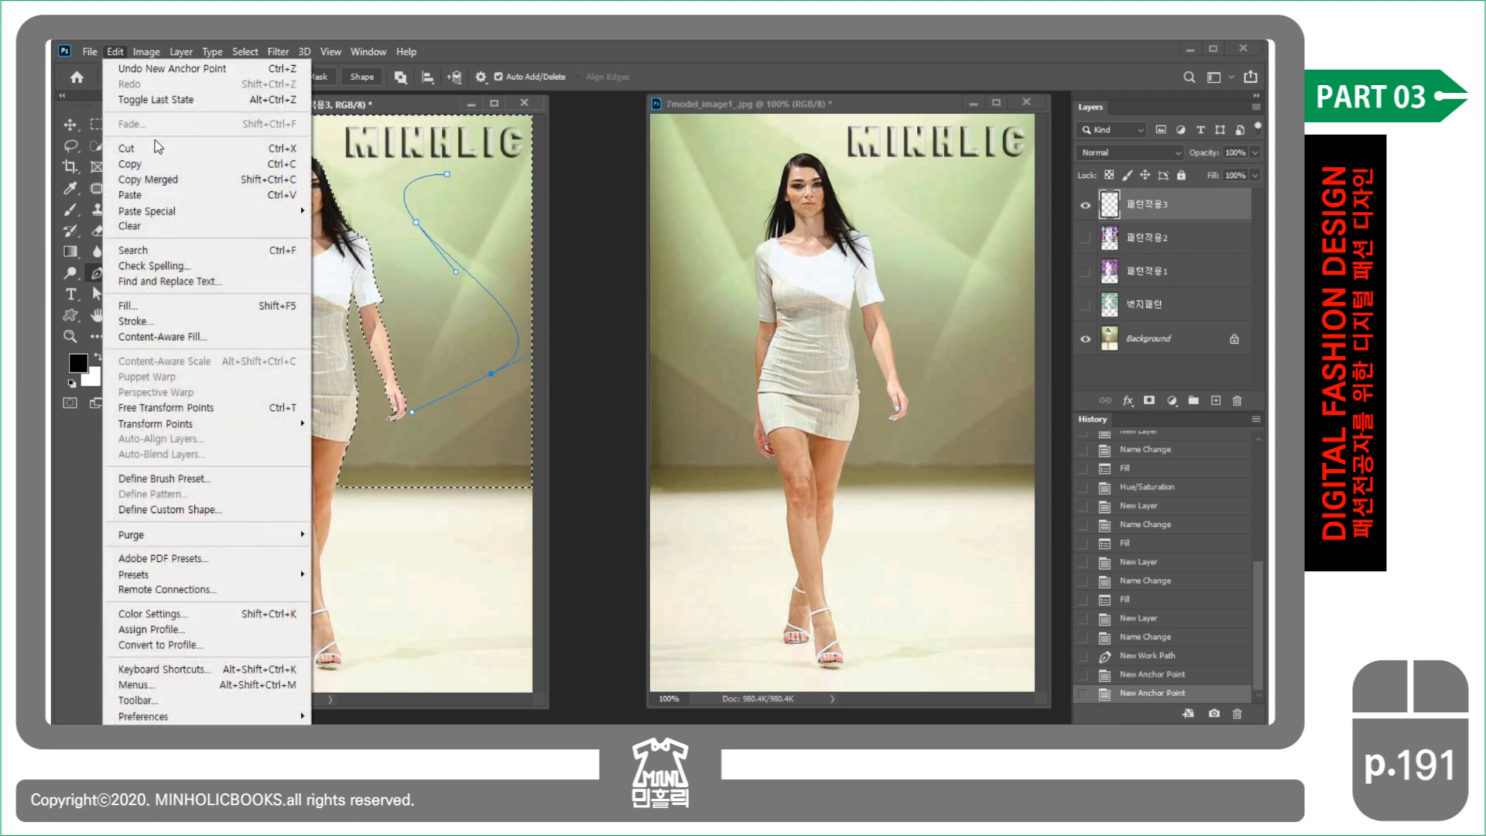
click(186, 305)
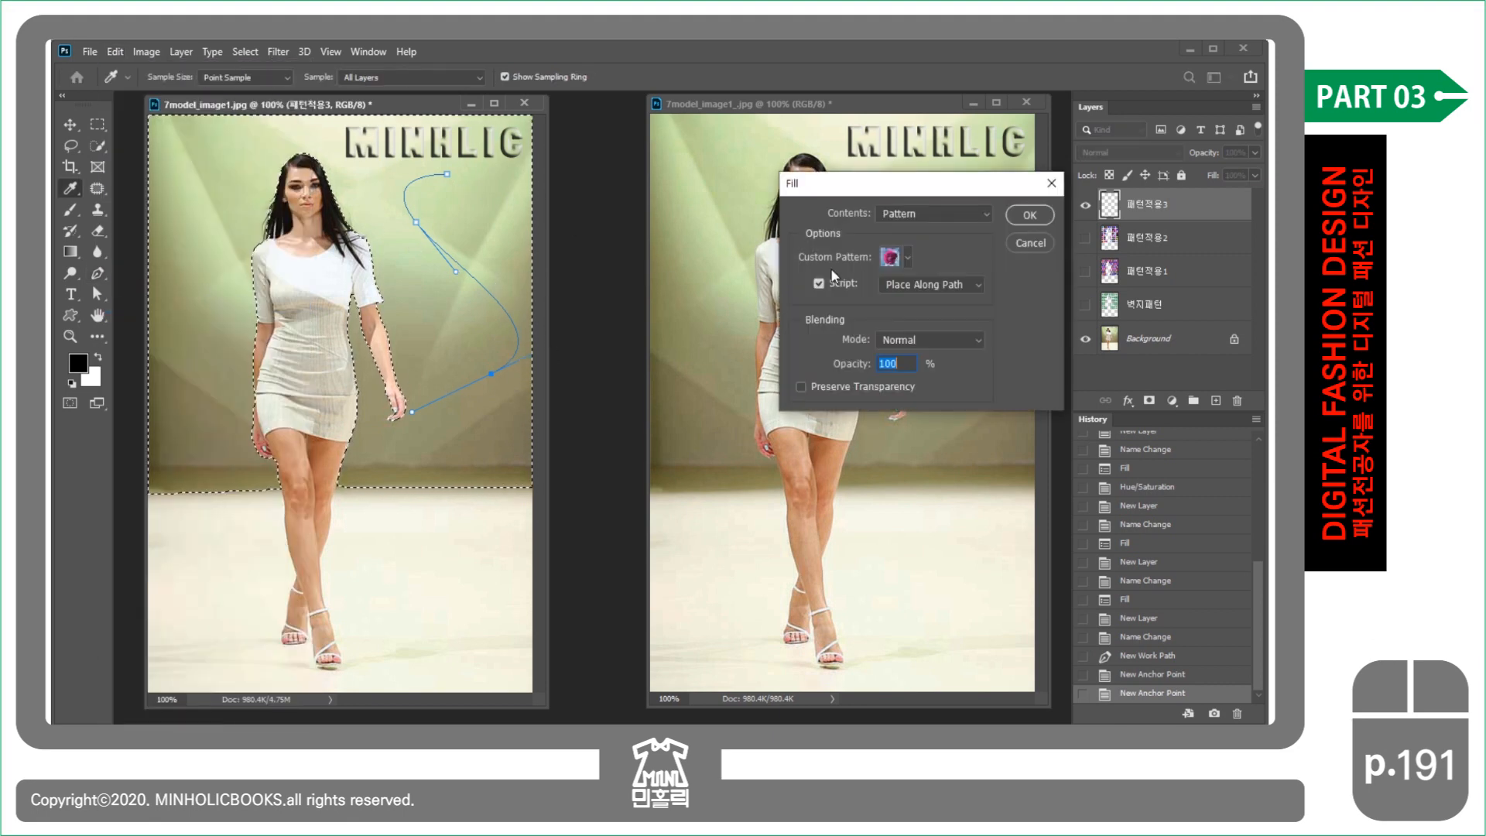
click(948, 285)
click(969, 327)
click(1022, 209)
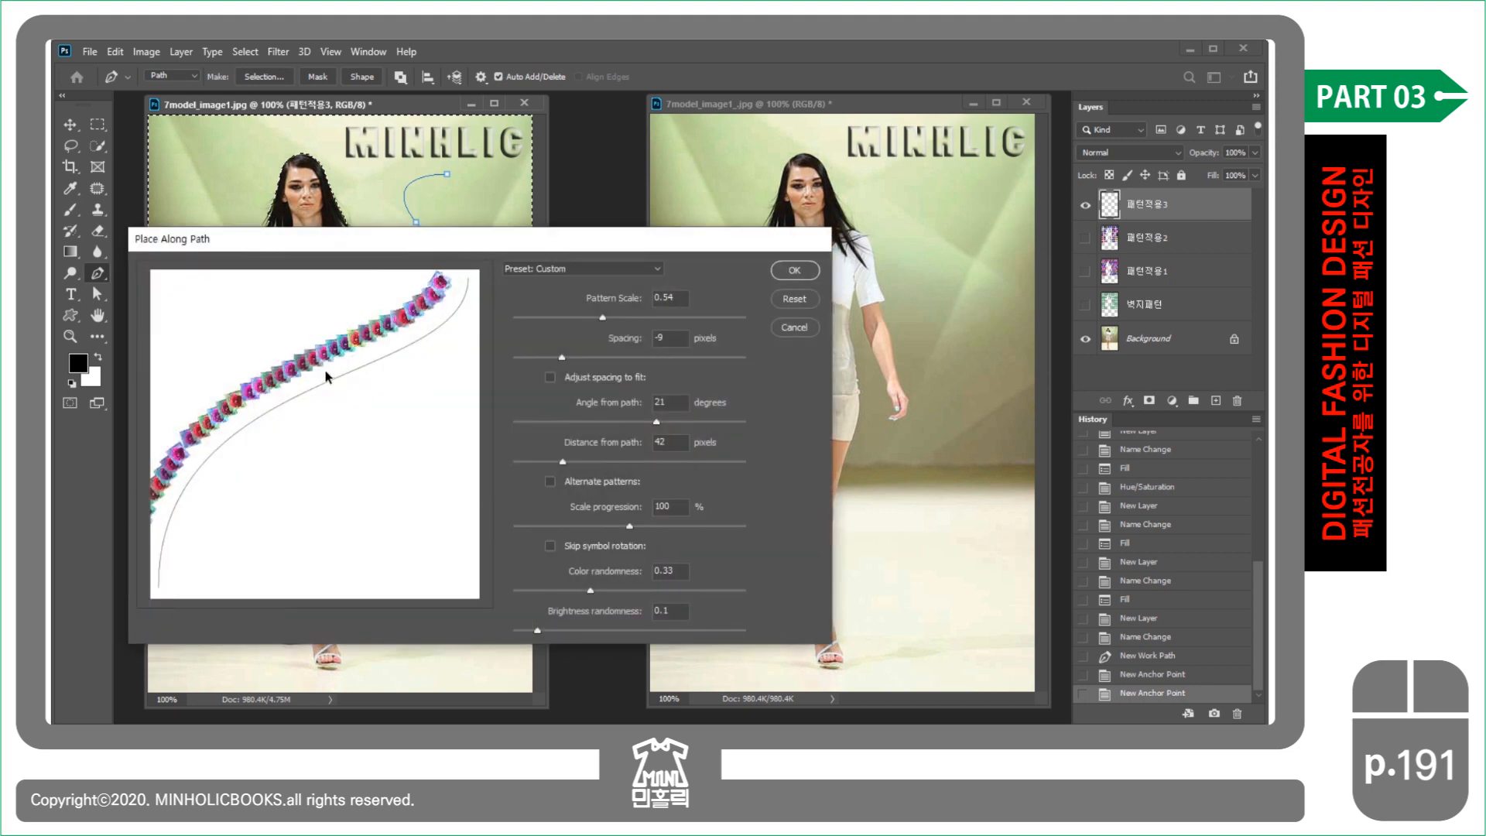
- Set the pattern scale to 0.58, spacing to 5 pixels, angle from path to 31 degrees and distance from path to 27 pixels
drag(603, 318, 577, 357)
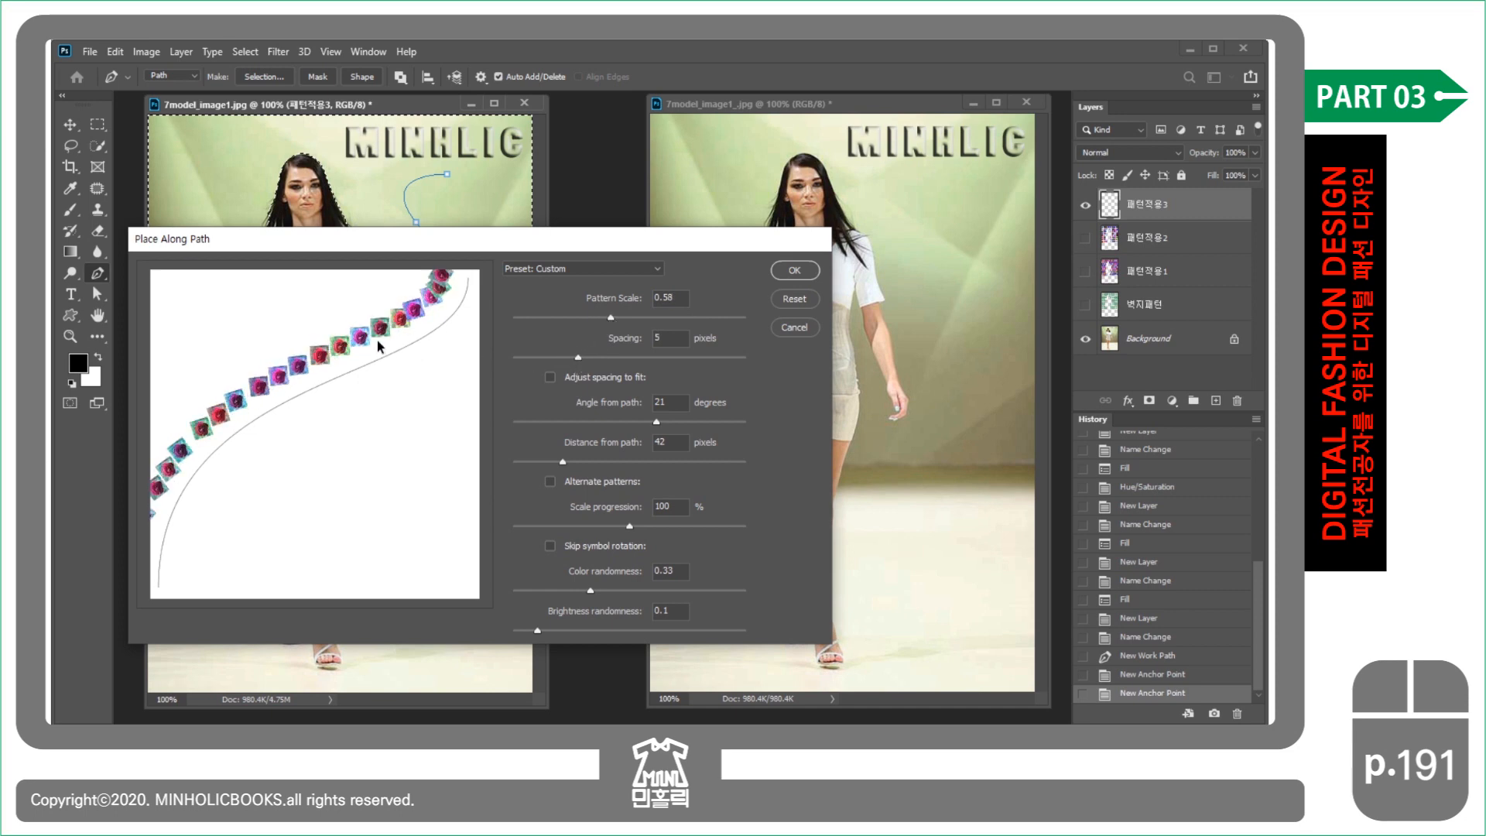
drag(656, 423, 648, 424)
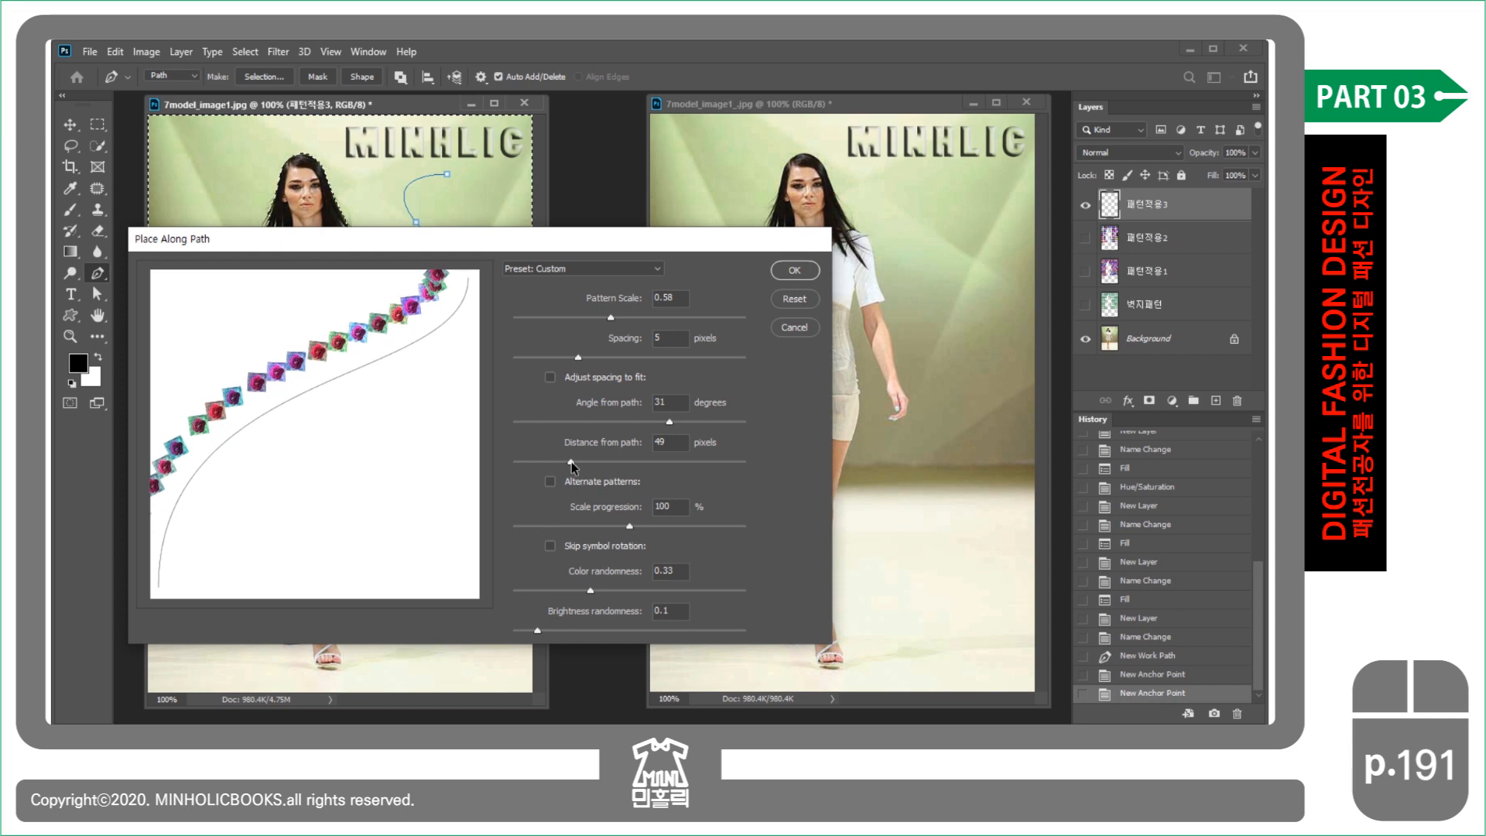
drag(572, 463, 546, 464)
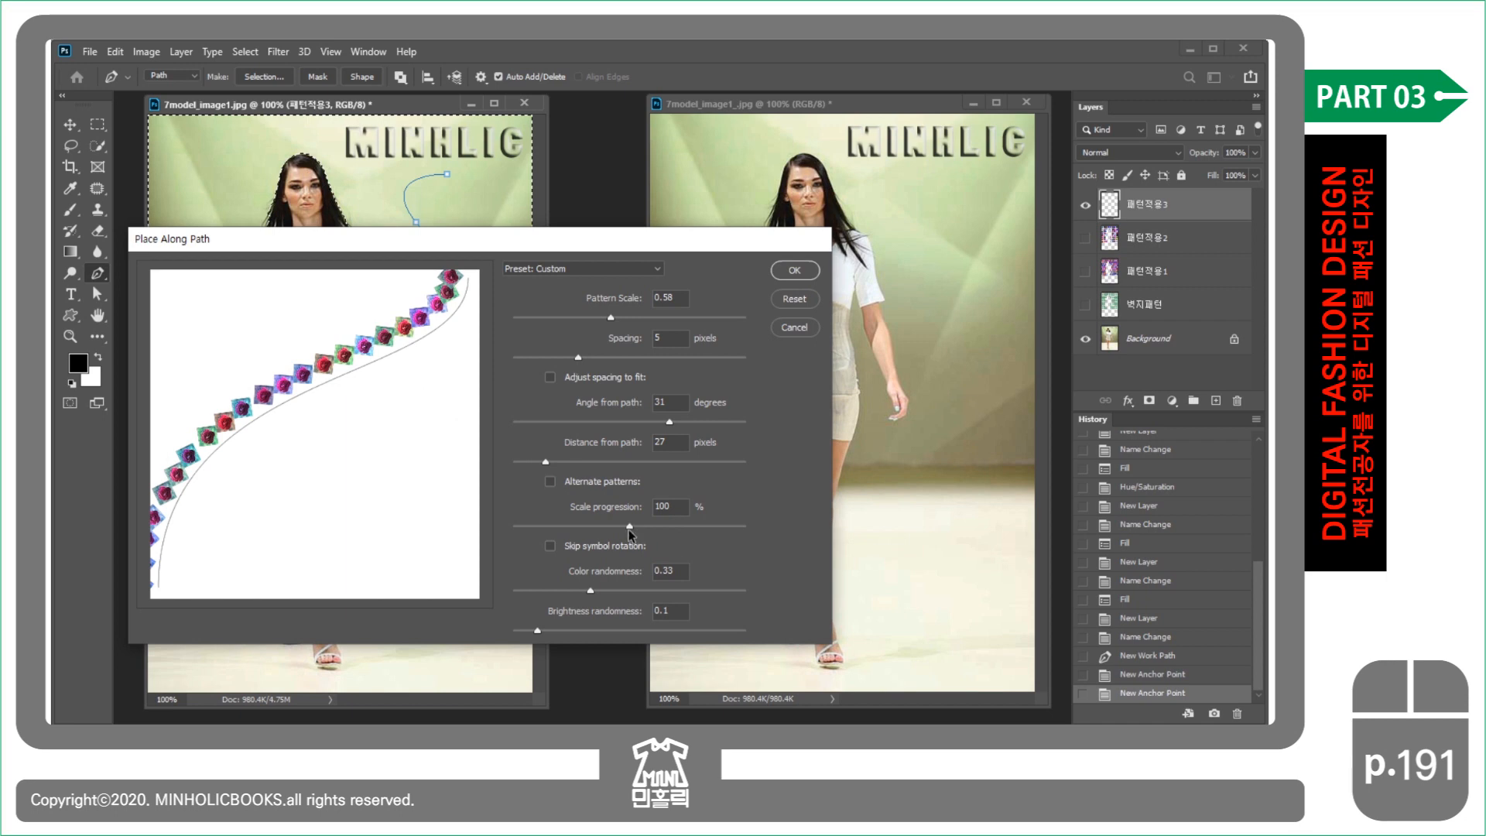
- Set scale progression to 99.1% and color randomness to 0.41, apply the Place Along Path fill, and dismiss the path
drag(632, 530, 619, 529)
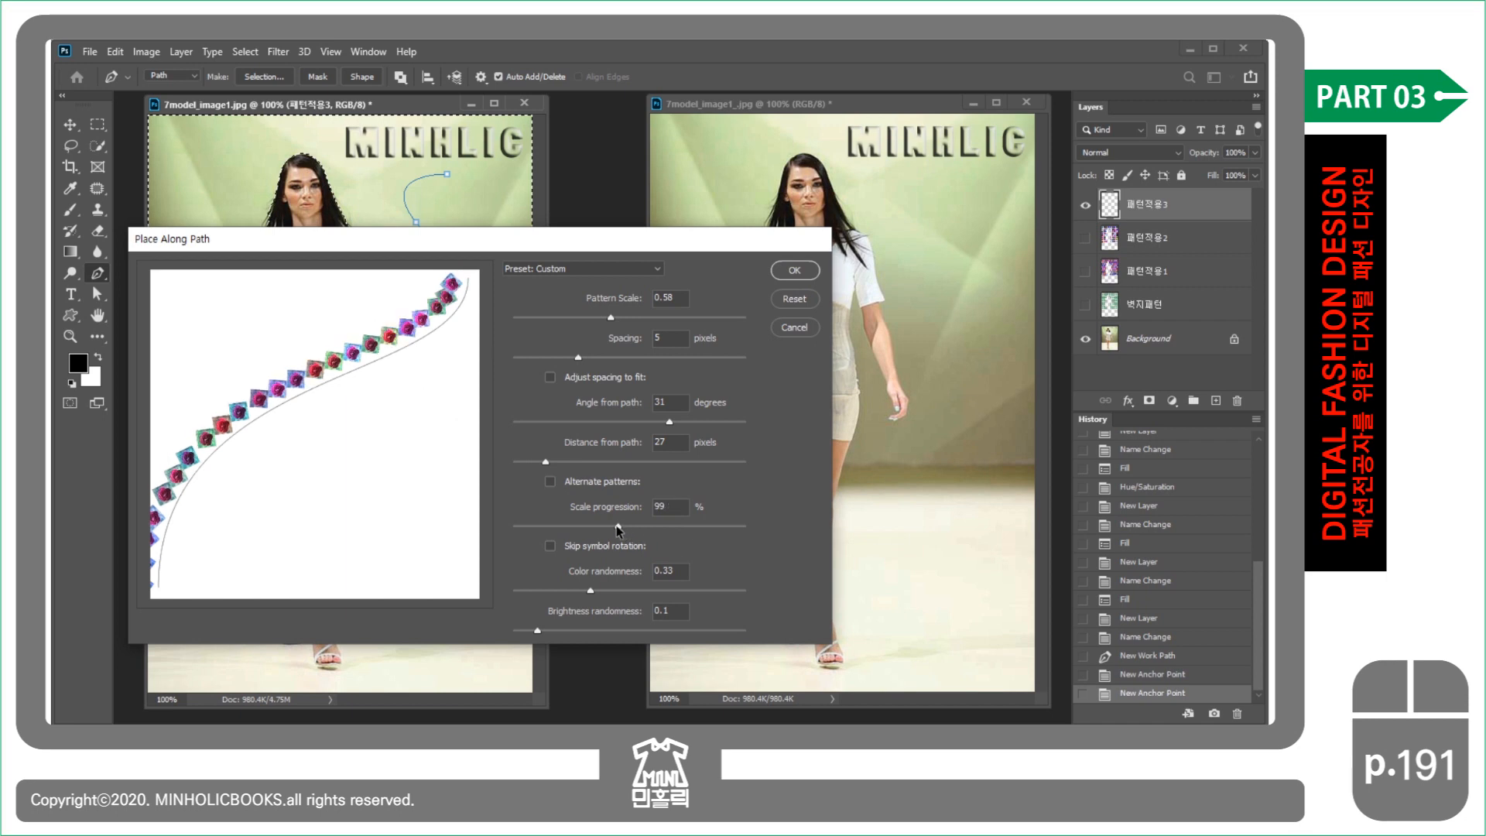
drag(625, 526, 619, 526)
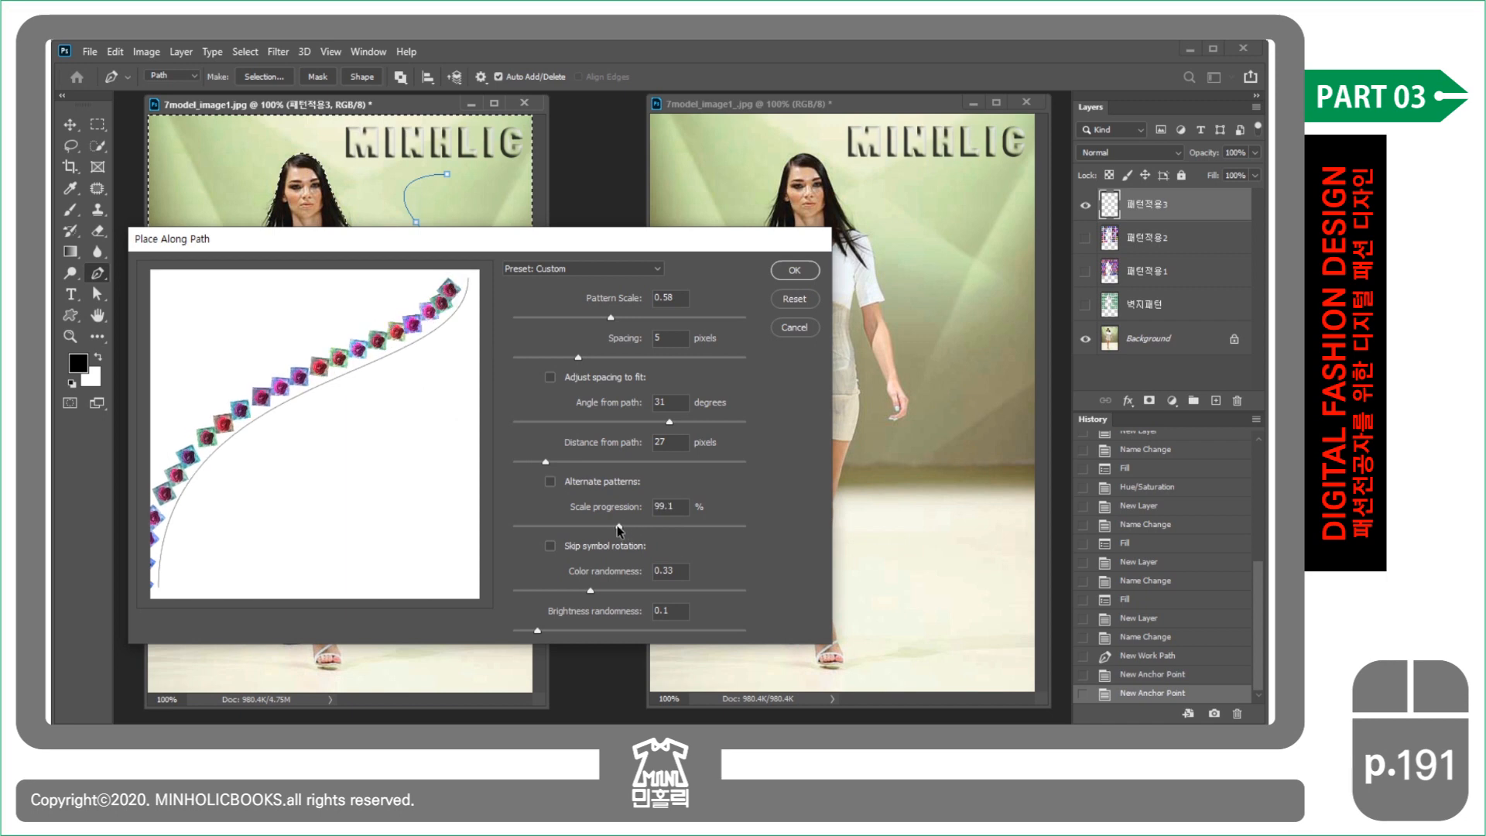
drag(592, 593, 609, 591)
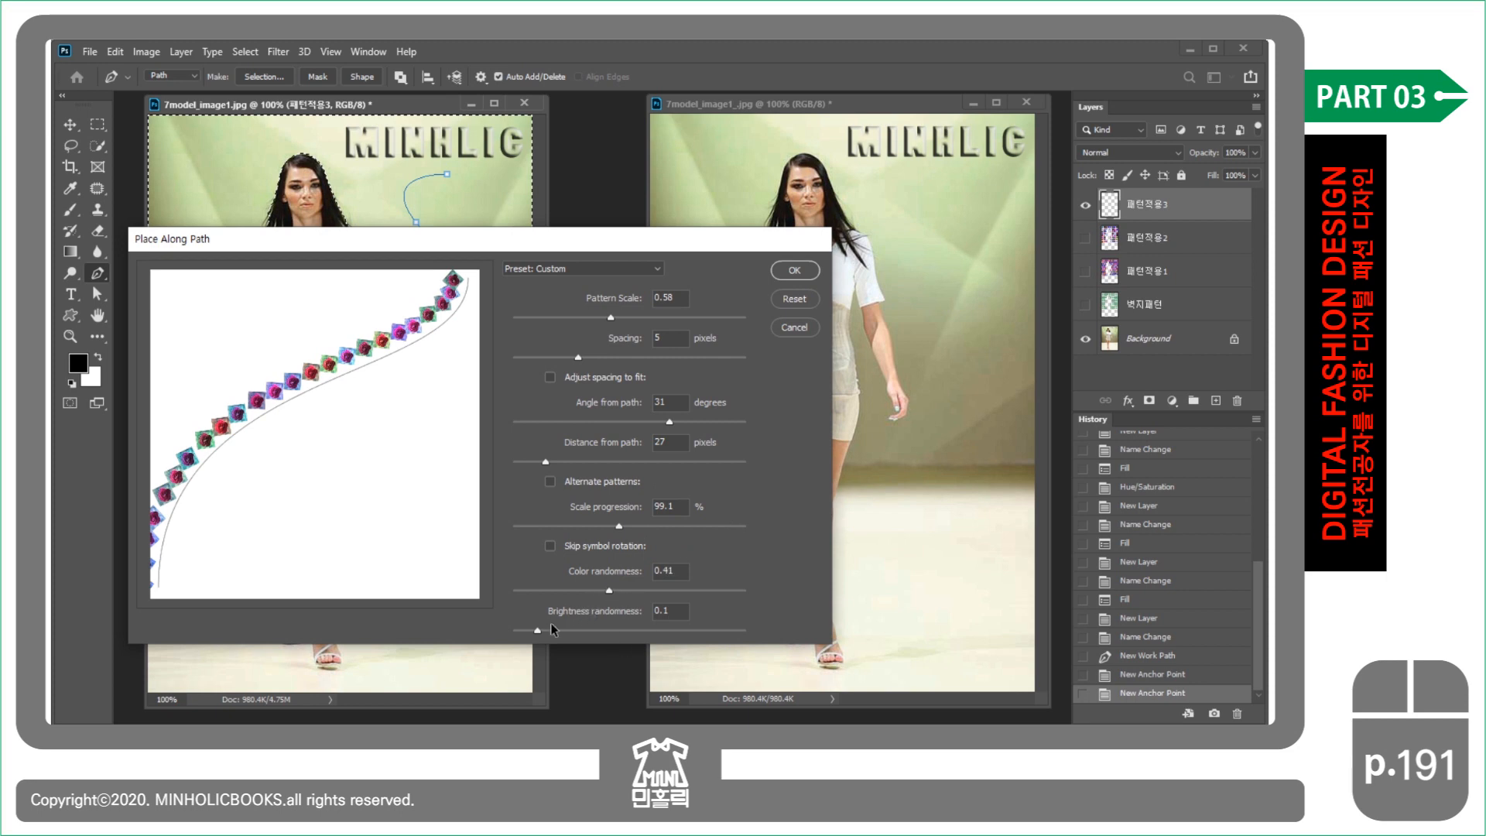
click(807, 276)
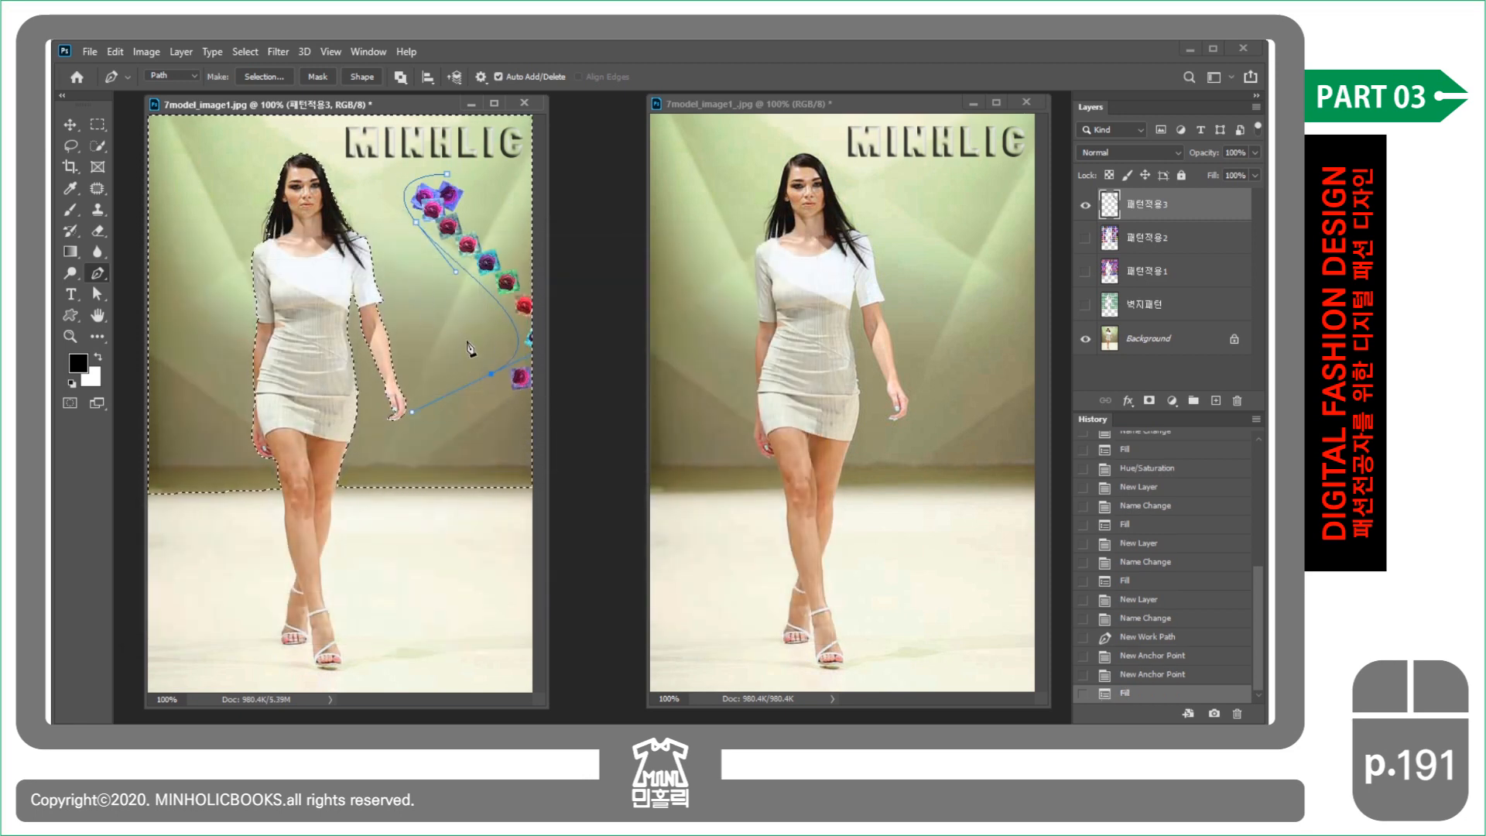
key(Escape)
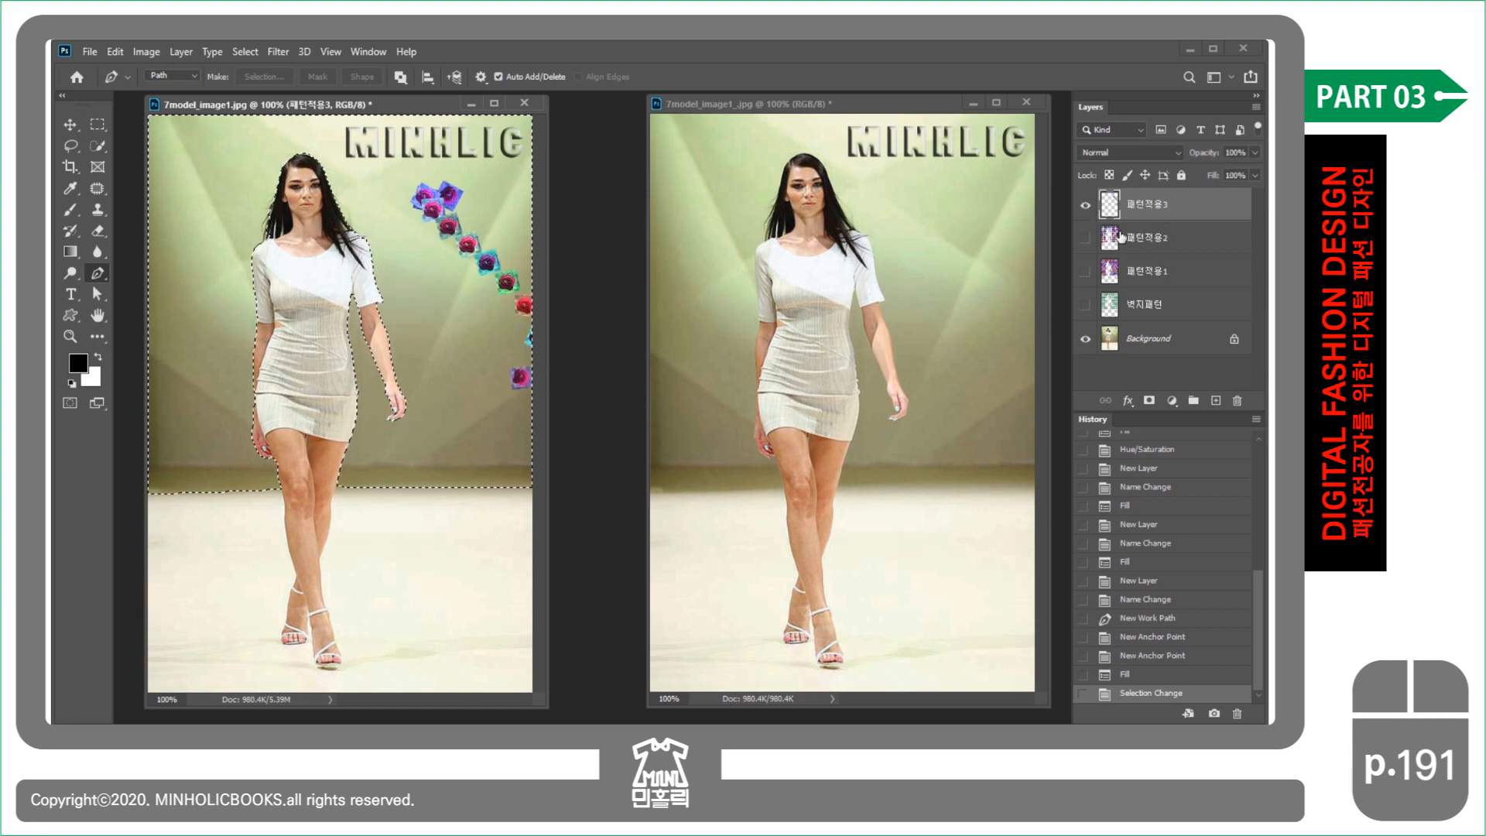
- Hide the 패턴적용3 layer and add a new layer above it named 패턴적용4
click(1088, 208)
click(1215, 401)
double_click(1142, 206)
text(패턴적용4)
key(Return)
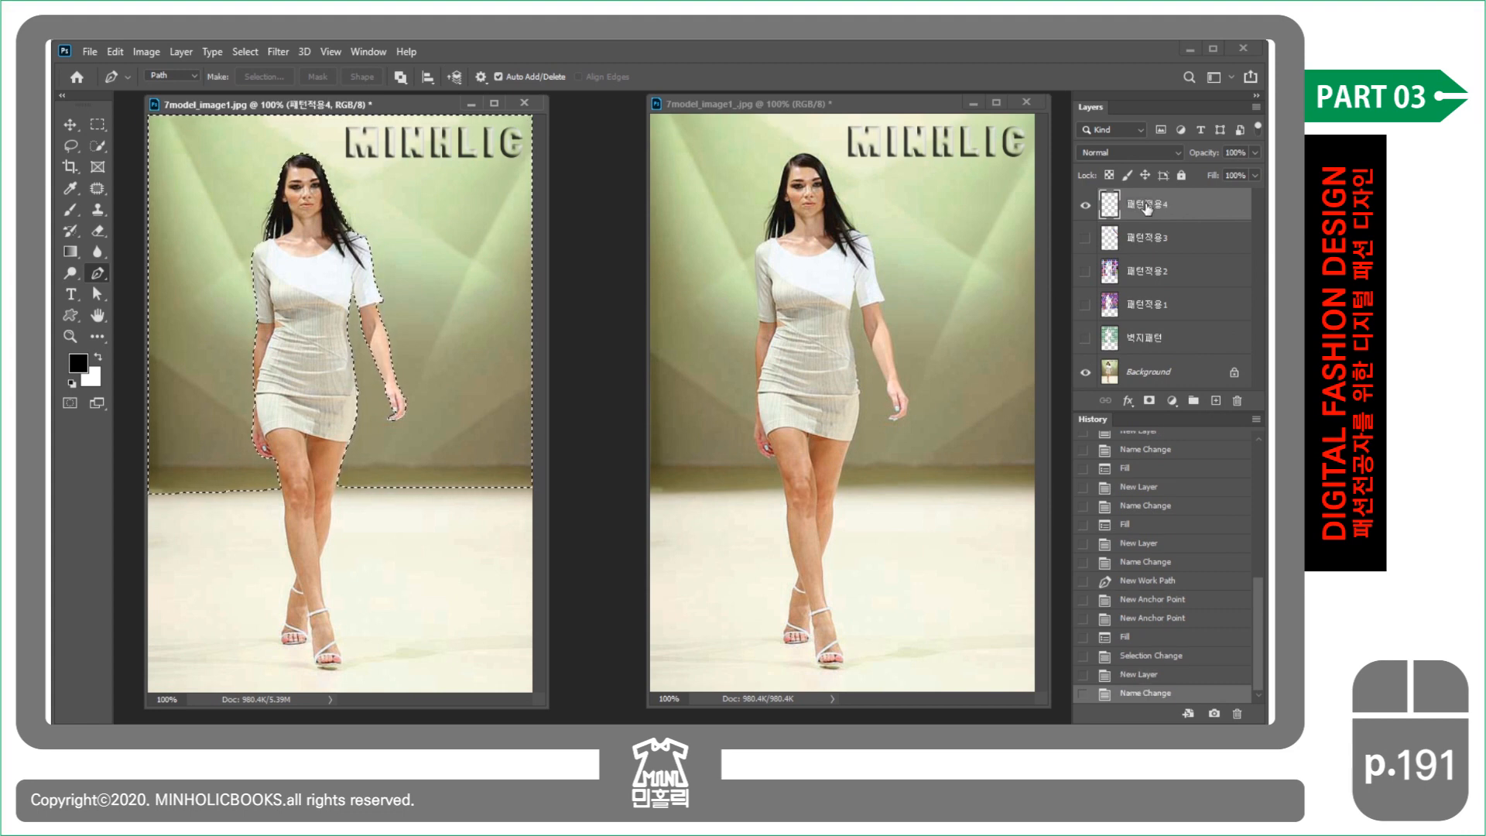
- Start a pattern fill on the 패턴적용4 layer using the Random Fill script
click(114, 52)
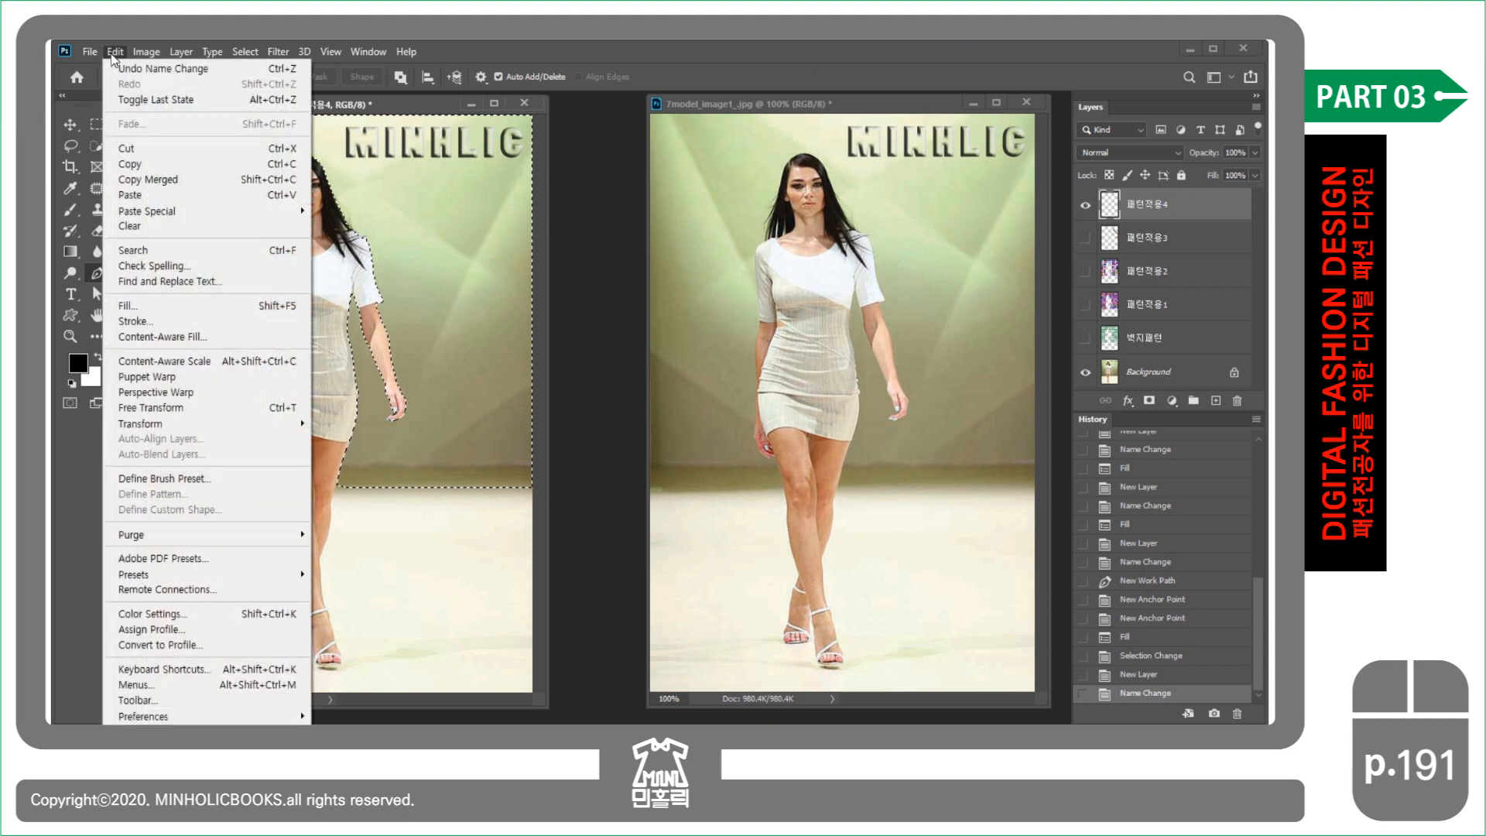
click(128, 306)
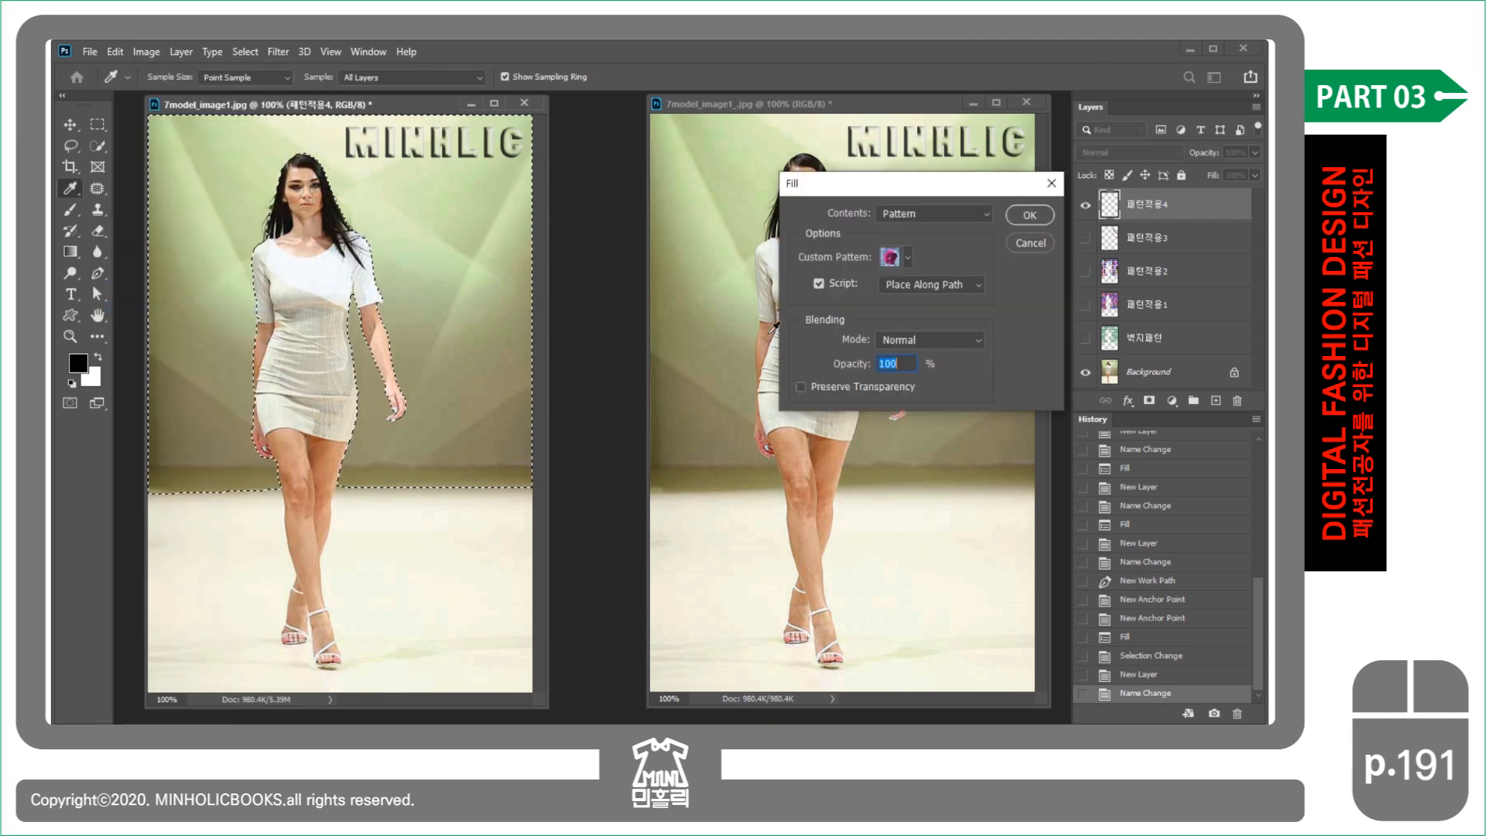
click(961, 287)
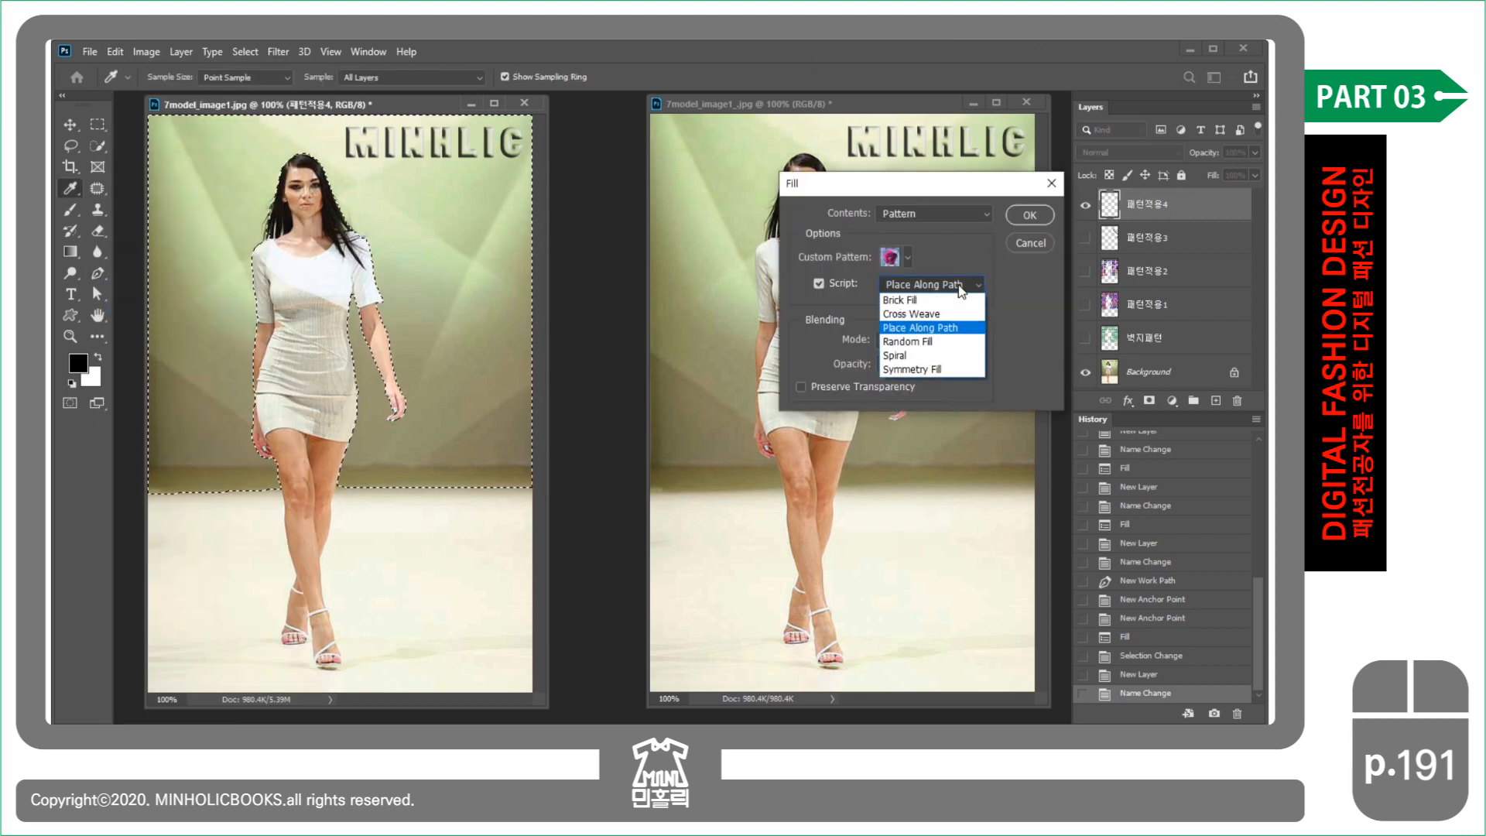
click(928, 342)
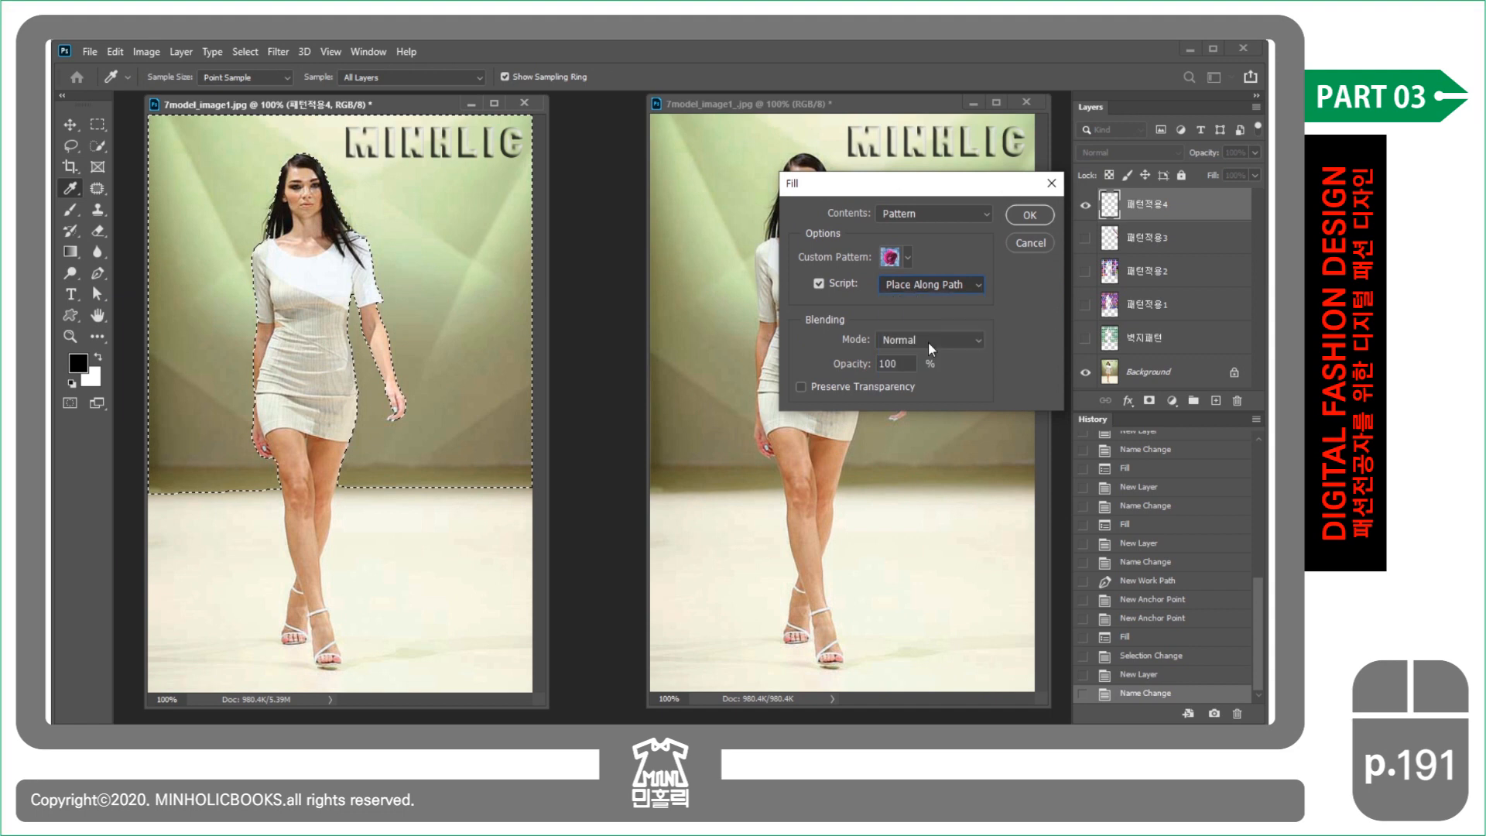
click(1023, 217)
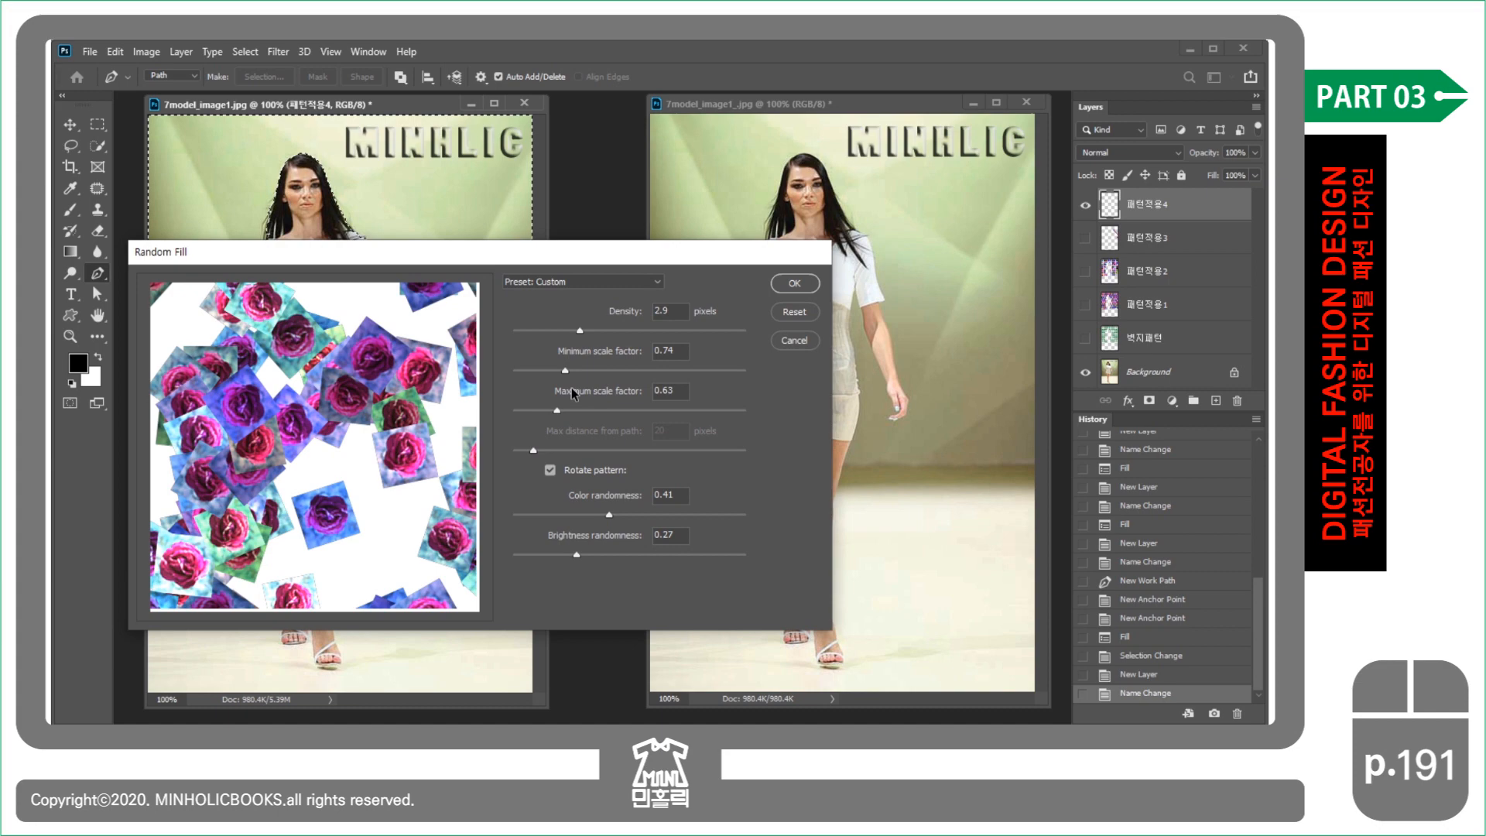
- Apply the Random Fill with density 6.6 pixels, minimum scale 0.15, maximum scale 1.06, color randomness 0.56 and brightness randomness 0.43
drag(619, 330, 665, 331)
drag(565, 371, 534, 373)
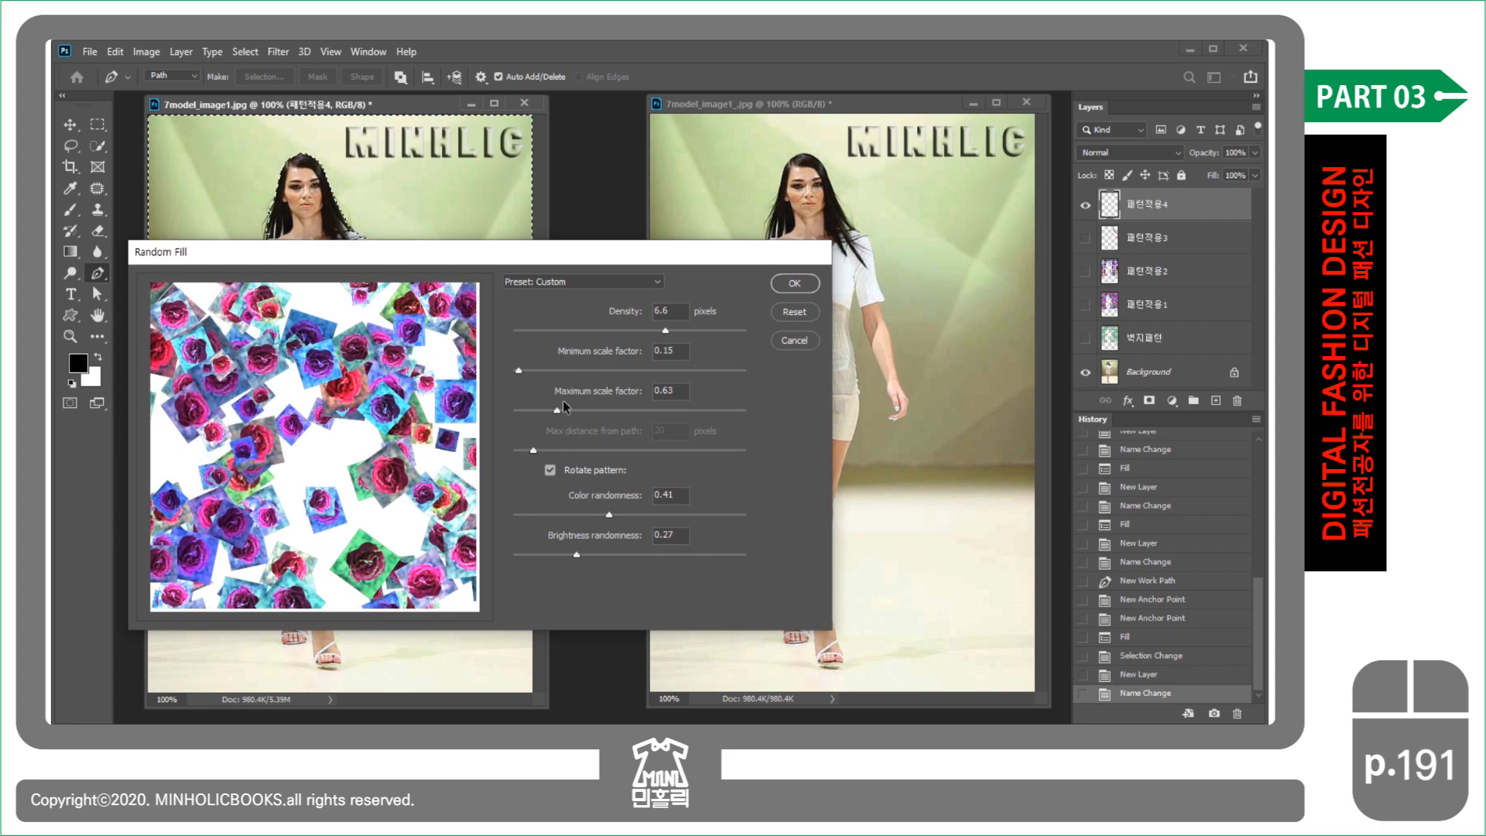
drag(582, 411, 592, 411)
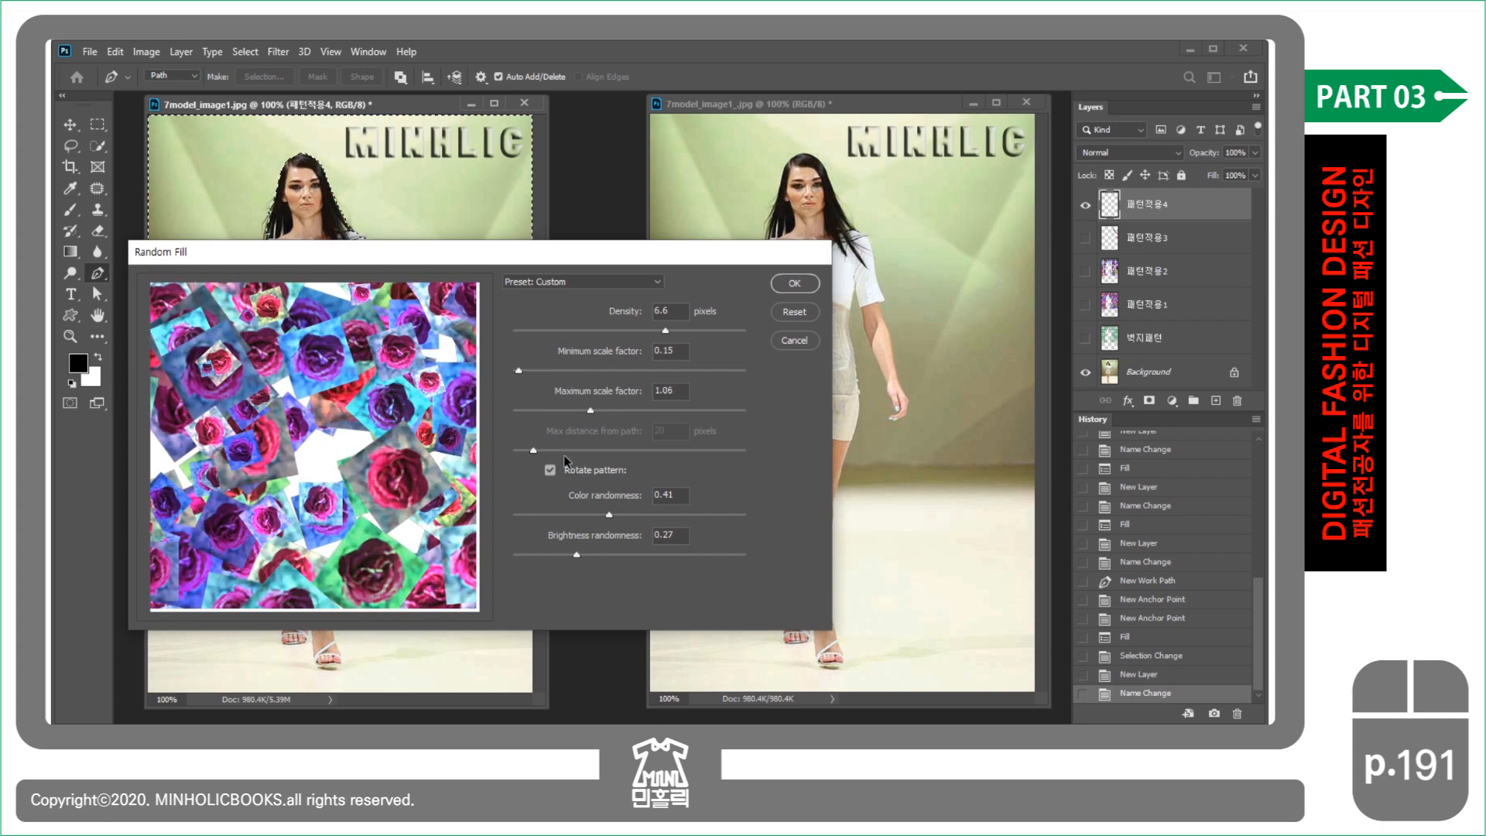
click(642, 514)
drag(600, 556, 613, 555)
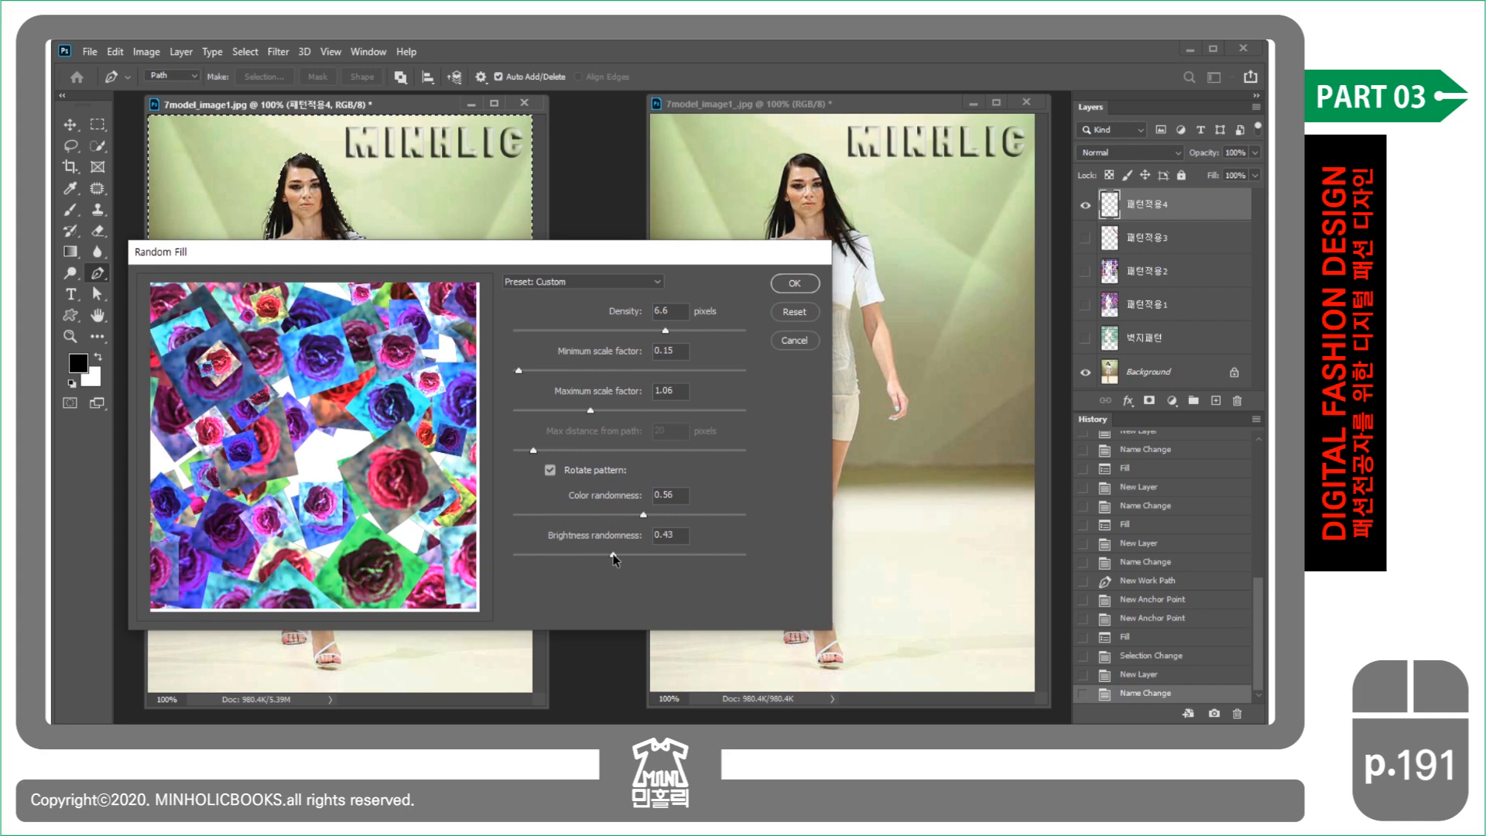
click(795, 286)
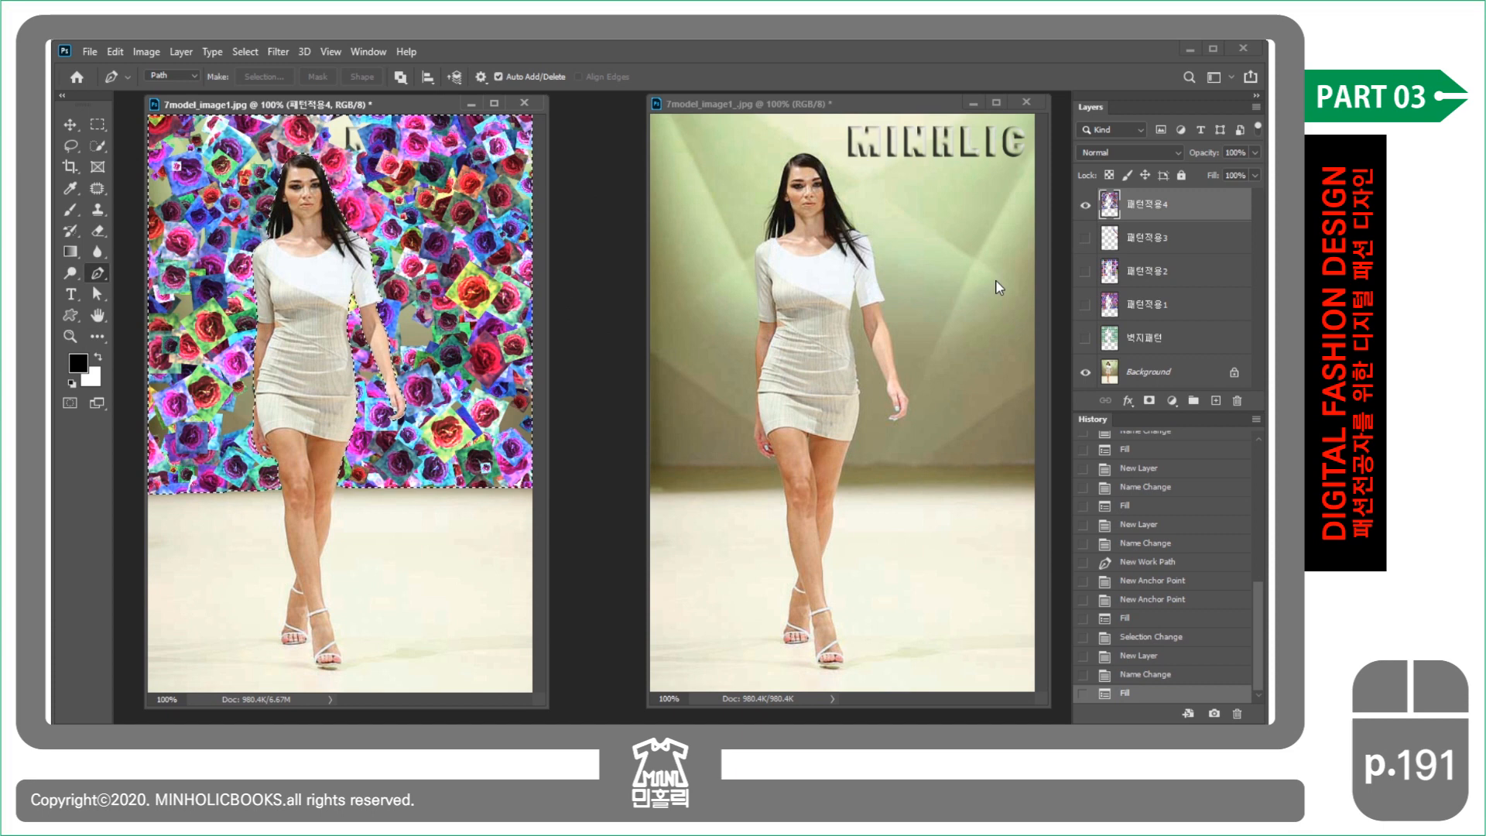
- Hide the 패턴적용4 layer and add a new layer above it named 패턴적용5
click(1086, 207)
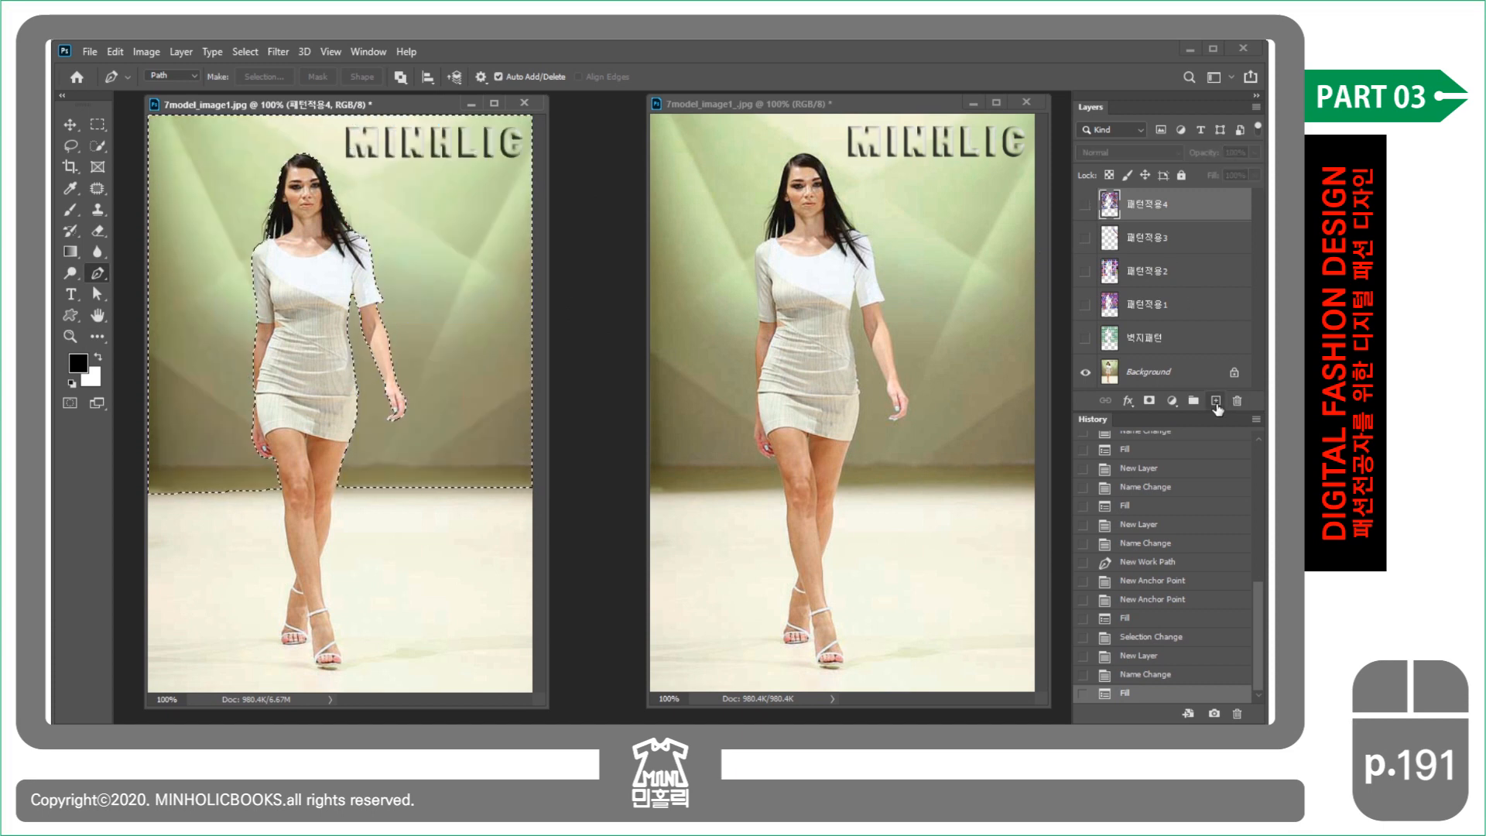
click(1215, 400)
double_click(1144, 205)
text(패턴적)
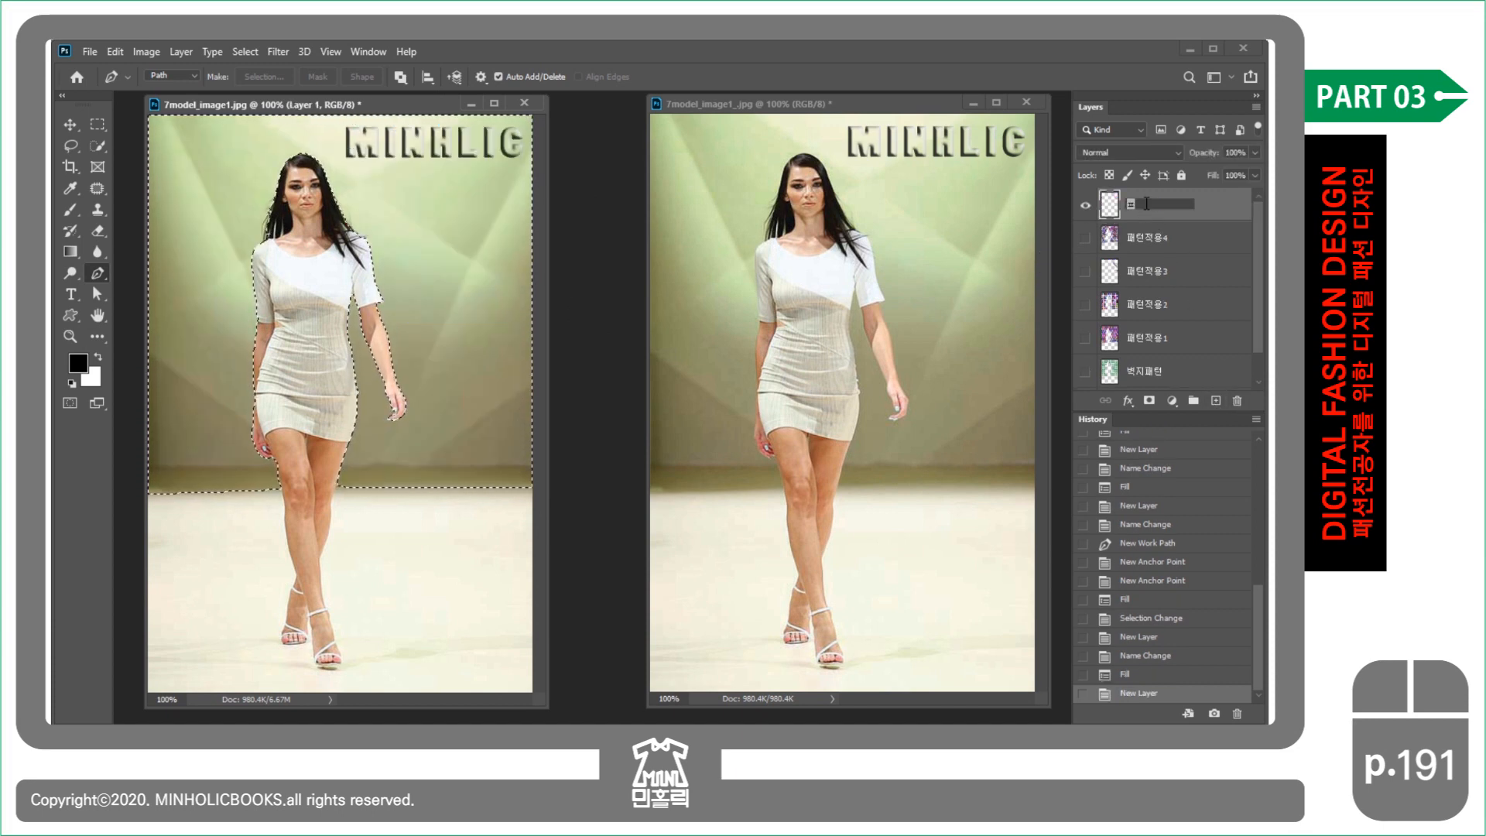
text(용5)
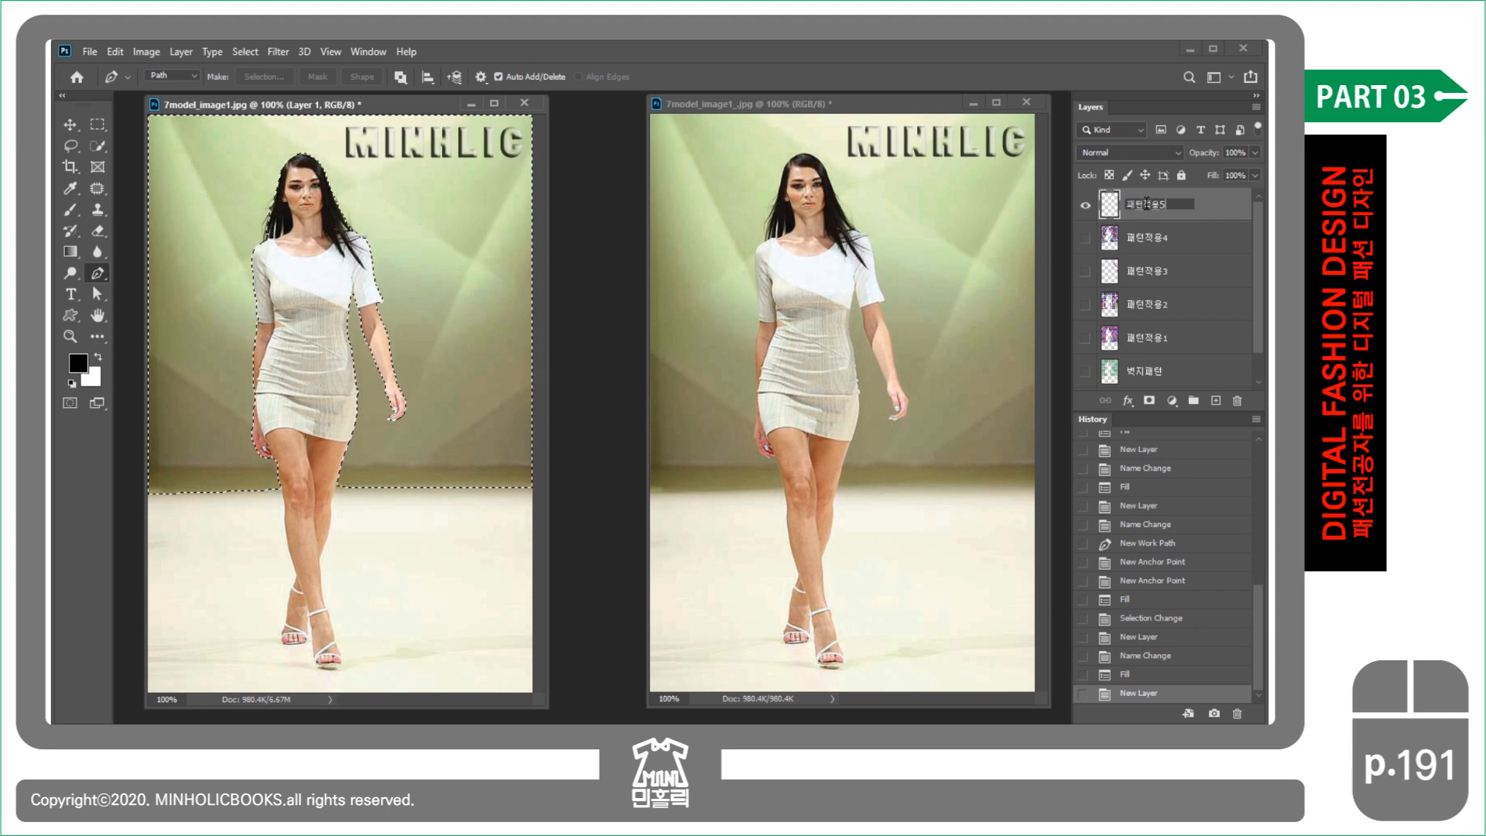
key(Return)
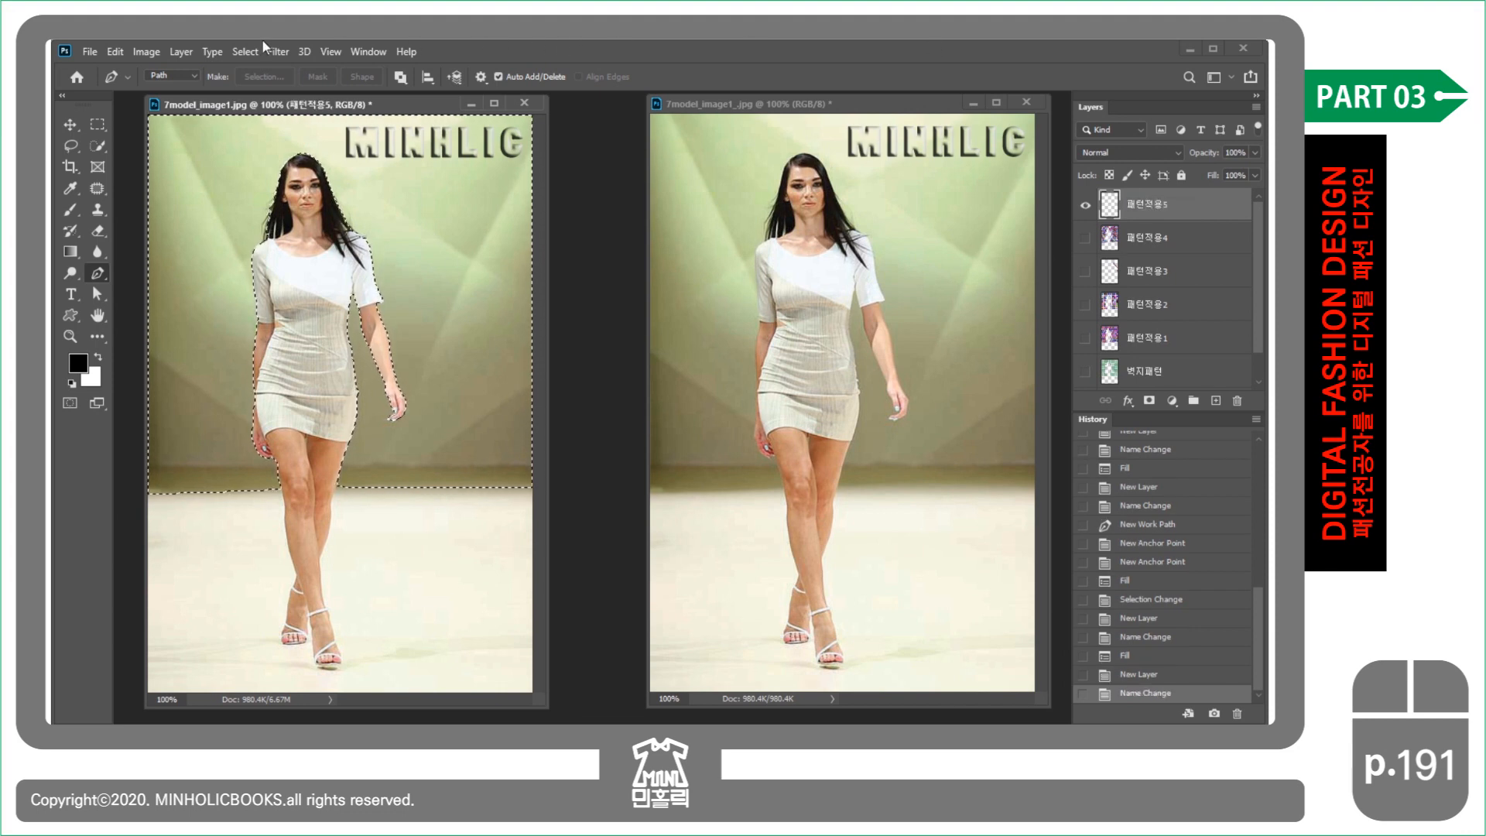
- Start a pattern fill on the 패턴적용5 layer using the Spiral script
click(114, 53)
click(169, 308)
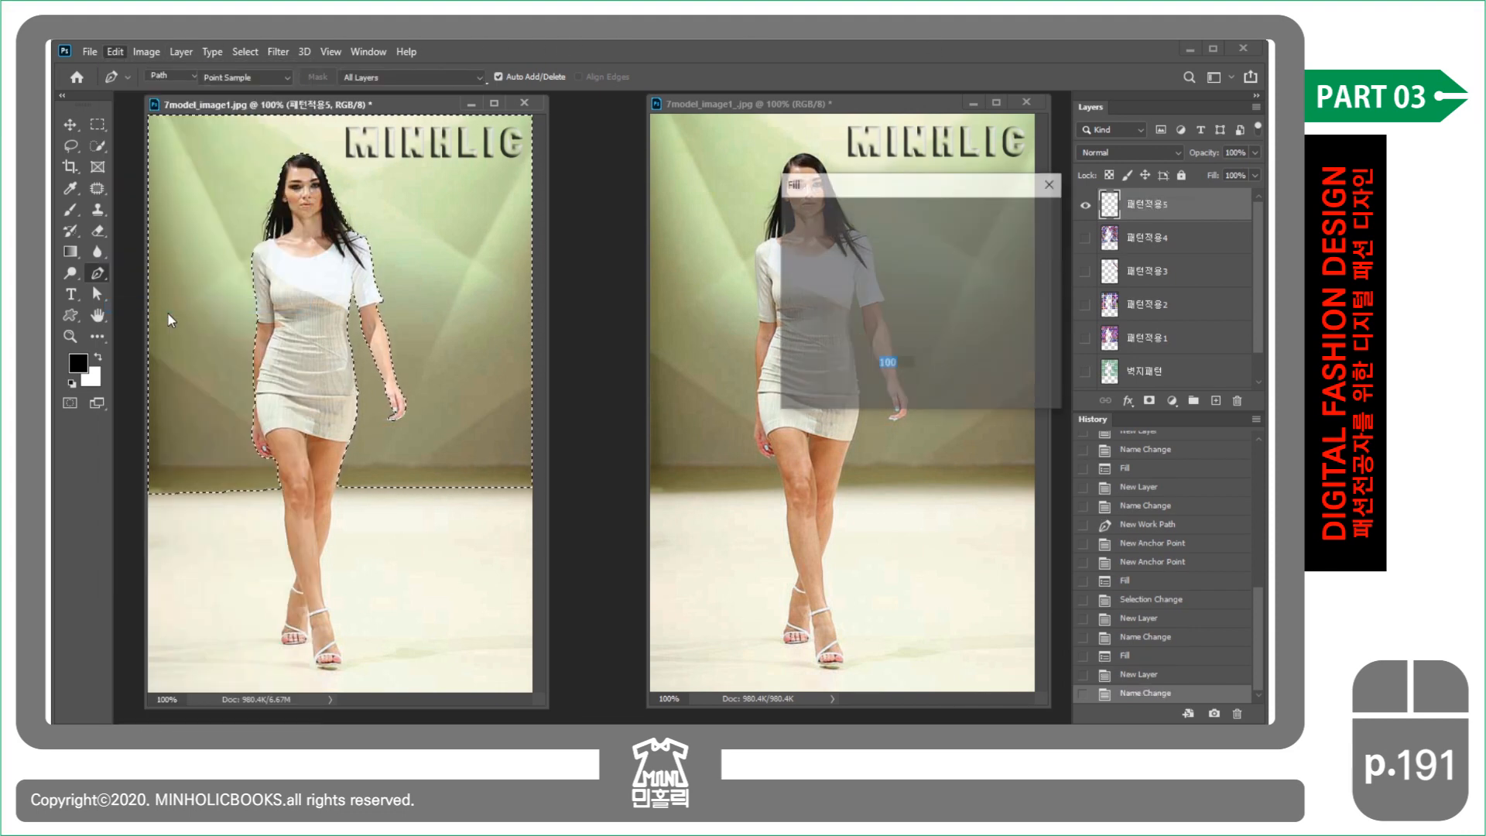
click(918, 286)
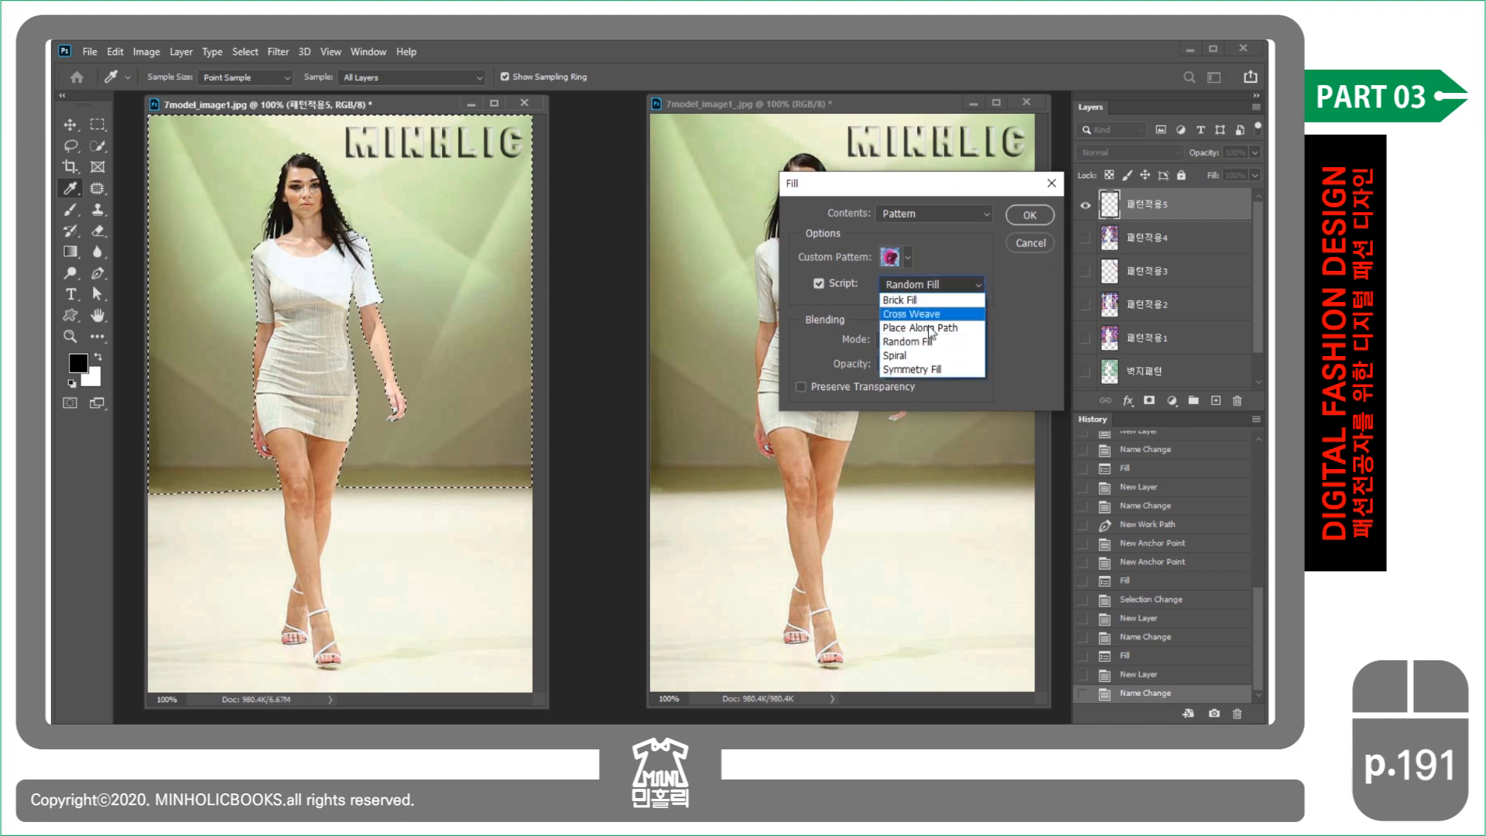
click(896, 356)
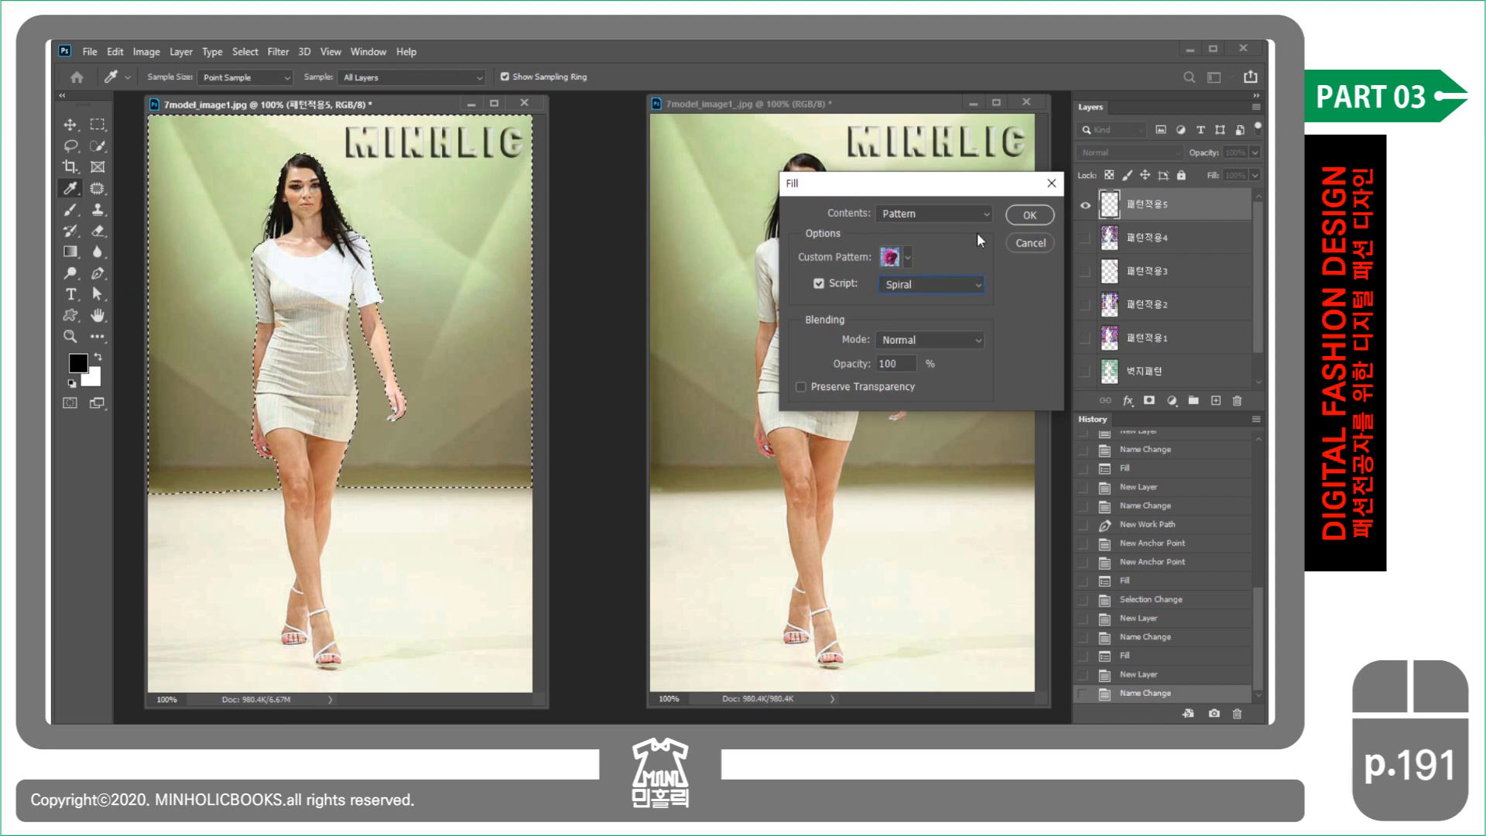
click(1029, 215)
key(p)
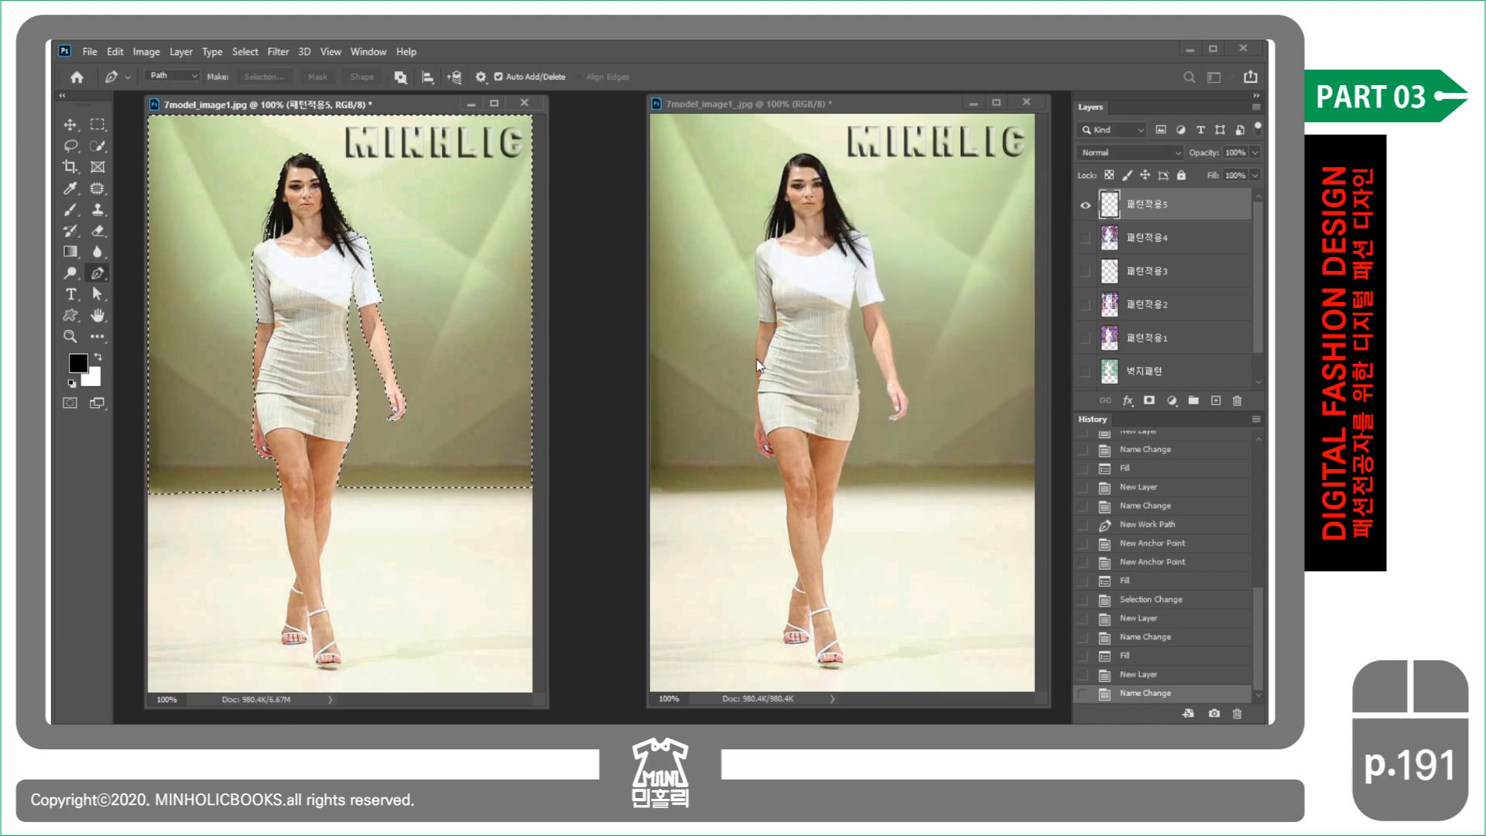
- Set pattern scale 0.85, ring spacing -11, pattern spacing -1 and color randomness 0.37, raise brightness randomness, and apply the Spiral fill
drag(694, 330, 664, 330)
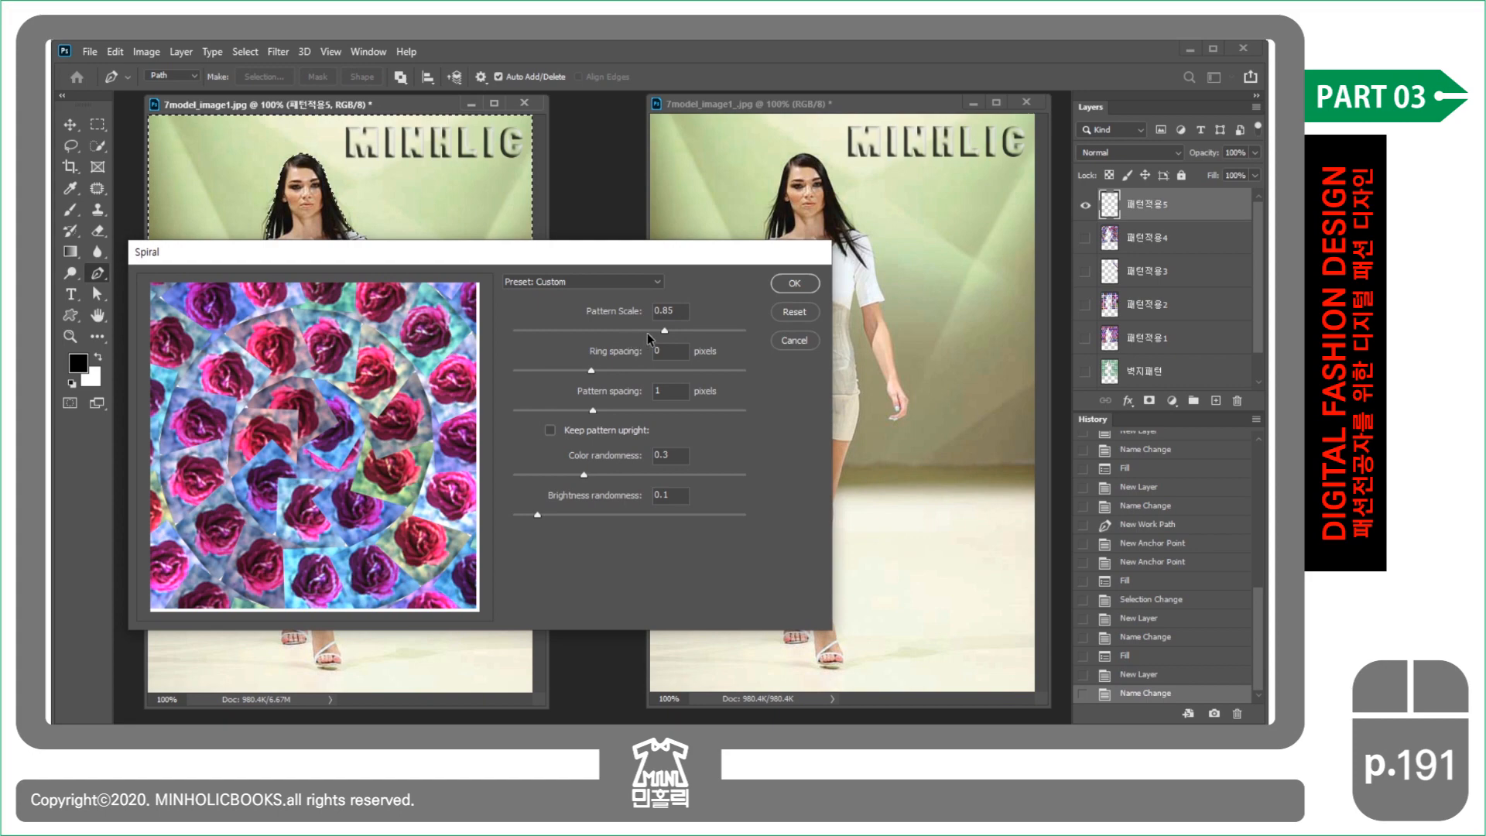
drag(603, 368, 573, 370)
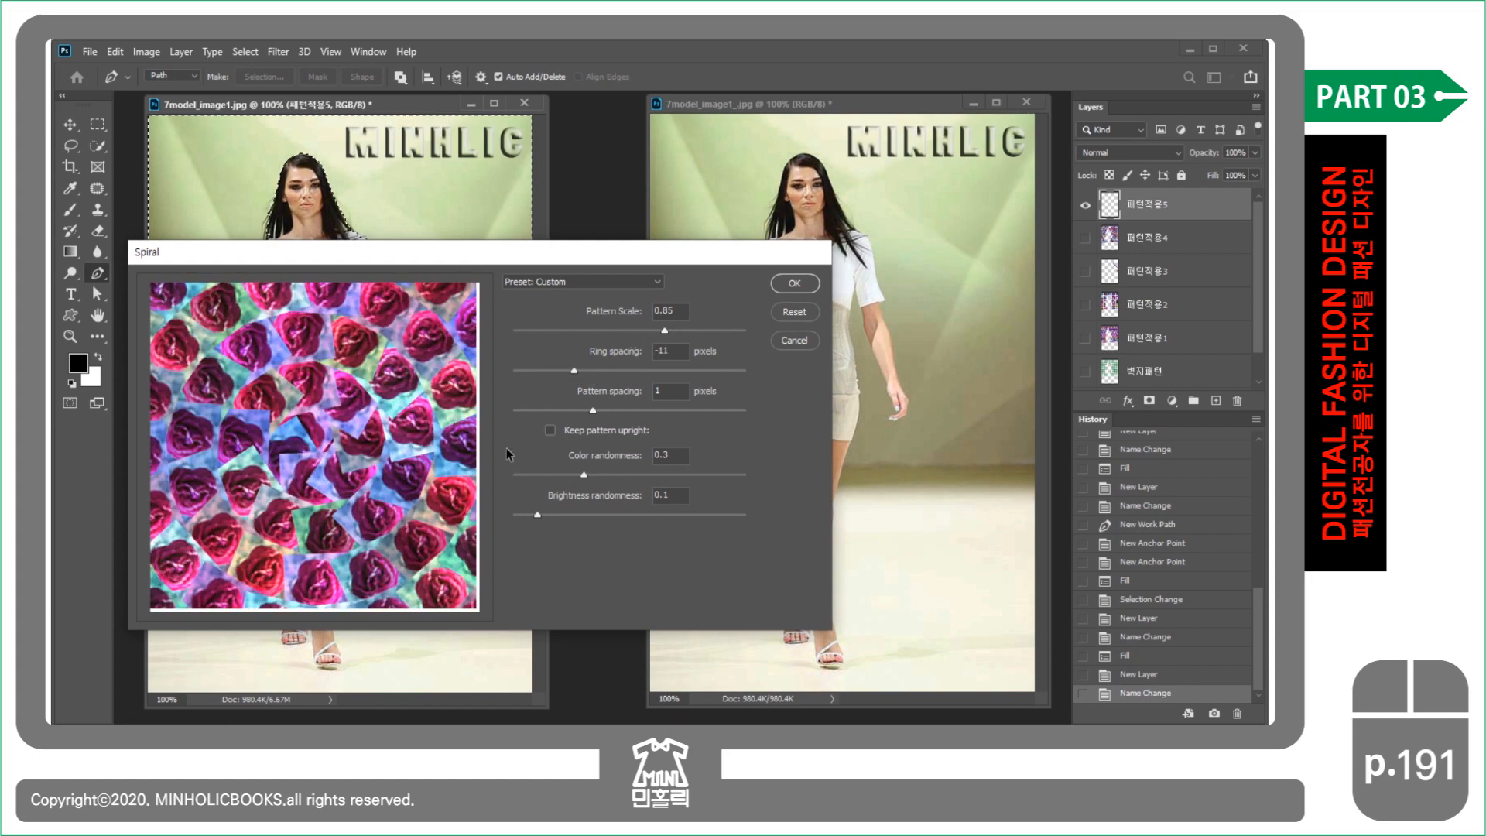
drag(608, 411, 588, 411)
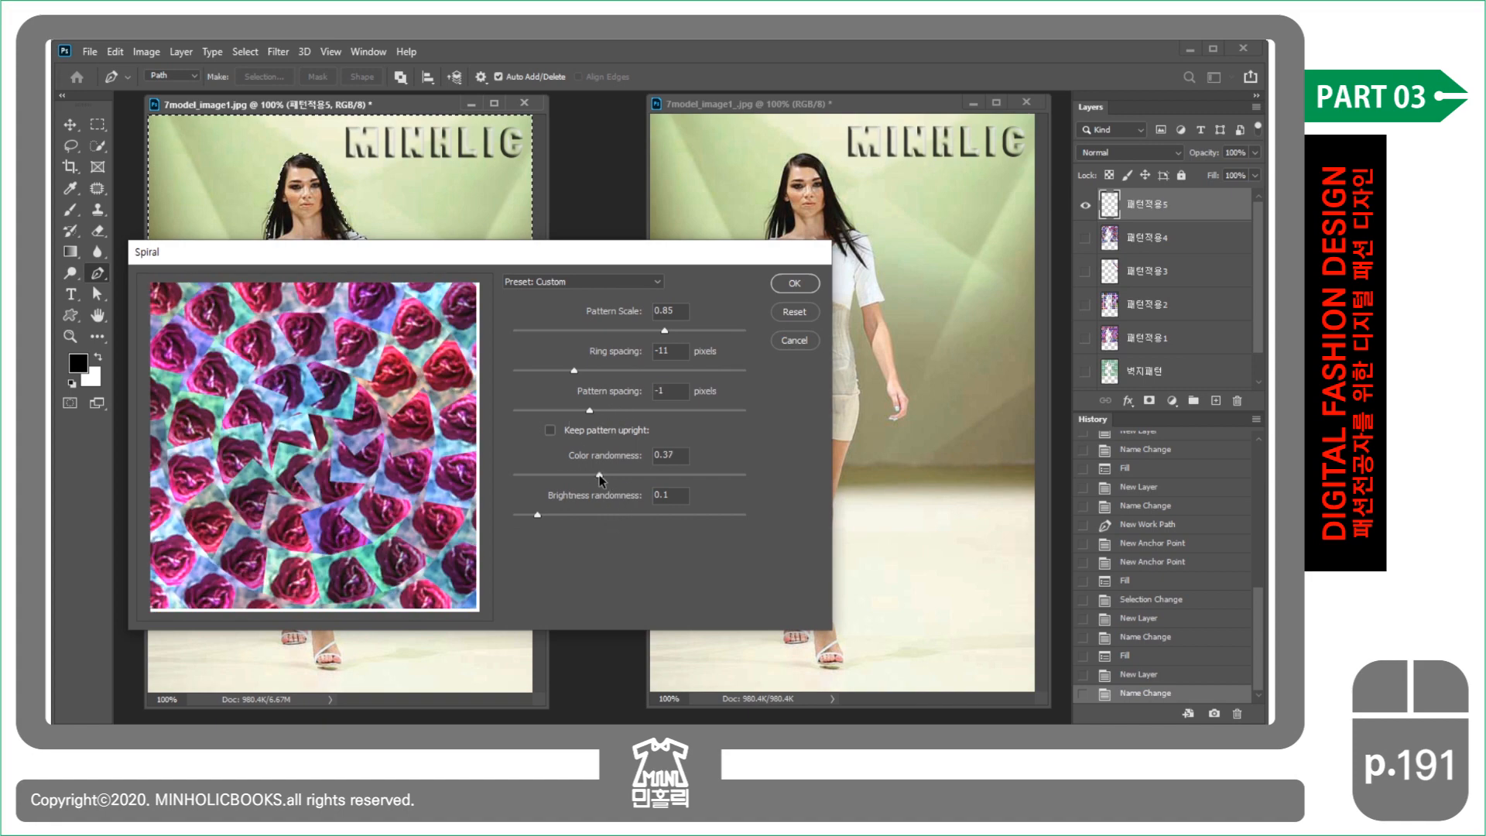
drag(554, 517, 570, 515)
click(811, 286)
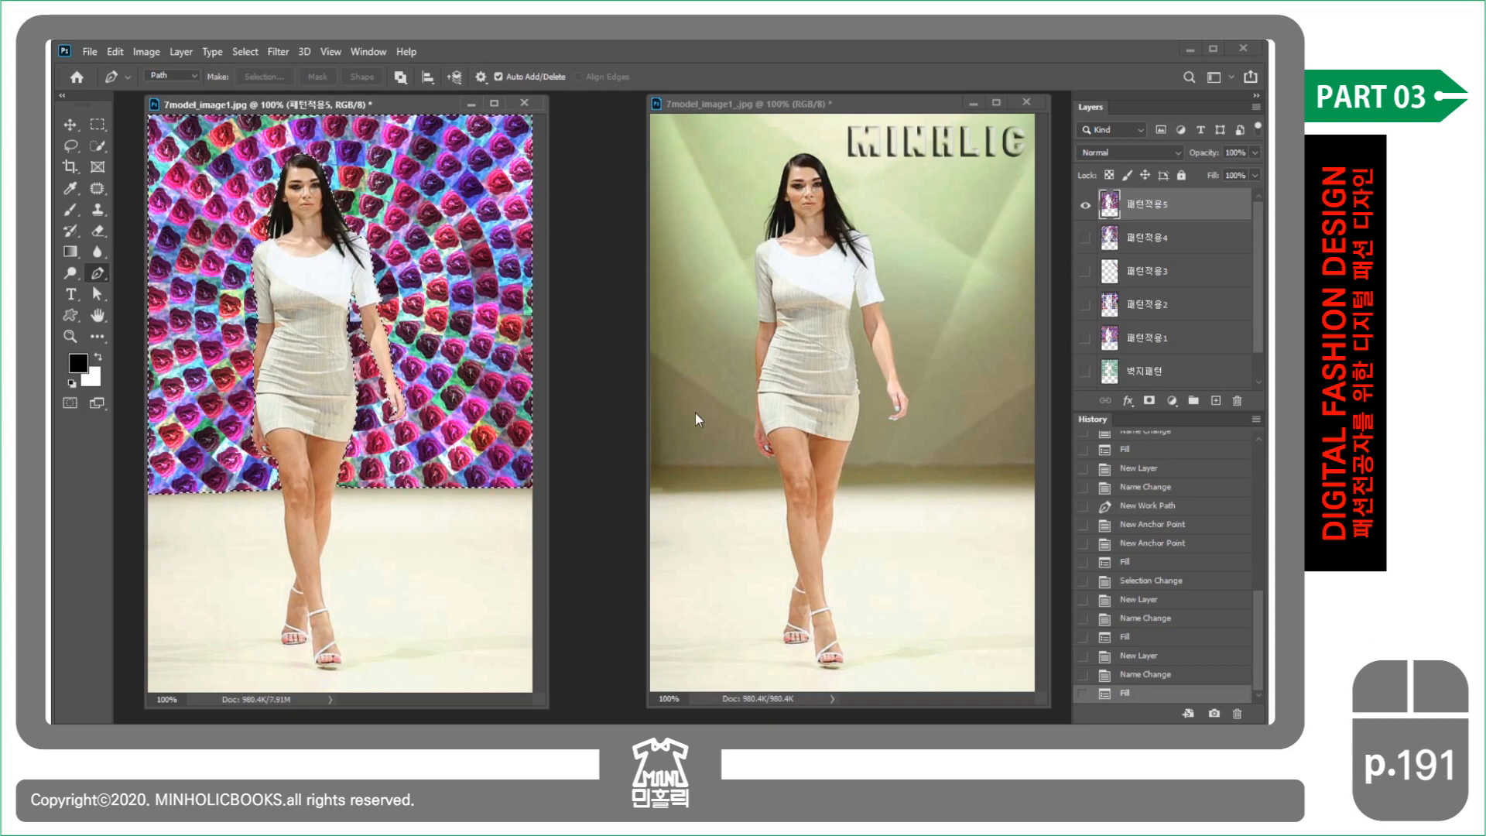
- Hide the 패턴적용5 layer and add a new layer above it named 패턴적용6
click(1085, 206)
click(1215, 400)
double_click(1143, 204)
text(패턴적용)
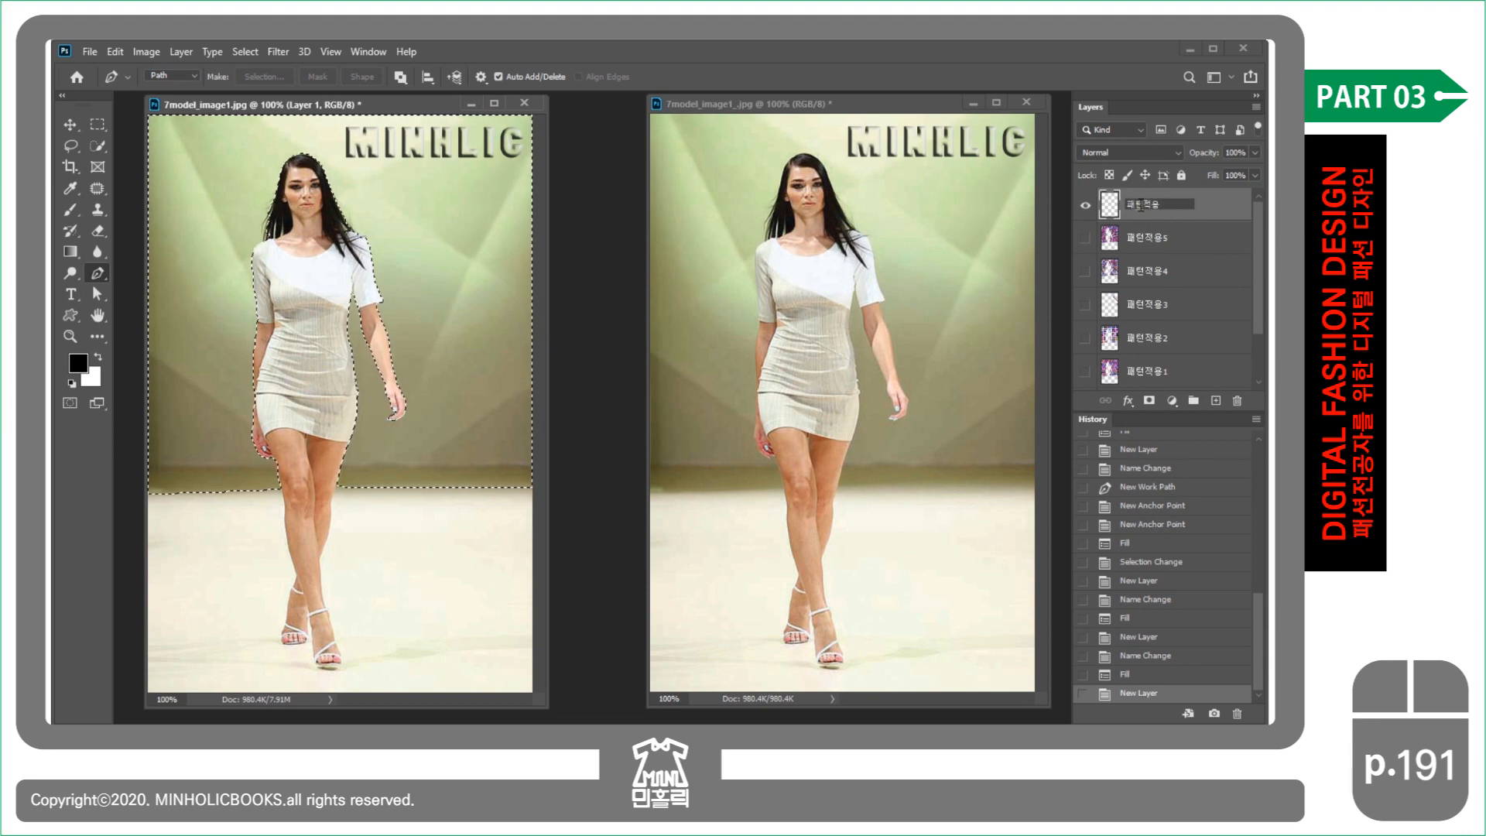
text(6)
key(Return)
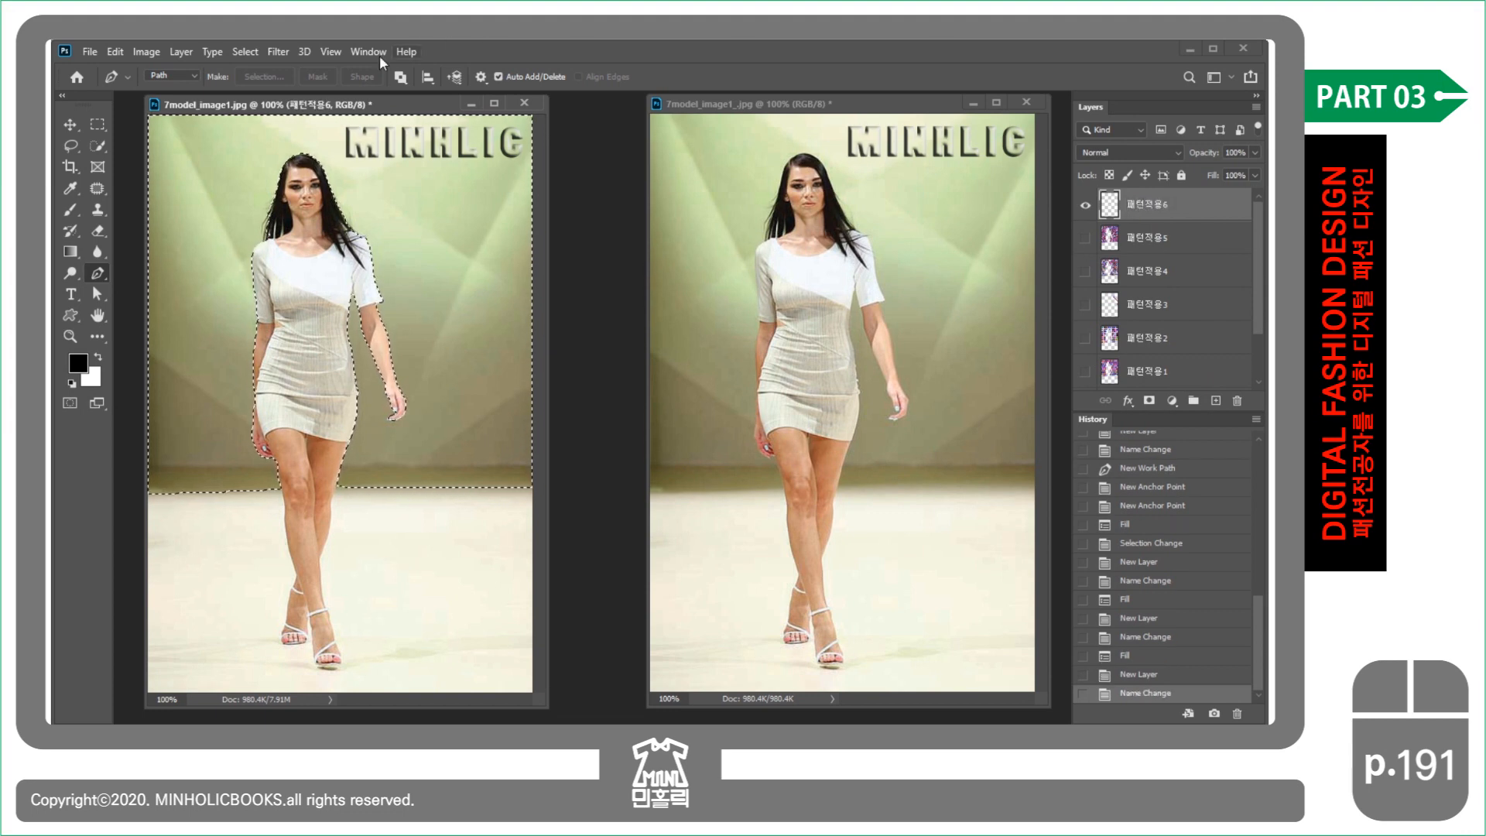
- Start a pattern fill on the 패턴적용6 layer using the Symmetry Fill script
click(114, 51)
click(141, 305)
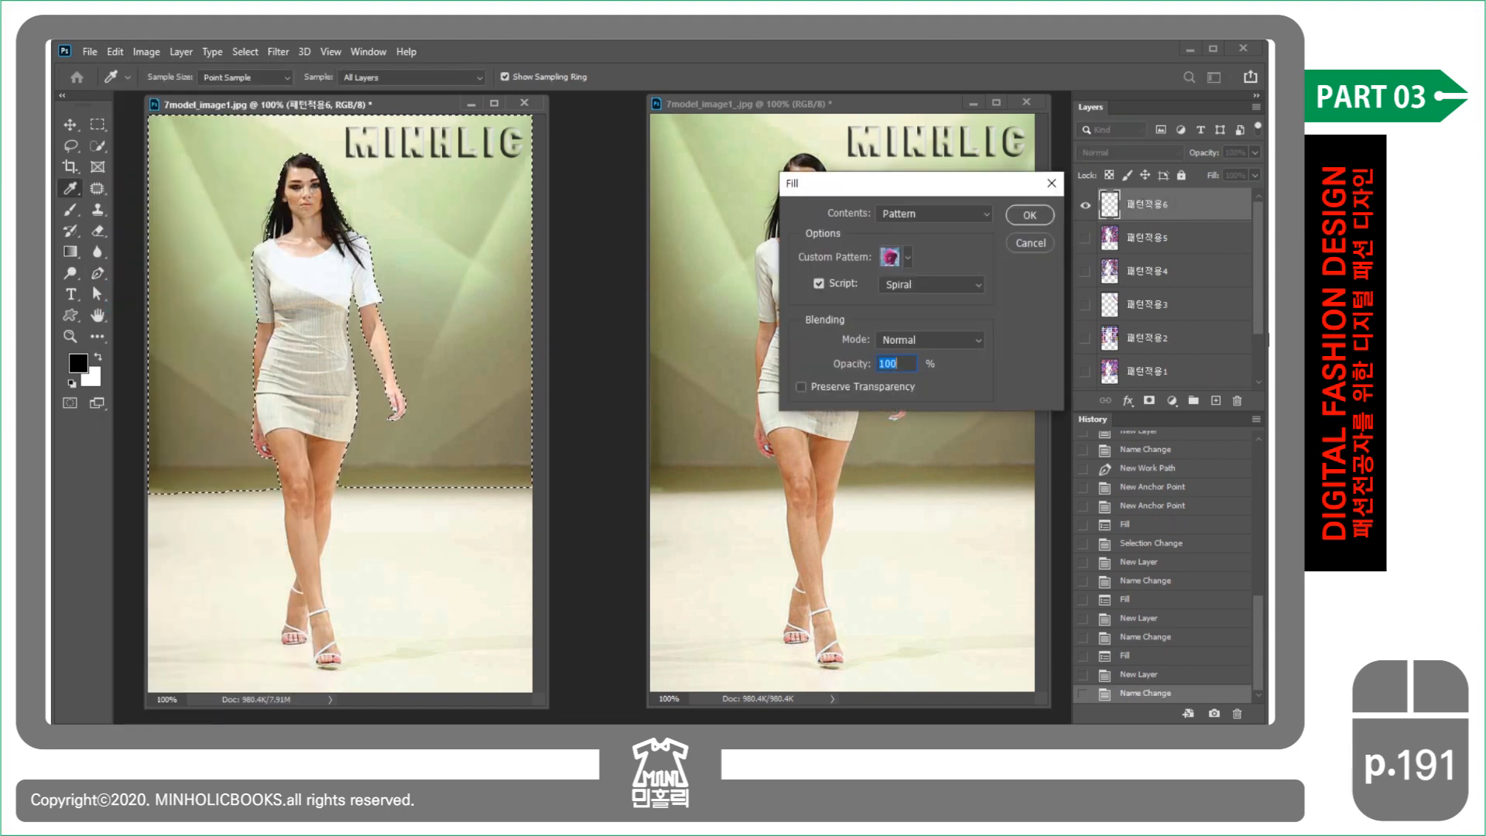
click(912, 284)
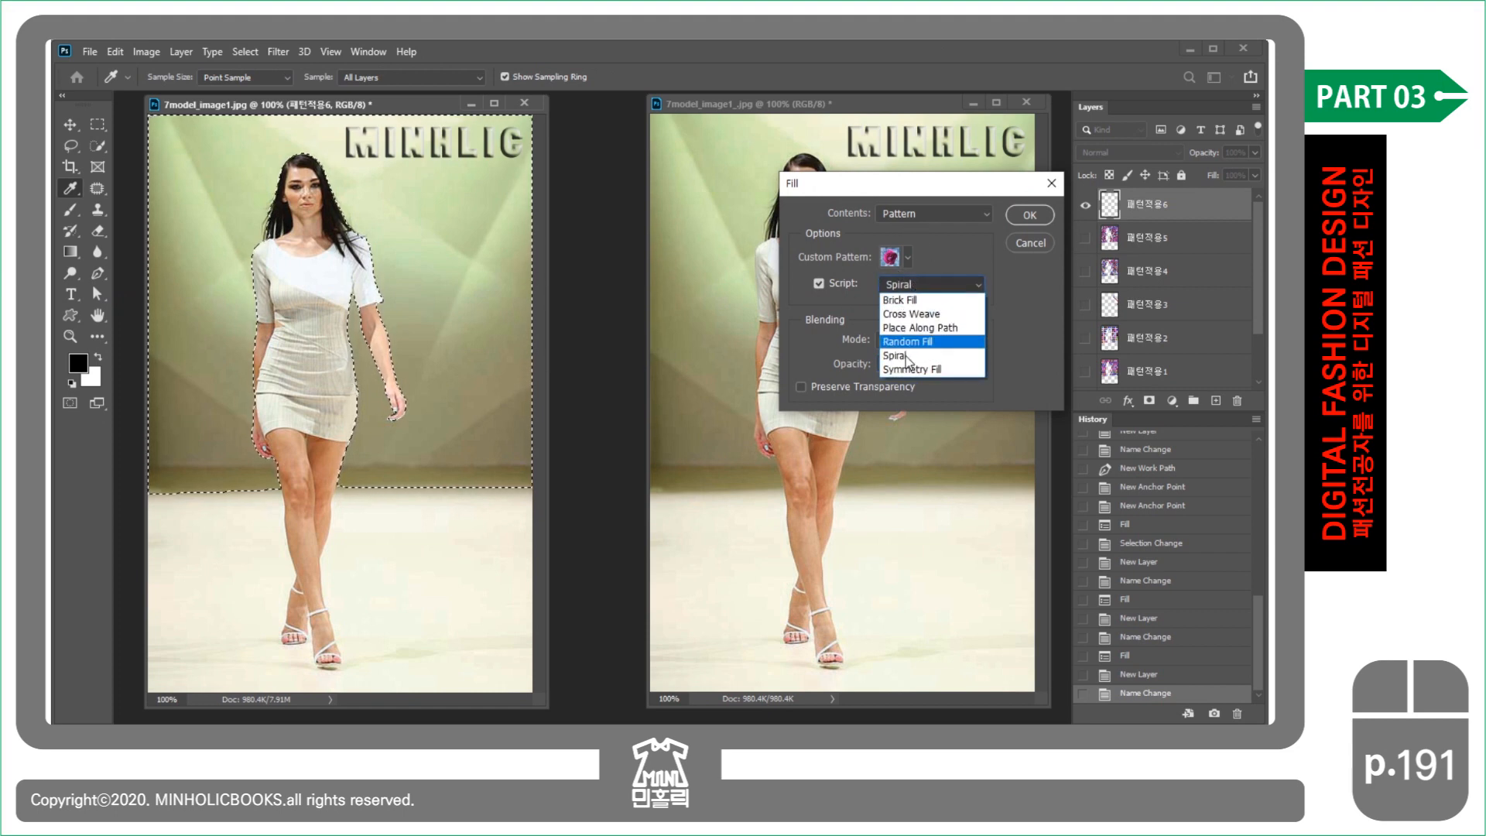
click(902, 365)
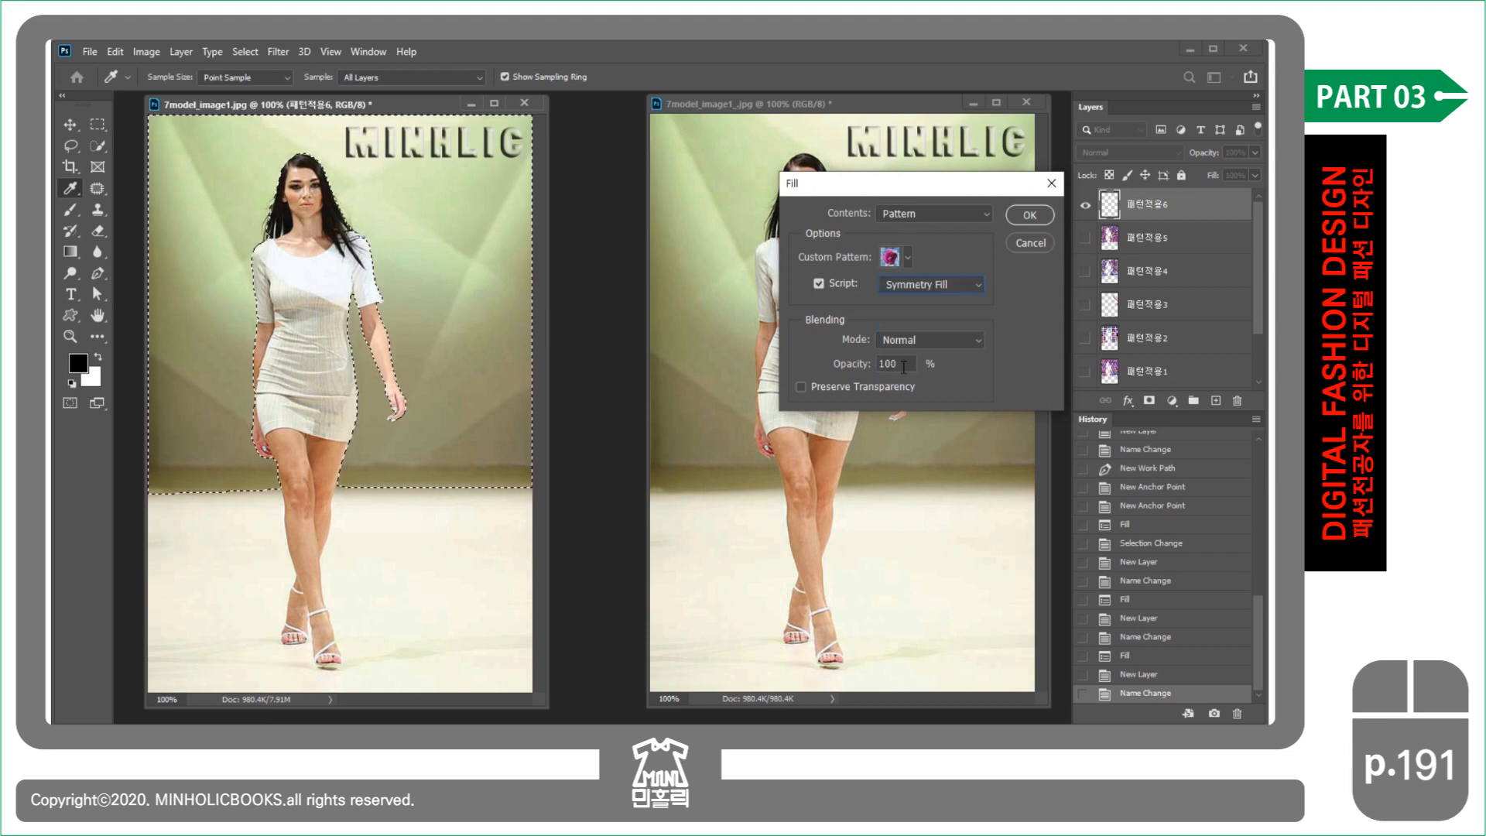
click(1029, 216)
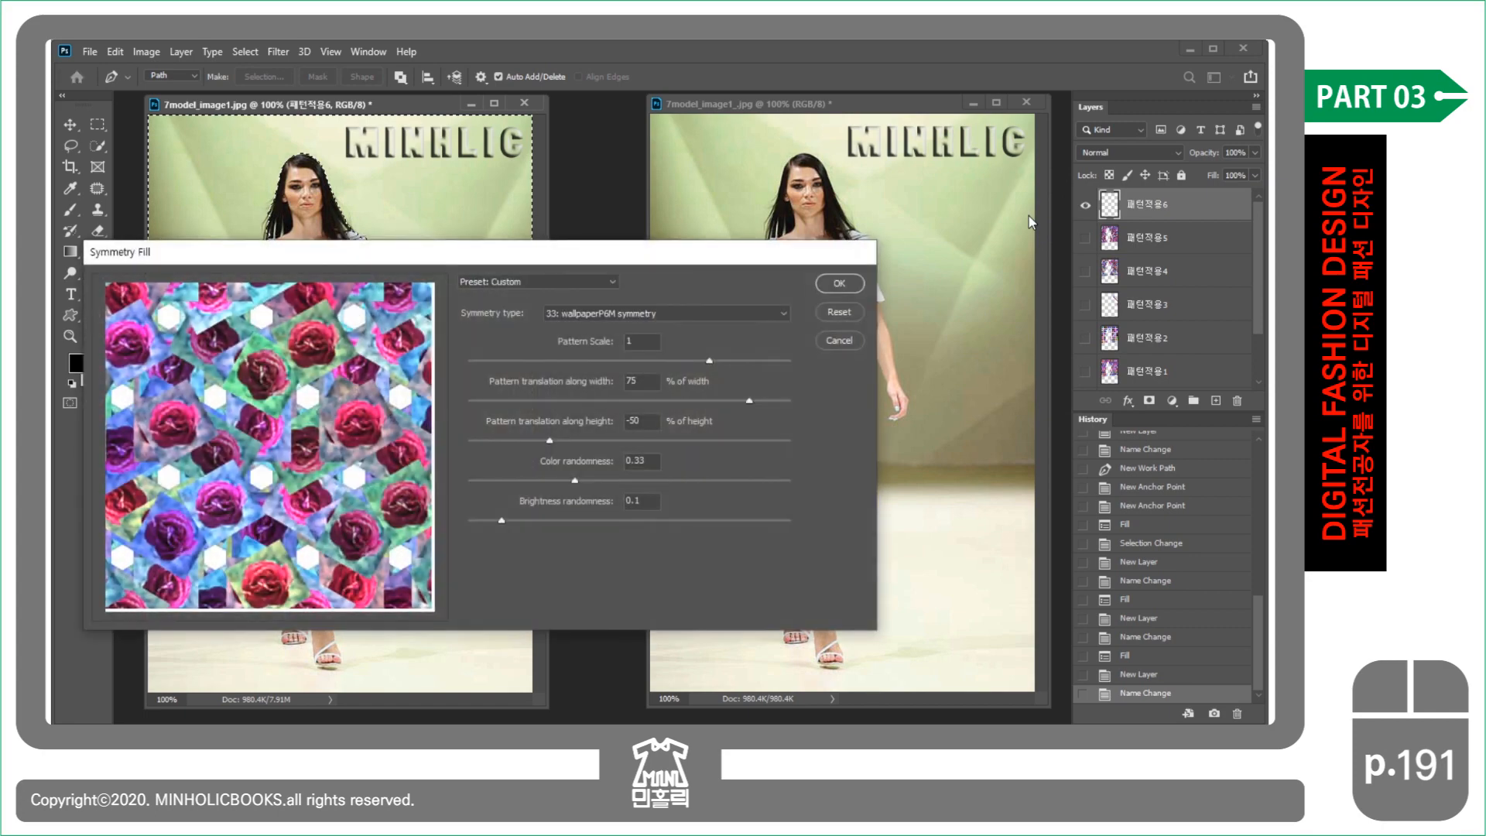
- Set the pattern scale to 1.1, translation along width to 74% and color randomness to 0.41, and apply the Symmetry Fill
drag(681, 362, 740, 361)
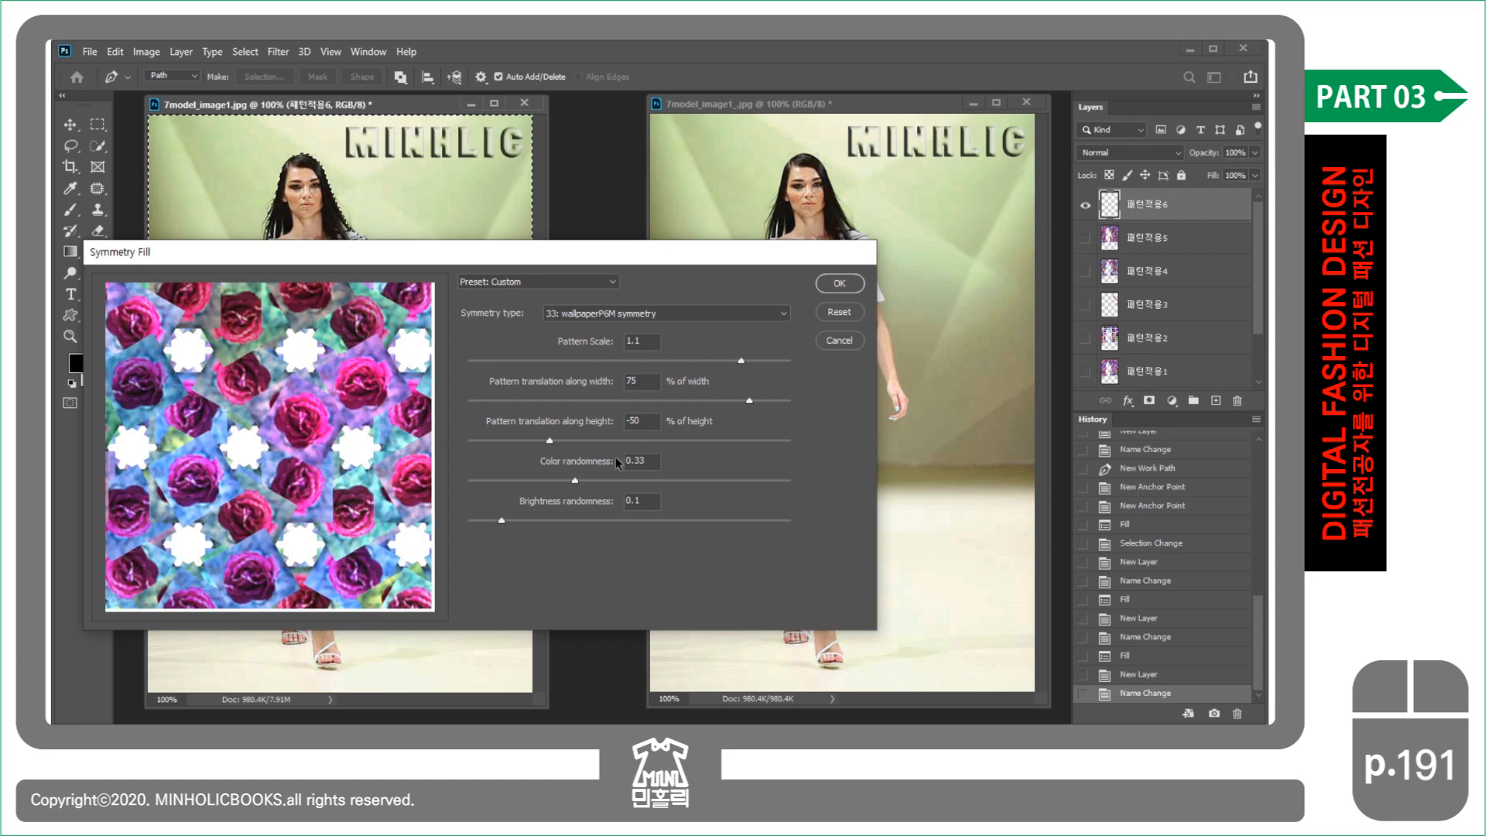
drag(708, 402, 746, 402)
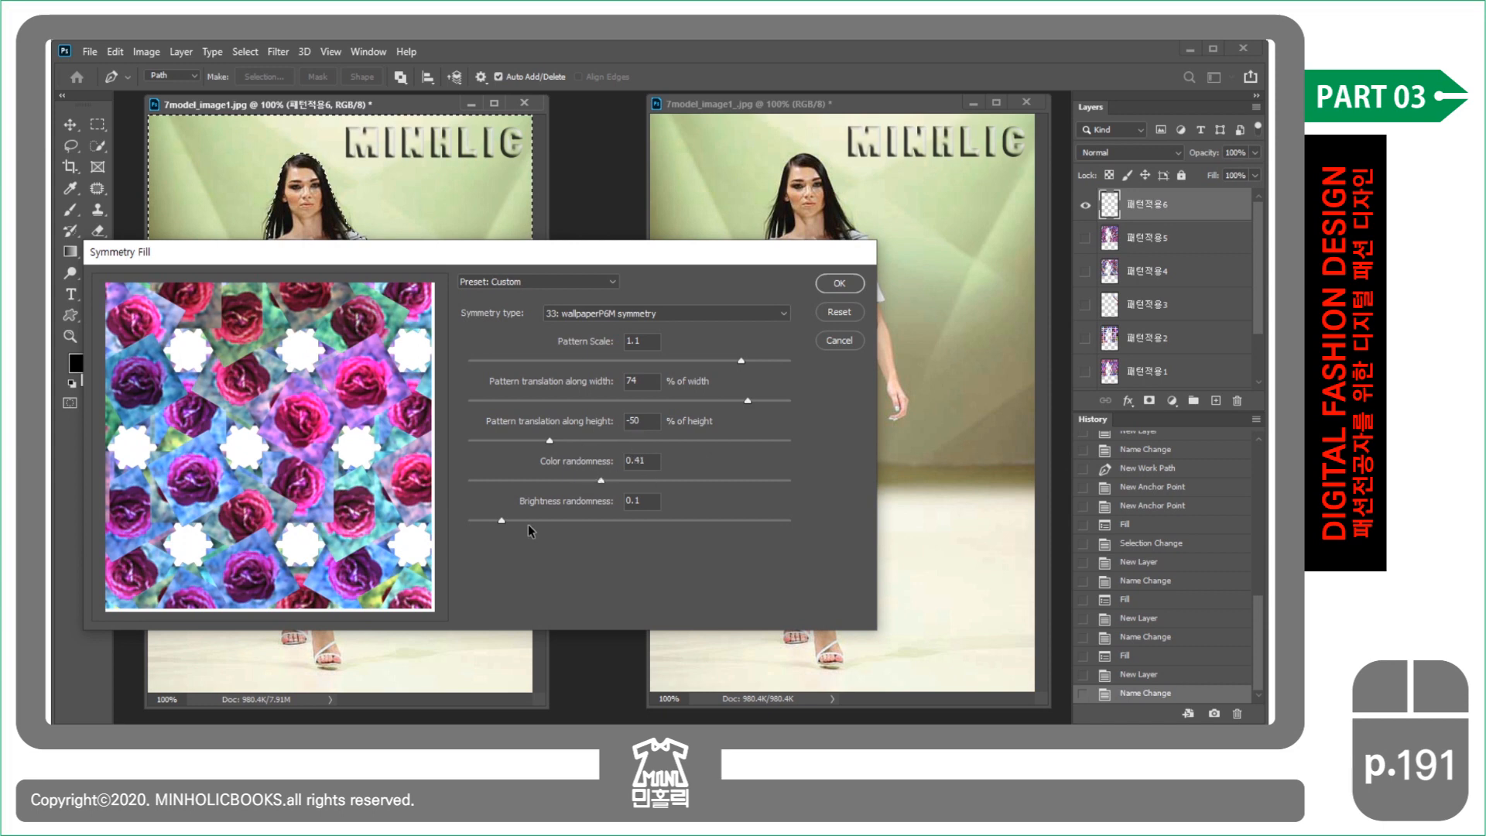
click(820, 284)
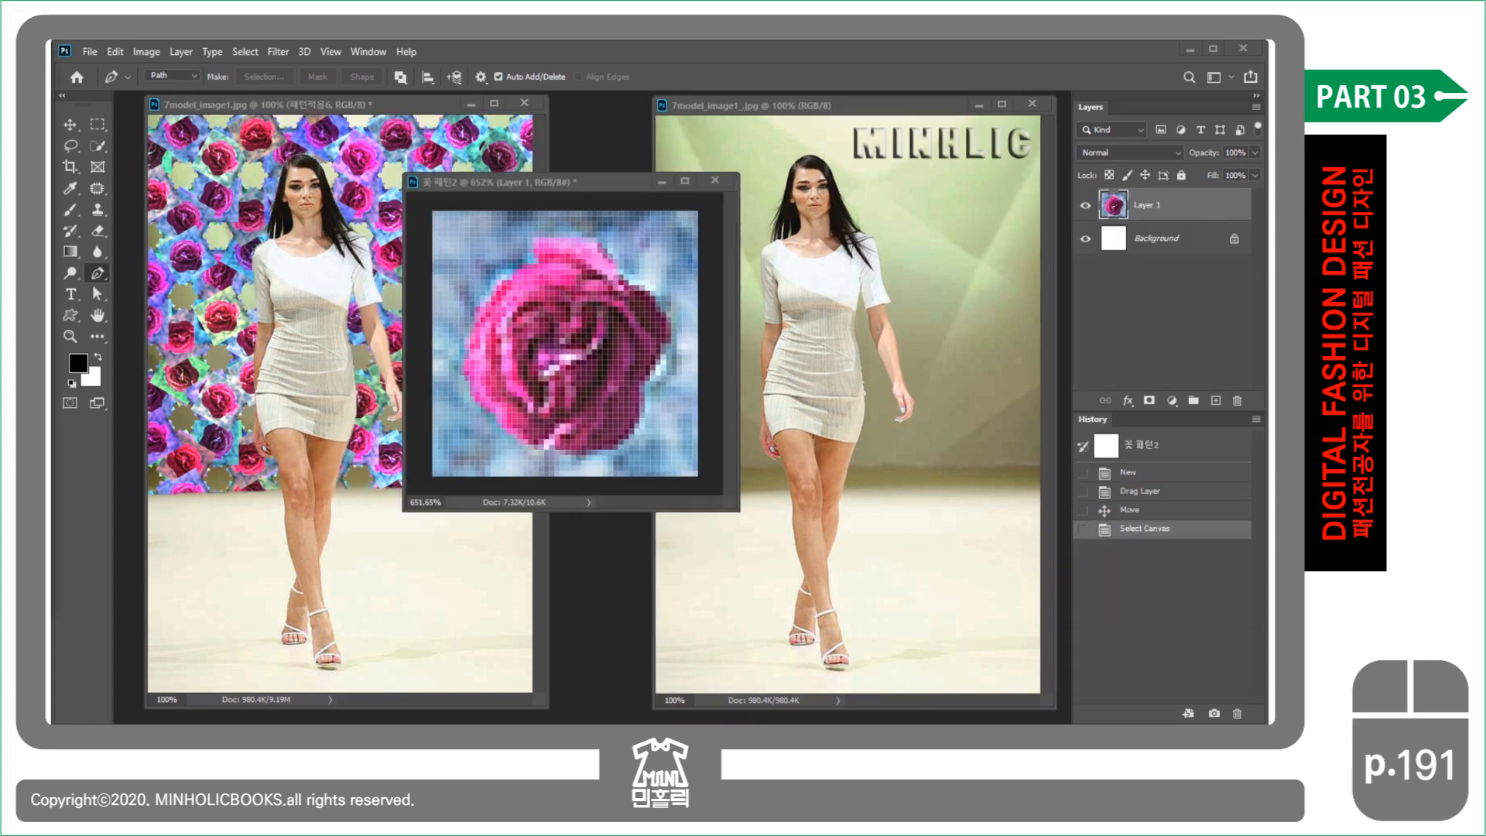
- Create a new 50 x 50 pixel RGB document at 72 pixels/inch named 나비 패턴
click(596, 179)
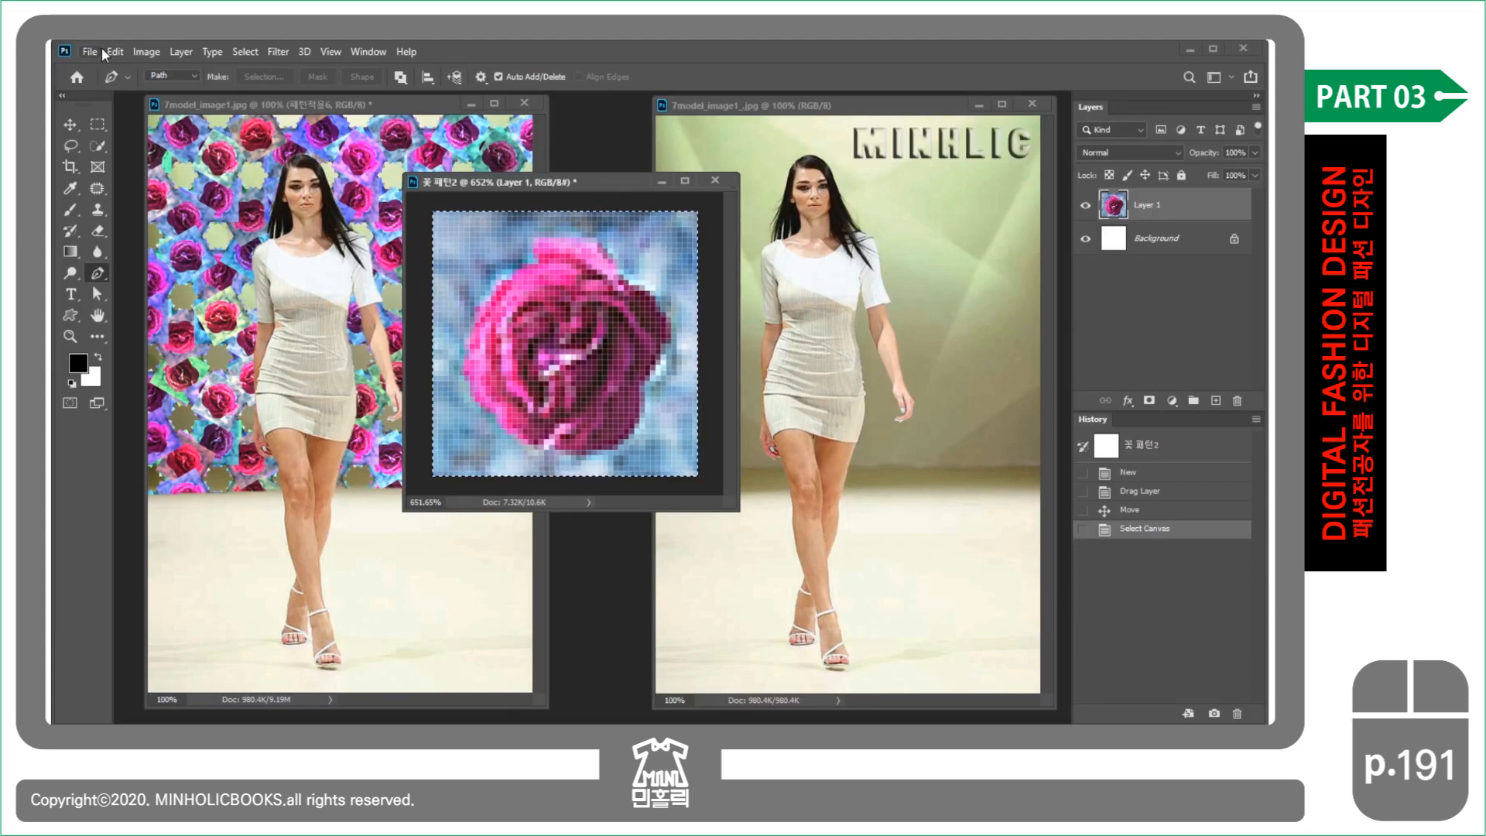
click(71, 125)
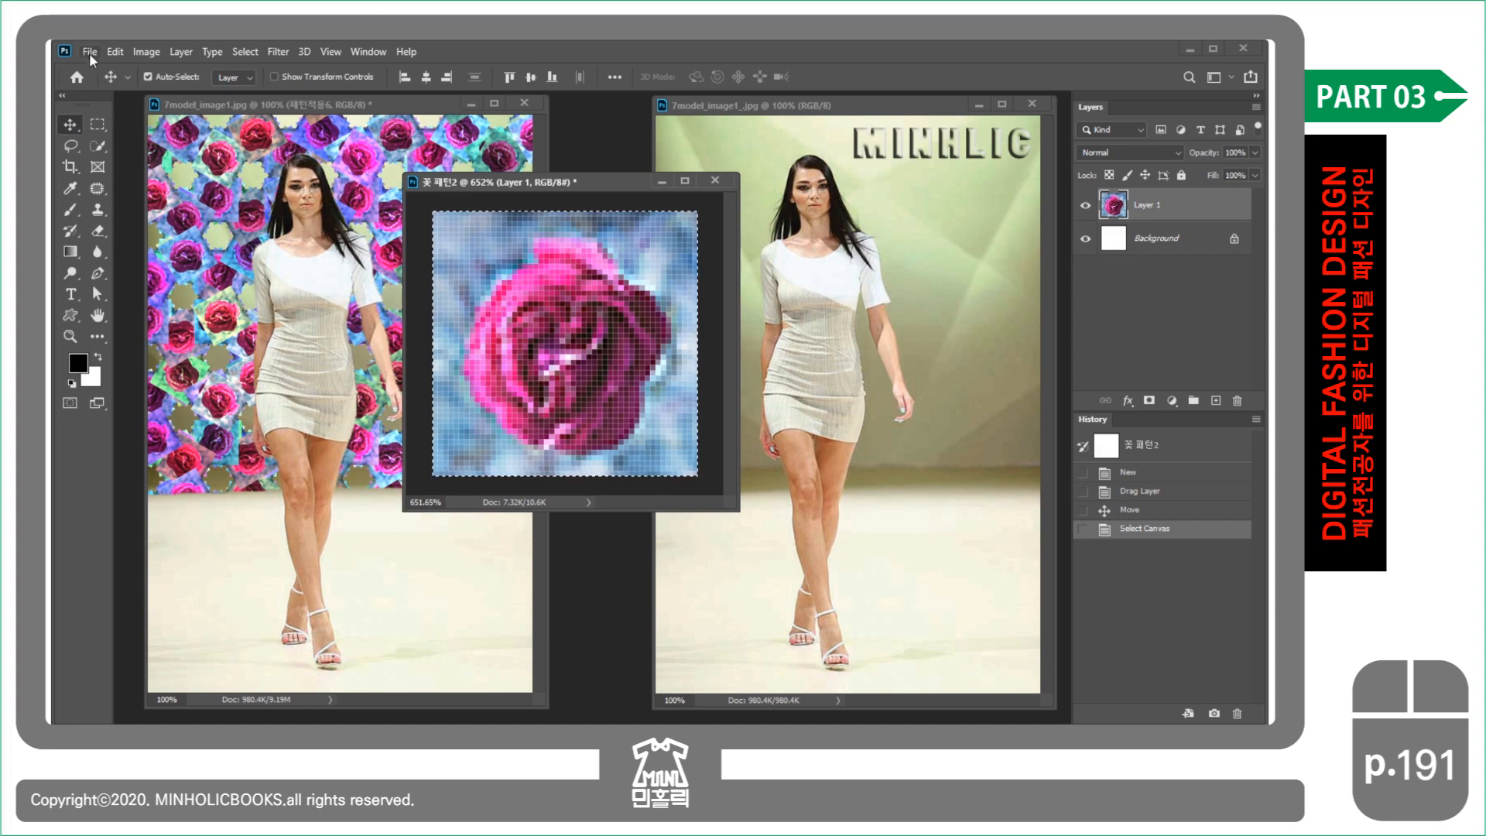
click(90, 52)
click(90, 51)
click(96, 68)
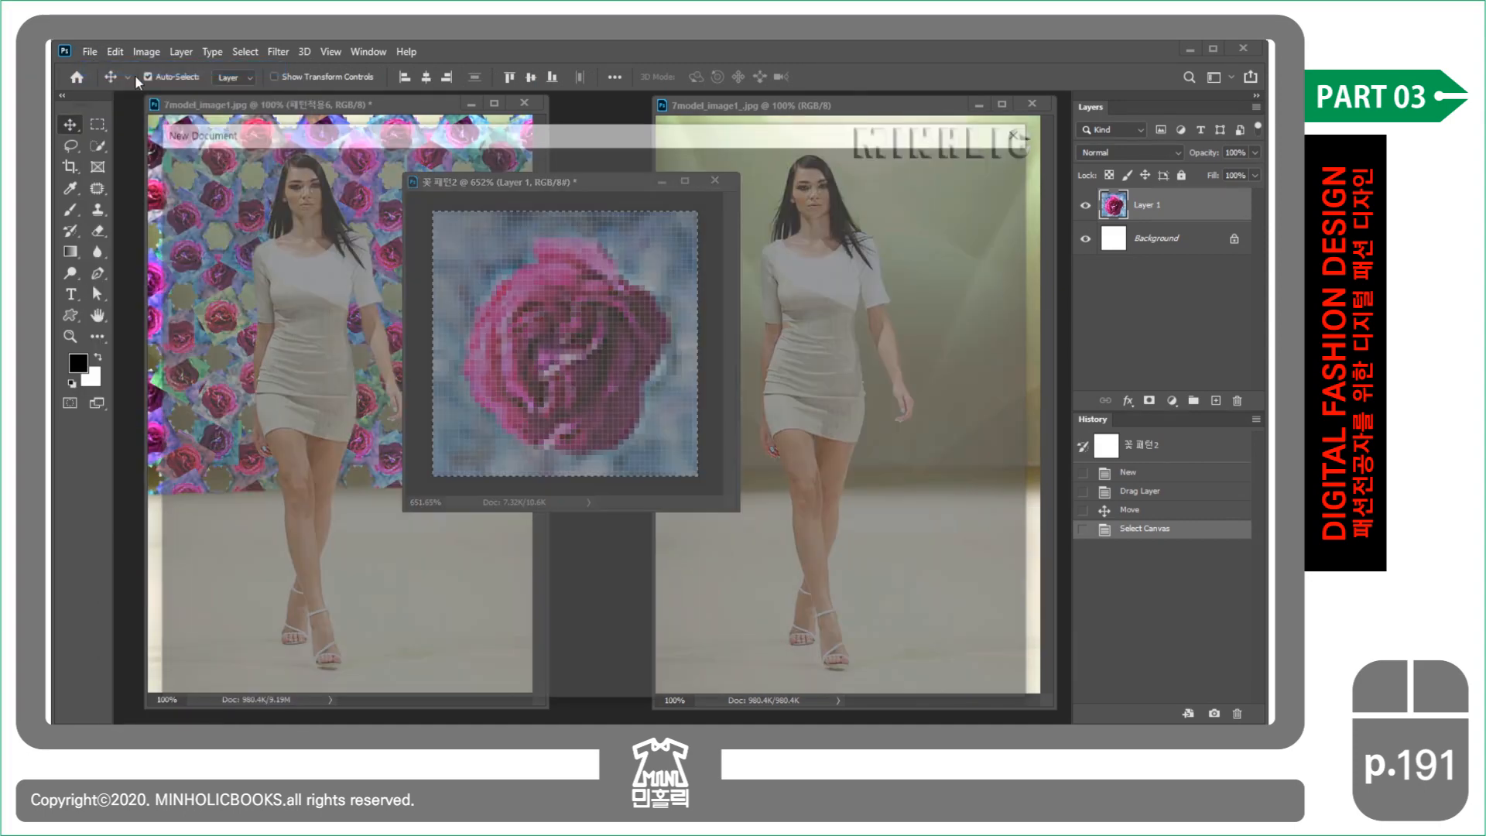
drag(889, 235, 728, 215)
text(나비 패)
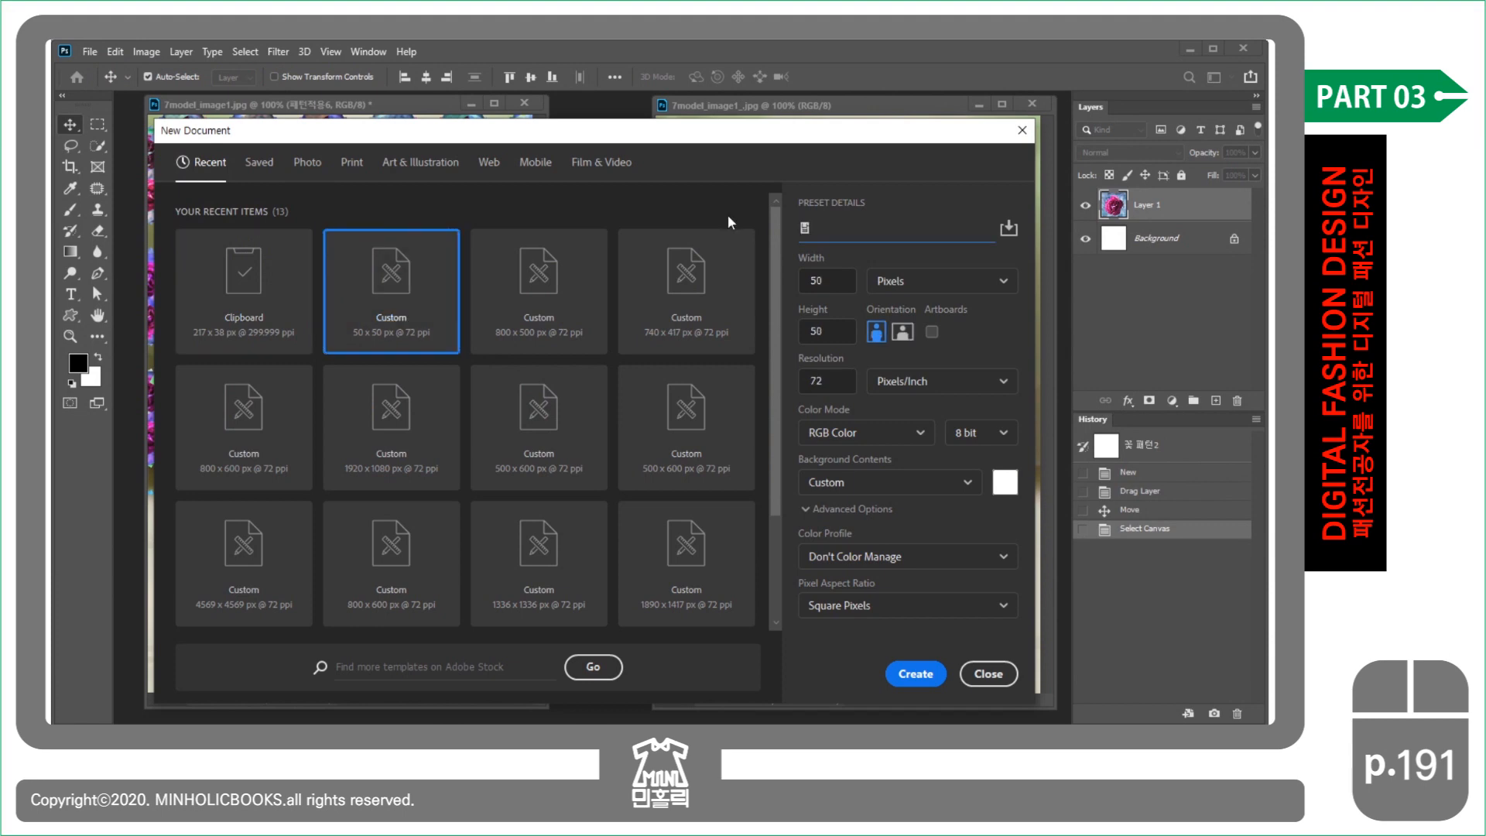
text(턴)
click(835, 332)
click(831, 387)
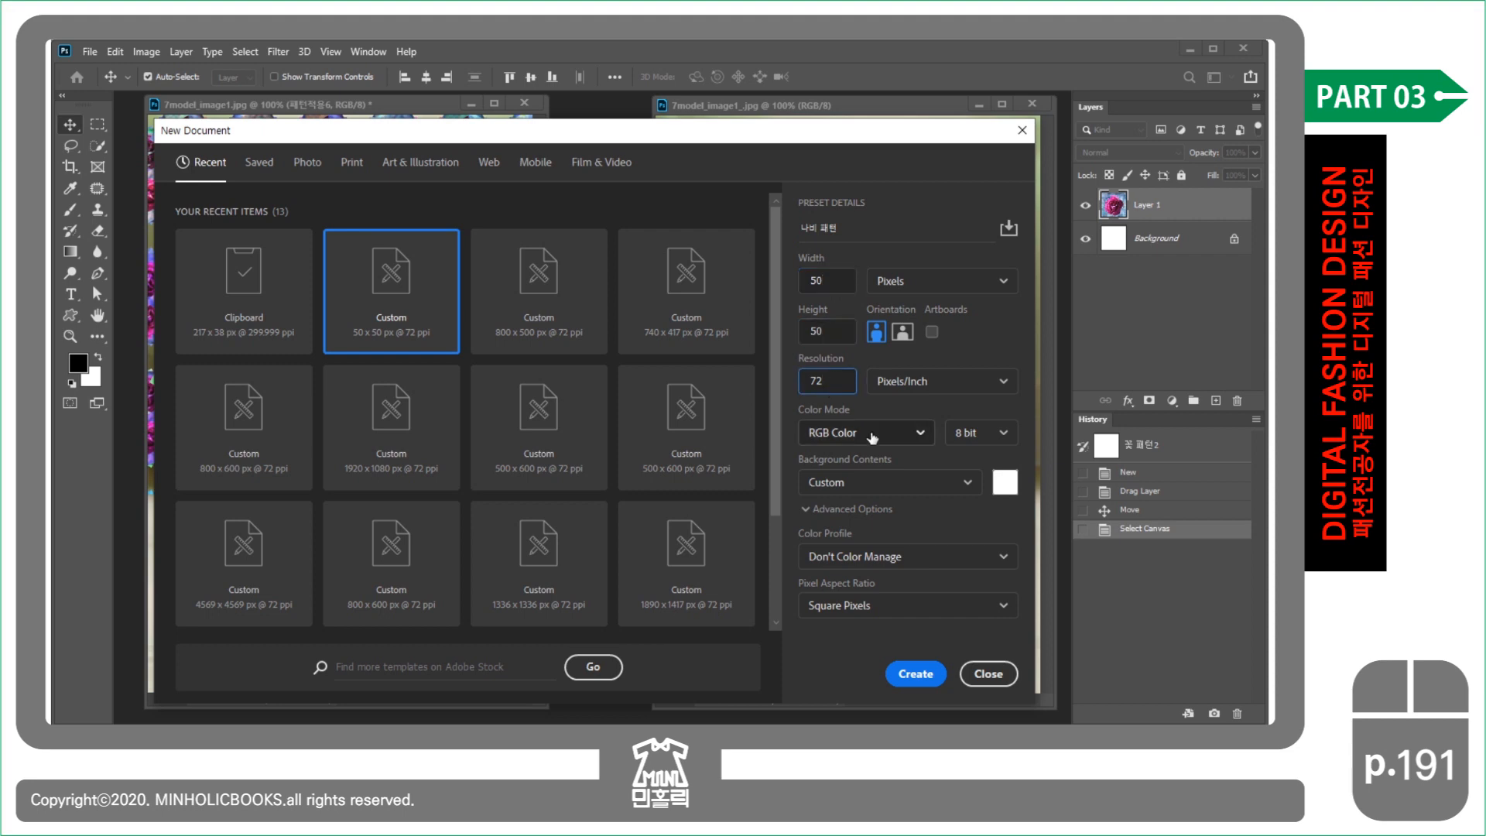
click(916, 673)
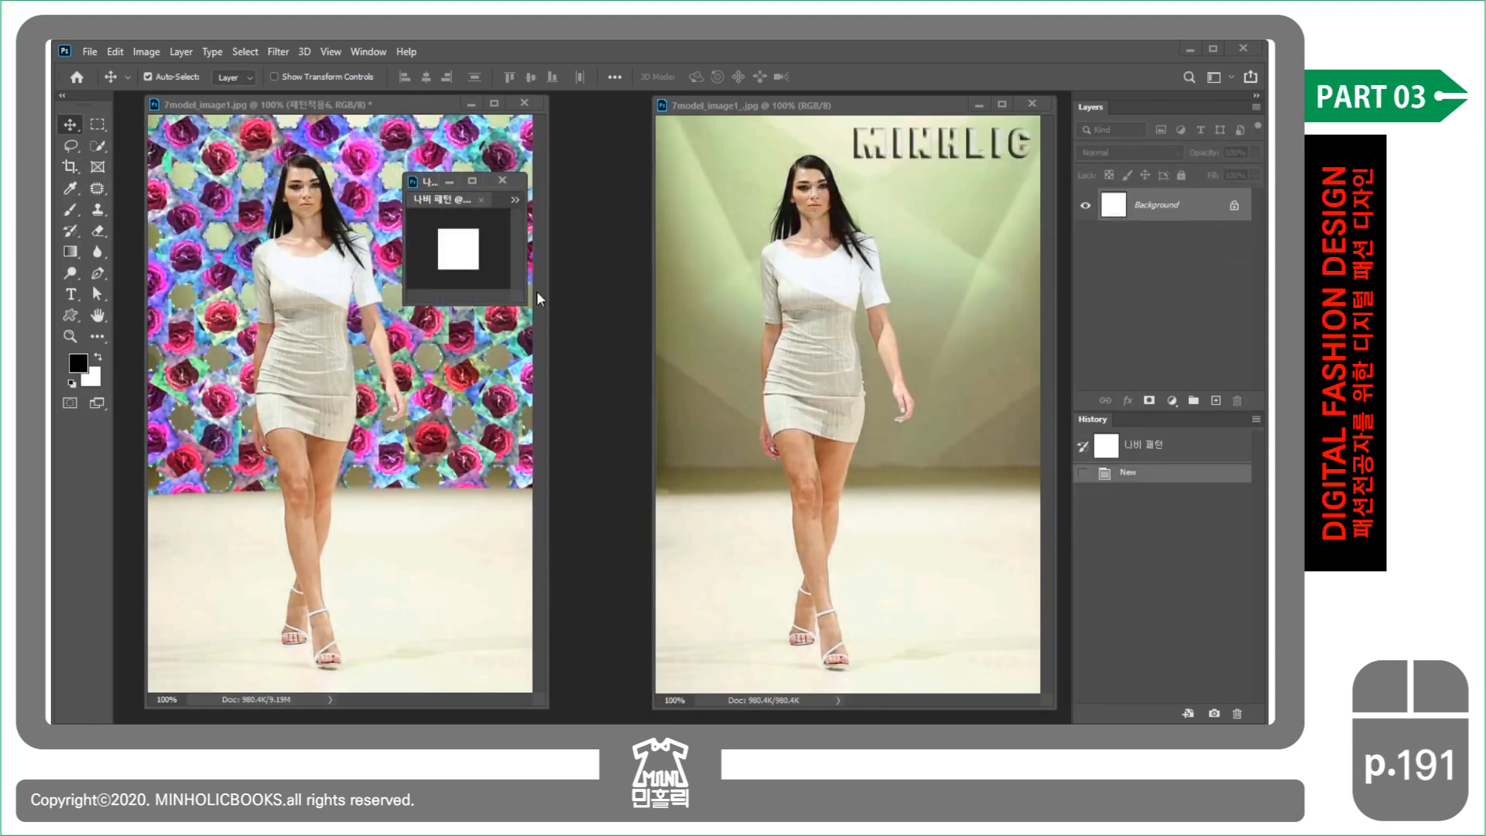
- Enlarge the 나비 패턴 document window, and separate the 꽃 패턴2 document into its own window and minimize it
drag(521, 300, 842, 585)
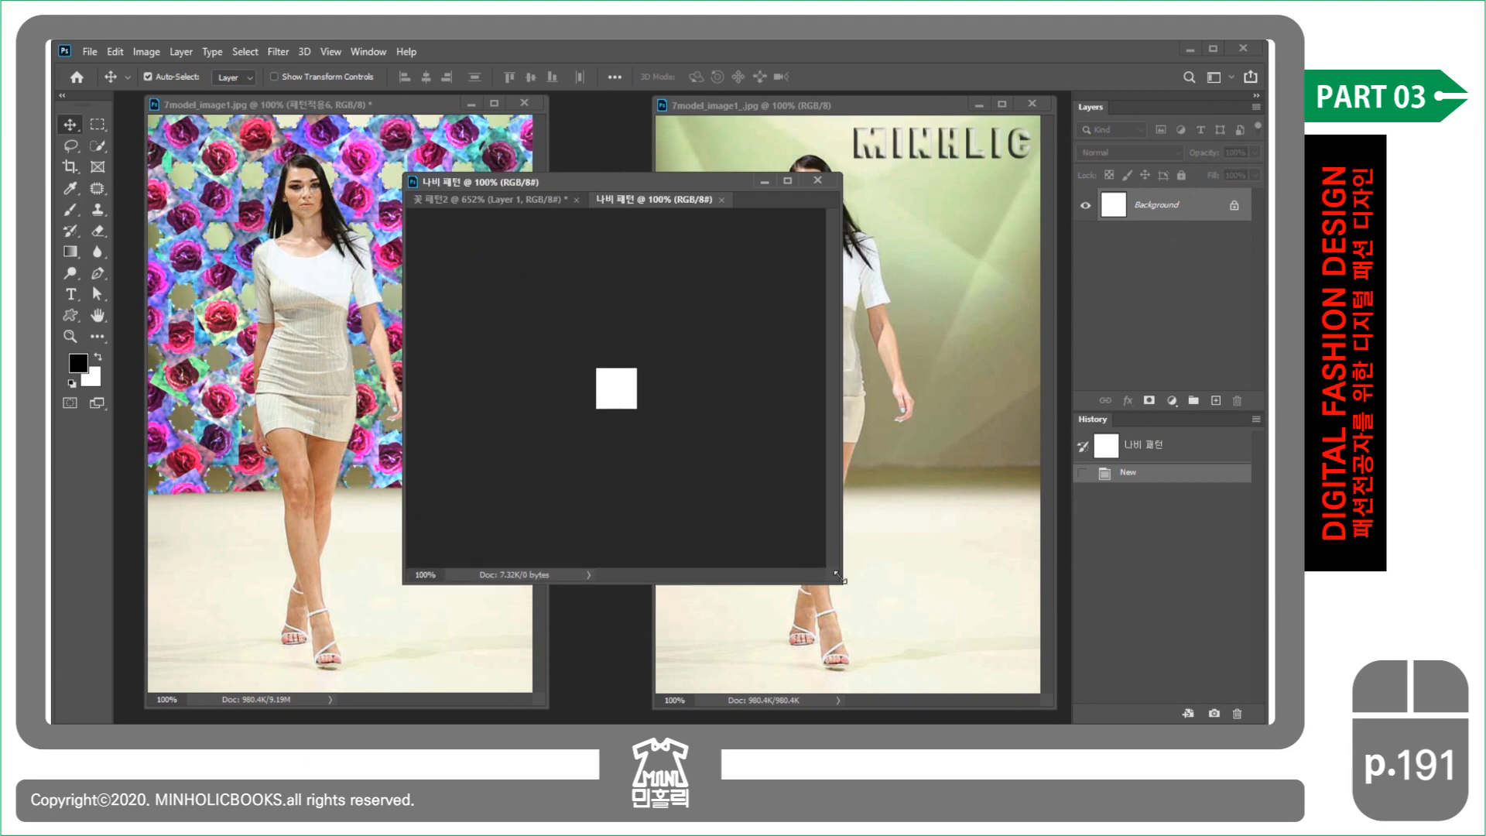
scroll(732, 410, up, 5)
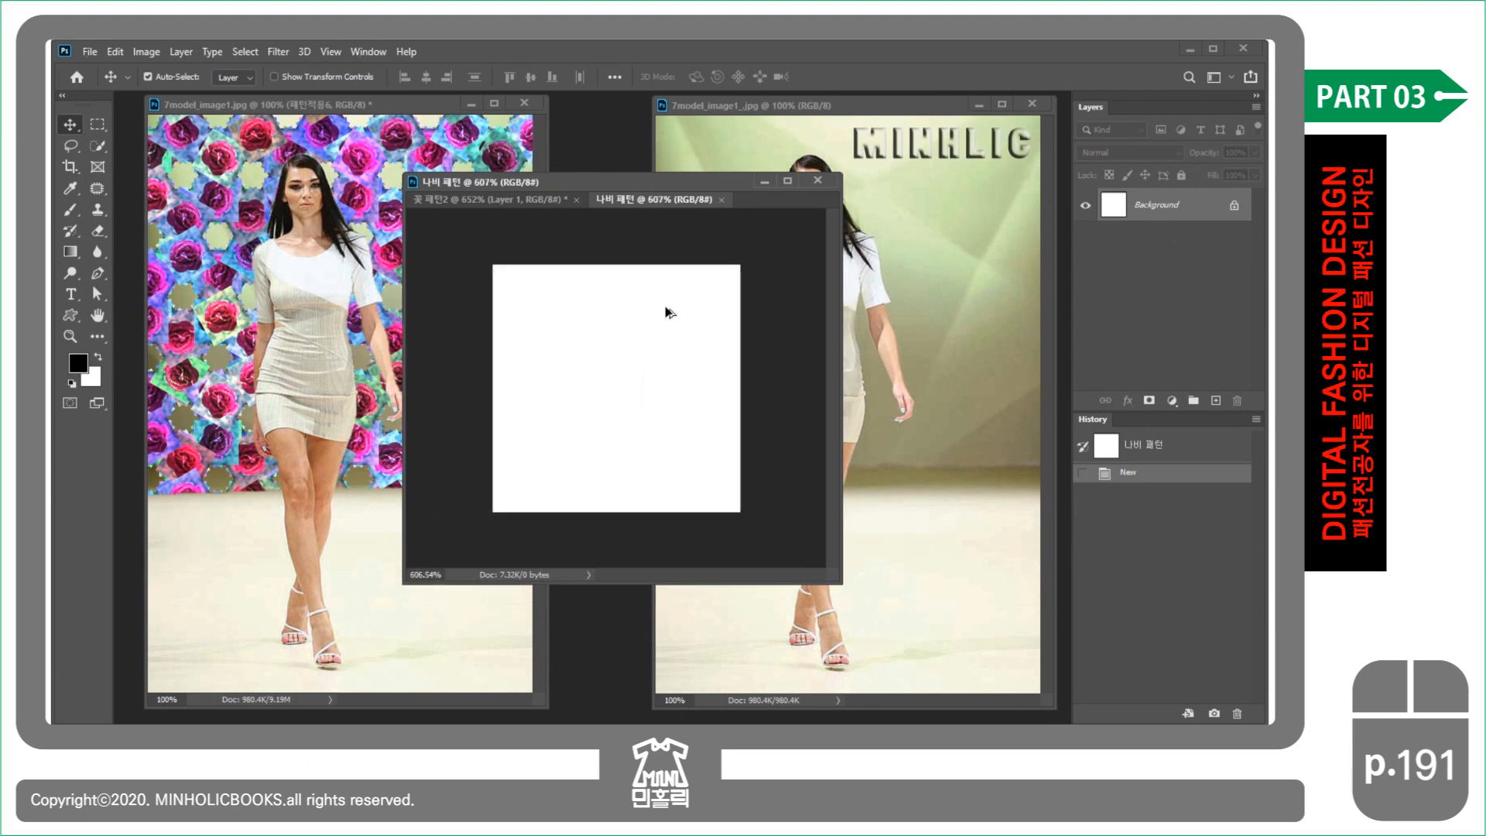
mouse_move(540, 209)
mouse_down()
mouse_move(574, 230)
mouse_move(542, 204)
mouse_up()
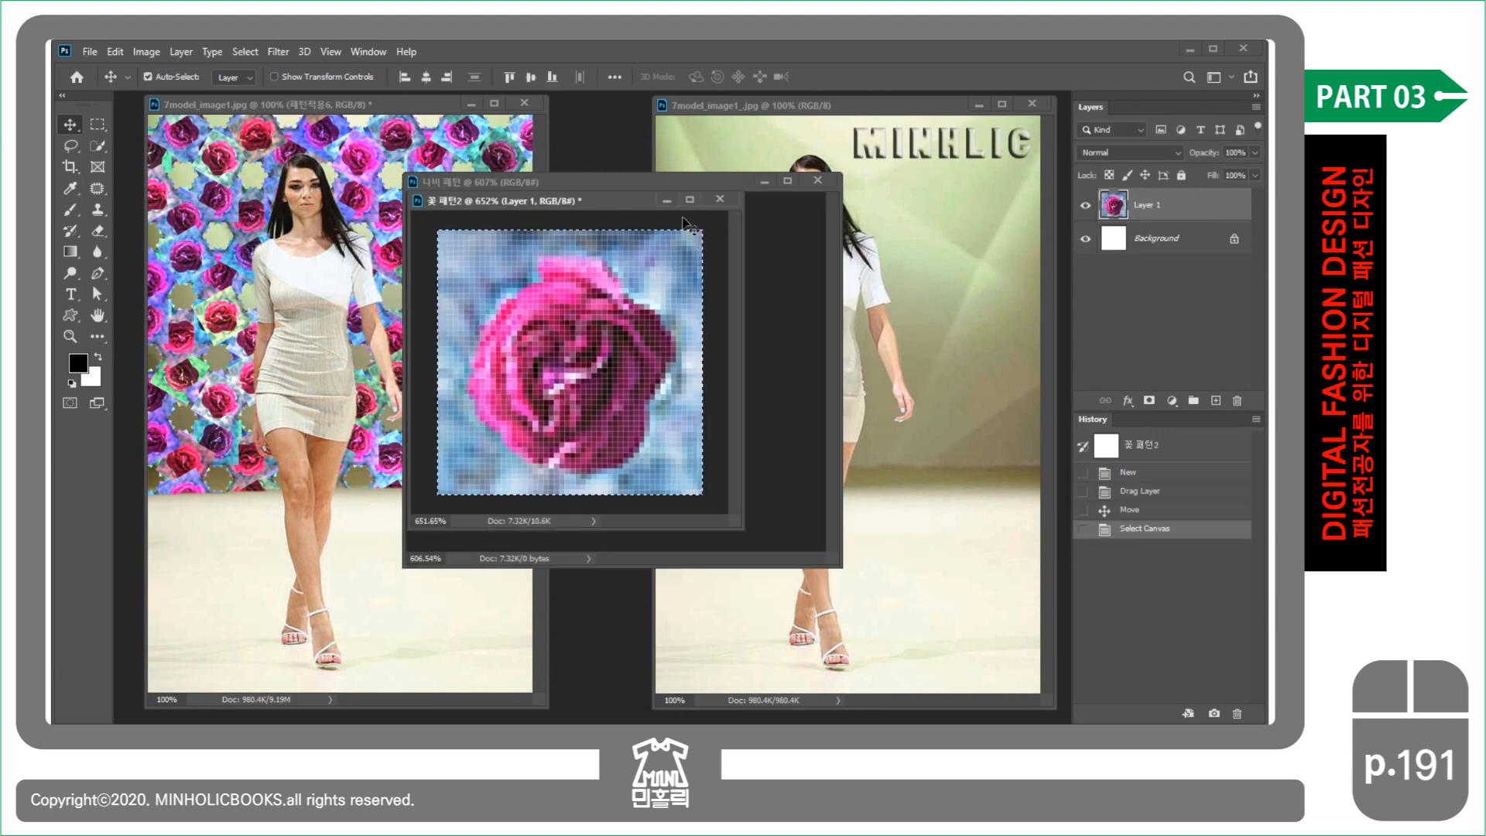
click(668, 201)
scroll(712, 371, up, 2)
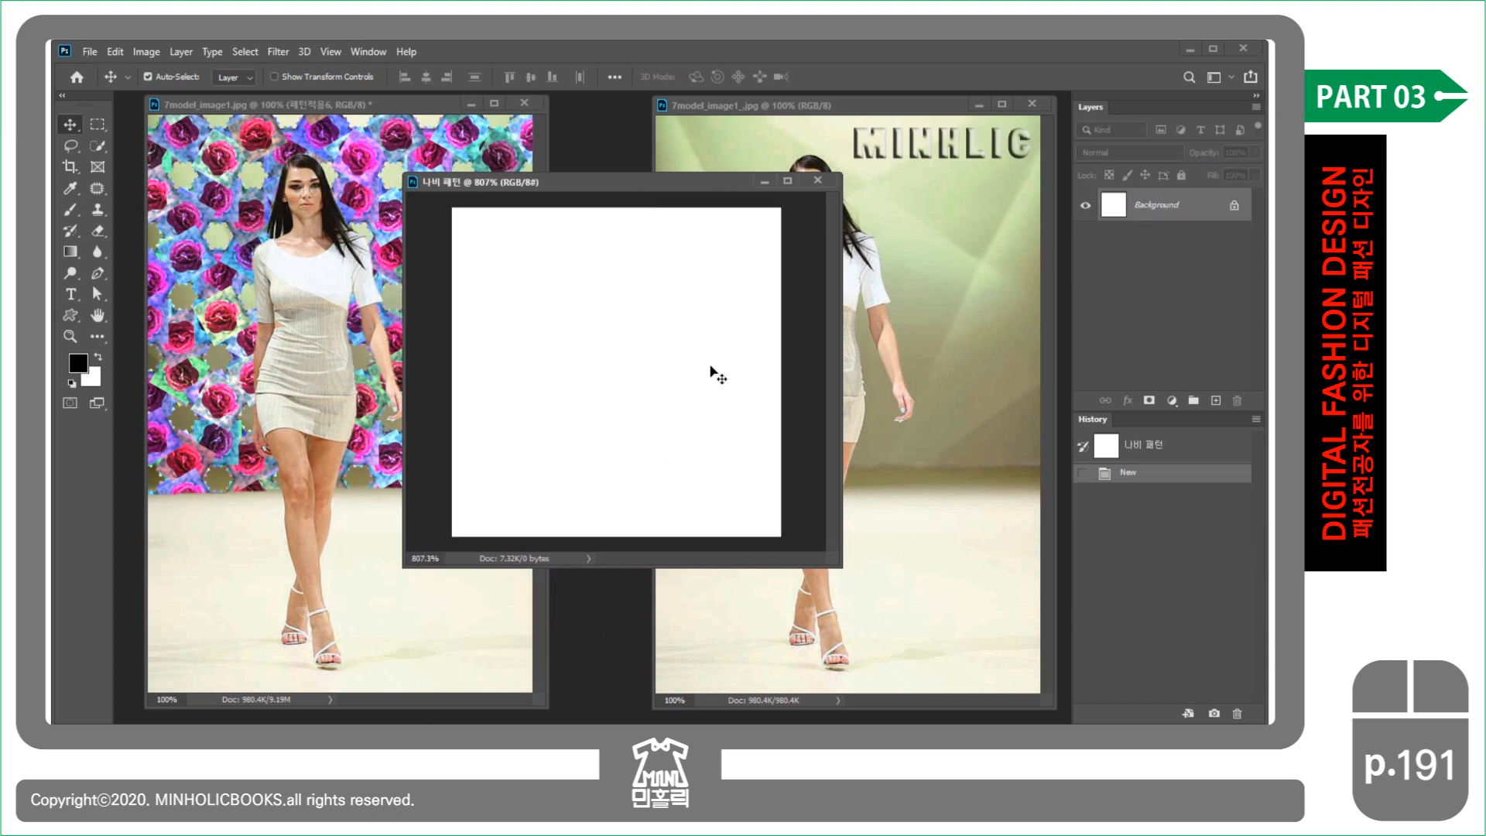
- Draw a butterfly custom shape about 38 x 33 px on the 나비 패턴 canvas and nudge it into the middle
click(71, 316)
right_click(72, 316)
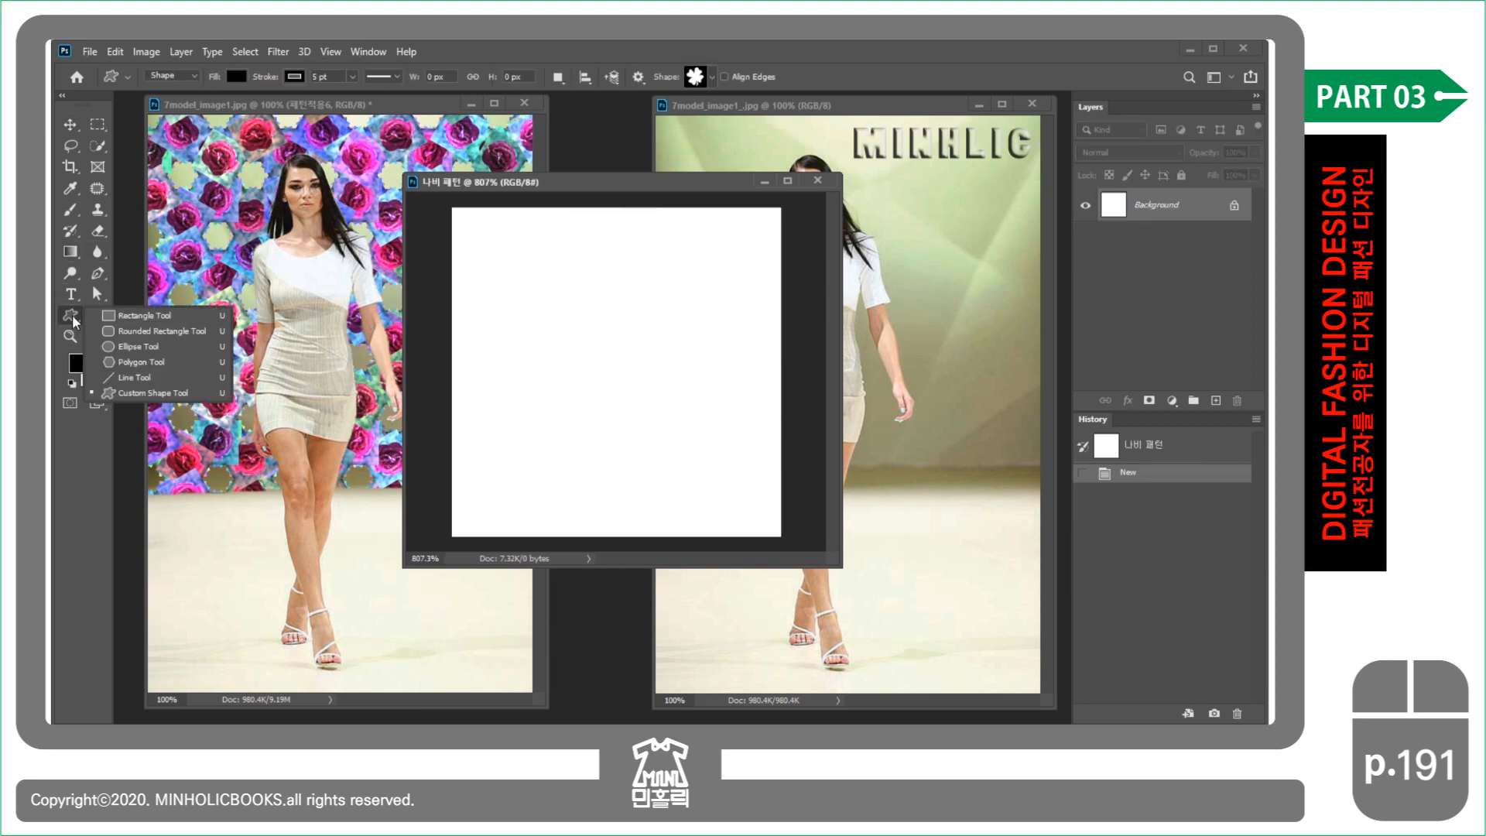
click(153, 393)
click(694, 78)
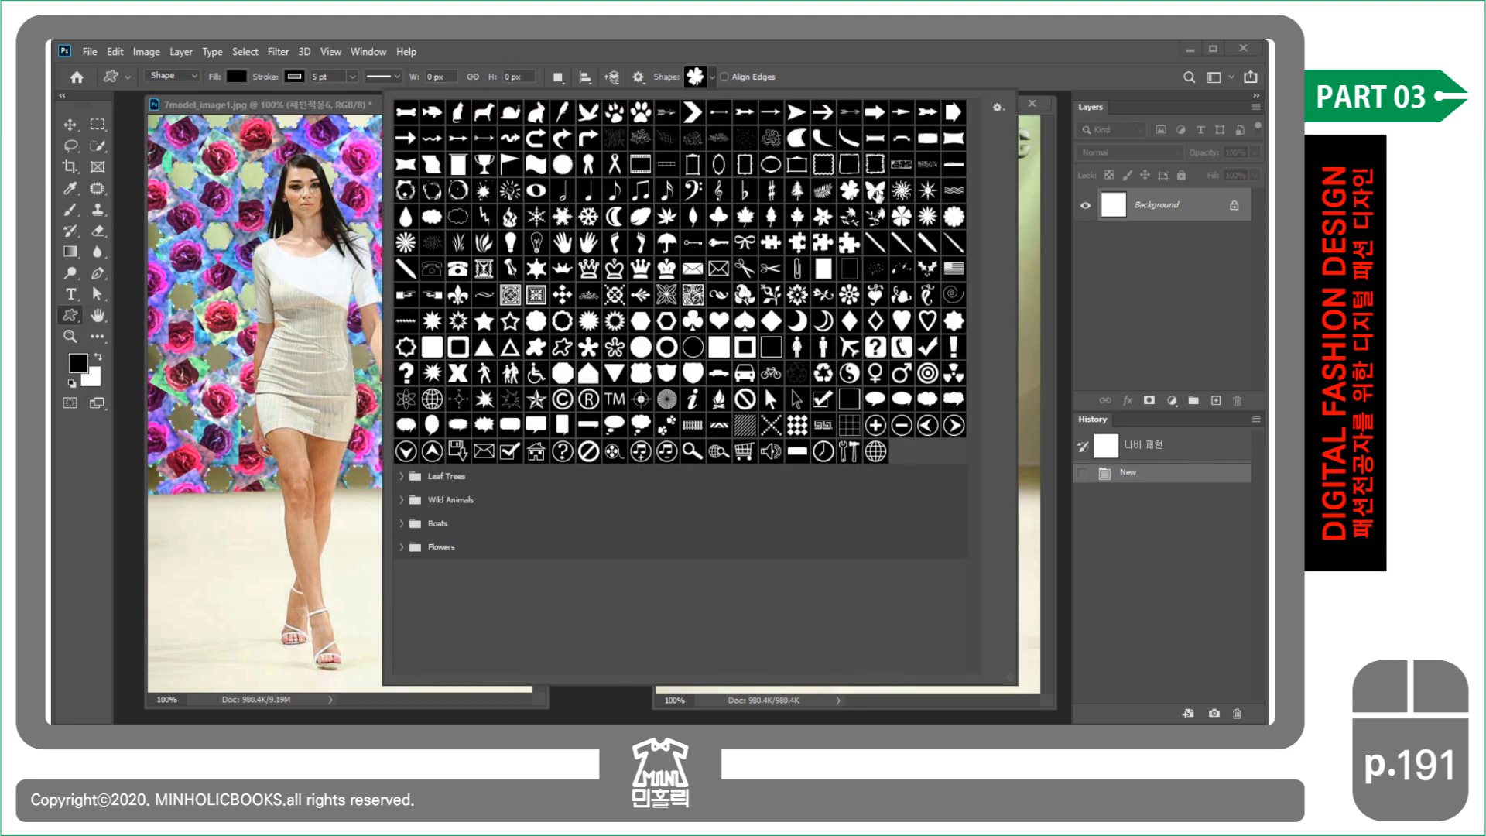
click(875, 191)
click(696, 78)
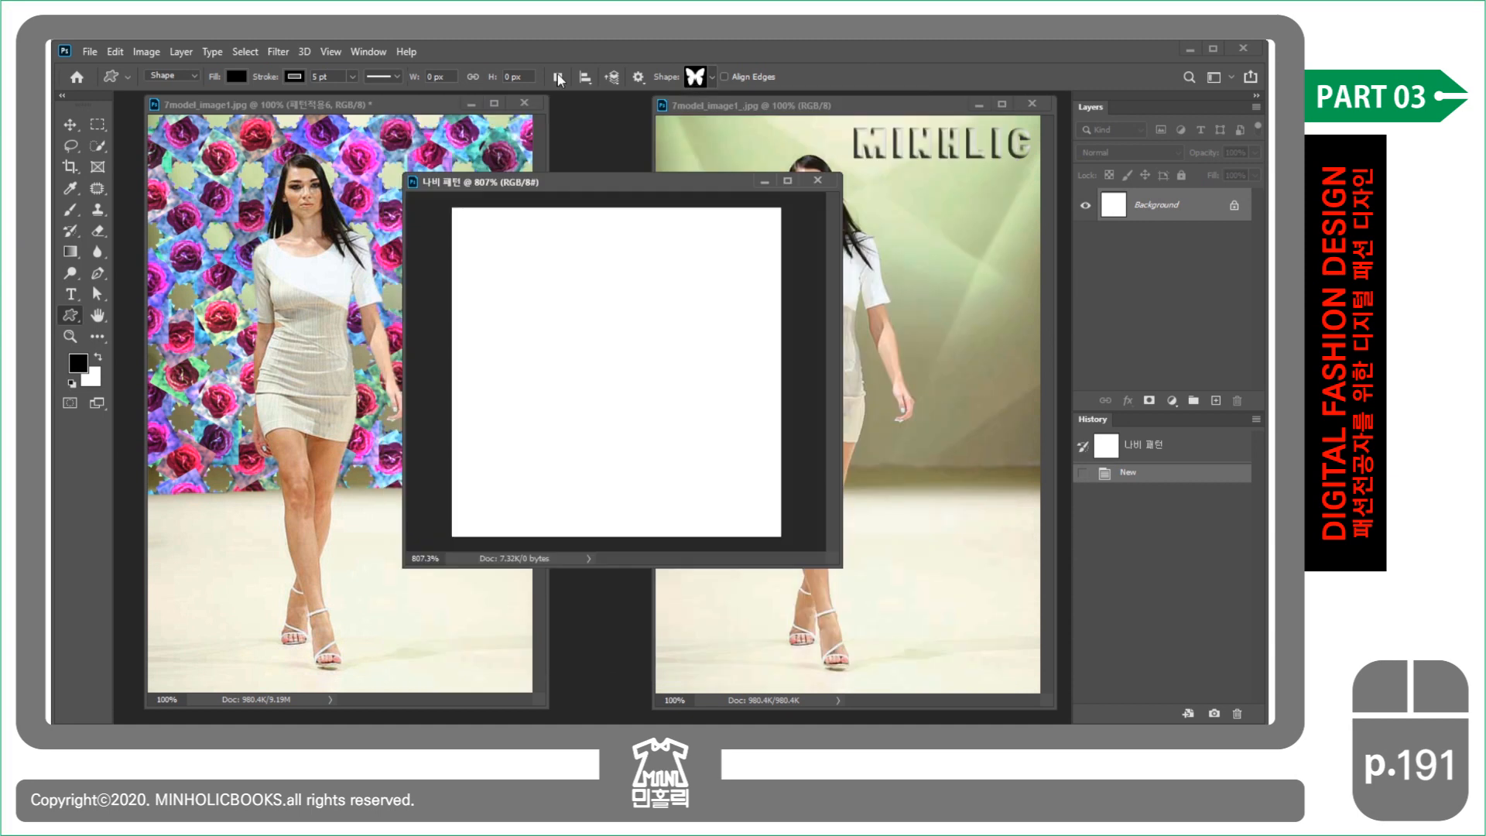
drag(501, 265, 726, 464)
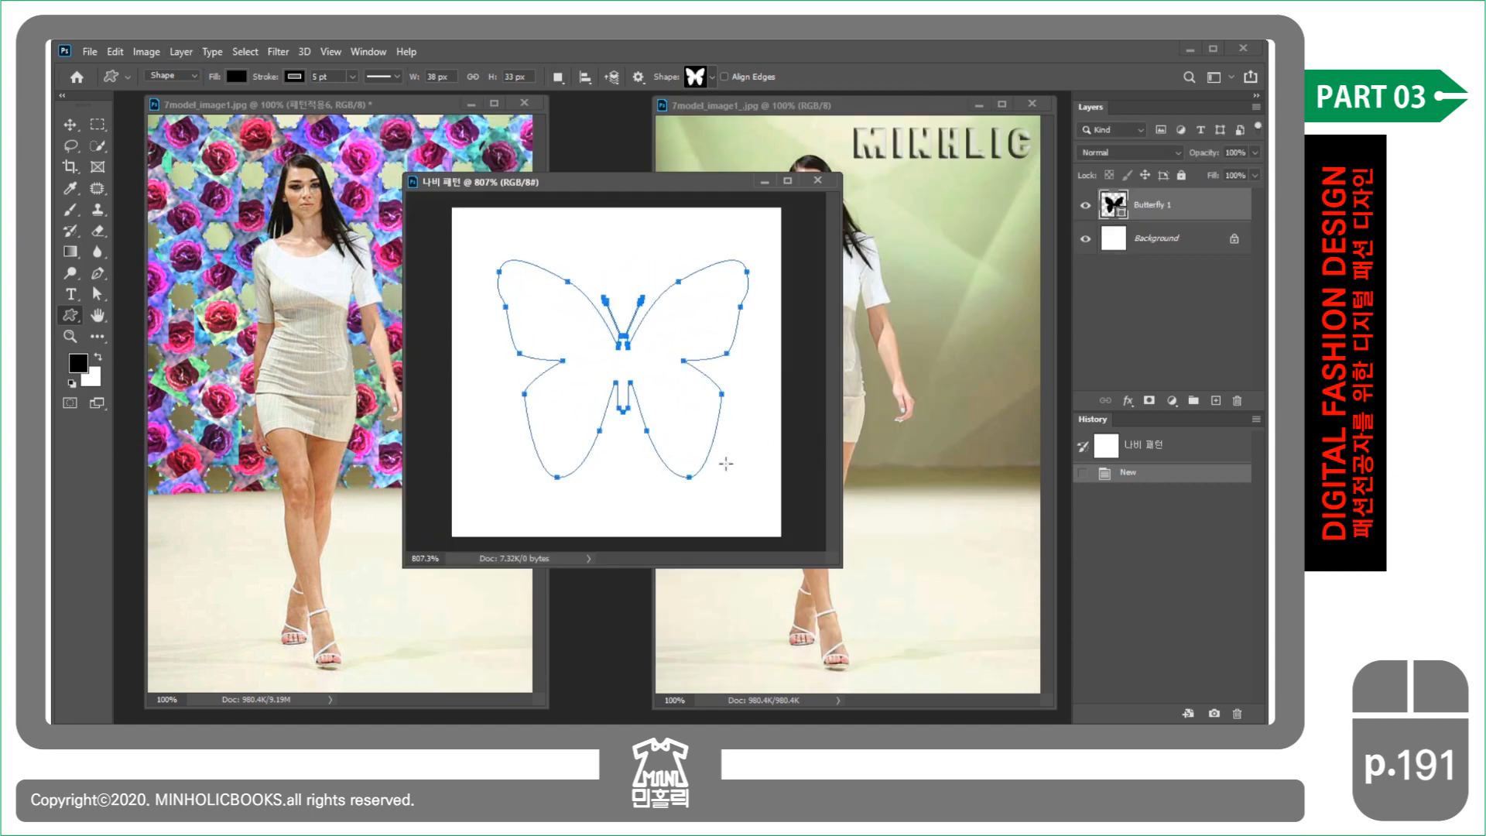
click(71, 124)
drag(629, 359, 628, 360)
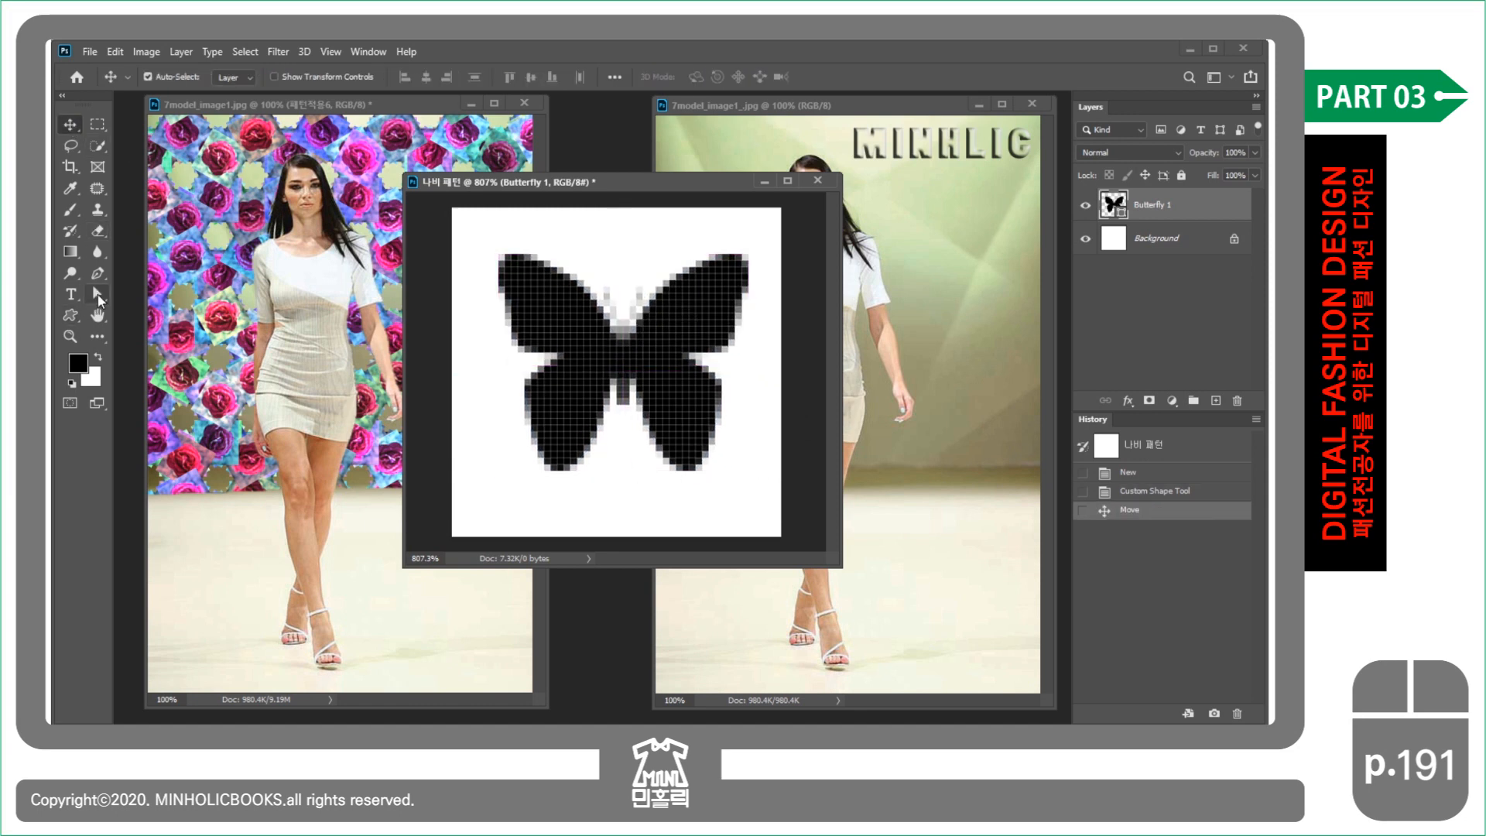
- Set the butterfly shape's fill to the orange color e49c00
click(71, 315)
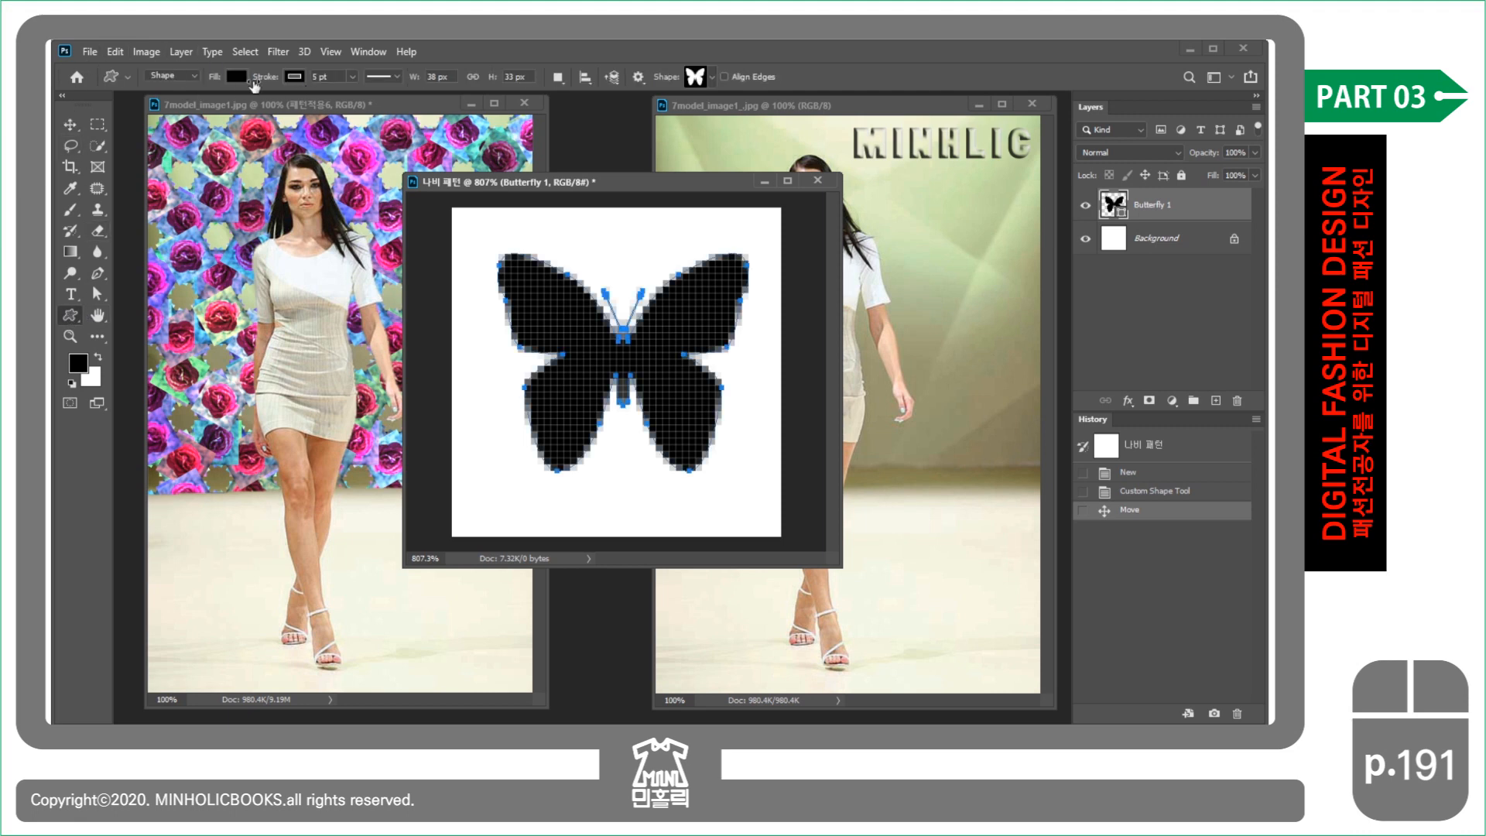
click(237, 78)
click(346, 113)
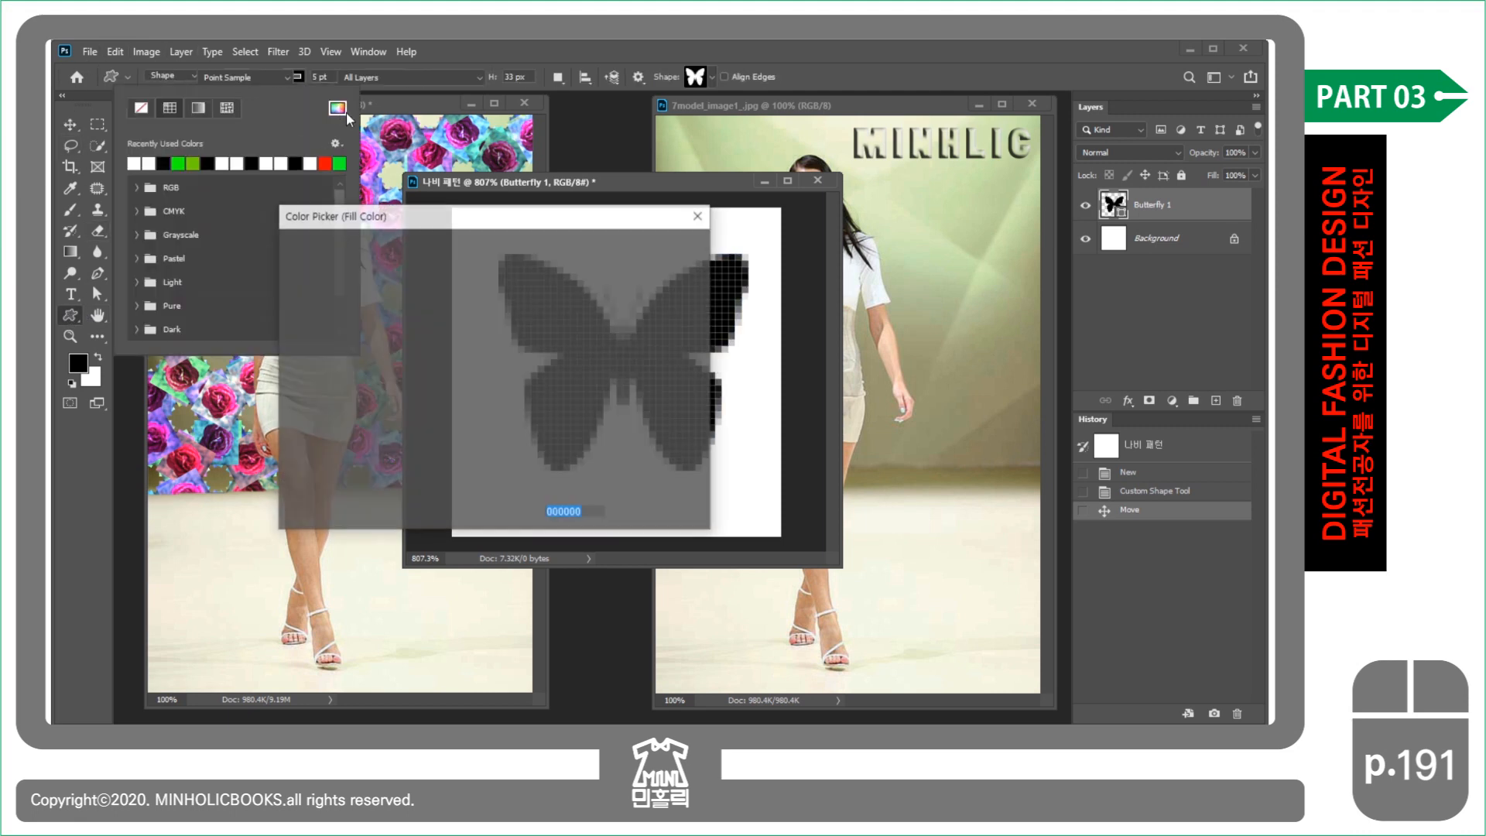
drag(516, 435, 514, 438)
mouse_move(474, 329)
mouse_down()
mouse_move(476, 301)
mouse_move(514, 268)
mouse_up()
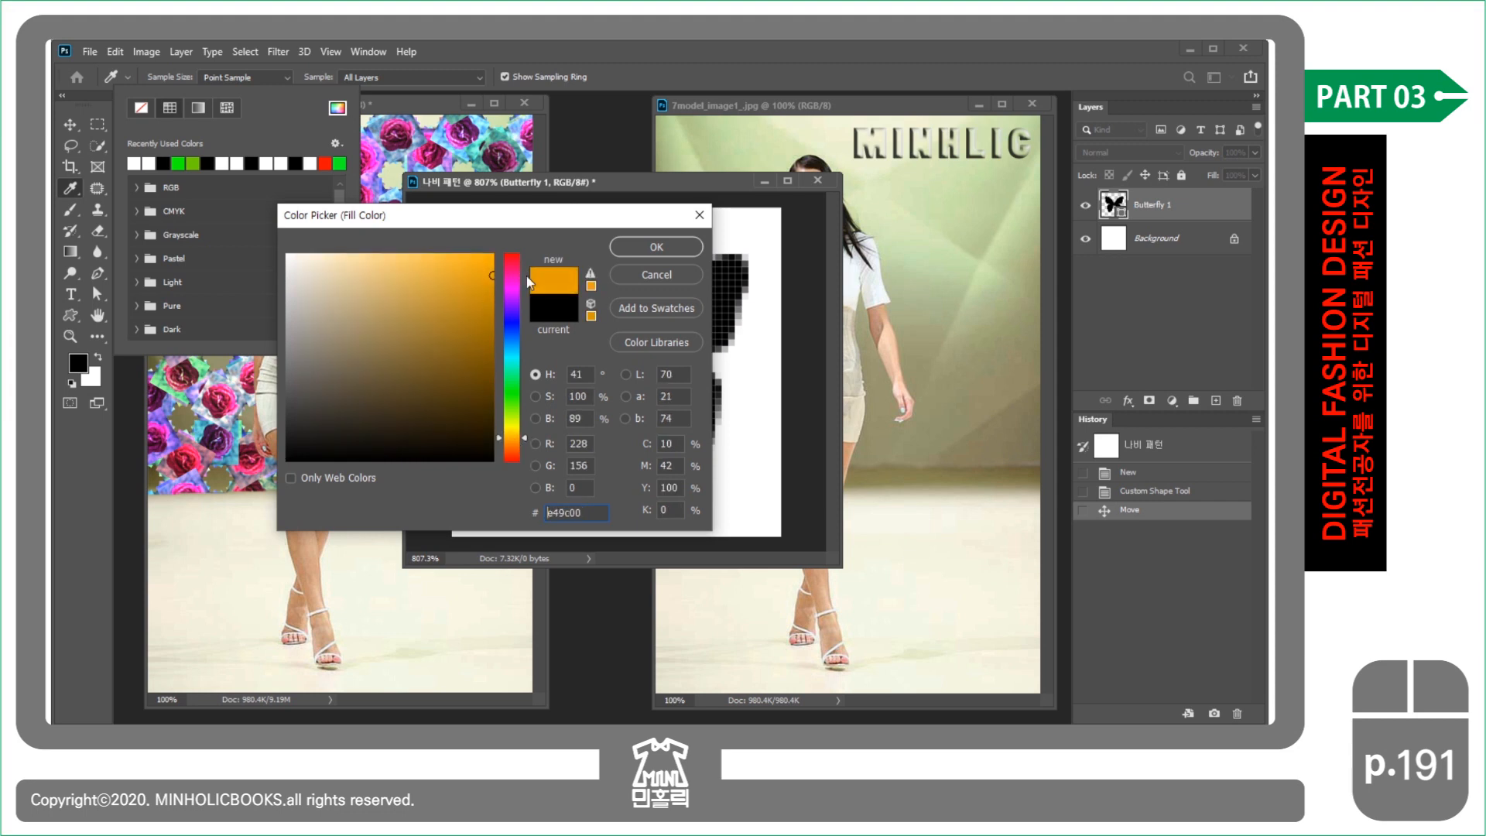
click(644, 247)
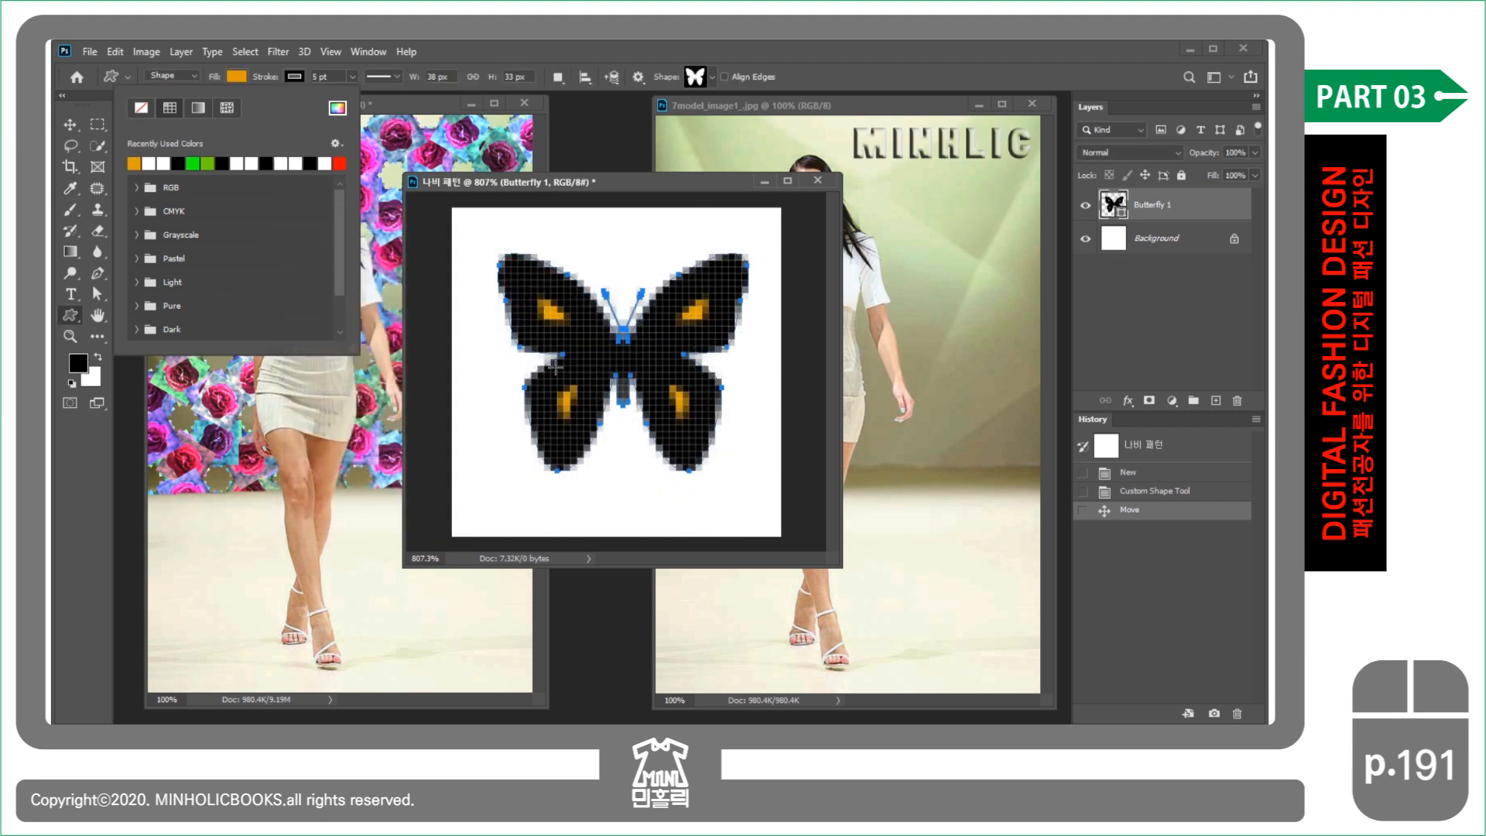
- Remove the stroke from the butterfly shape and delete the Background layer
click(289, 72)
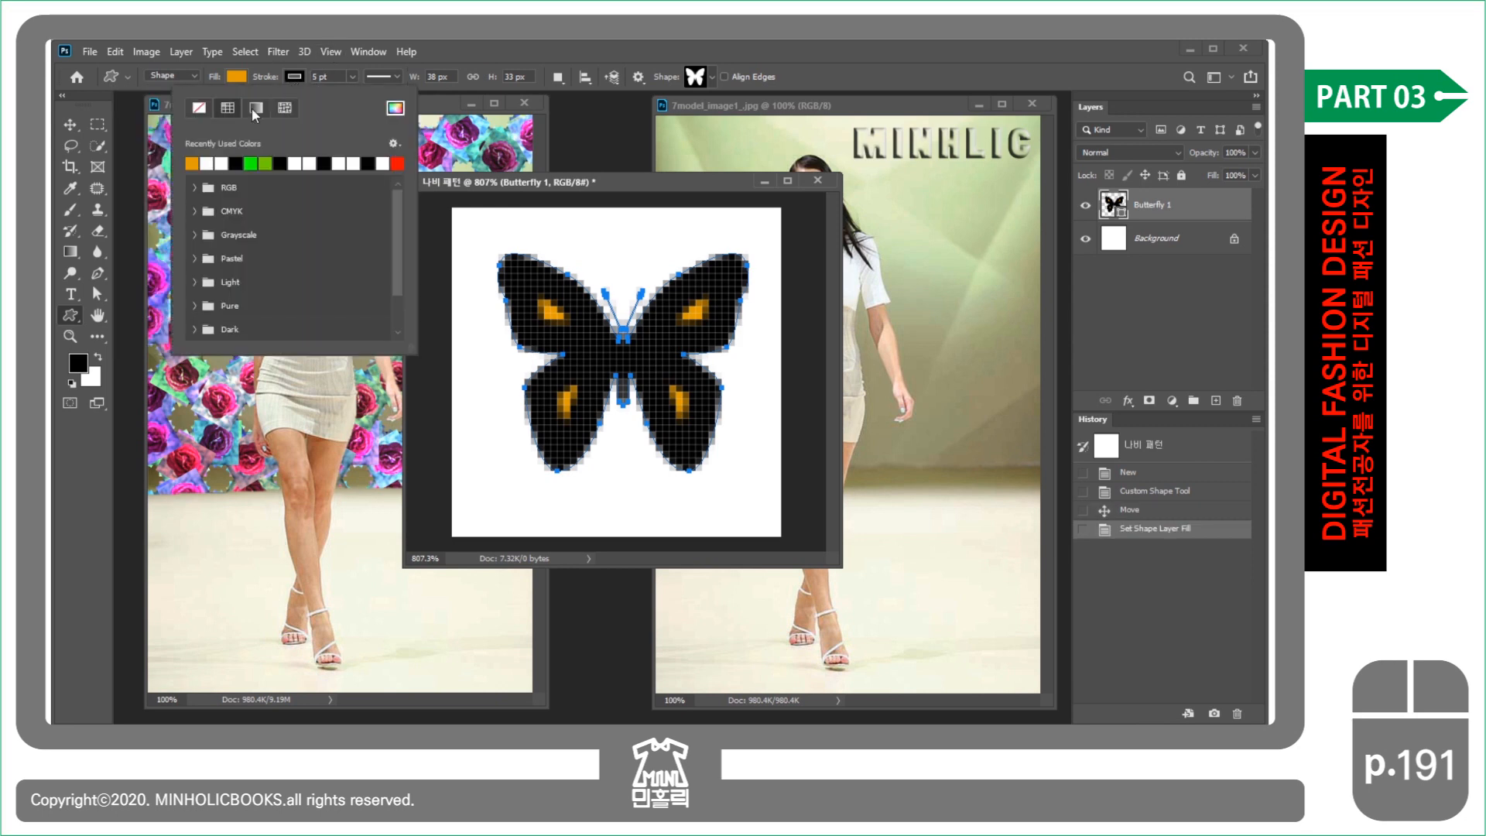
click(199, 110)
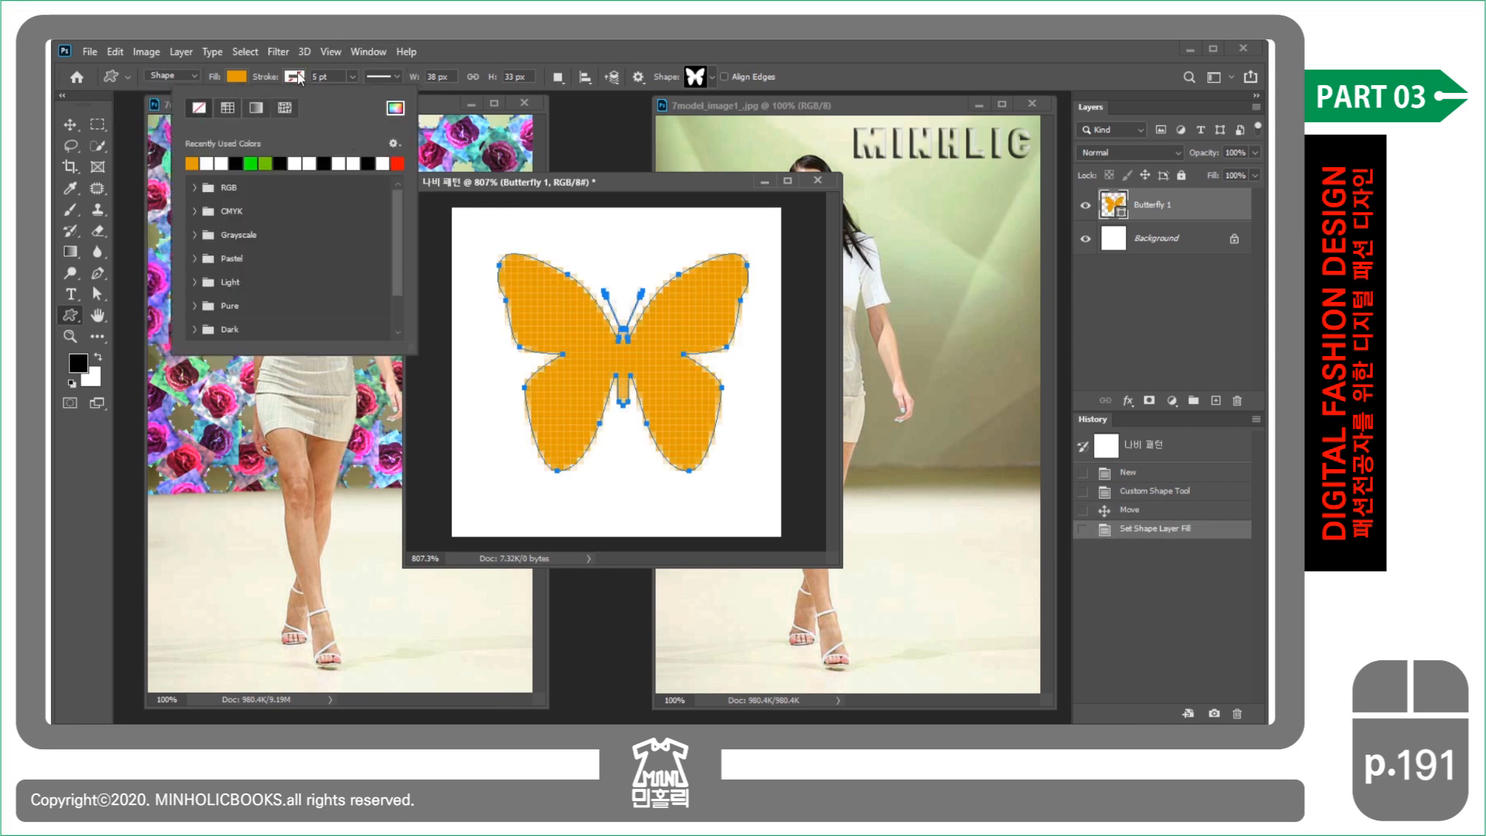
click(297, 77)
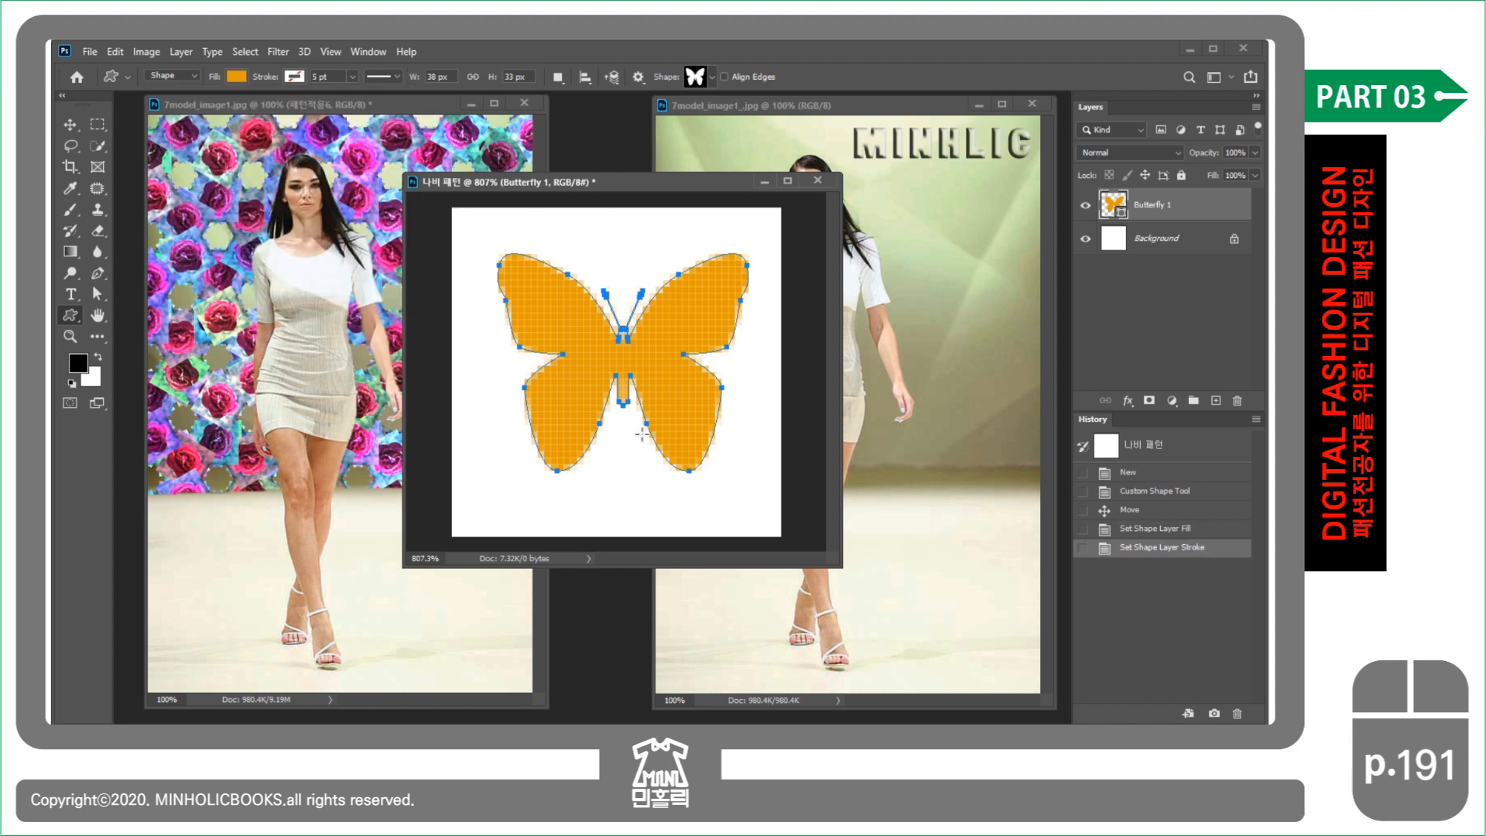
drag(1170, 240, 1236, 399)
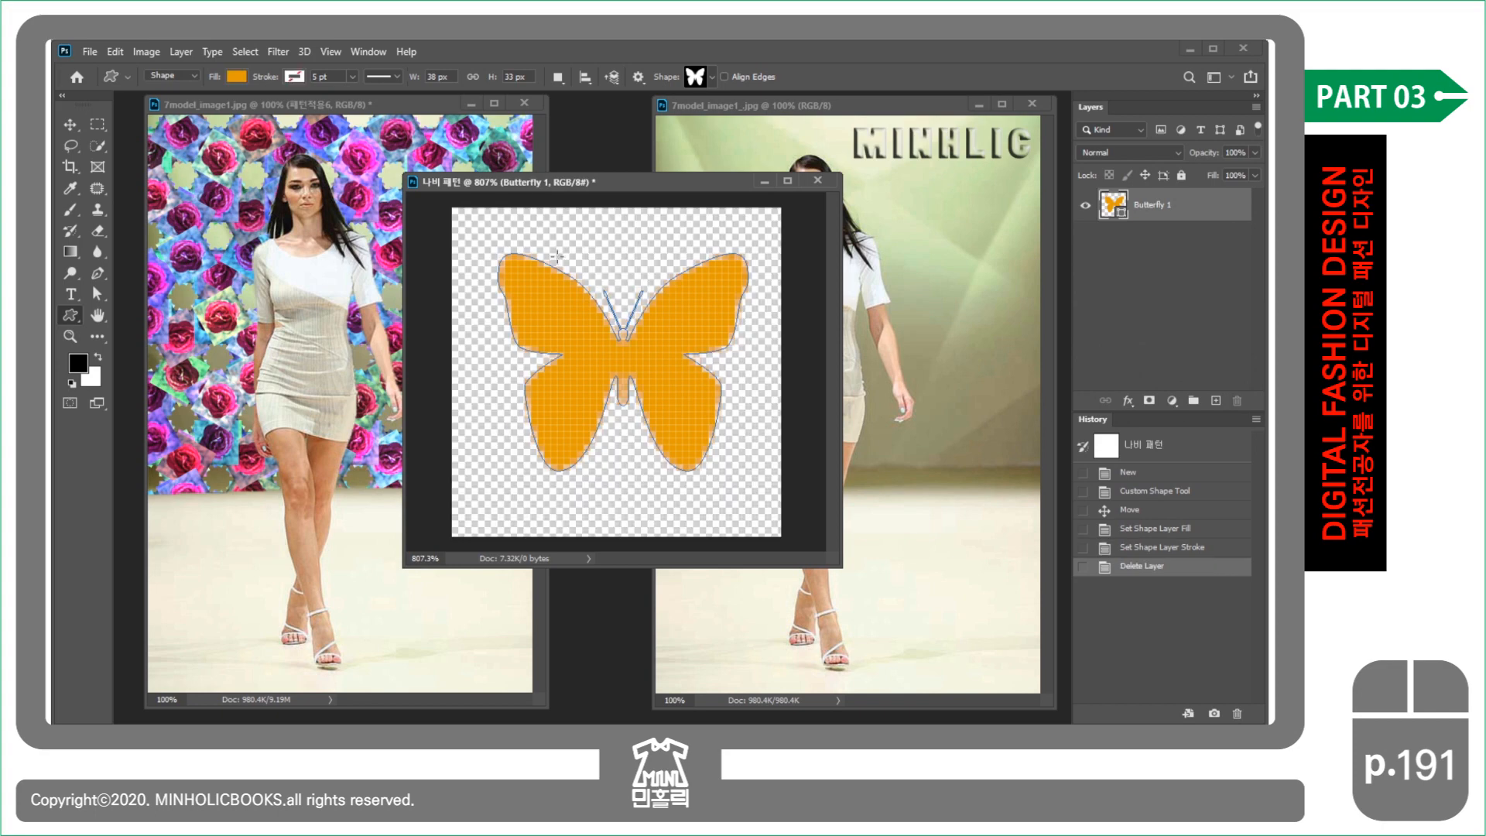
- Define the whole butterfly canvas as a pattern named 나비 패턴 and minimize that document
key(ctrl+a)
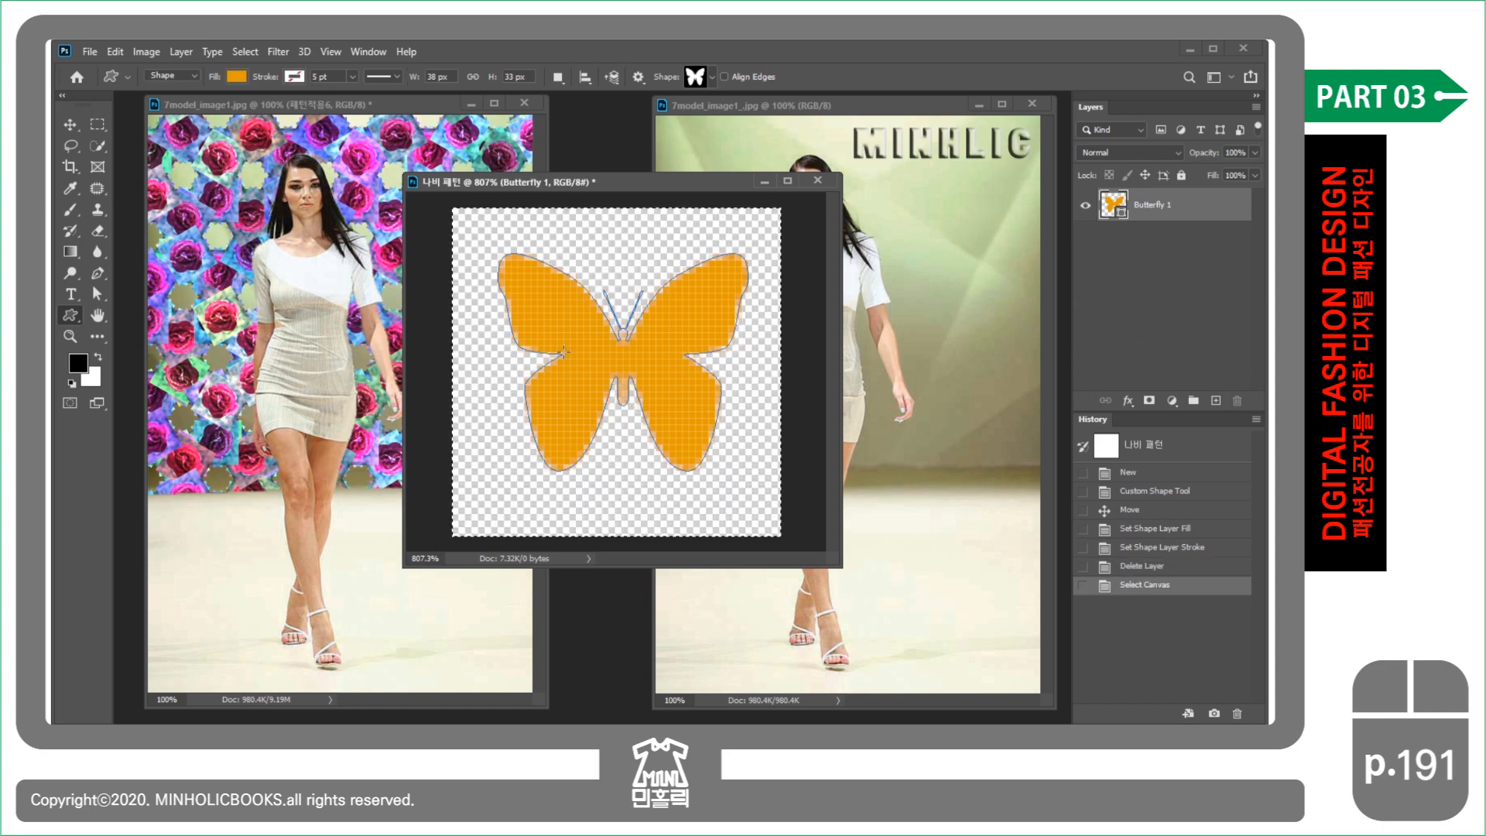
click(113, 49)
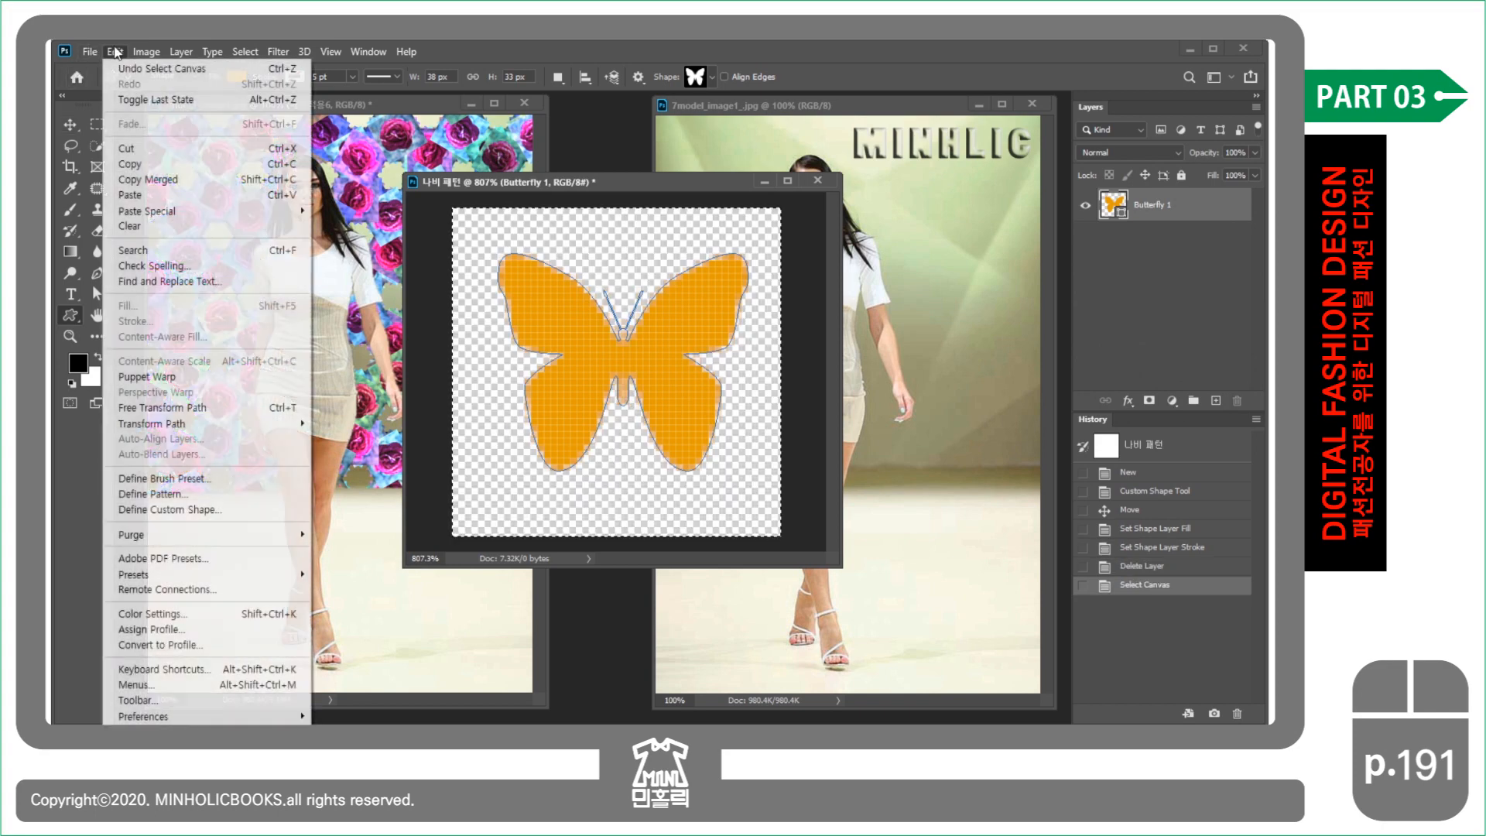
click(233, 498)
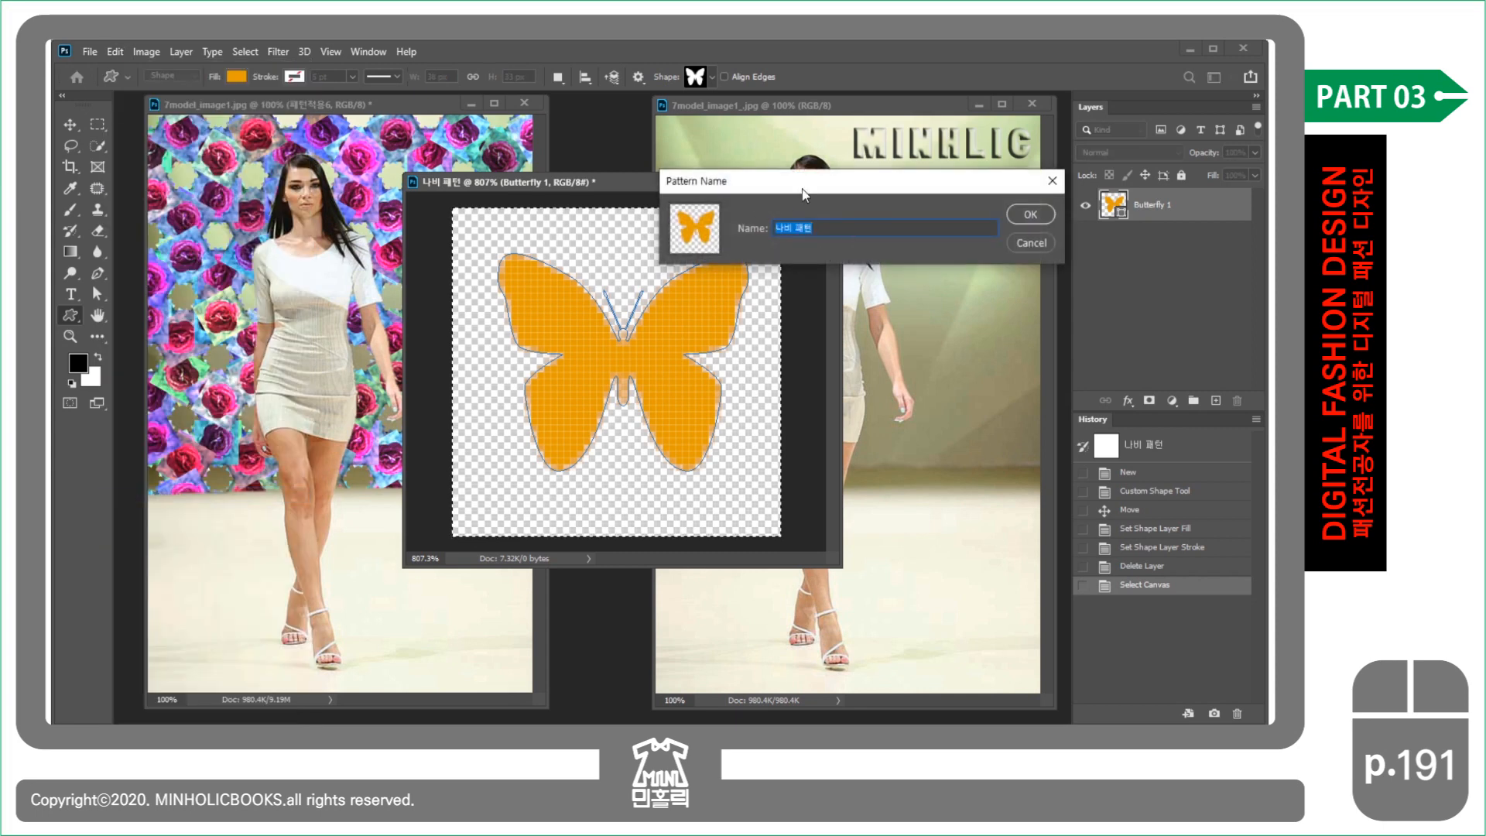
click(1039, 220)
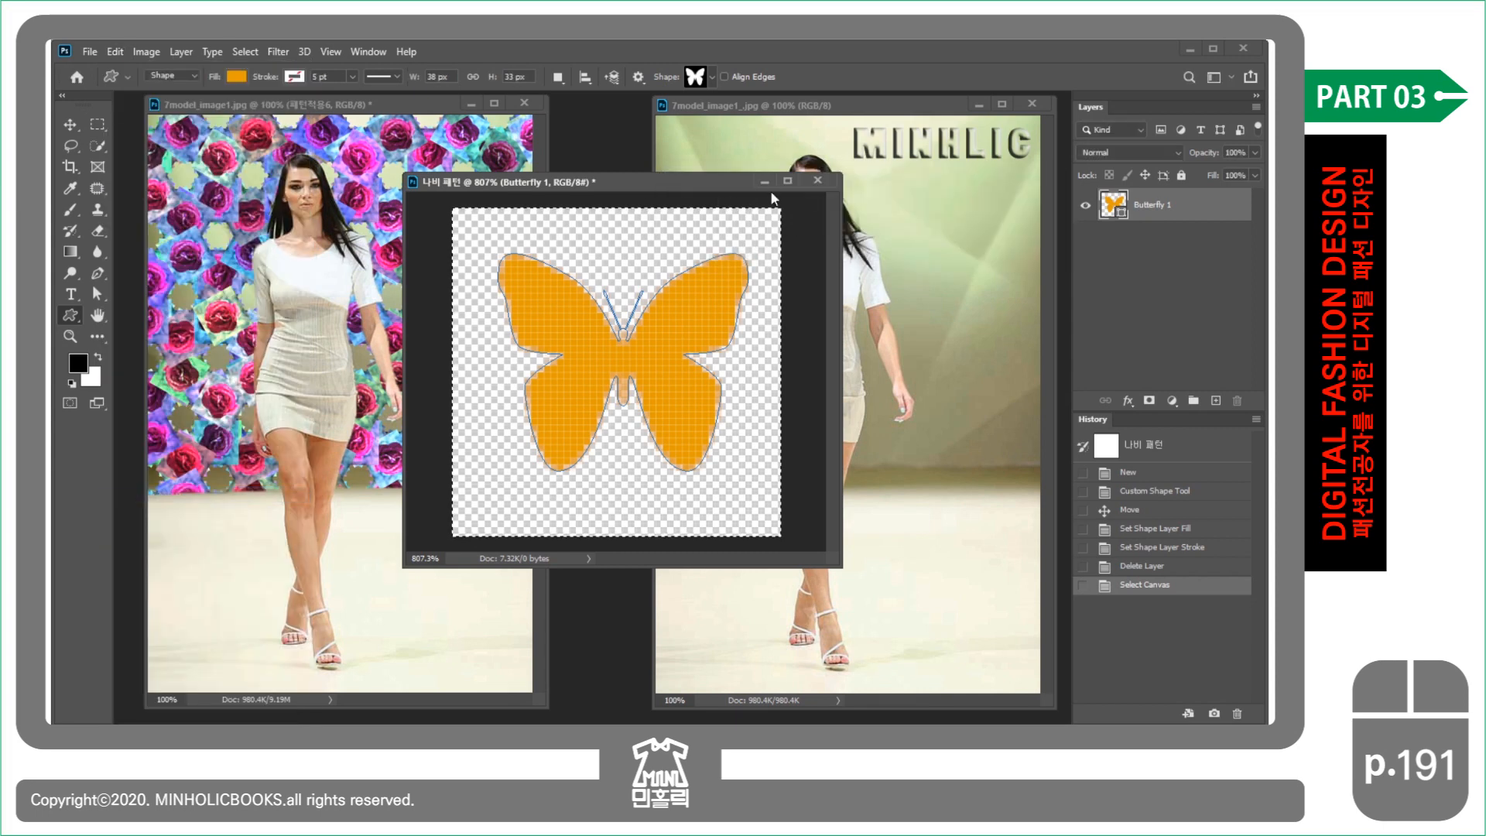
click(766, 179)
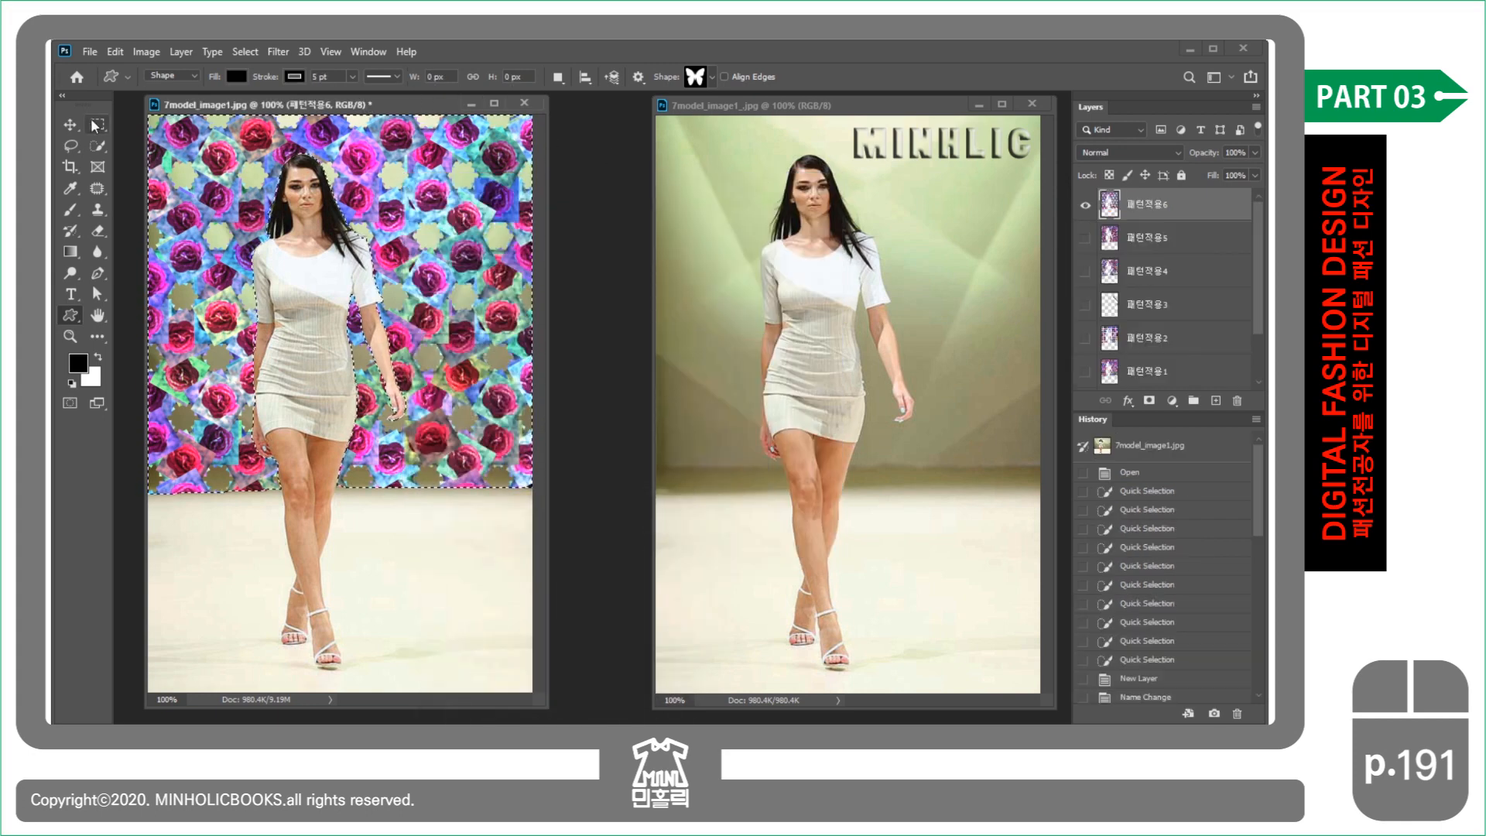
- Hide the 패턴적용6 layer in 7model_image1.jpg and clear the backdrop selection
click(70, 125)
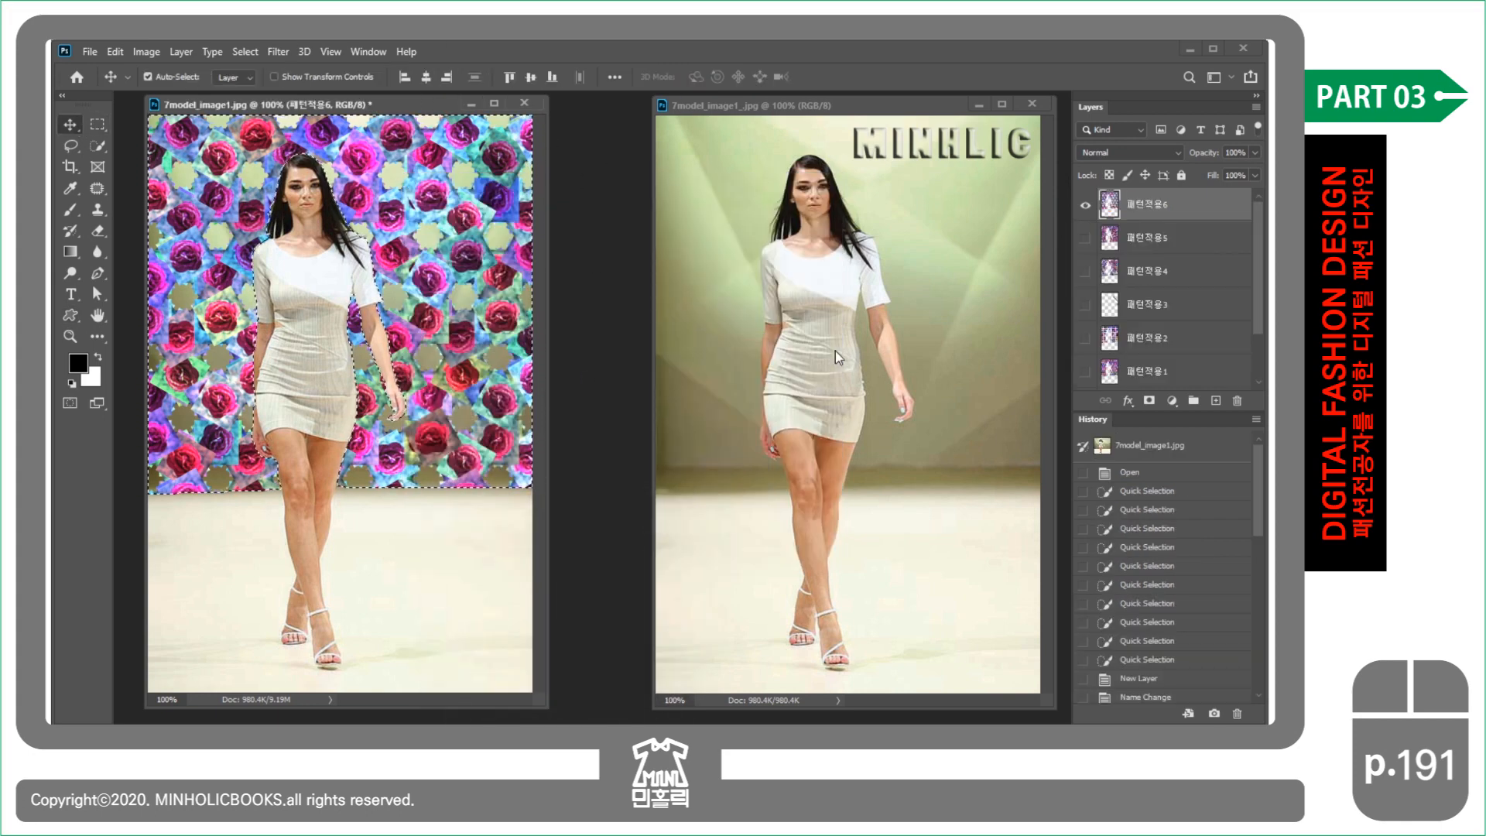
click(1085, 204)
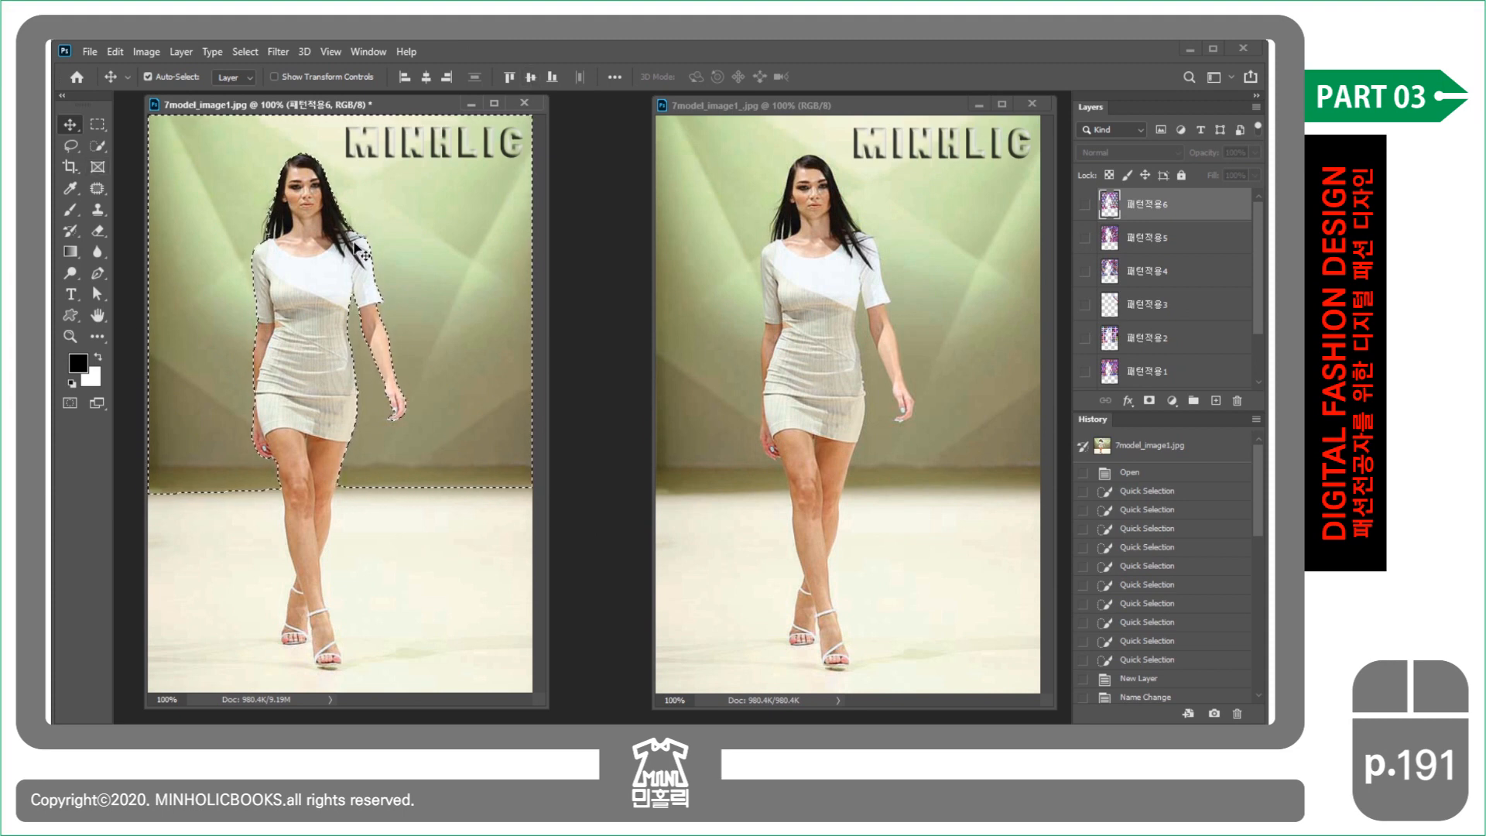
key(ctrl)
key(ctrl+d)
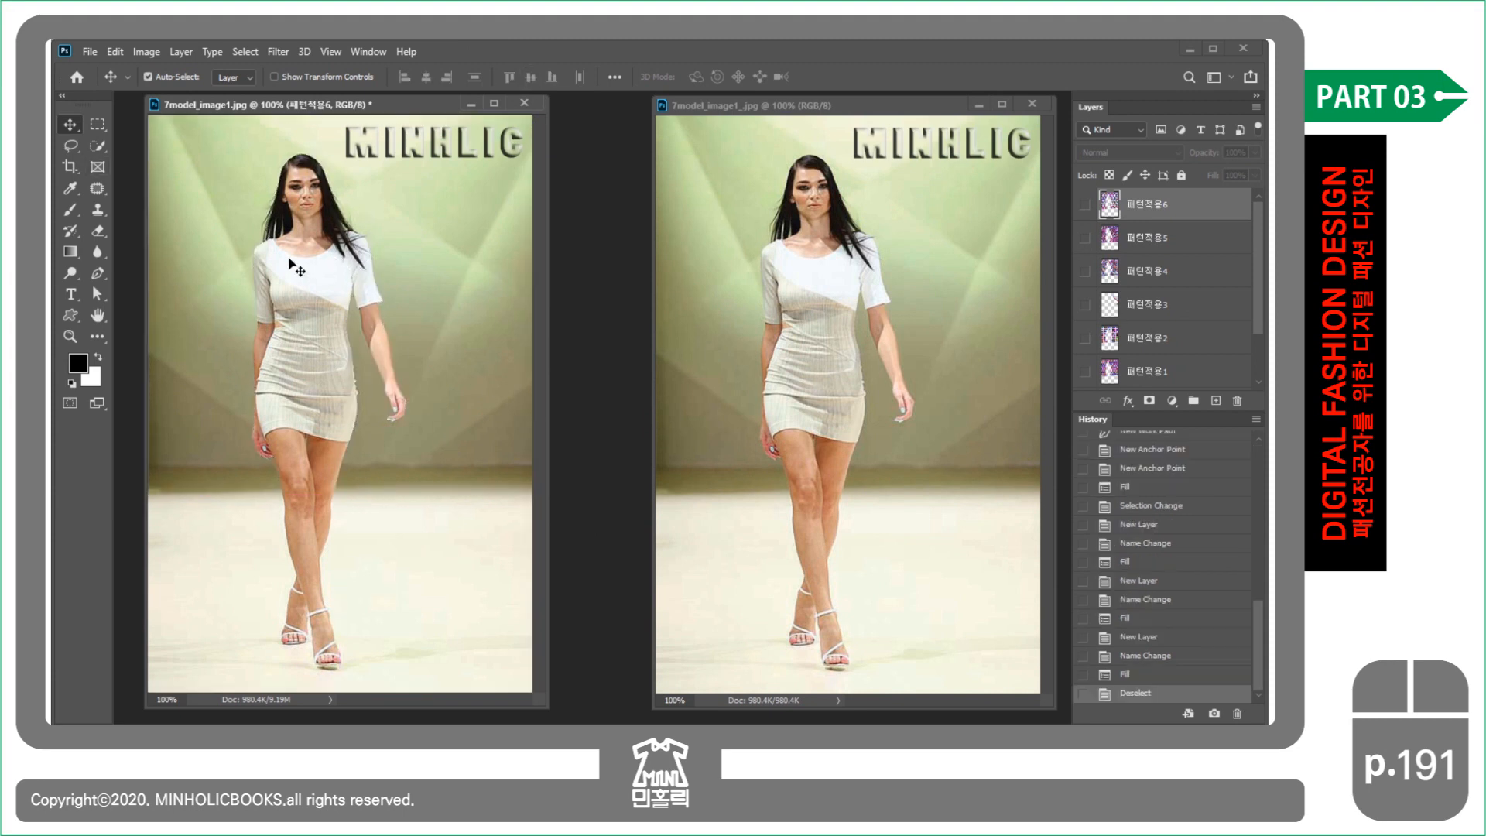
click(97, 146)
mouse_move(270, 257)
mouse_down()
mouse_move(293, 308)
mouse_move(313, 307)
mouse_up()
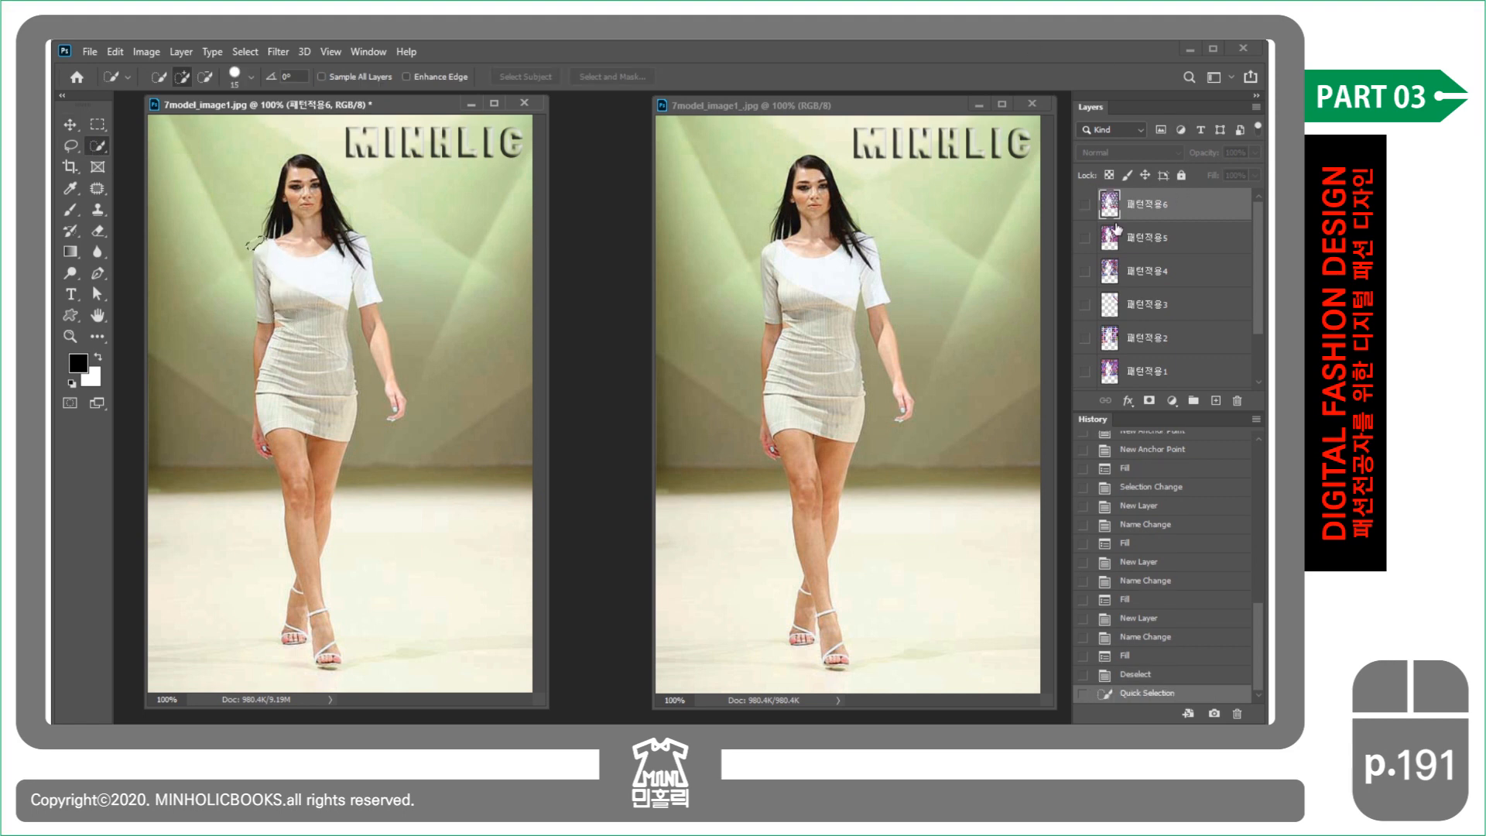
key(ctrl+d)
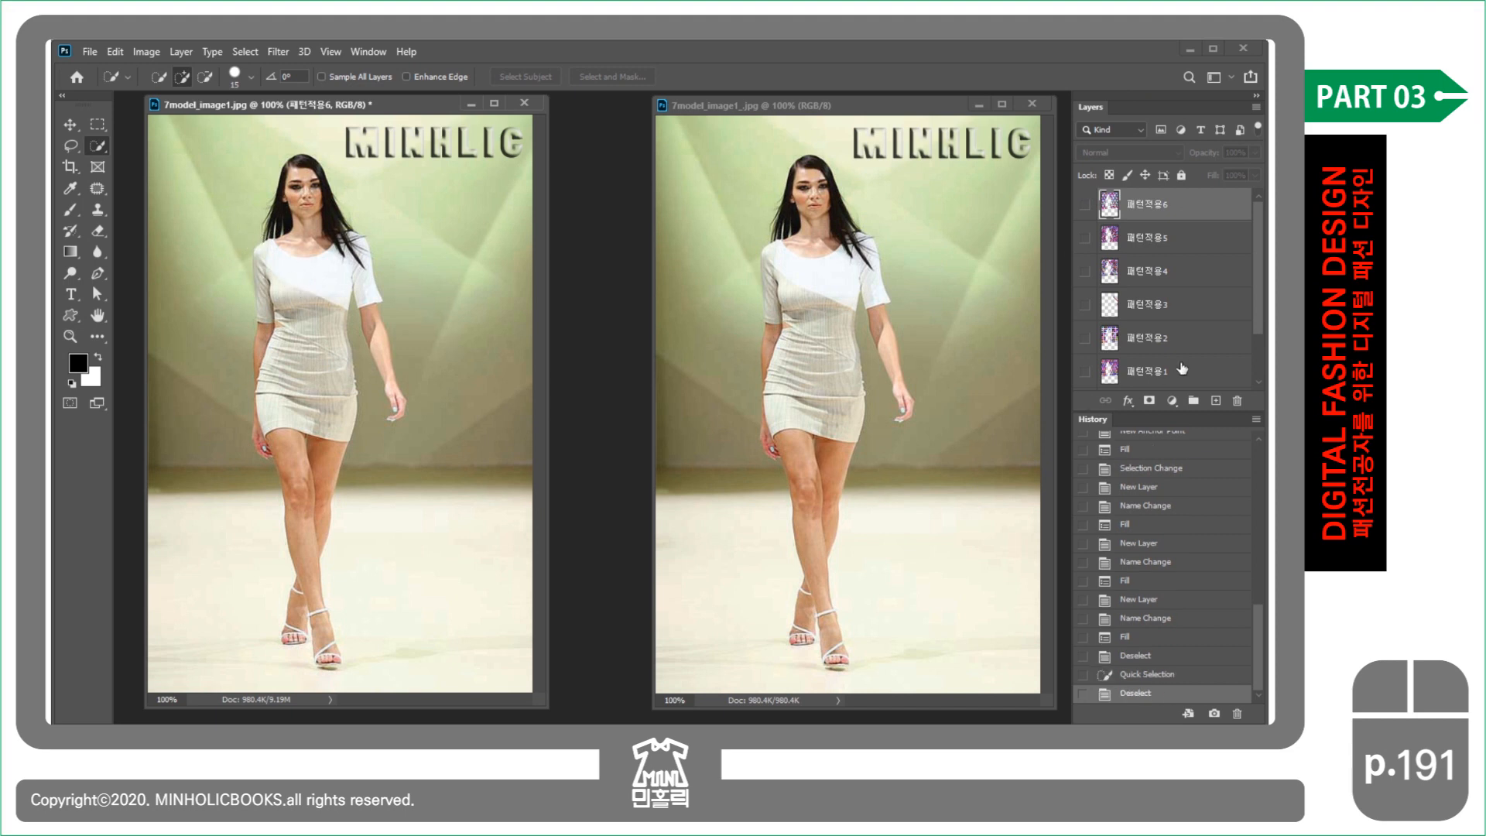
- On the Background layer, select the model's dress with the Quick Selection tool, extending the selection over her left shoulder and sleeve
scroll(1220, 366, down, 2)
click(1185, 379)
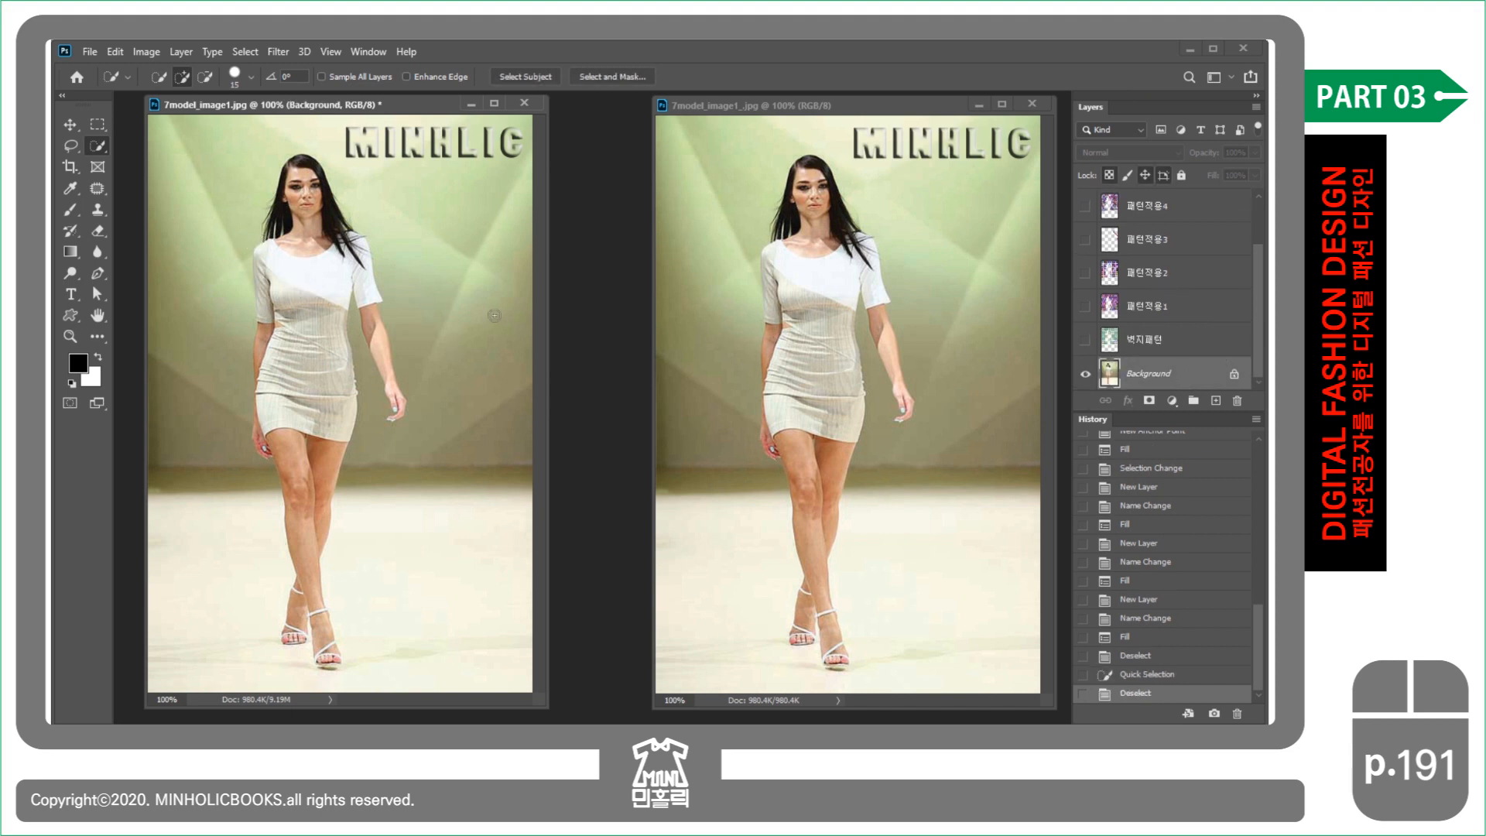
mouse_move(274, 252)
mouse_down()
mouse_move(293, 364)
mouse_move(341, 275)
mouse_up()
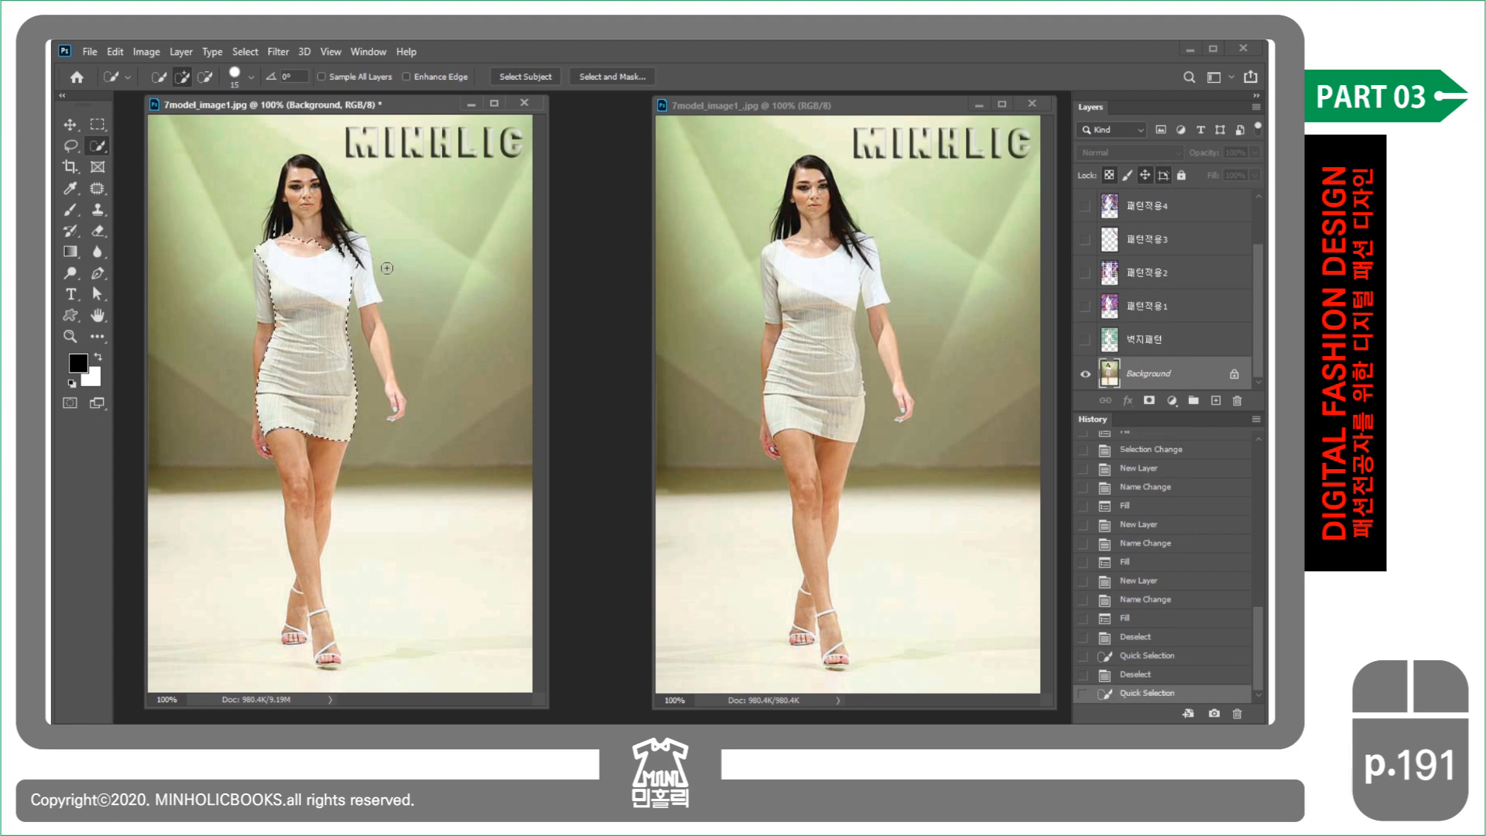
scroll(346, 246, up, 5)
scroll(349, 242, up, 3)
click(361, 240)
mouse_move(352, 246)
mouse_down()
mouse_move(331, 254)
mouse_move(324, 233)
mouse_up()
drag(240, 263, 353, 416)
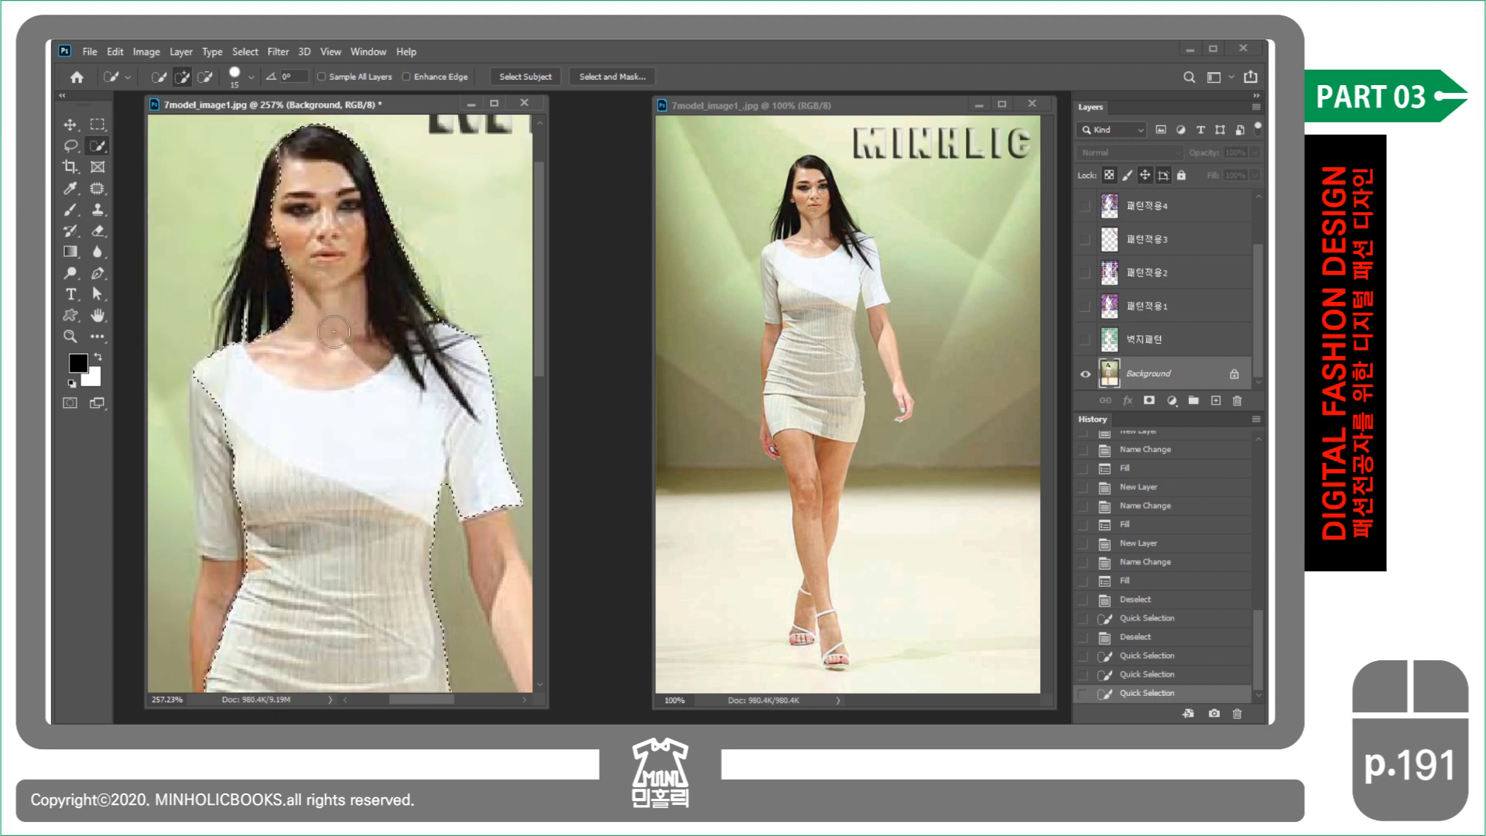
- Subtract the head, neck, loose hair and the model's left sleeve from the selection, refining the edge around the dress body
mouse_move(307, 169)
mouse_down()
mouse_move(277, 208)
mouse_move(297, 144)
mouse_move(295, 296)
mouse_move(284, 326)
mouse_move(257, 317)
mouse_move(289, 355)
mouse_move(364, 350)
mouse_up()
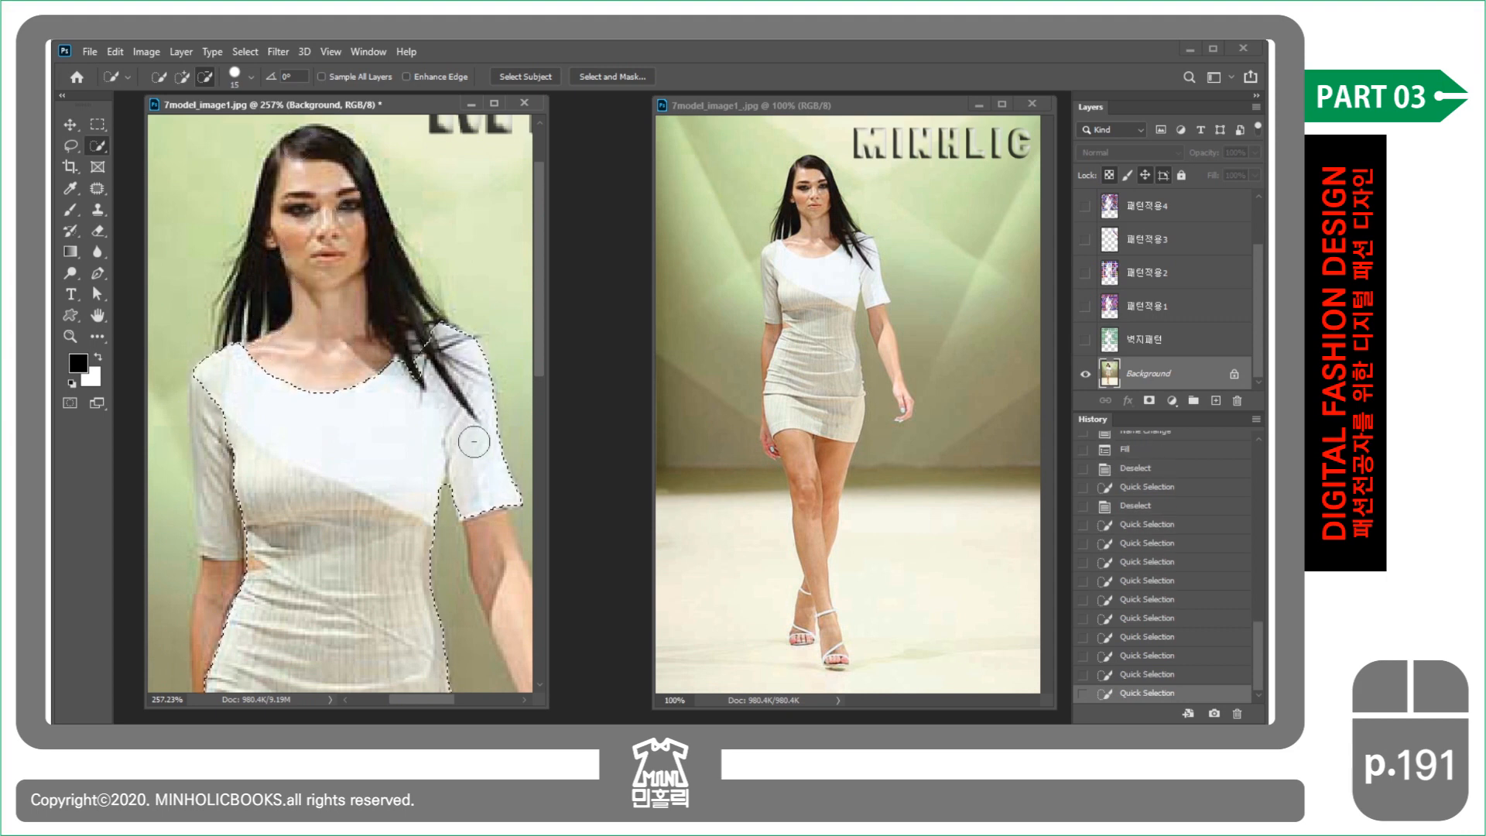
mouse_move(465, 464)
mouse_down()
mouse_move(490, 468)
mouse_move(485, 491)
mouse_move(493, 421)
mouse_move(496, 486)
mouse_move(453, 487)
mouse_move(480, 499)
mouse_up()
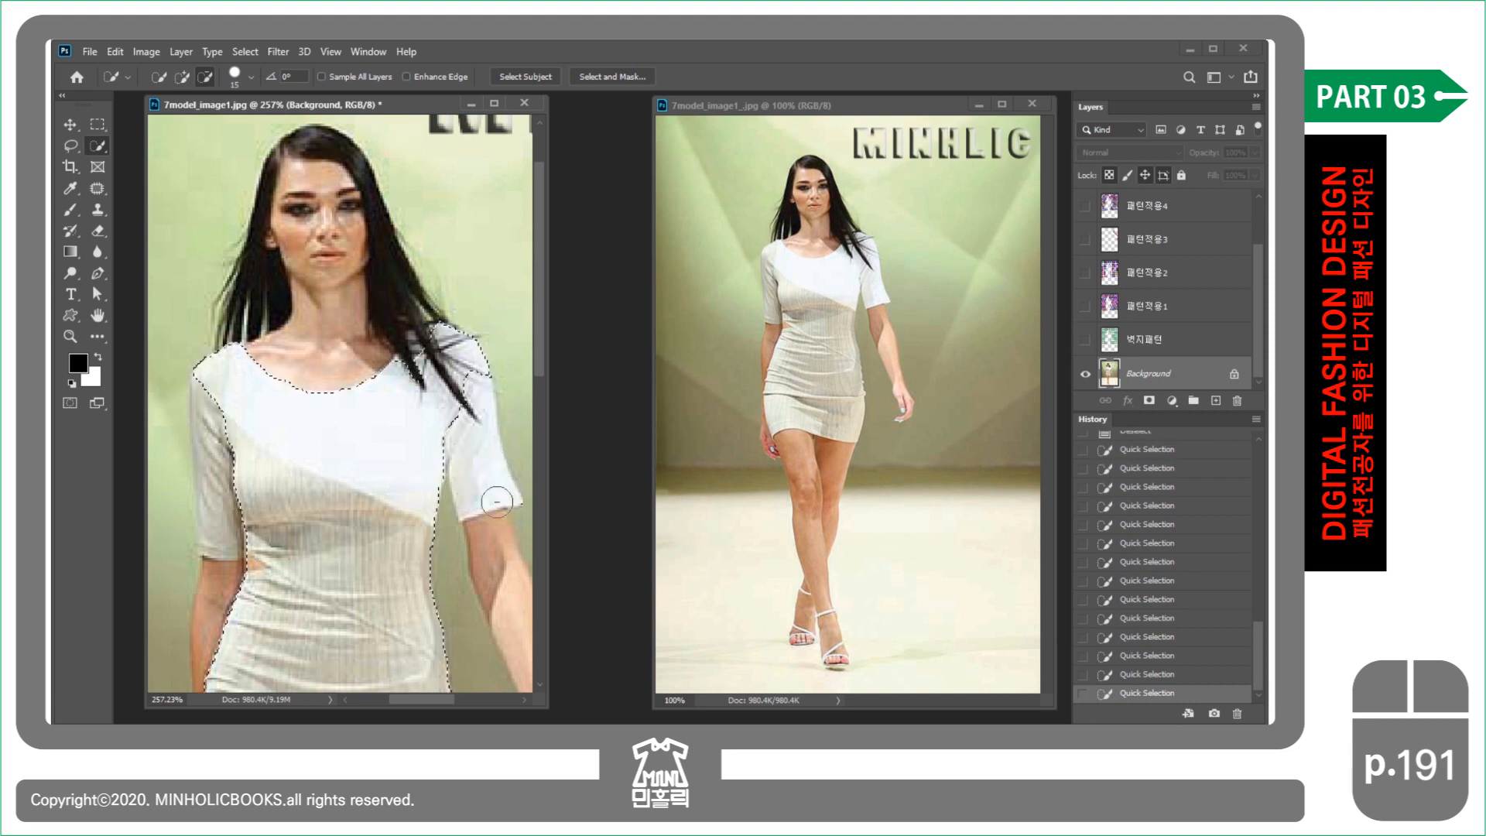
key(alt)
drag(413, 371, 466, 374)
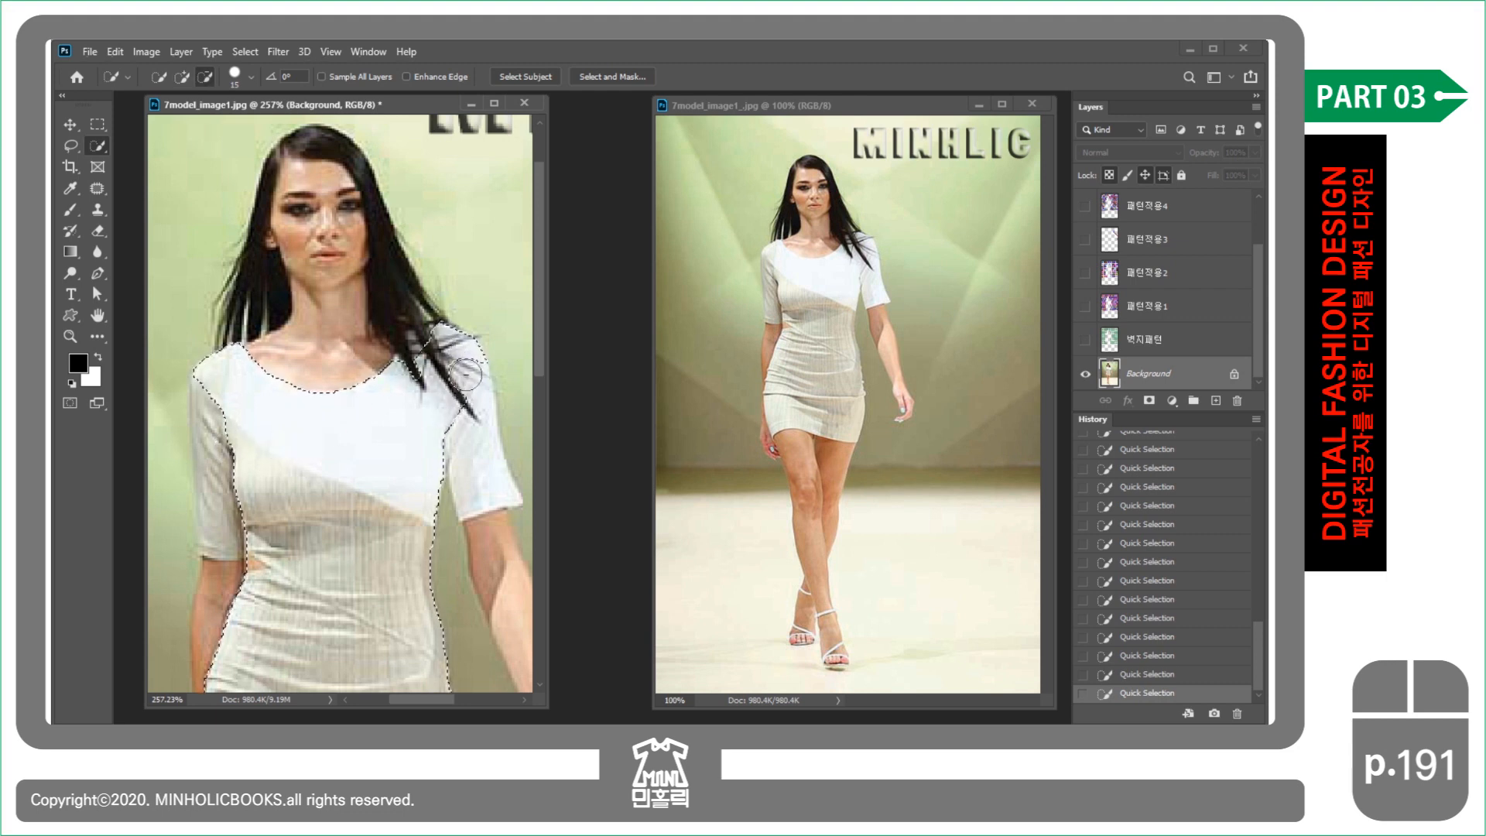
mouse_move(401, 434)
mouse_down()
mouse_move(509, 397)
mouse_move(490, 398)
mouse_up()
key(alt)
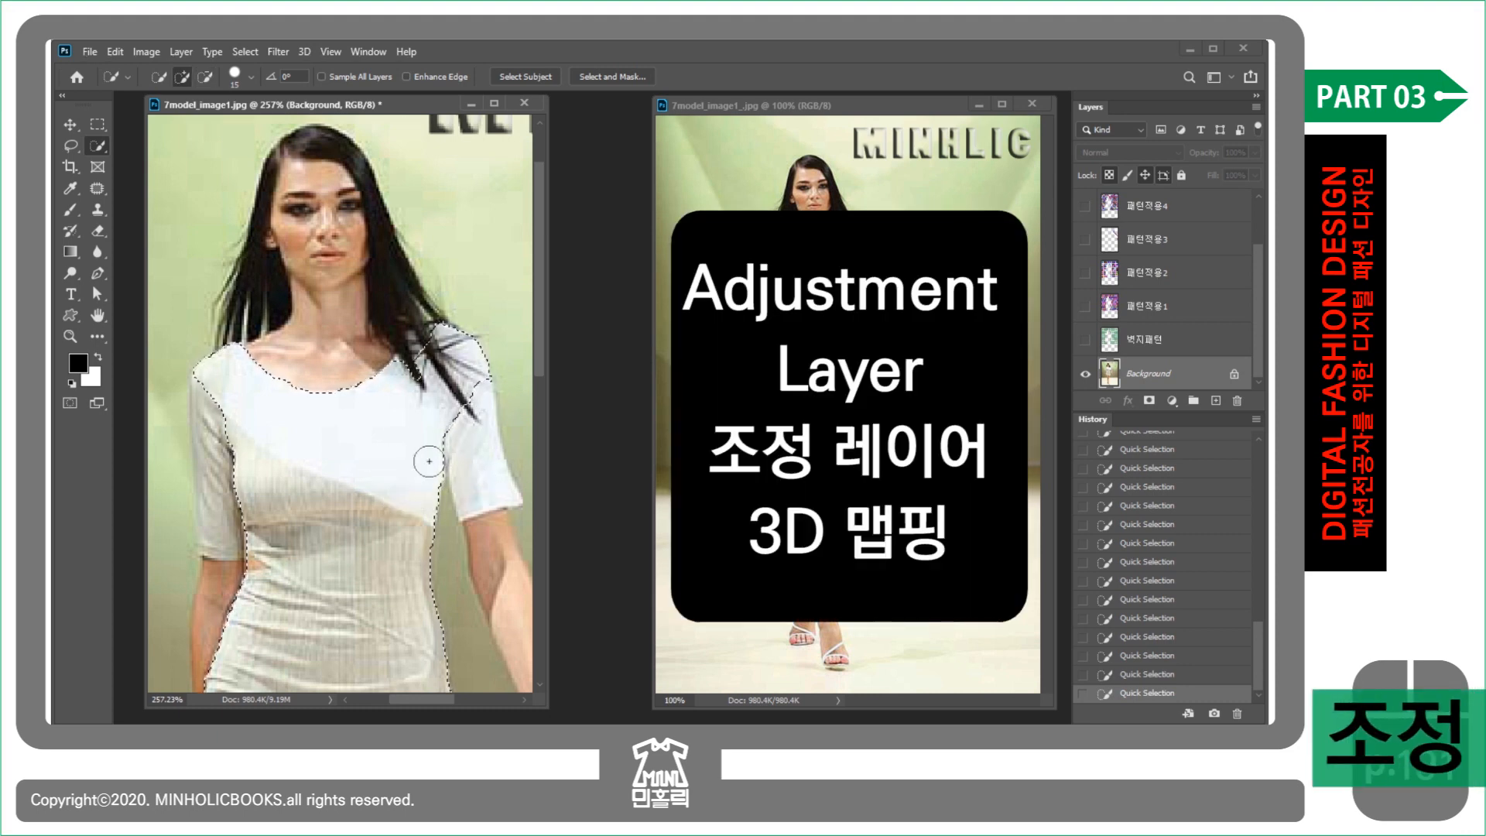
- Create a new layer above the Background layer and name it 원피스 패턴
scroll(374, 381, down, 5)
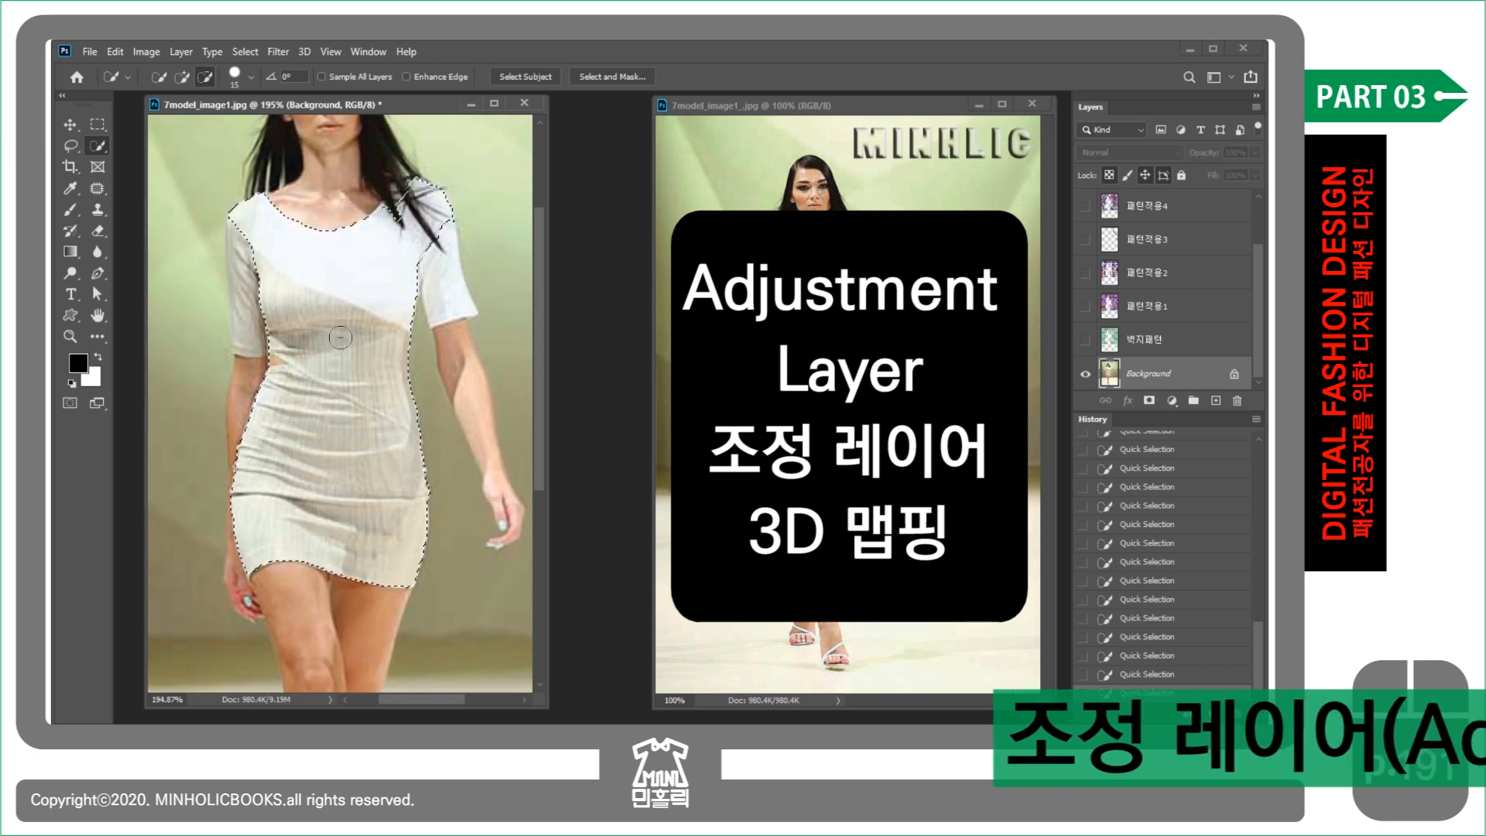
scroll(341, 337, down, 5)
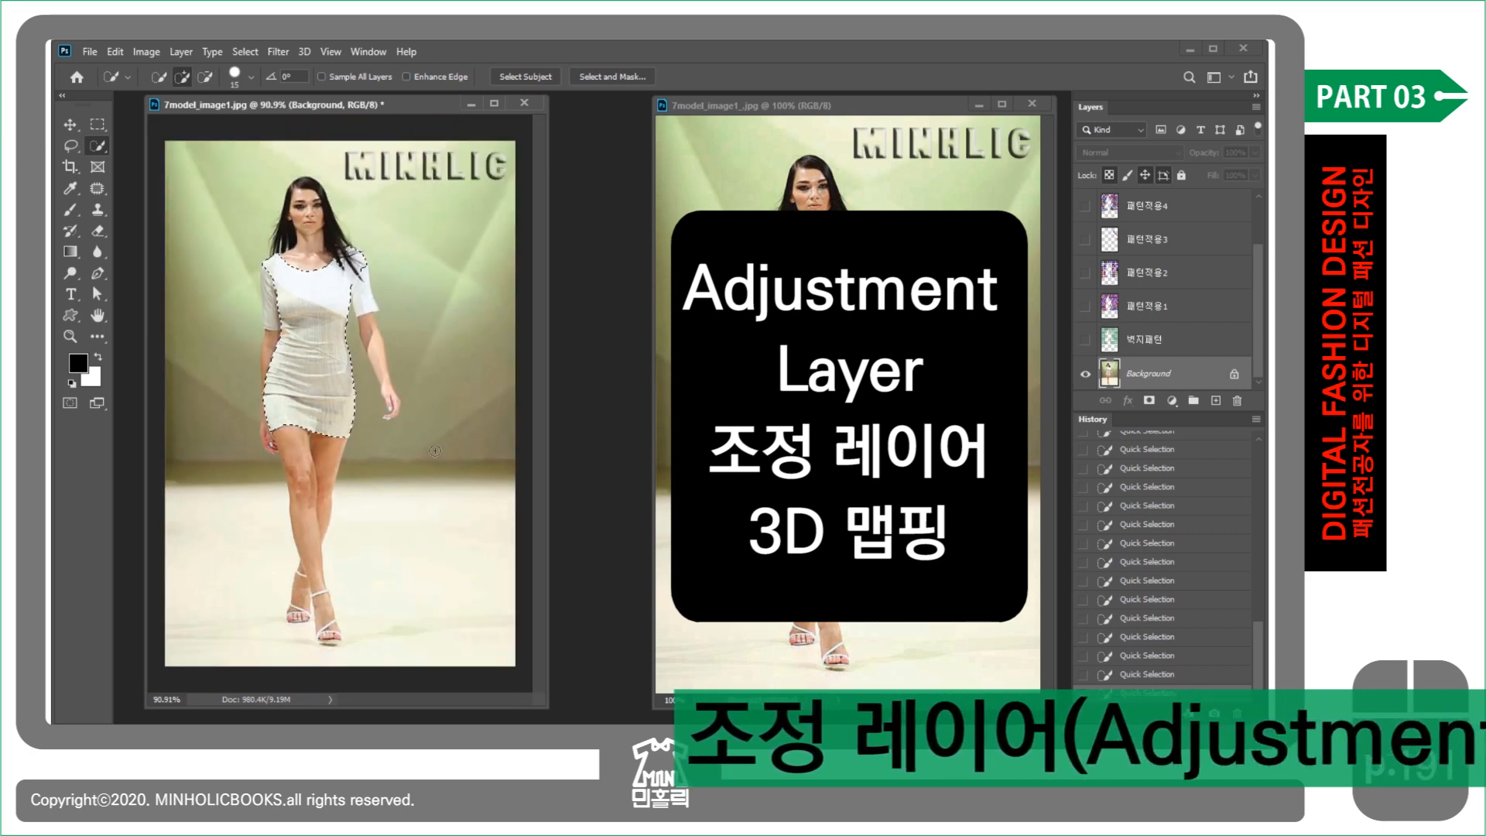
scroll(400, 418, up, 1)
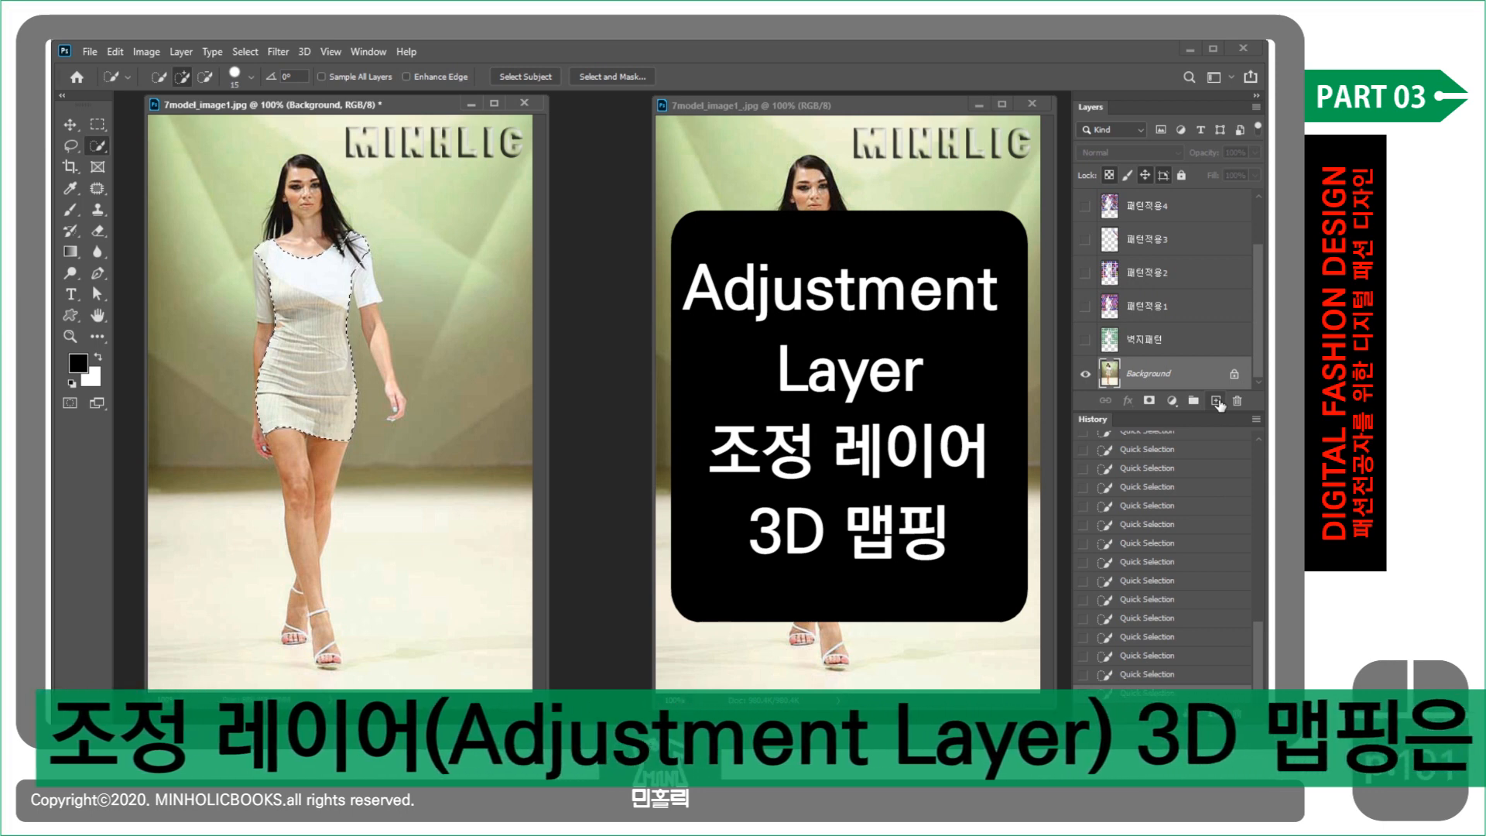
click(1217, 401)
double_click(1144, 342)
text(우)
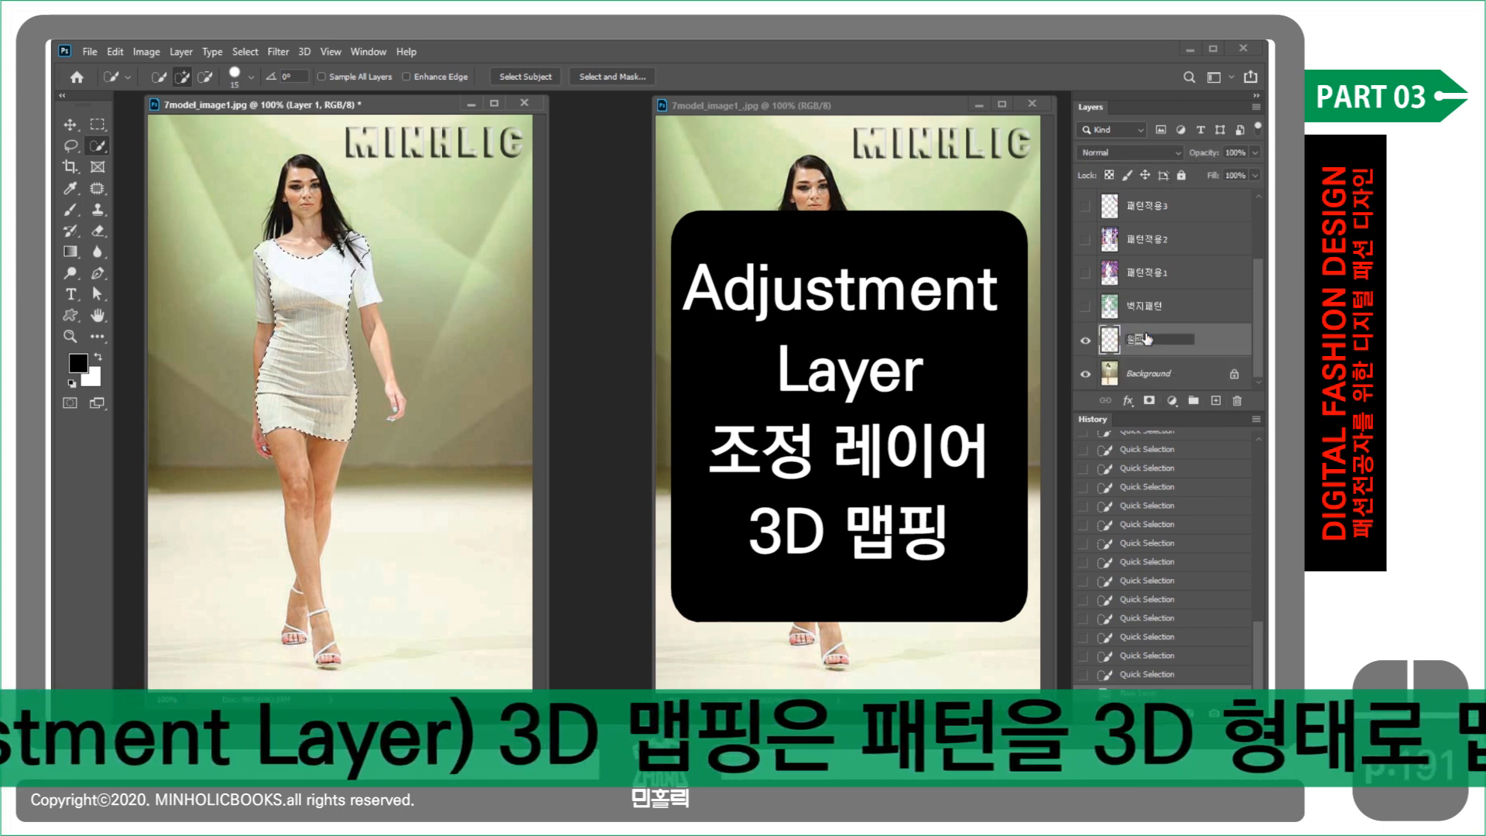
key(Return)
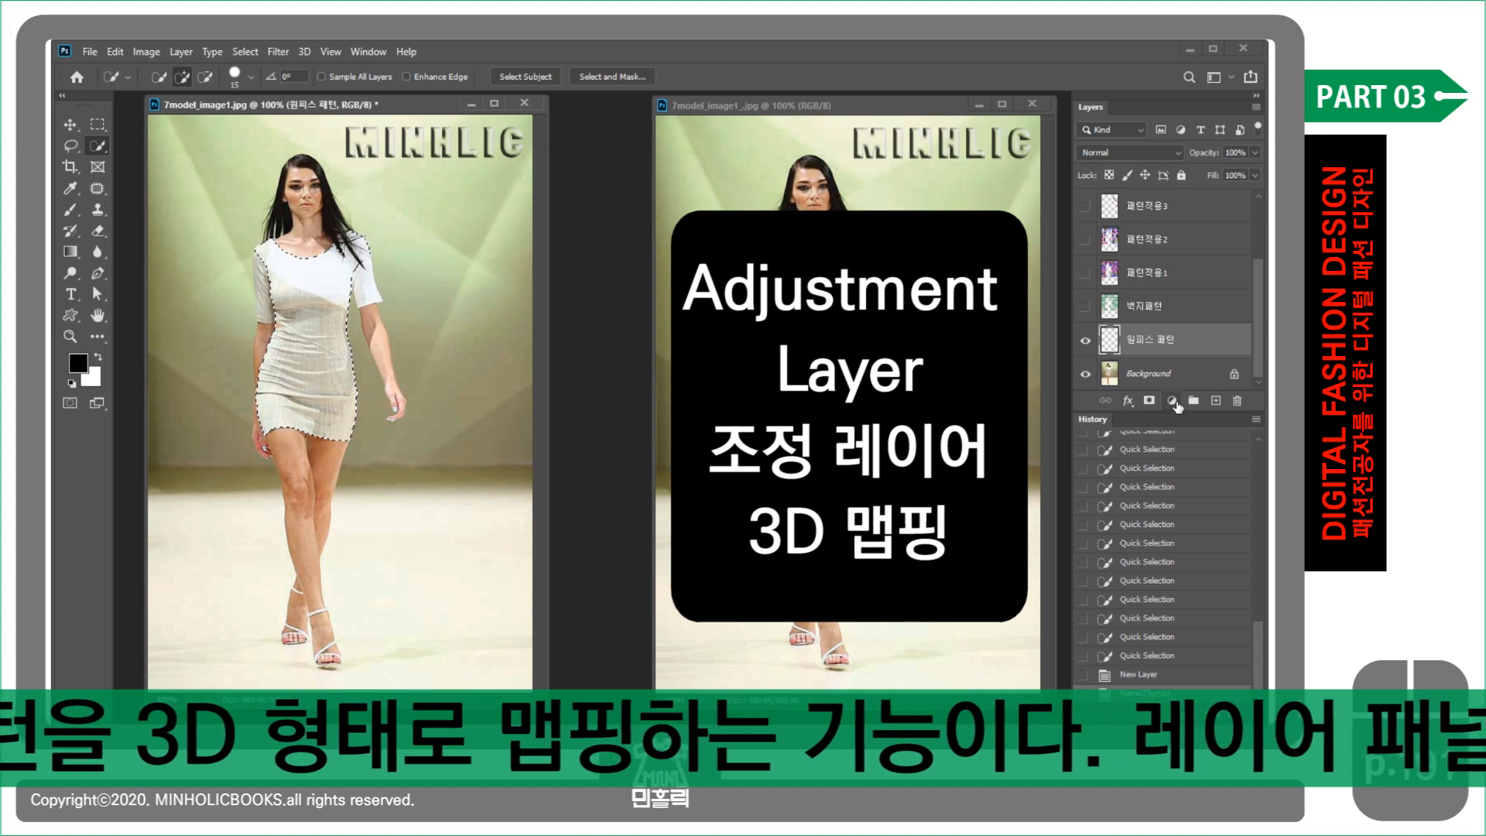
- Add a Pattern fill to the 원피스 패턴 layer within the dress selection, using the orange butterfly pattern
click(1174, 402)
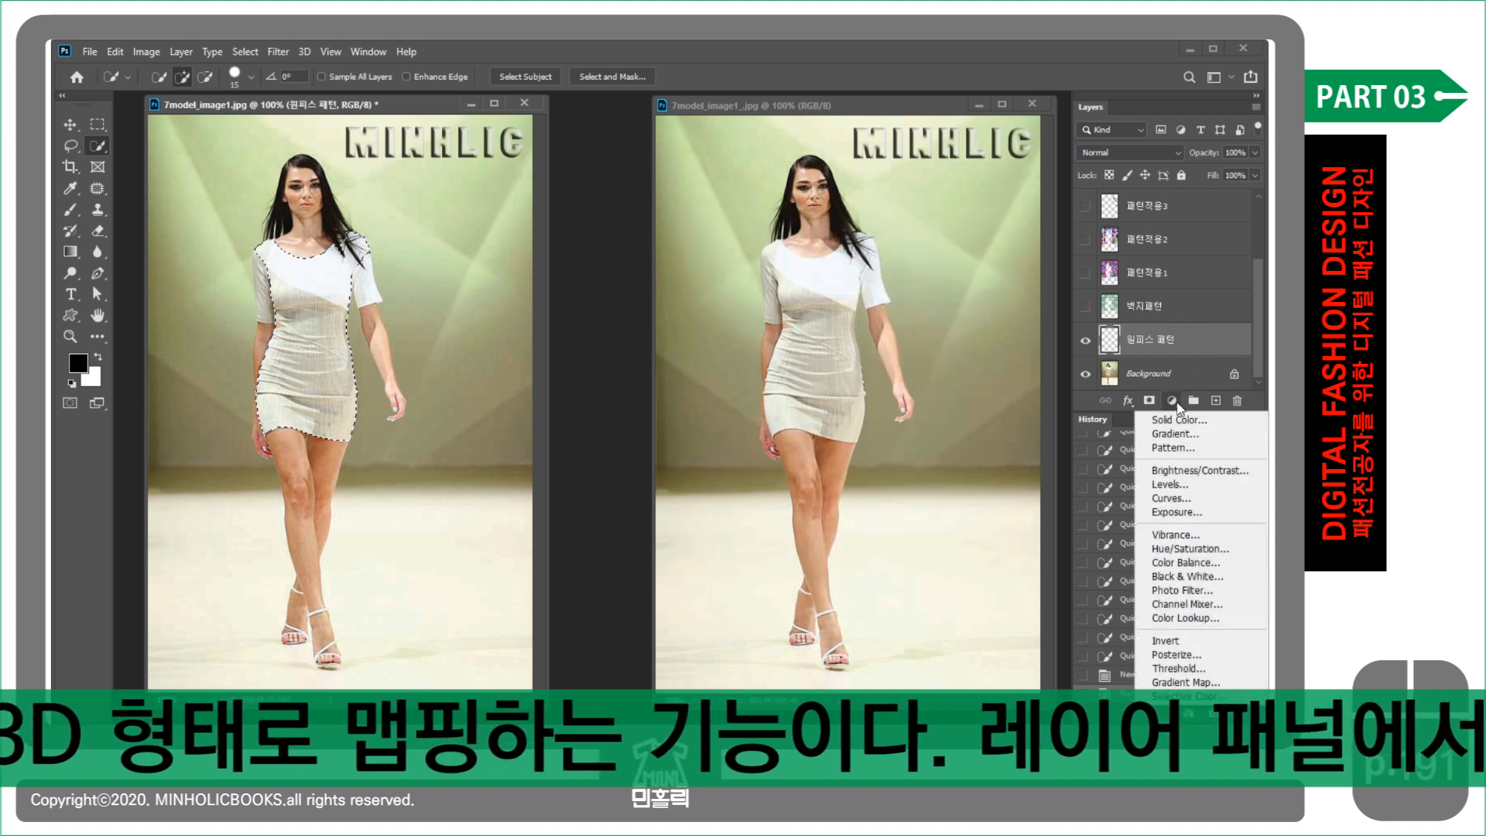
click(1208, 452)
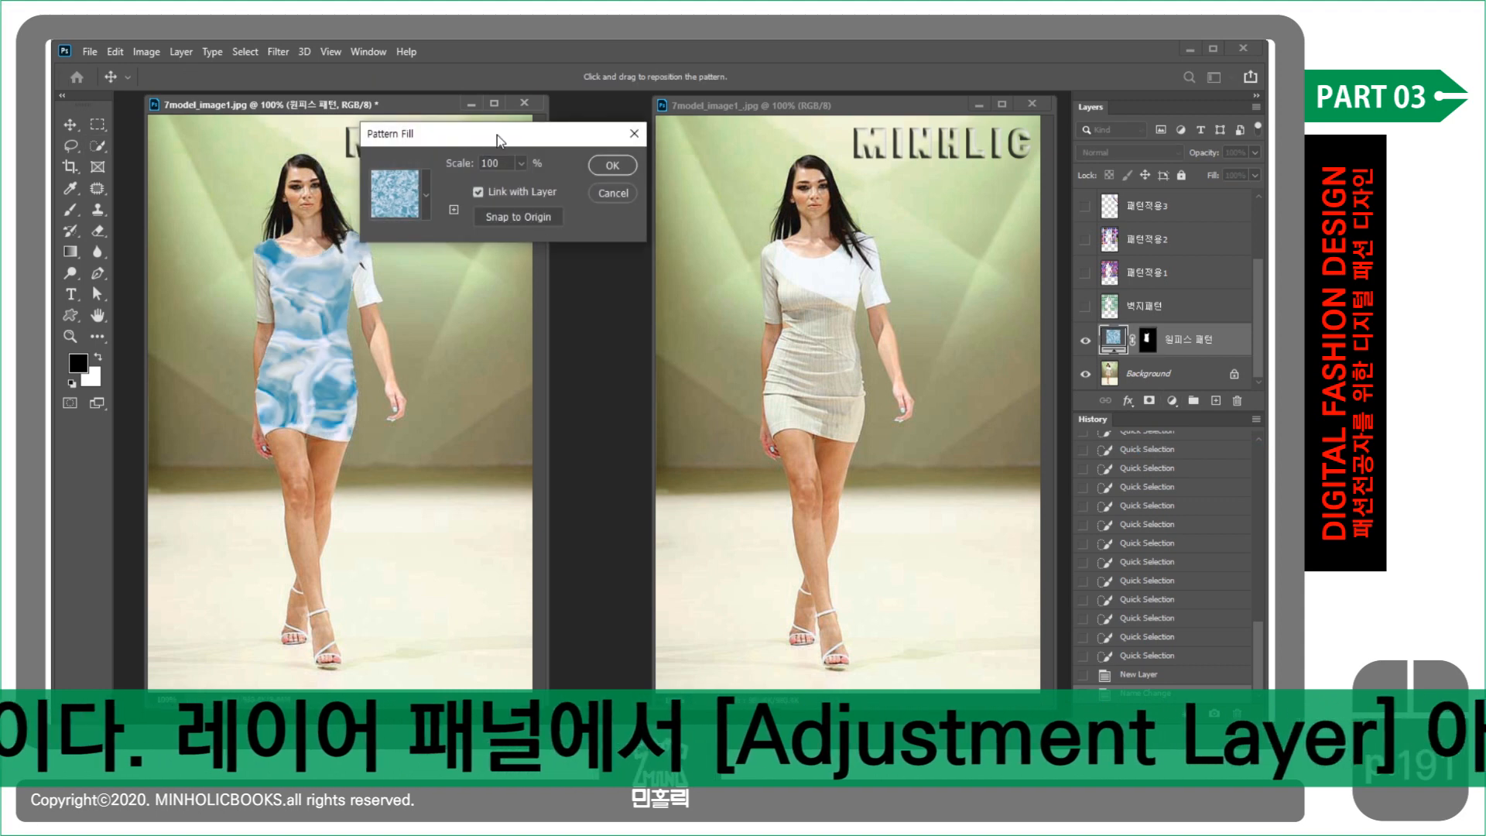
drag(497, 135, 587, 175)
click(485, 237)
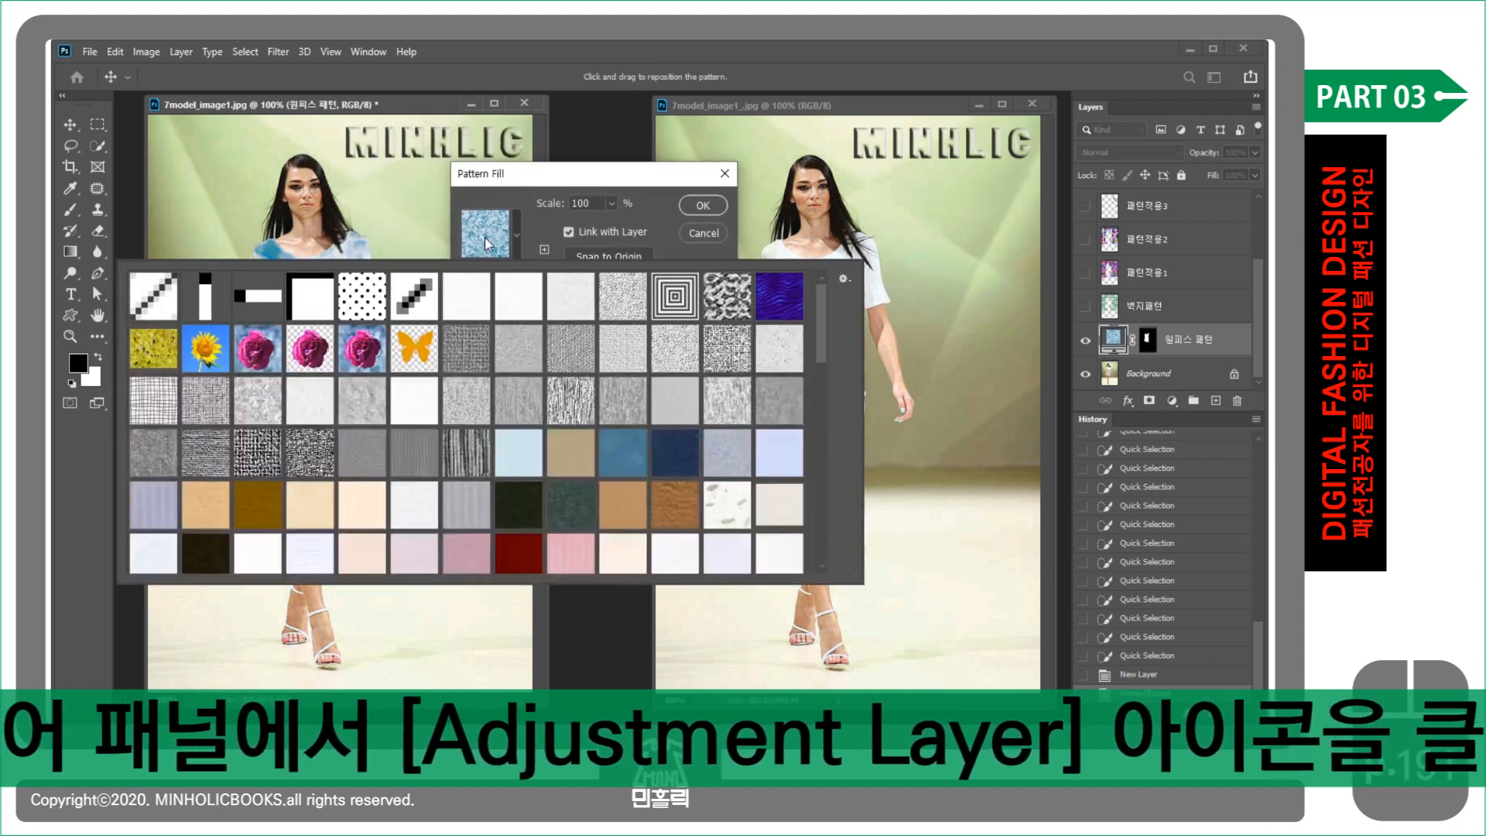
click(418, 349)
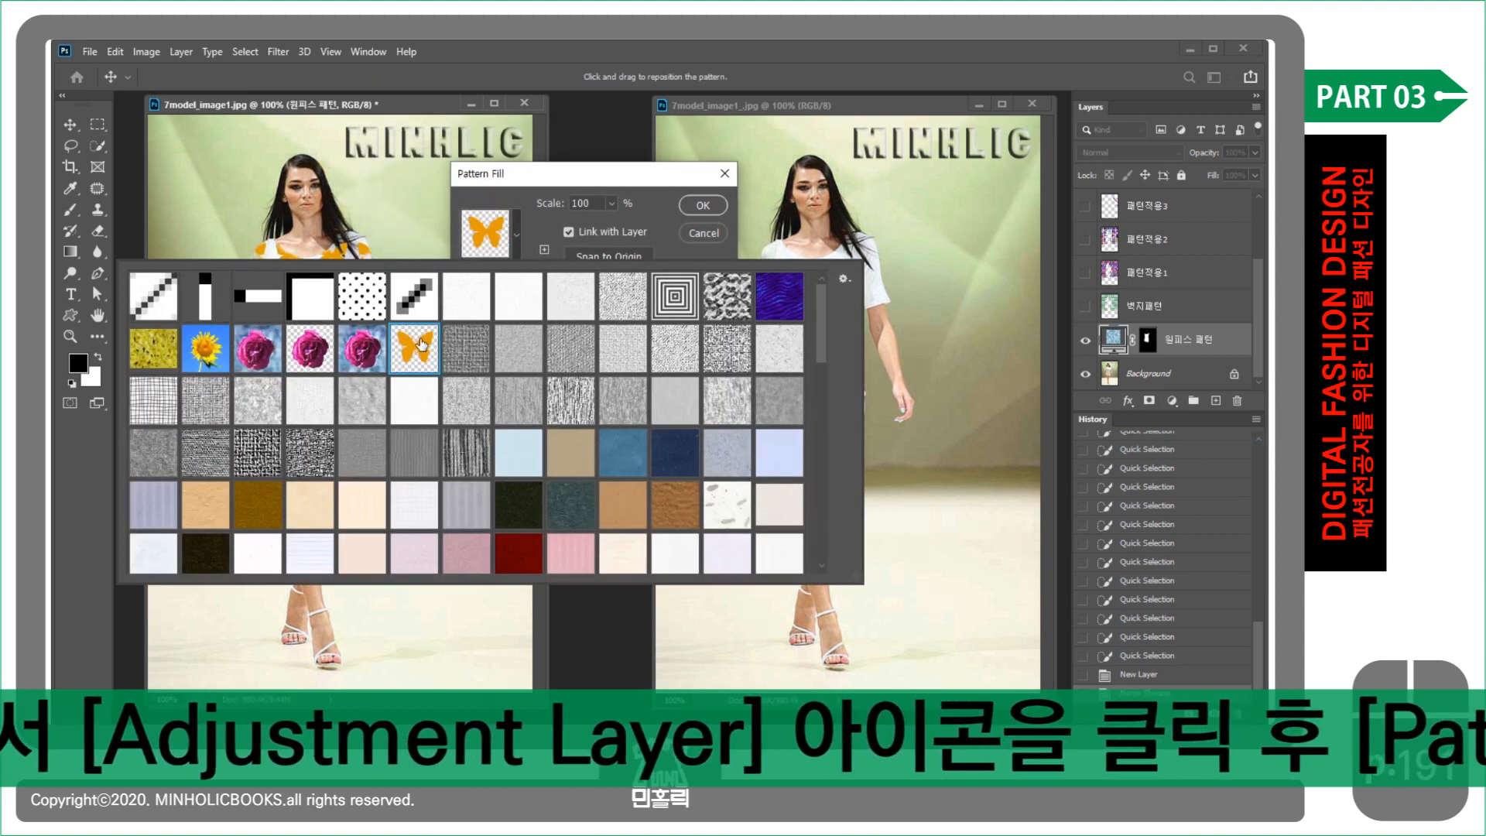
click(542, 220)
- Set the butterfly pattern fill's scale to 75% and apply it to the dress
click(611, 203)
drag(619, 226, 610, 226)
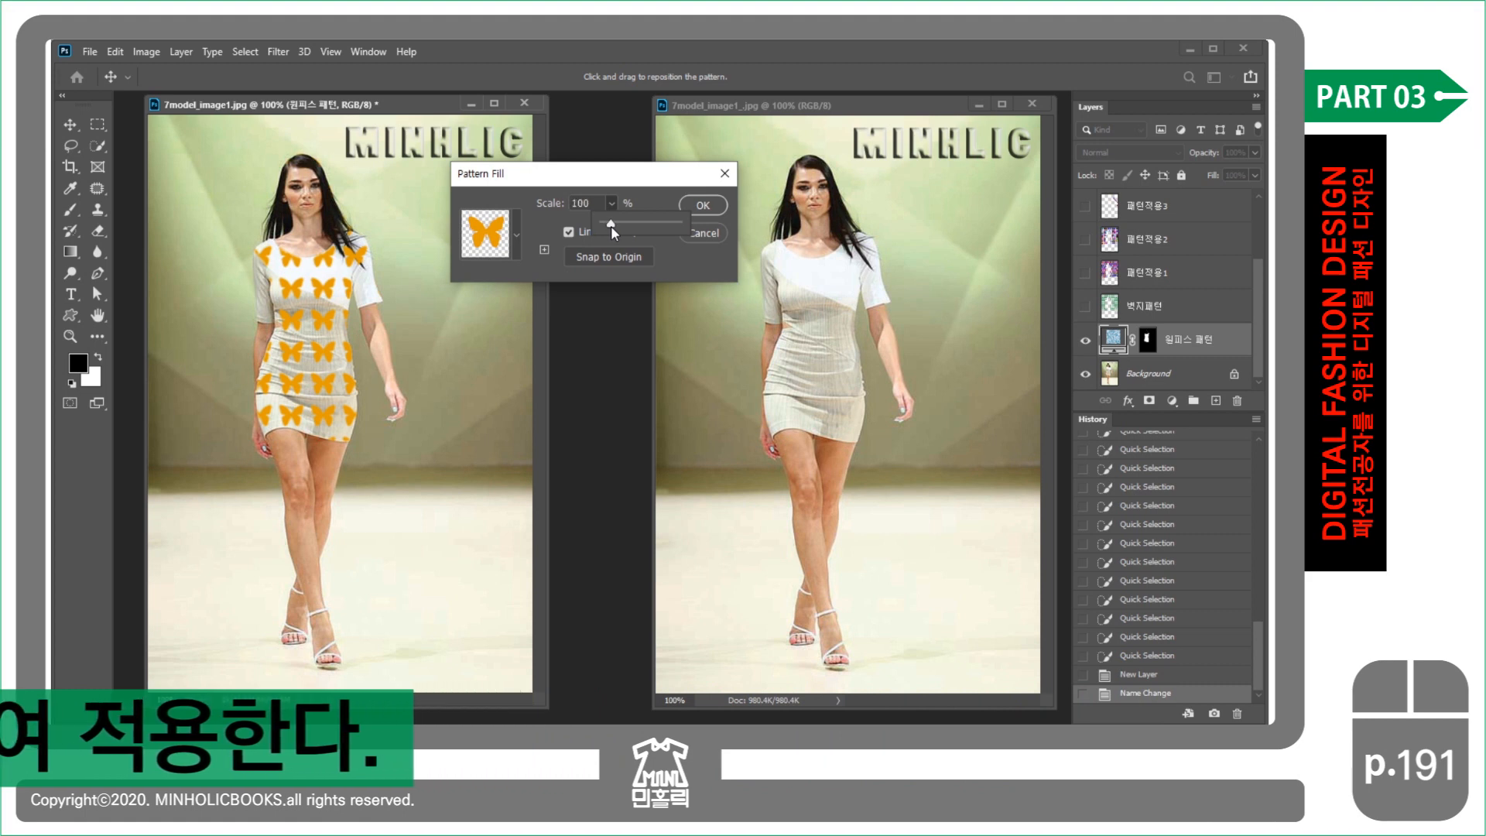
click(584, 204)
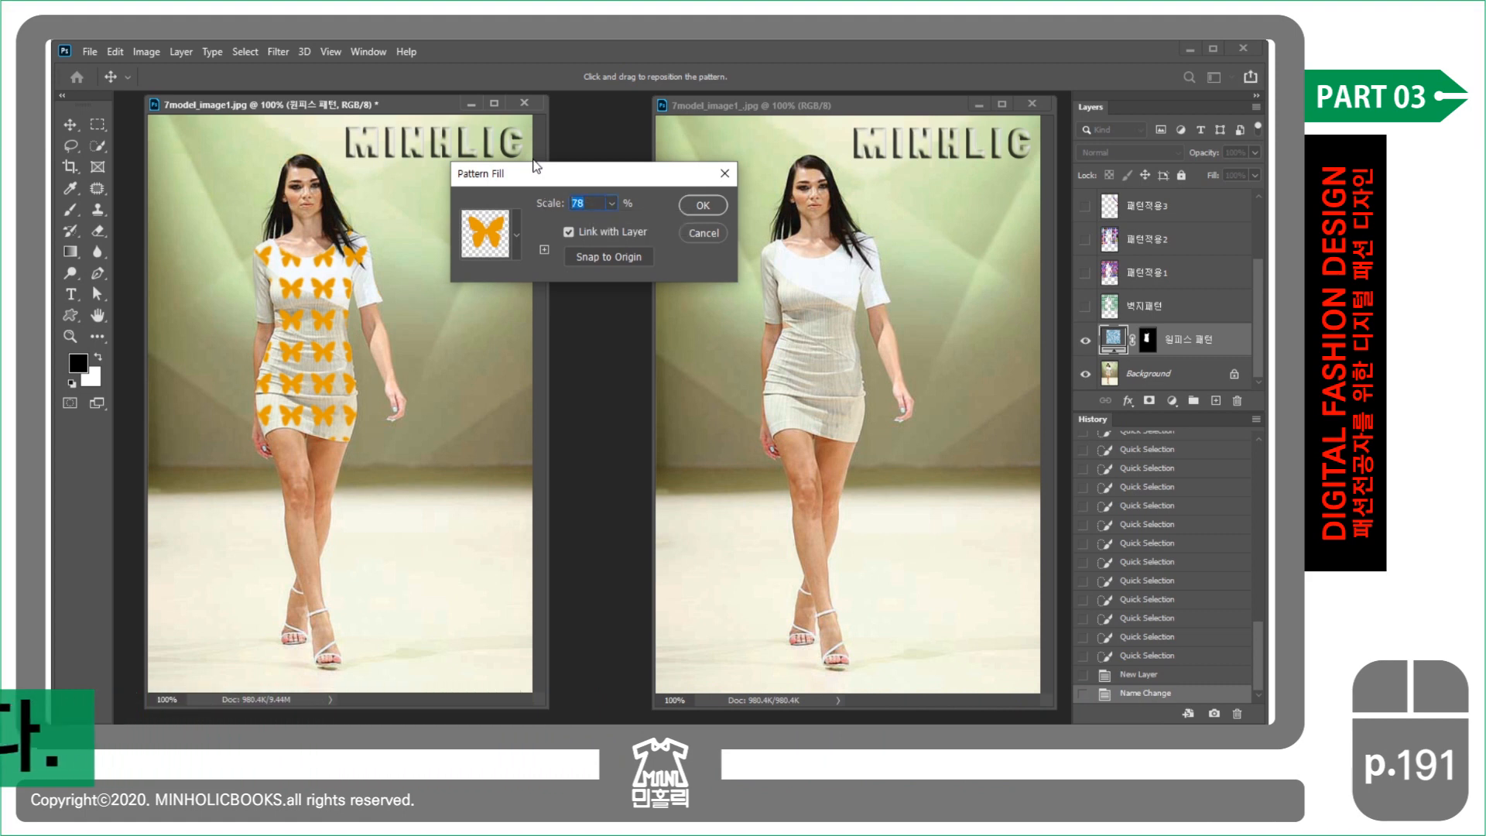
text(75)
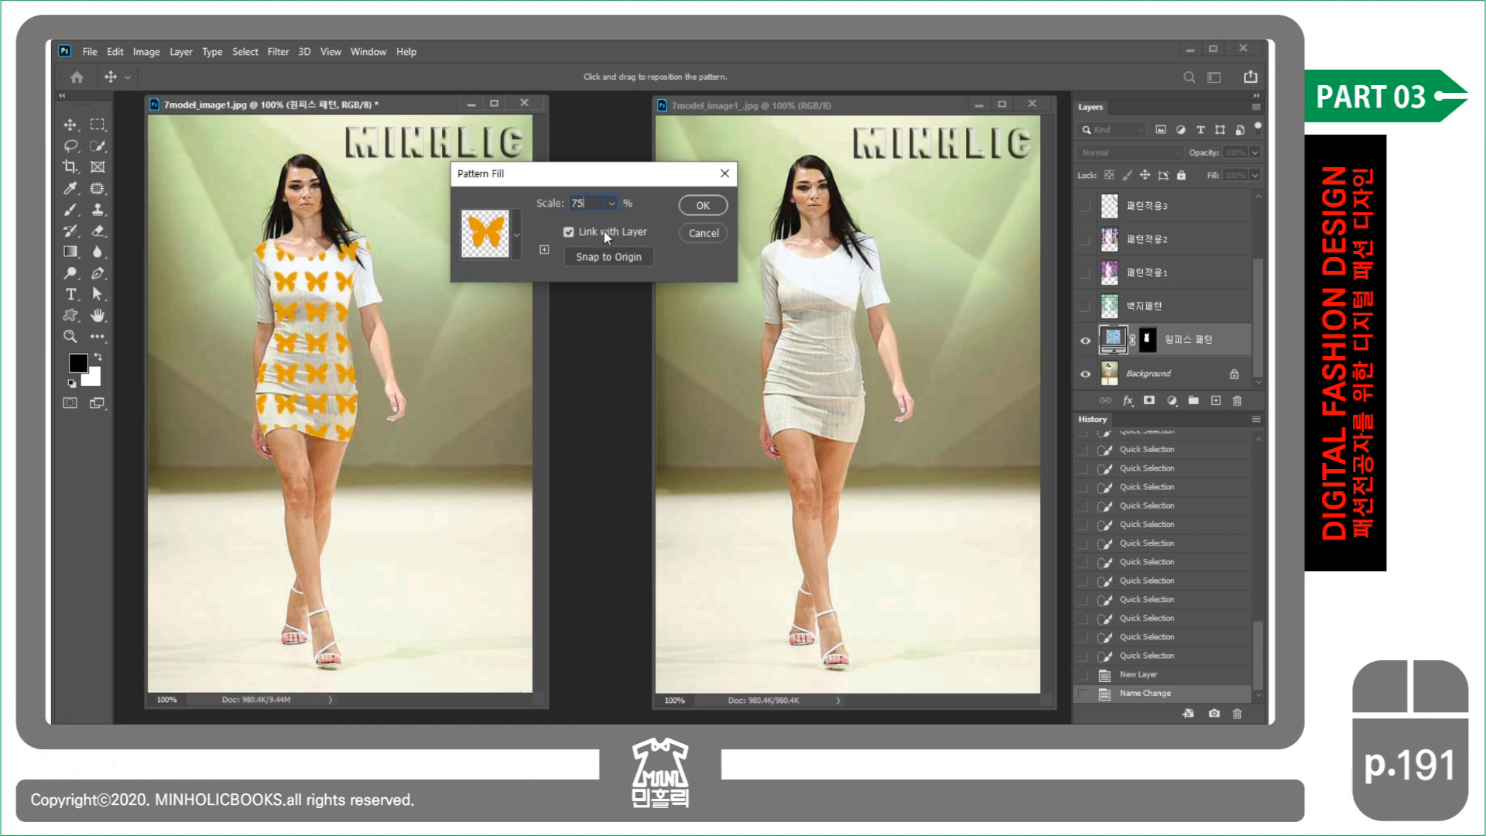
click(703, 204)
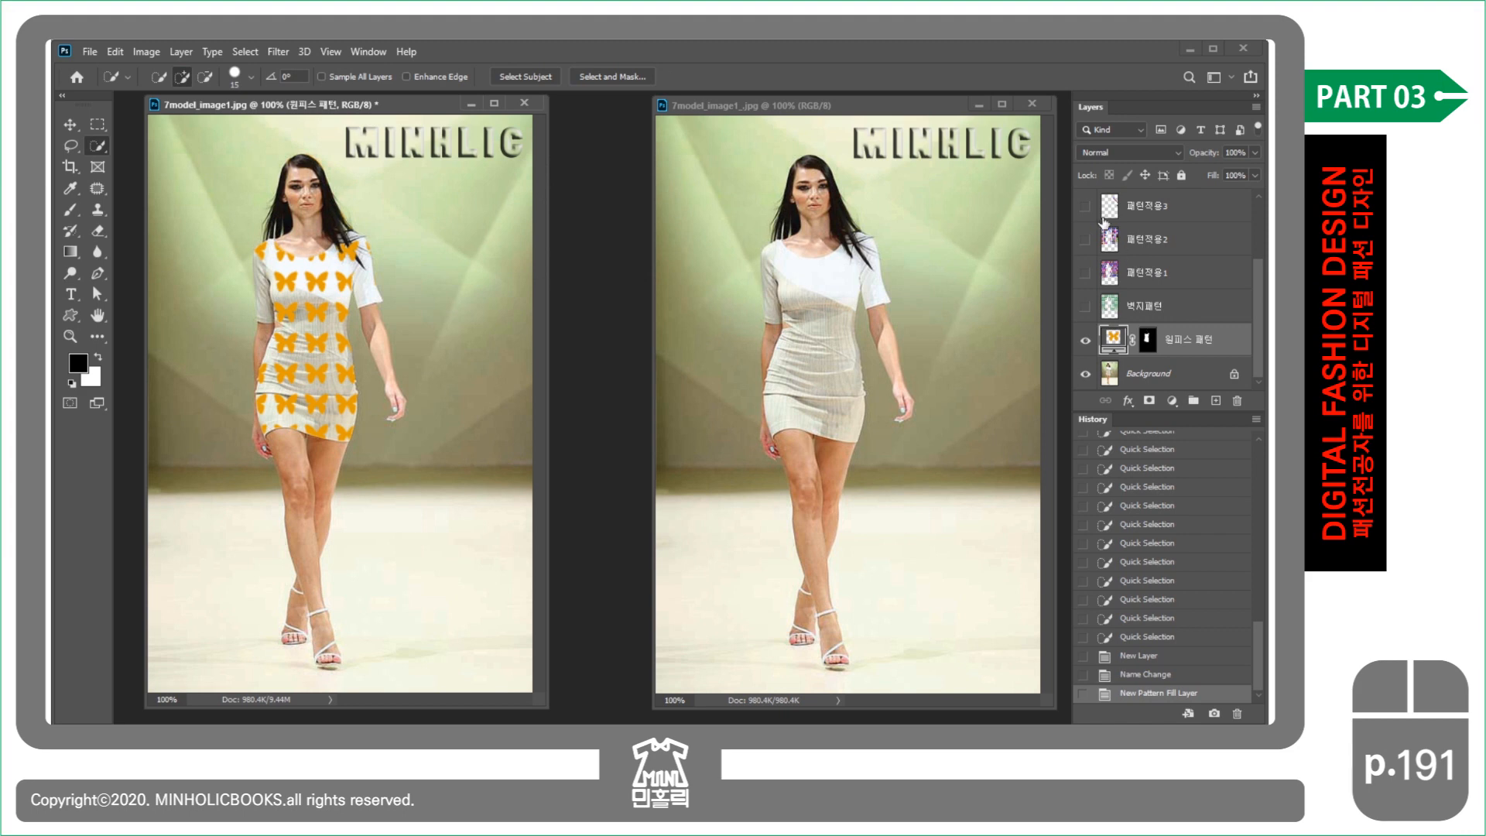
- Set the 원피스 패턴 layer's blend mode to Multiply and rasterize its fill content
click(1119, 149)
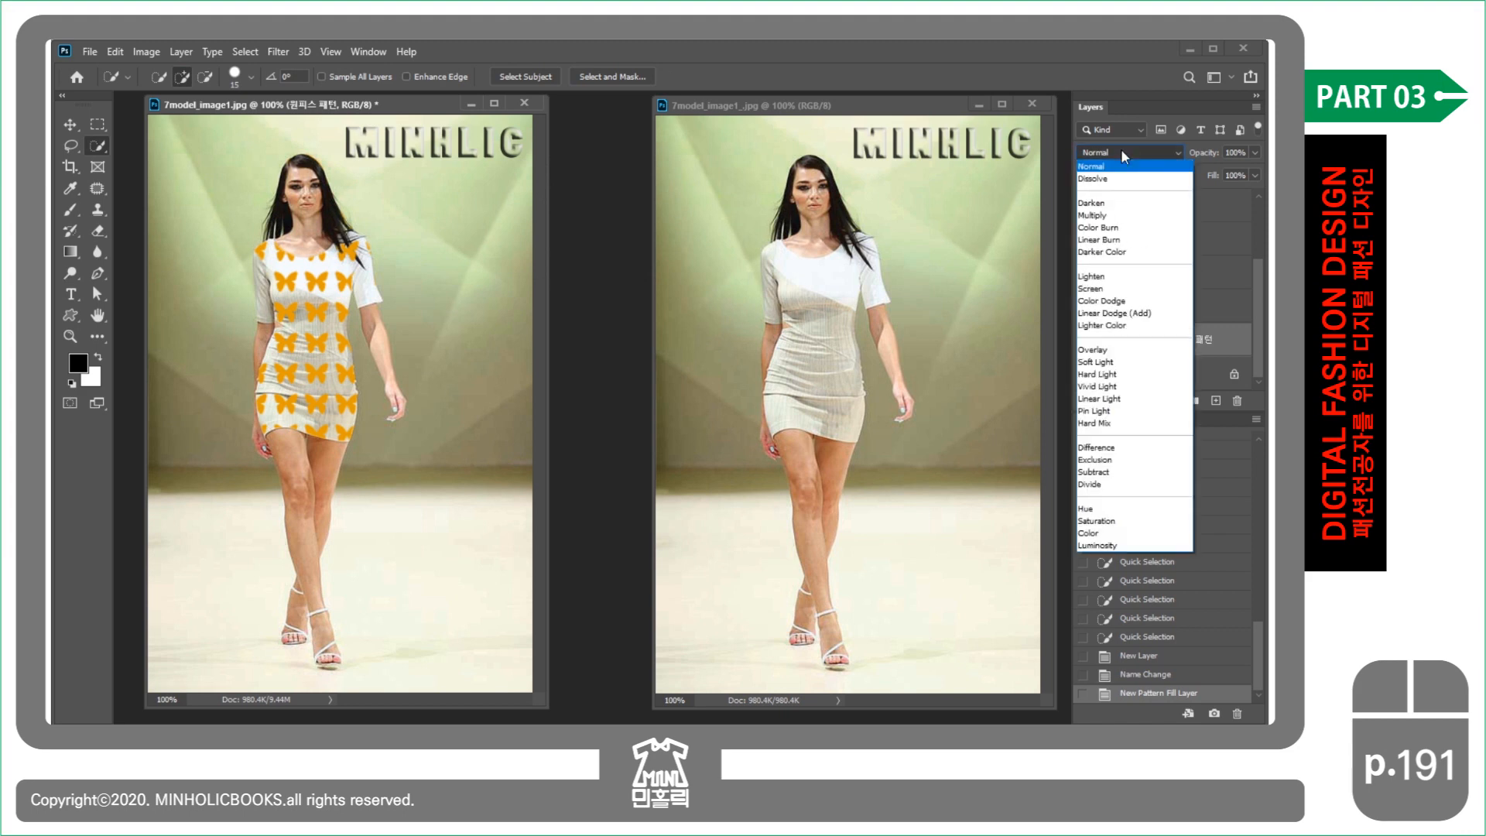
click(1124, 216)
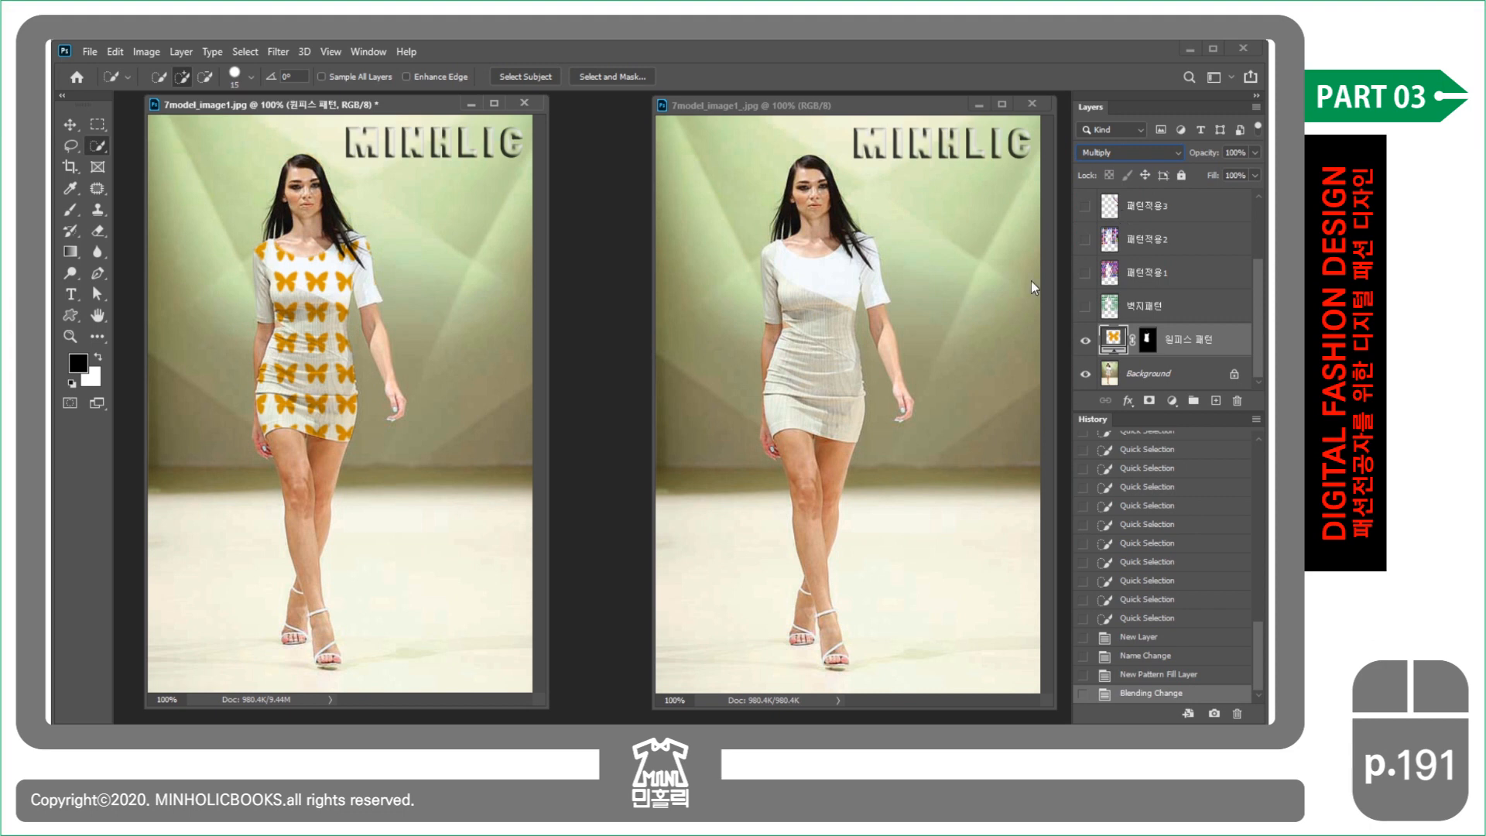
click(183, 51)
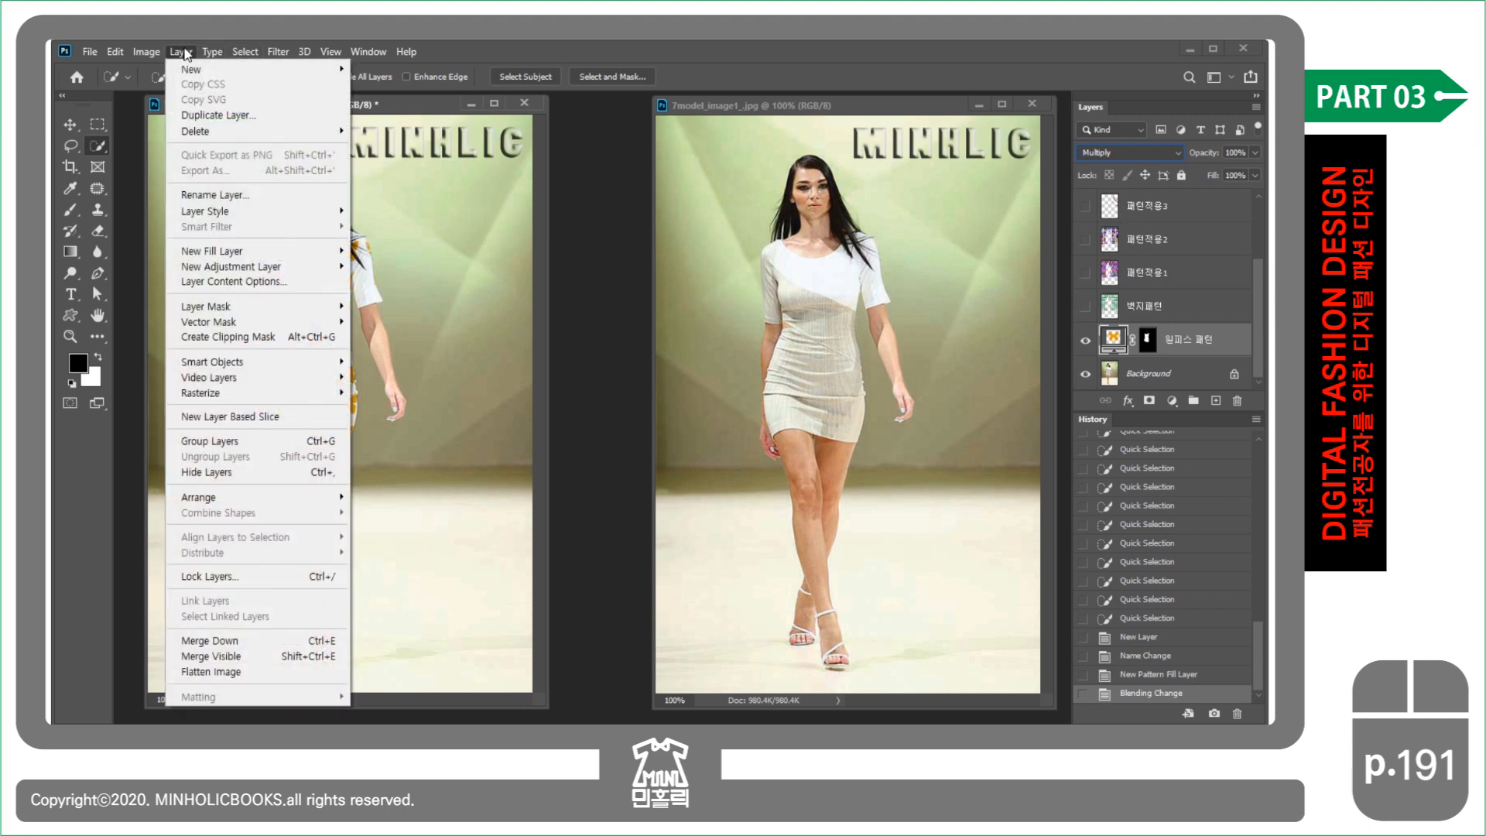
mouse_move(325, 393)
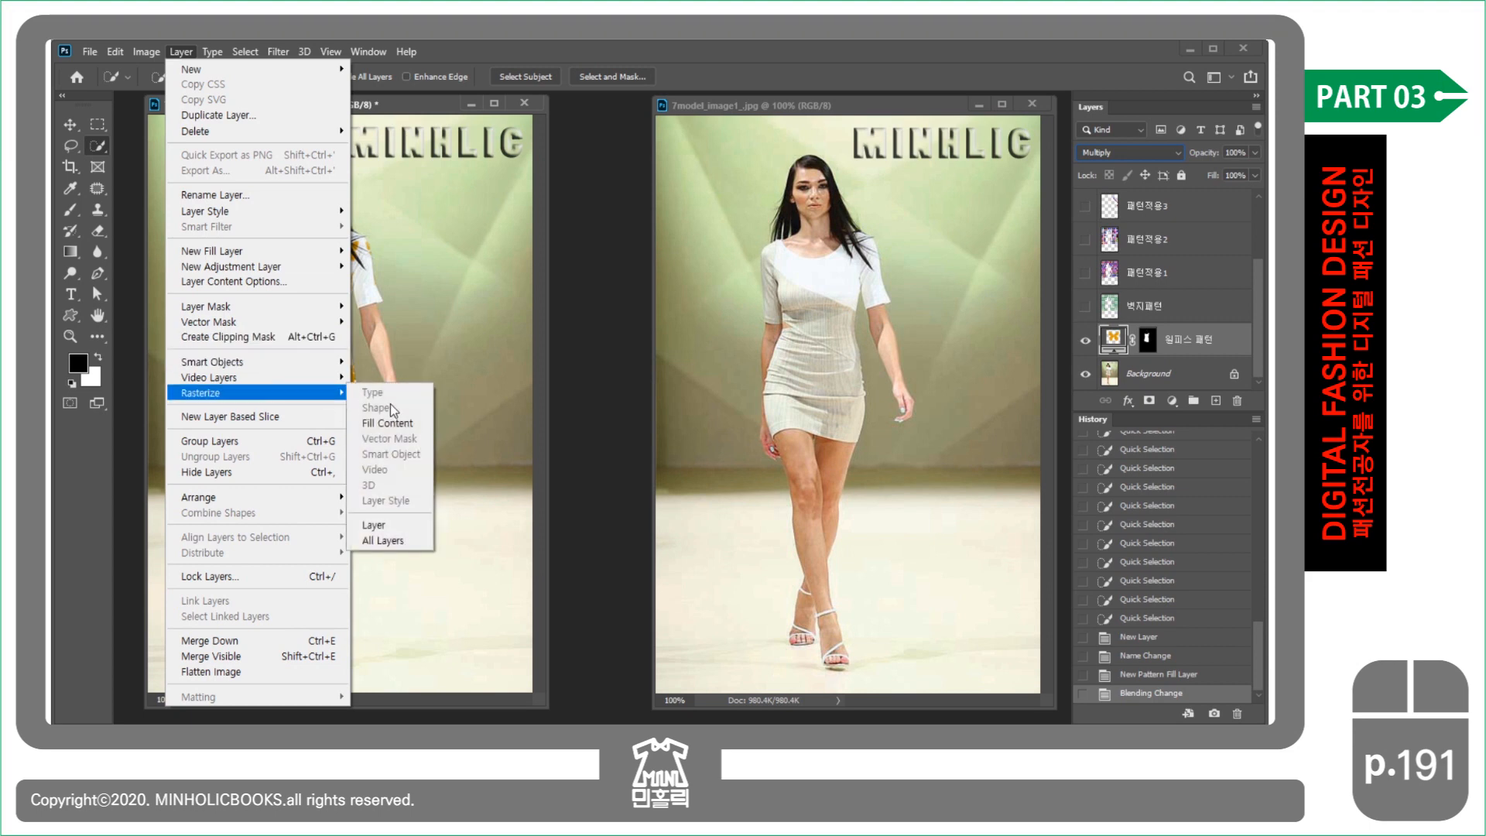
click(420, 430)
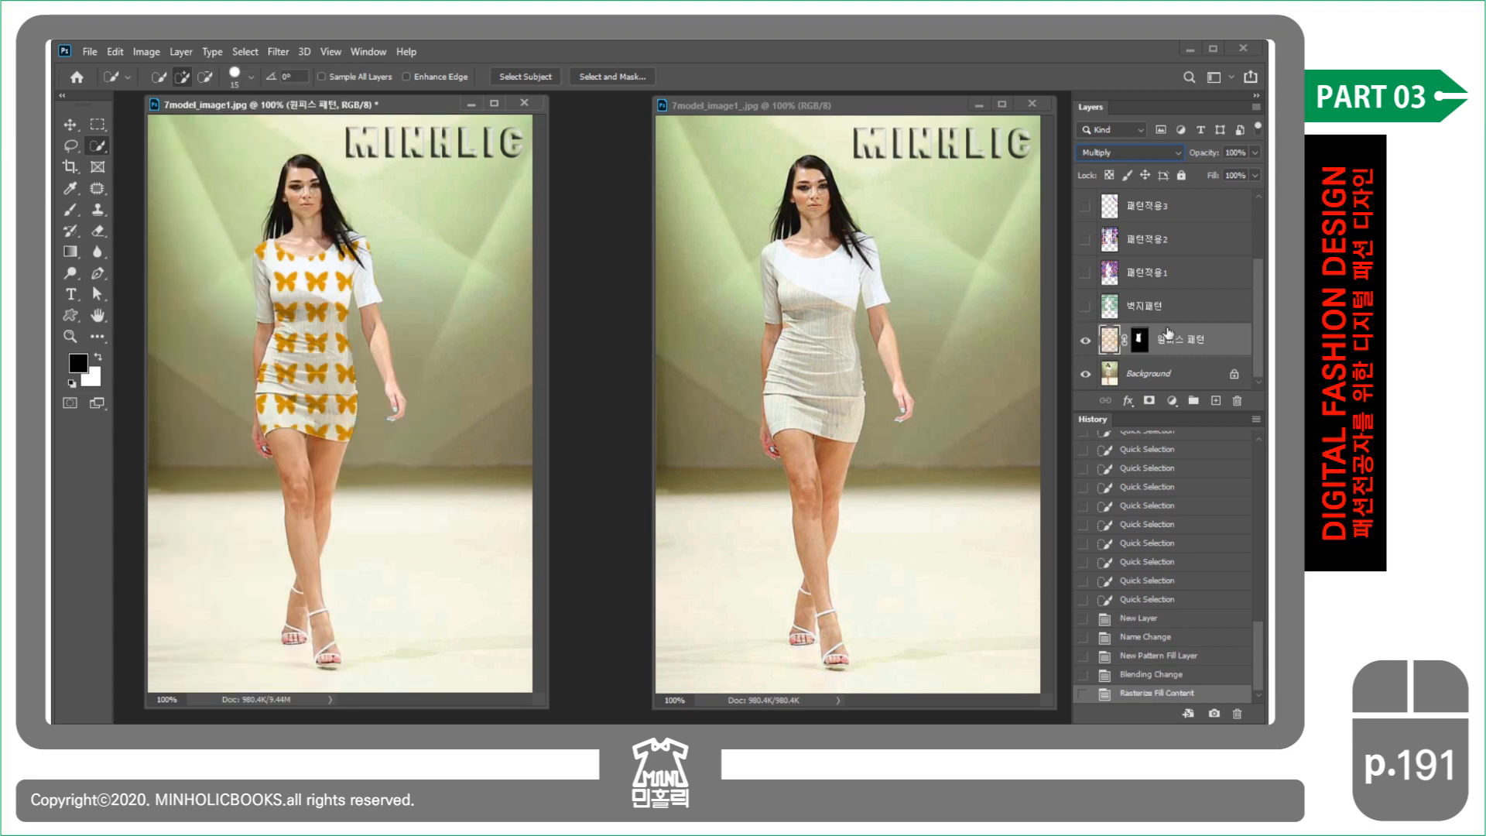
- Unlink the 원피스 패턴 layer's mask and warp the butterfly pattern inward from its sides, top and lower-left corner to follow the body's shape
click(1124, 342)
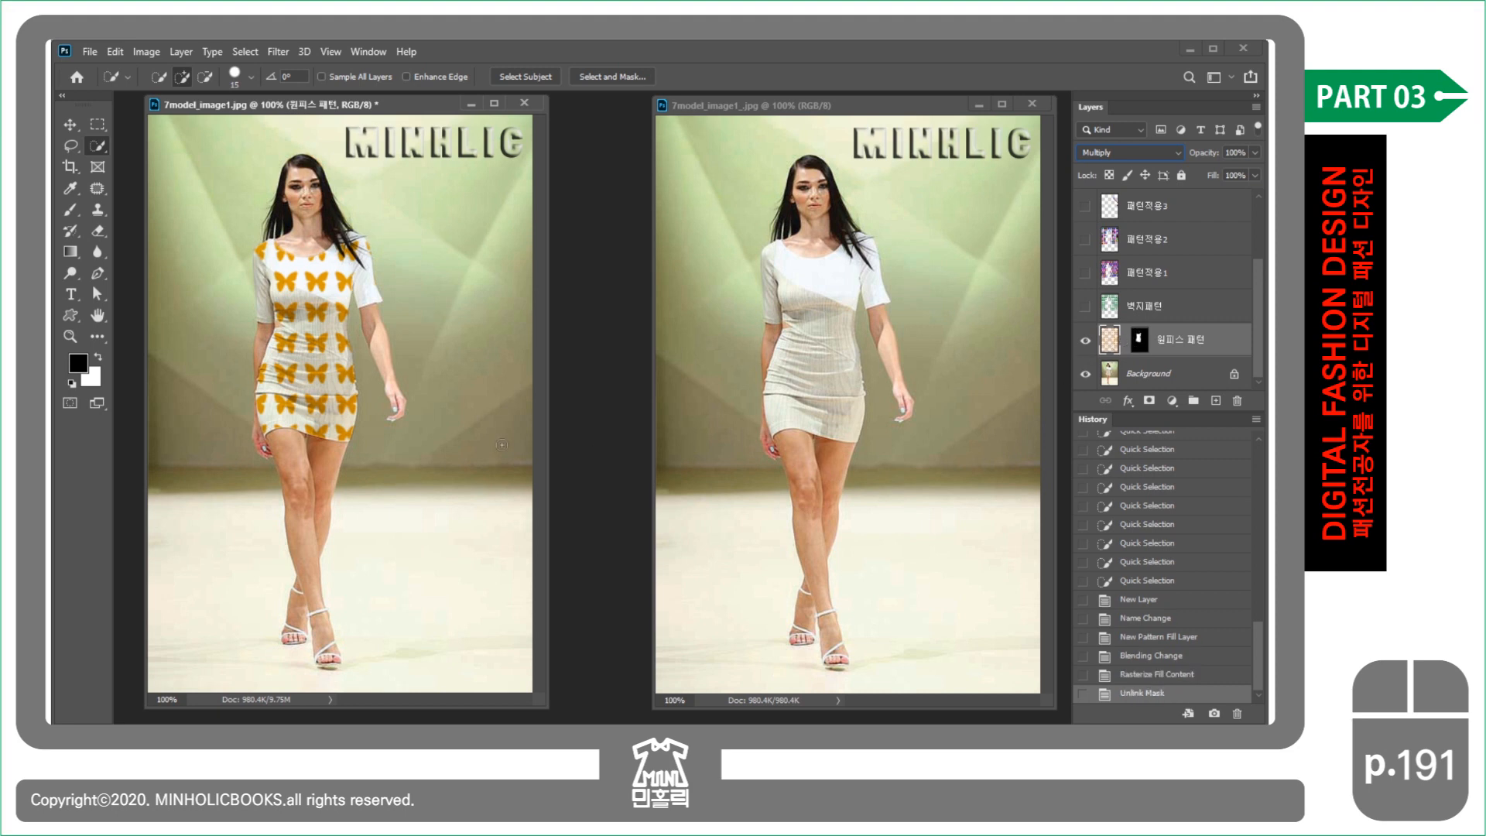
click(69, 125)
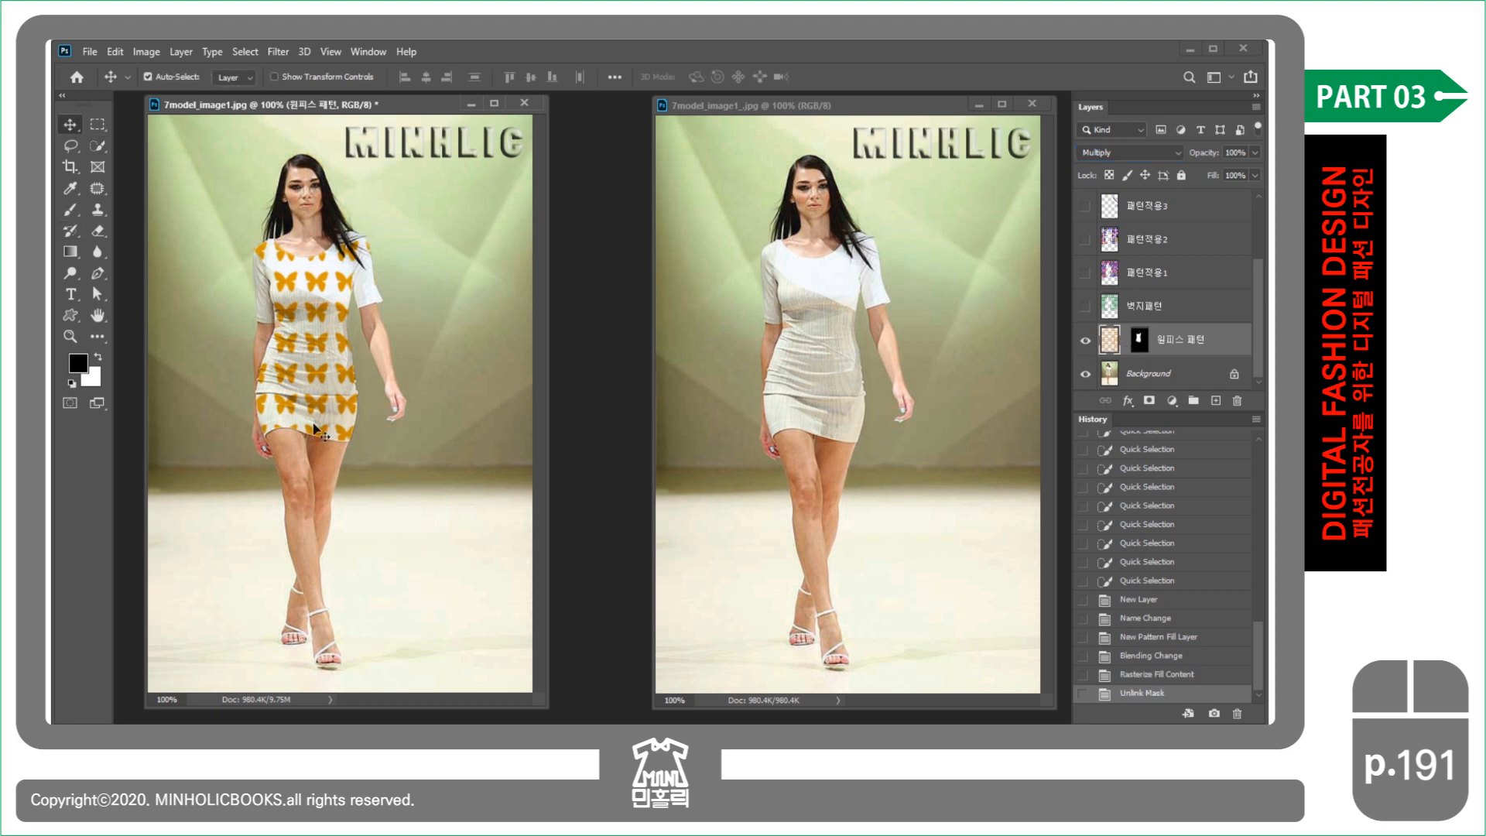
key(ctrl)
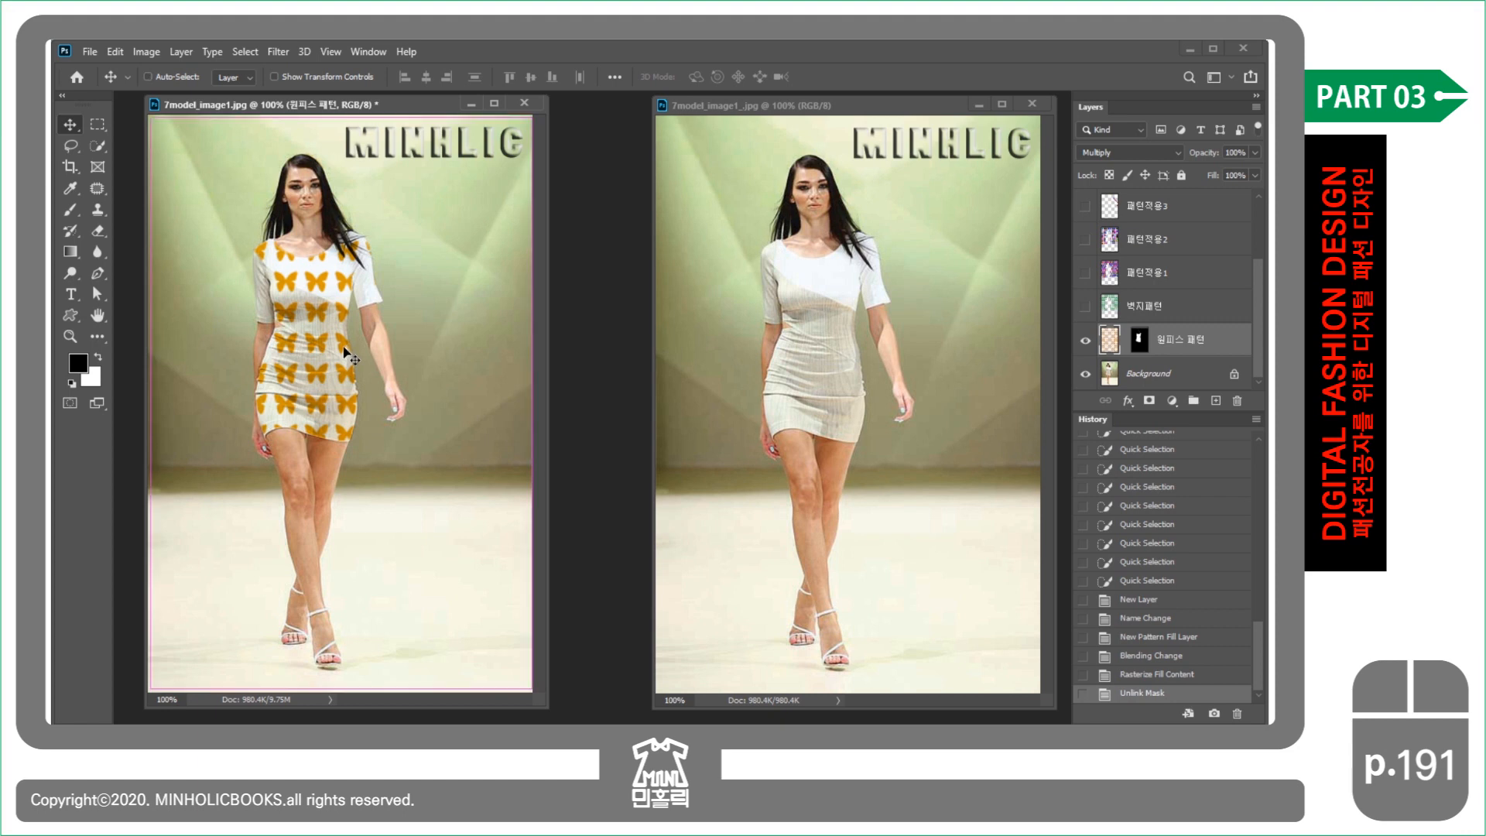
key(ctrl+t)
right_click(333, 280)
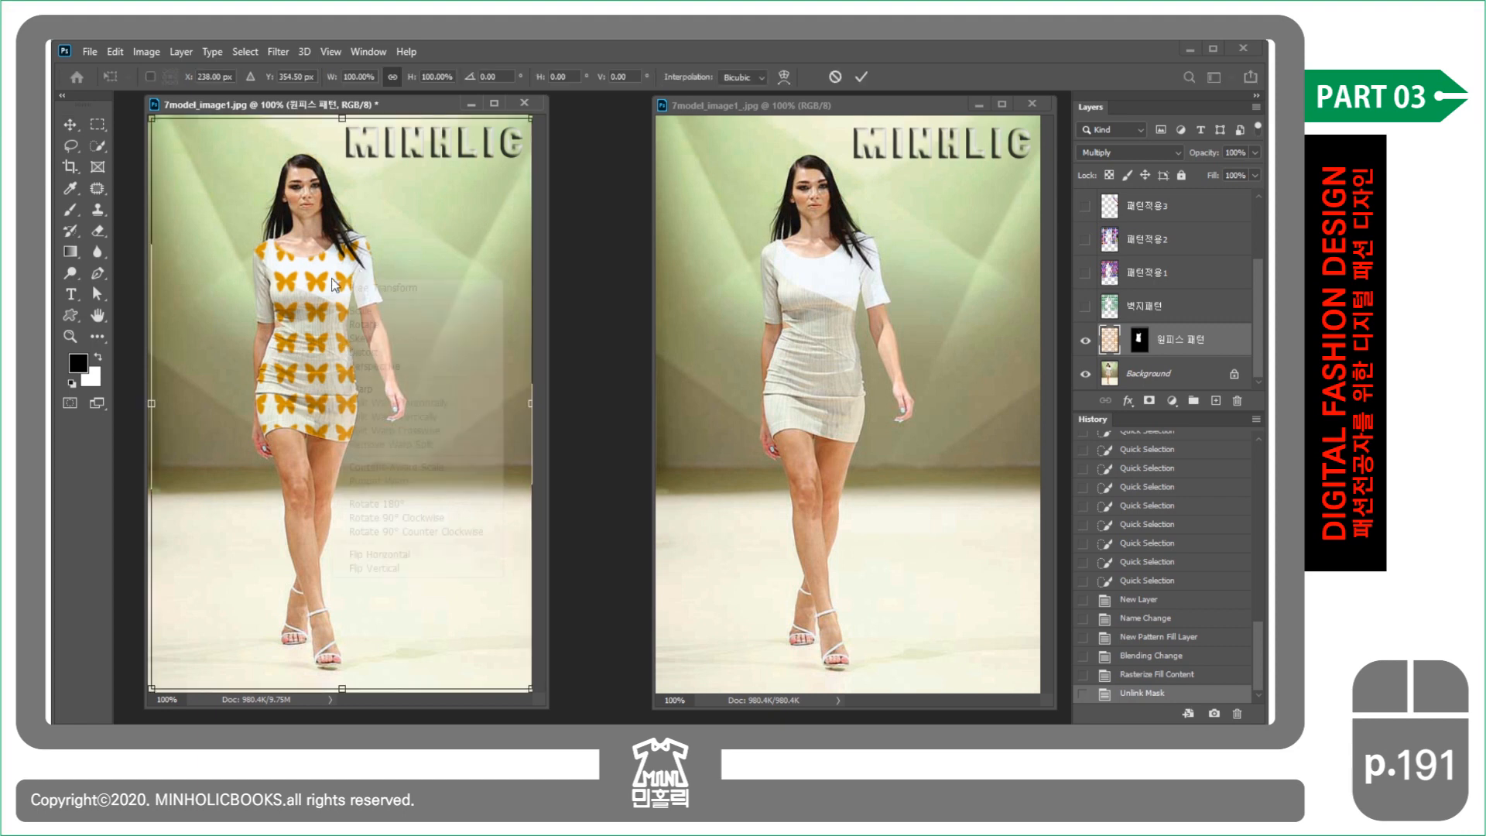
click(445, 389)
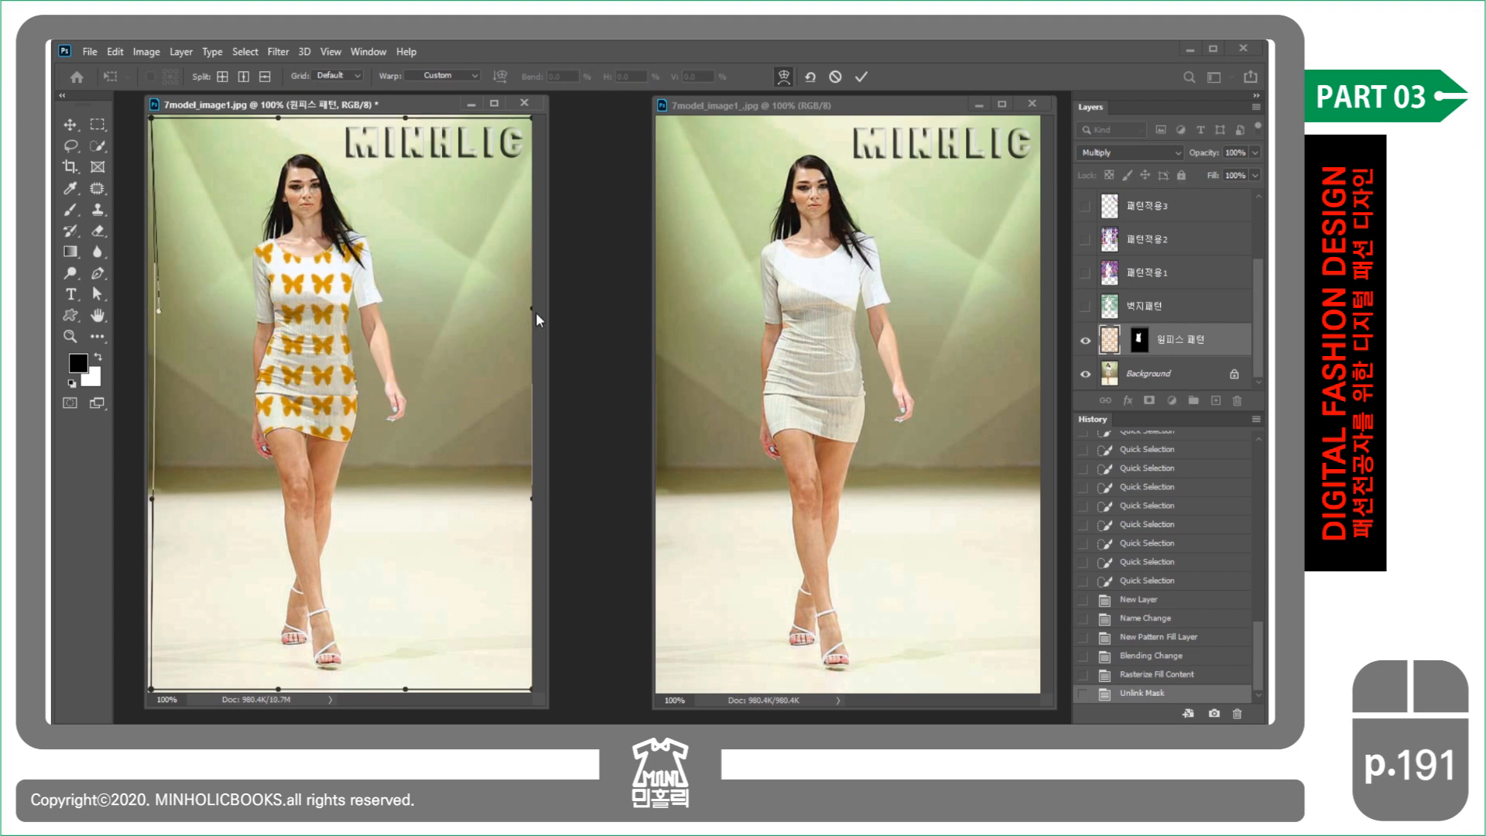
drag(531, 308, 458, 312)
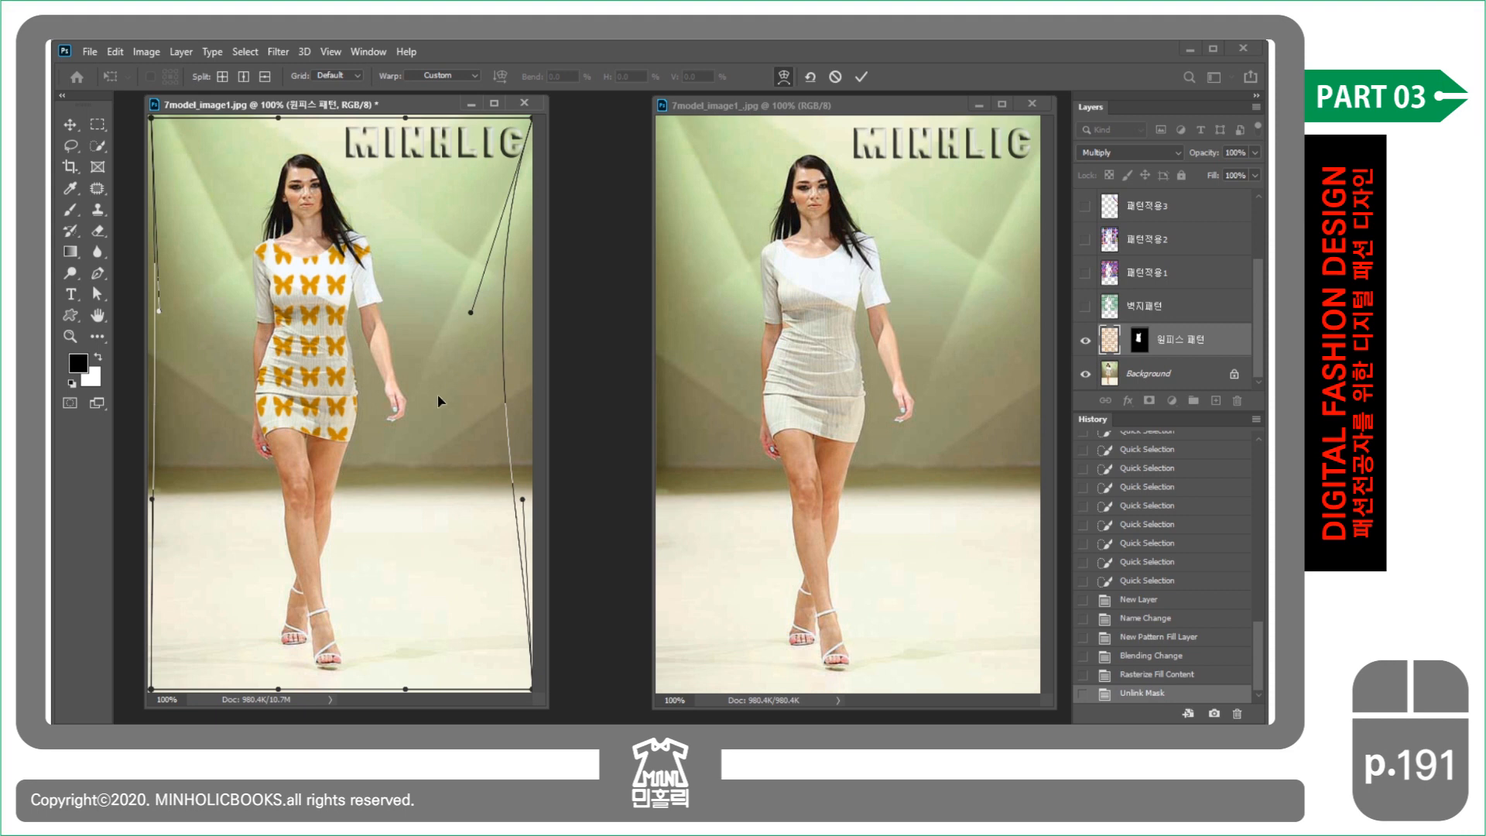
drag(279, 119, 277, 185)
drag(242, 604, 234, 541)
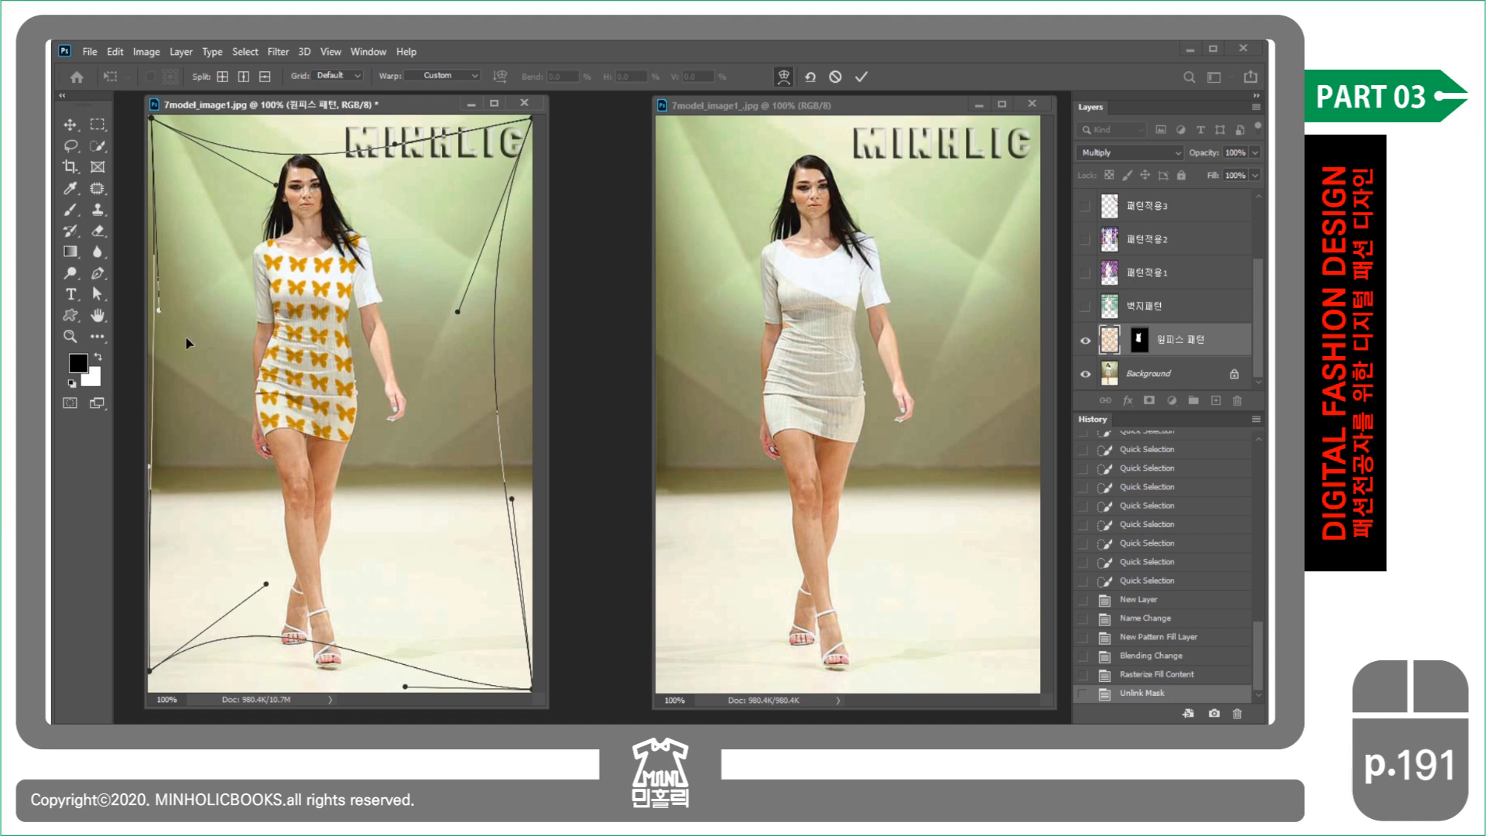
drag(183, 336, 214, 345)
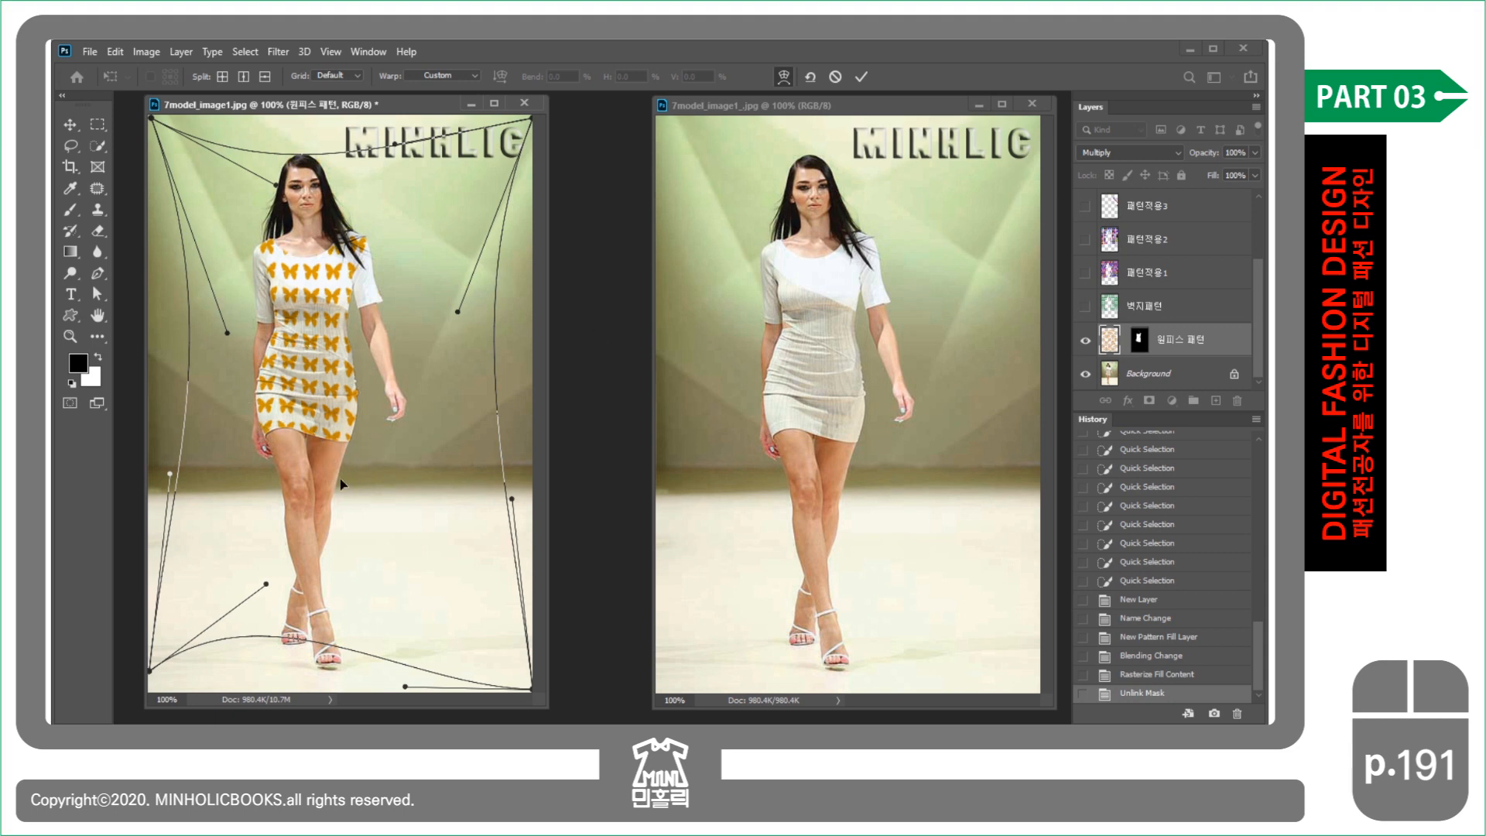
key(Return)
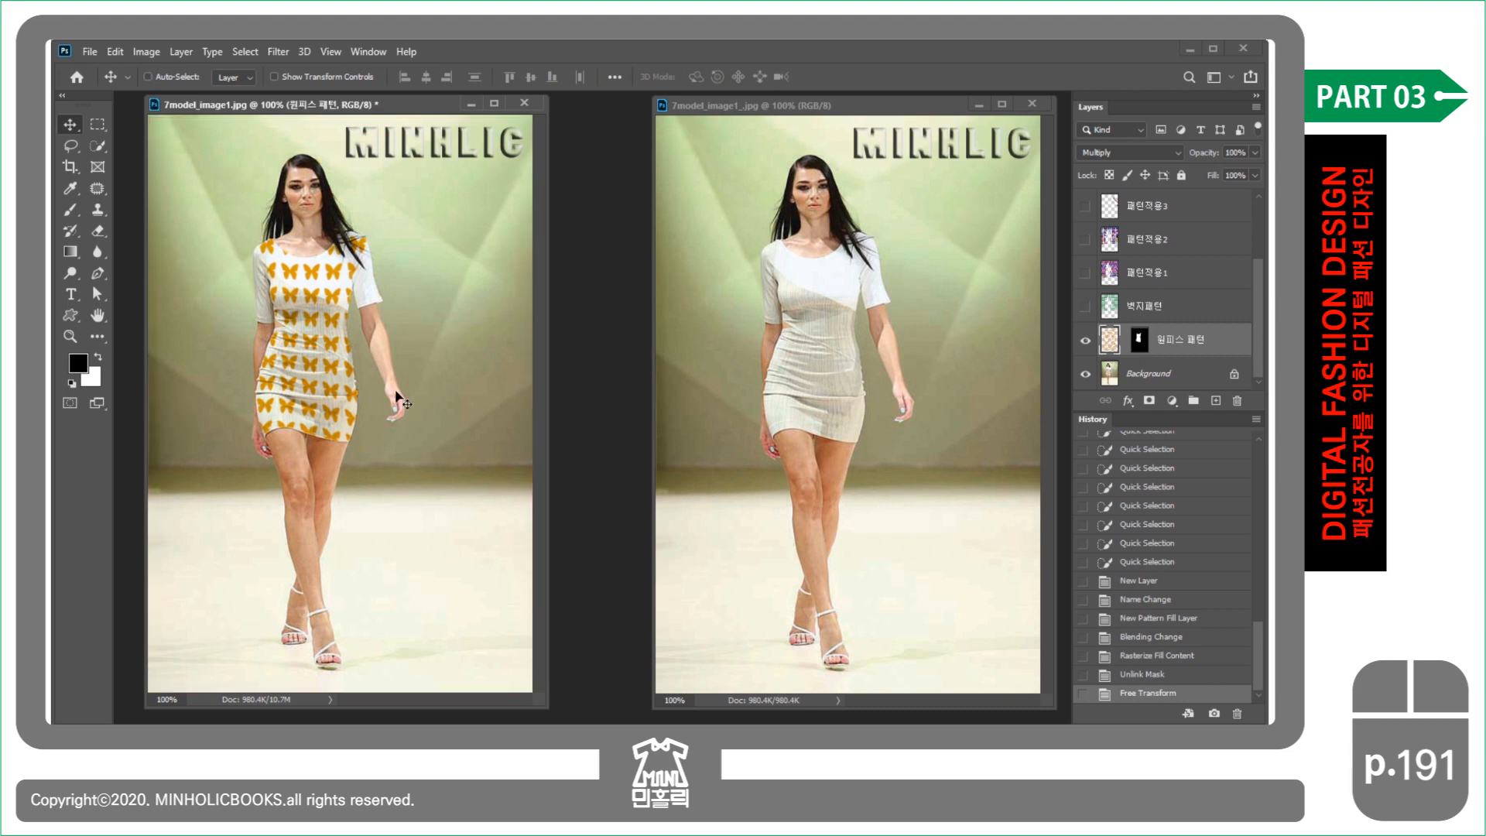
- Recolor the butterflies to orange-red with Hue/Saturation, shifting the Hue to -23
key(ctrl+u)
mouse_move(719, 246)
mouse_down()
mouse_move(701, 247)
mouse_move(763, 248)
mouse_move(692, 270)
mouse_move(704, 268)
mouse_up()
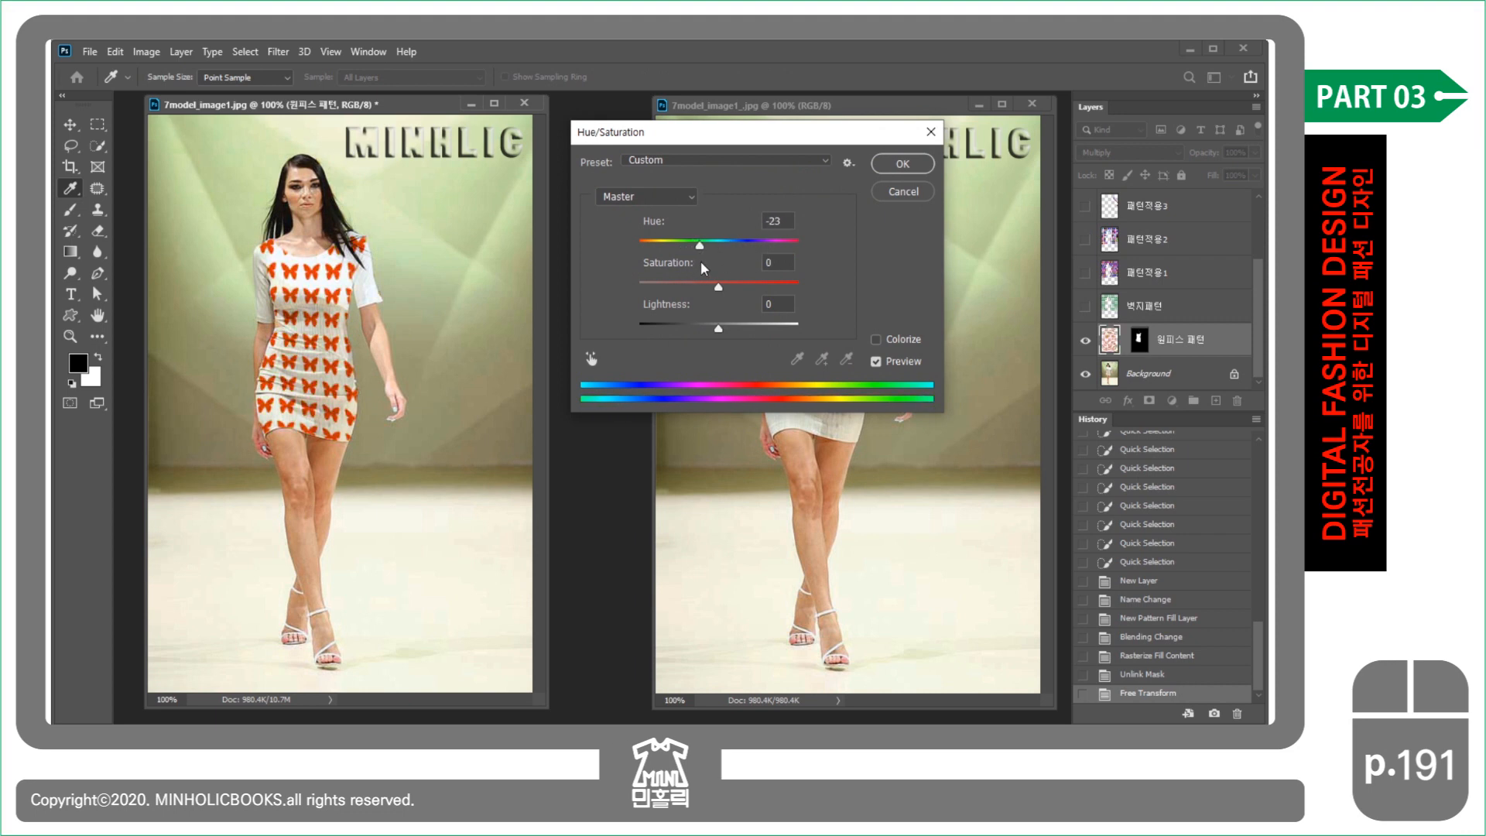
drag(719, 289, 723, 331)
click(903, 163)
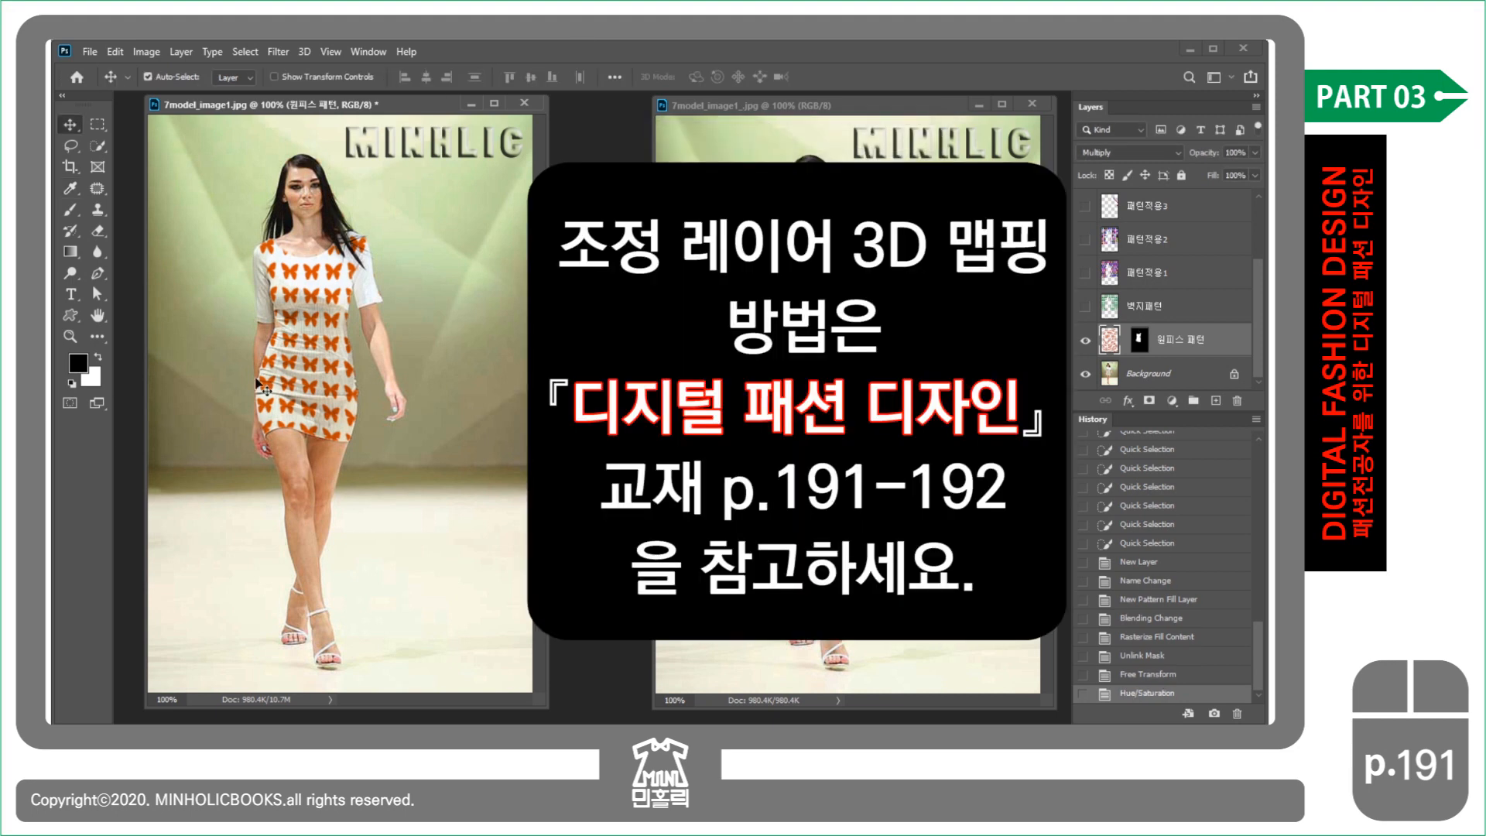
- Compare the dress pattern and backdrop pattern layers by switching the visibility of each one on and off in turn
click(1086, 341)
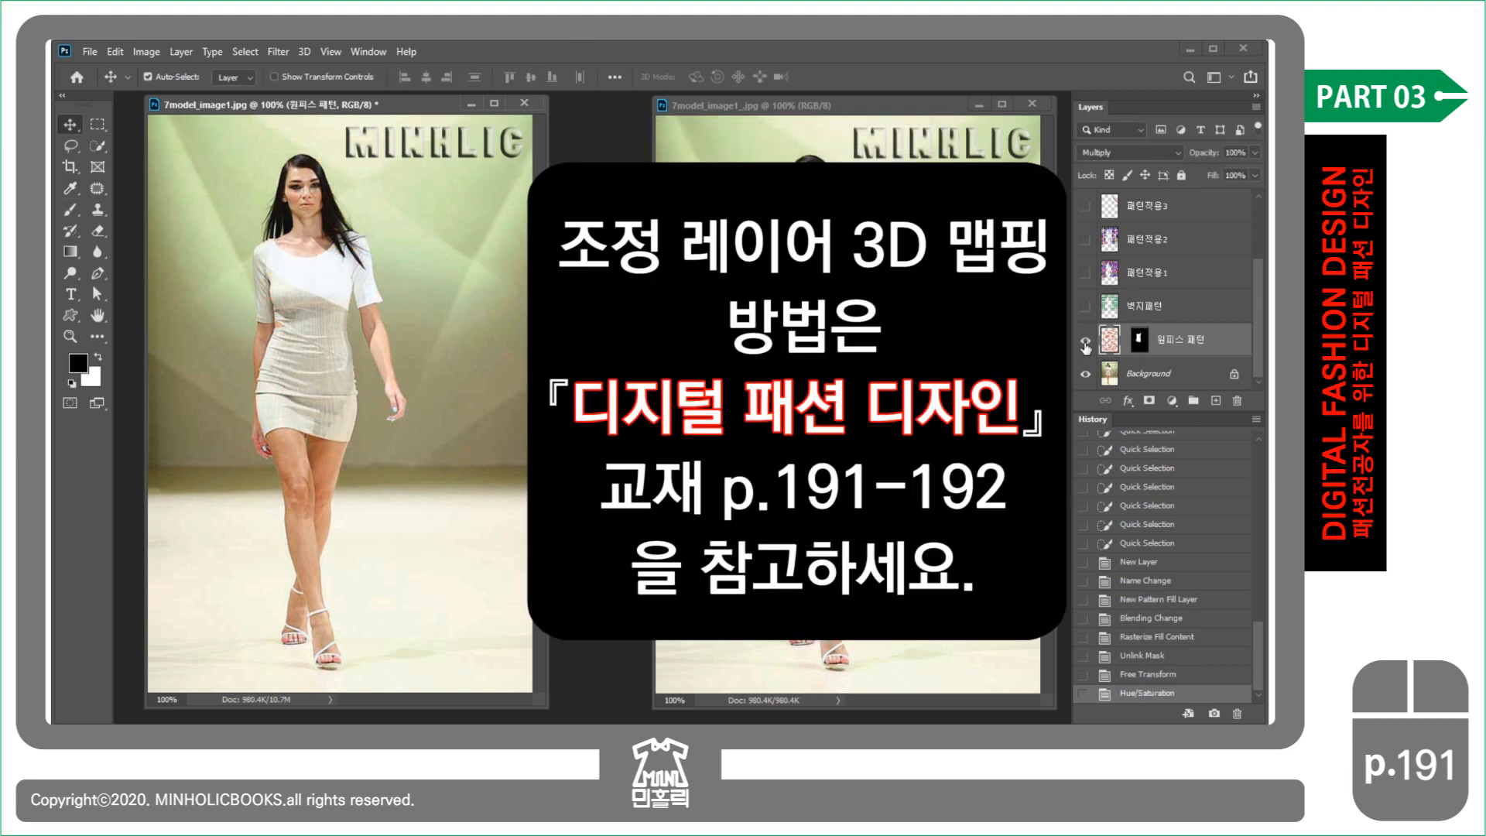
click(1086, 341)
scroll(1115, 317, up, 1)
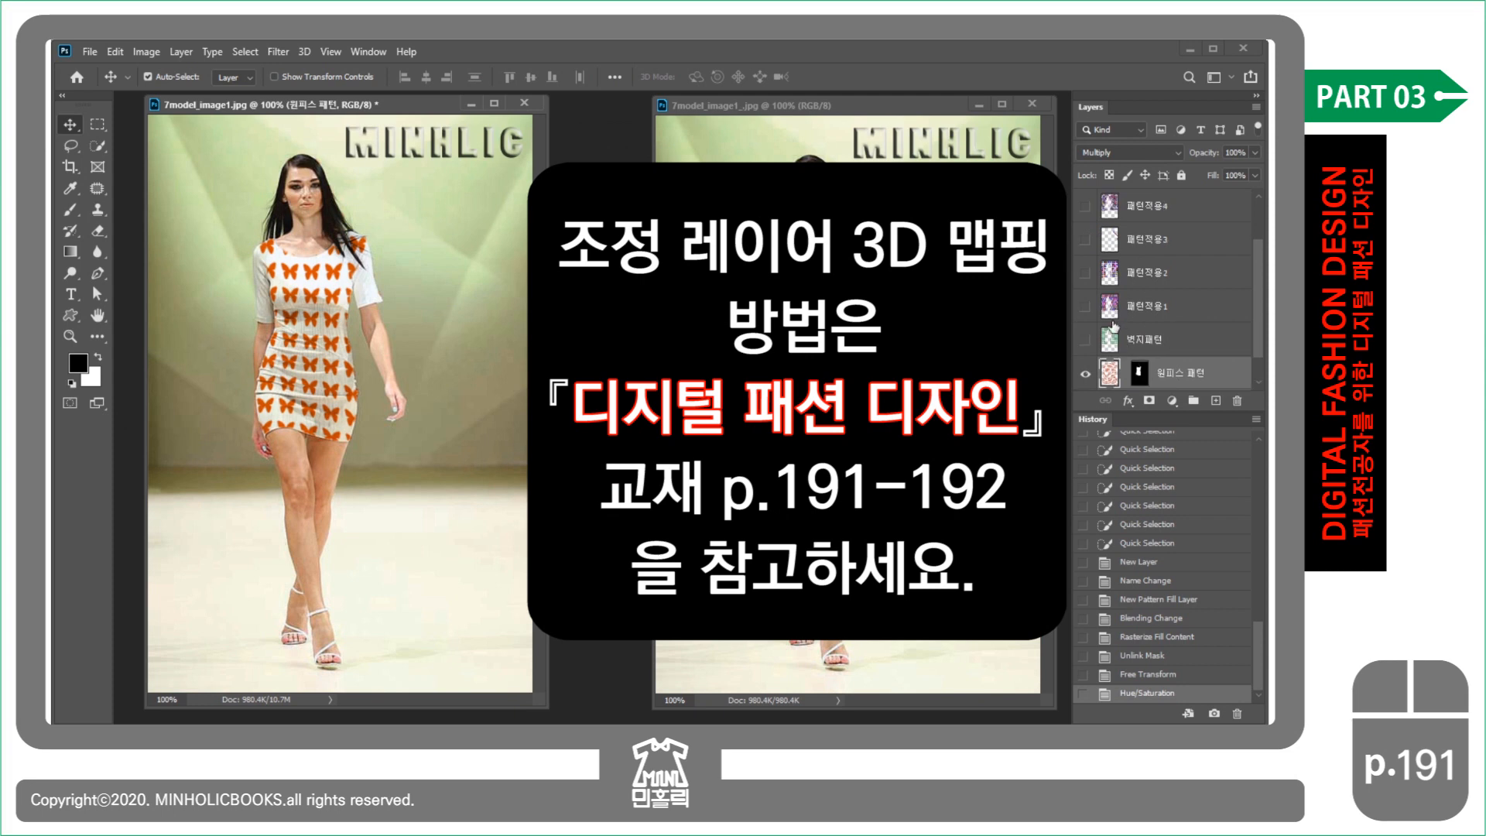
click(1085, 339)
click(1085, 341)
click(1085, 306)
click(1085, 306)
click(1085, 274)
click(1085, 273)
scroll(1086, 280, up, 1)
click(1085, 273)
click(1086, 273)
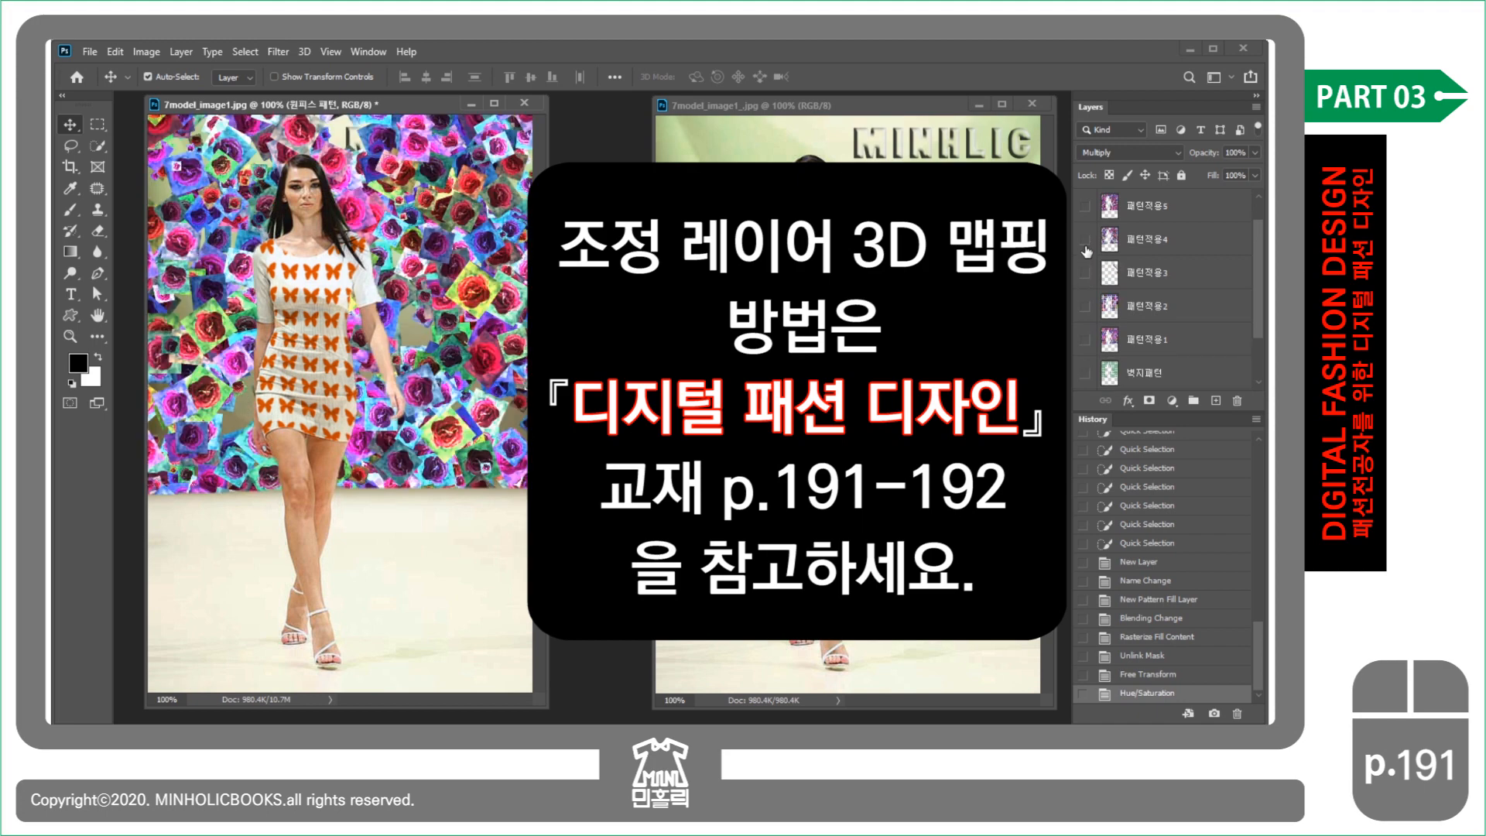
click(1086, 246)
click(1086, 208)
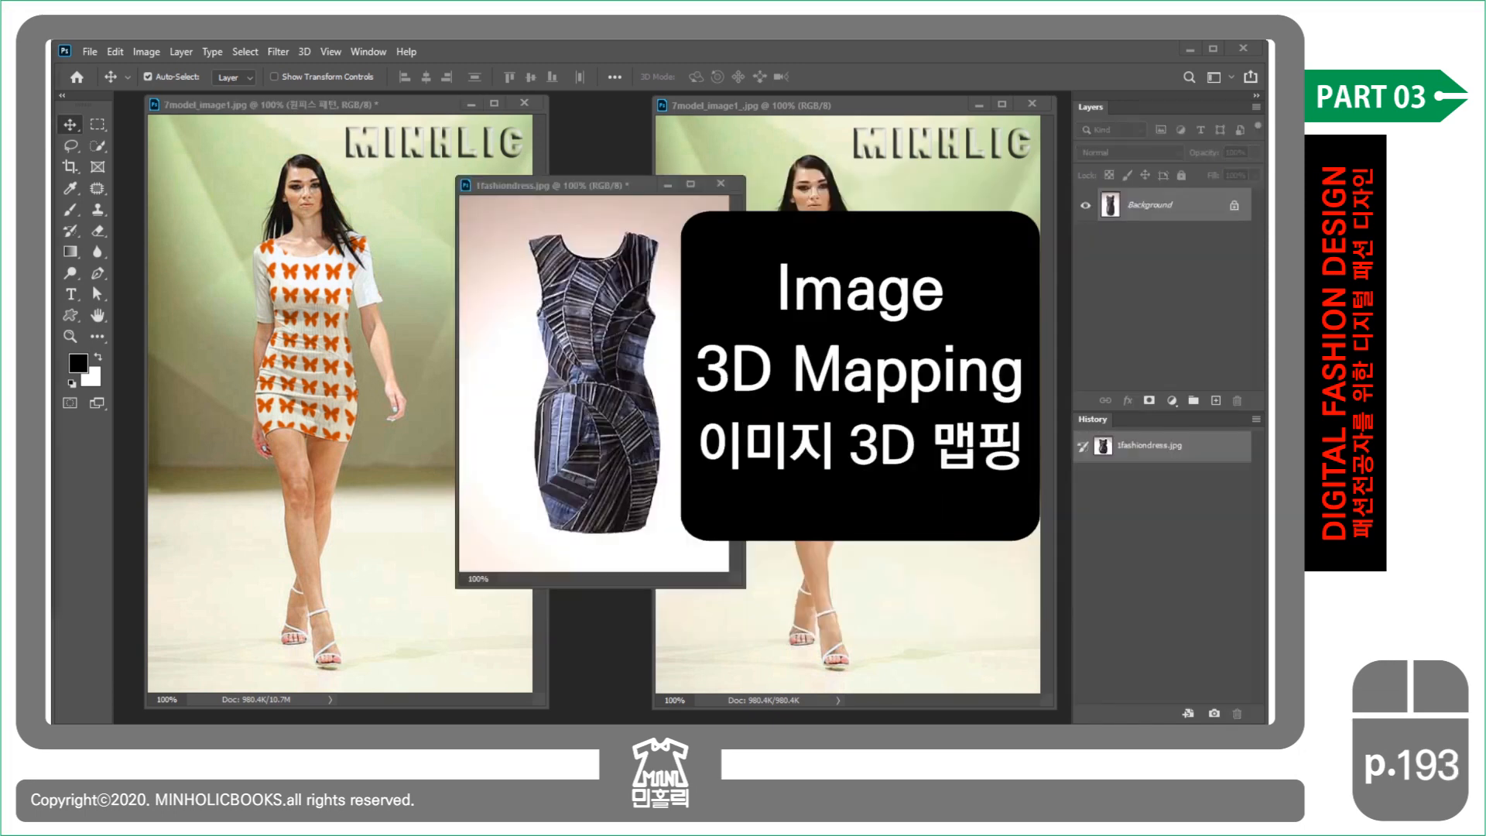
- Select the dark striped dress in 1fashiondress.jpg with the Quick Selection tool
click(583, 190)
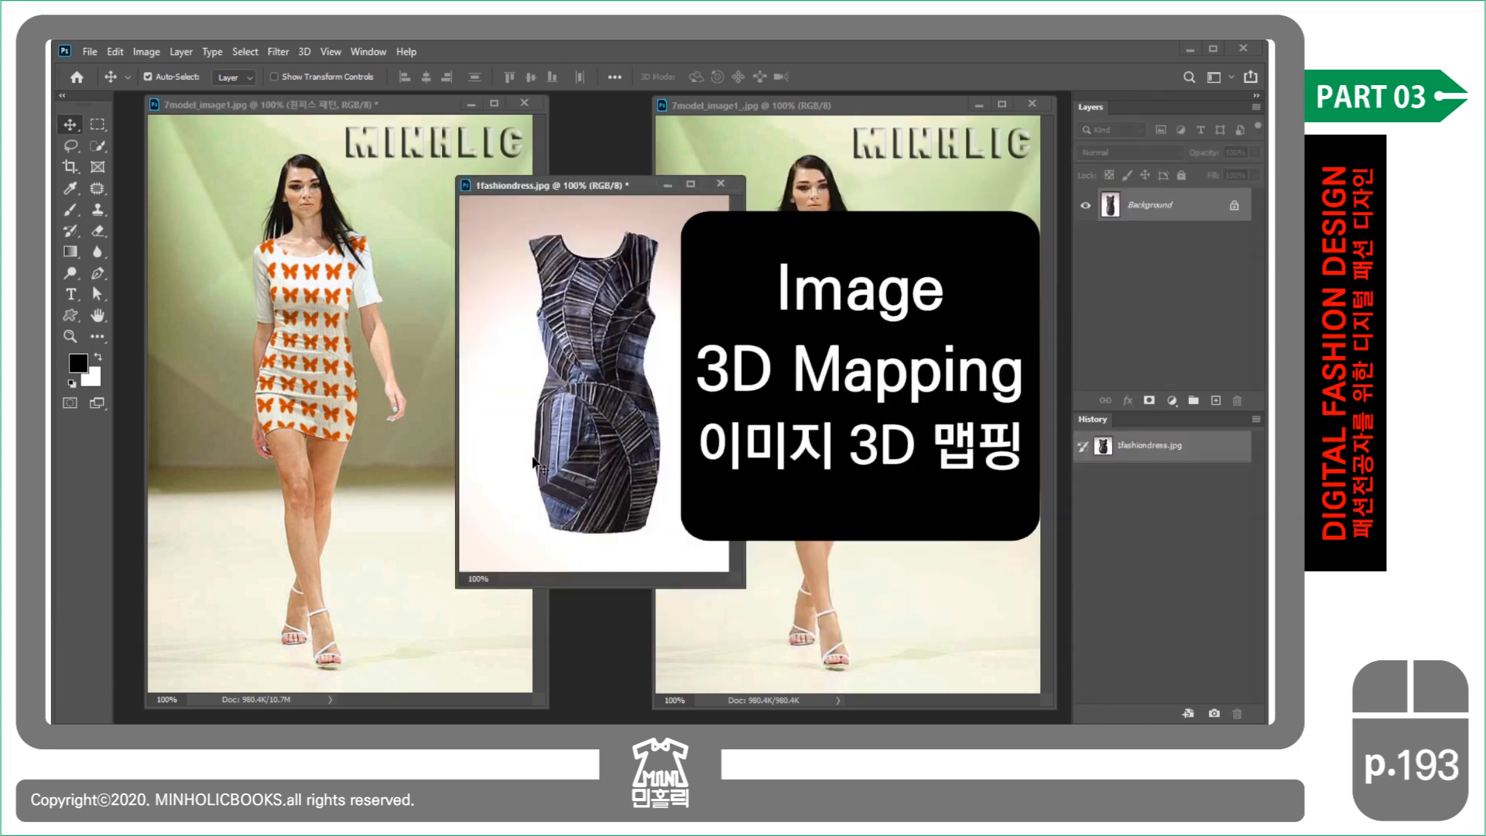
click(97, 146)
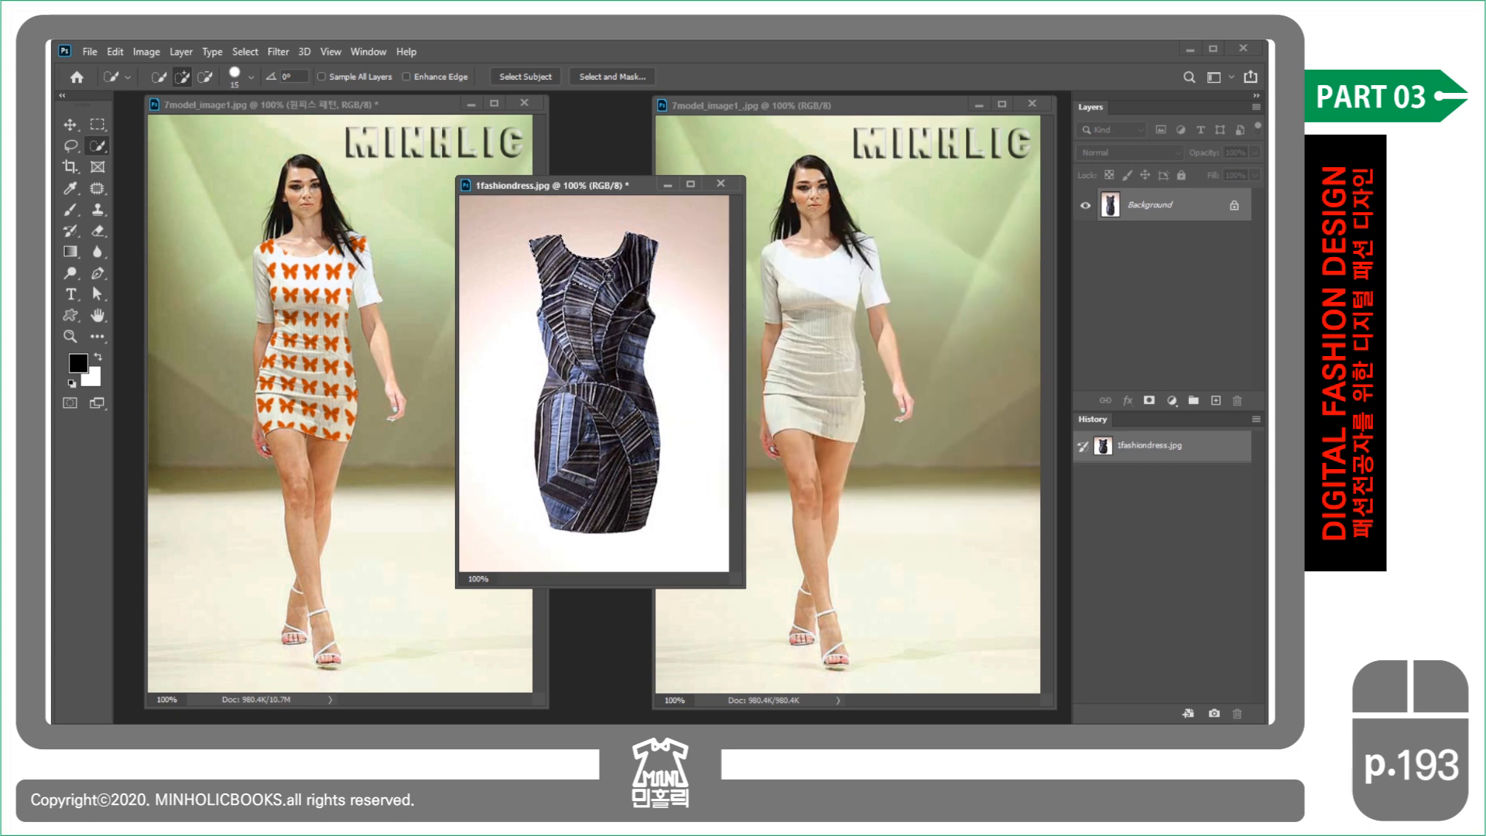
mouse_move(609, 275)
mouse_down()
mouse_move(651, 247)
mouse_move(630, 382)
mouse_move(638, 512)
mouse_move(562, 518)
mouse_move(543, 427)
mouse_move(539, 466)
mouse_move(555, 486)
mouse_move(593, 424)
mouse_move(585, 464)
mouse_move(585, 415)
mouse_move(566, 448)
mouse_move(561, 382)
mouse_move(602, 297)
mouse_move(612, 333)
mouse_move(553, 370)
mouse_move(558, 393)
mouse_move(545, 326)
mouse_up()
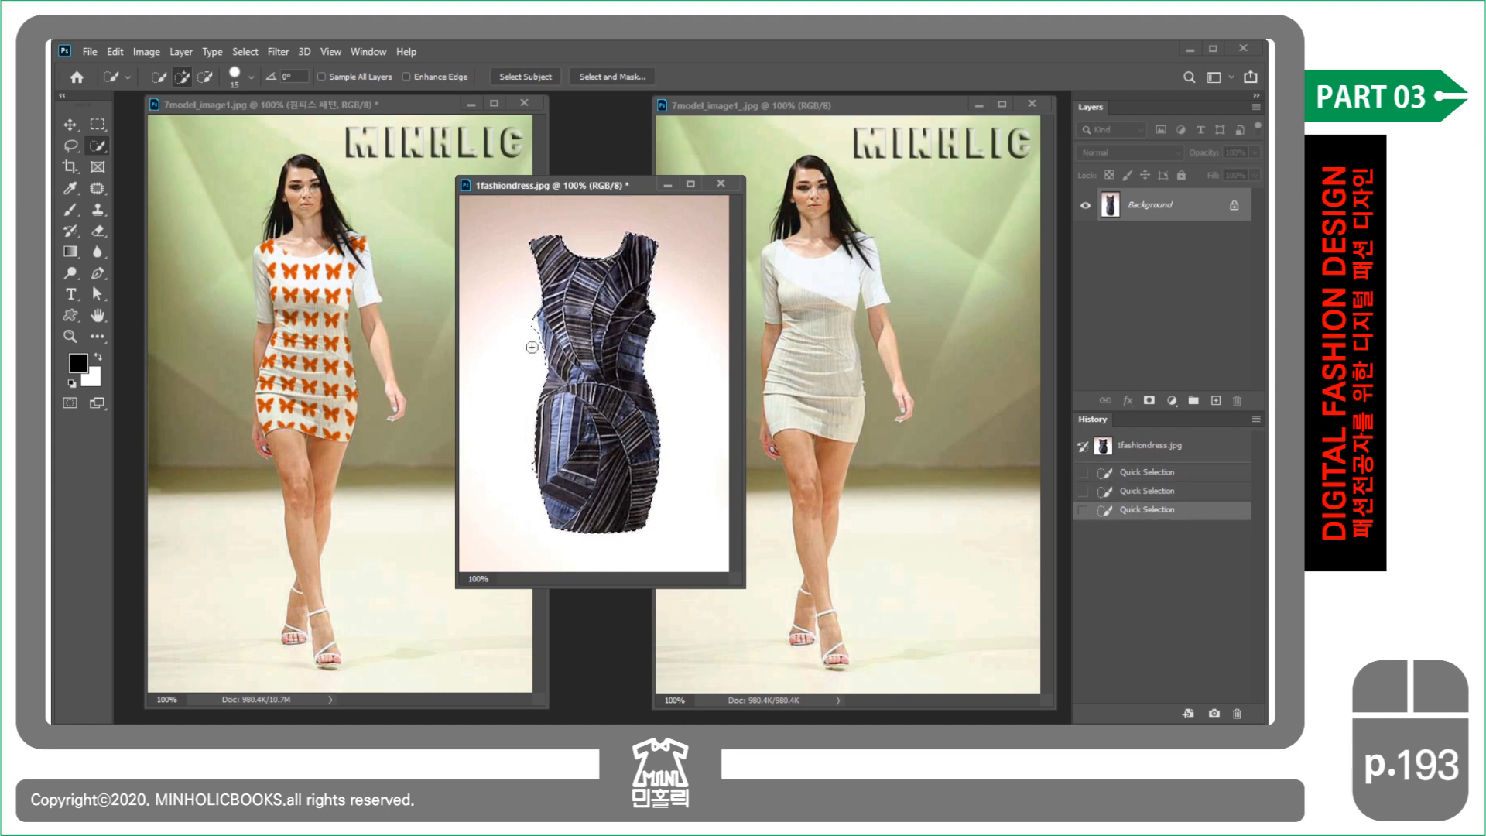
- Subtract the background spill along the striped dress's left waist and hip edge from the selection
alt+click(532, 326)
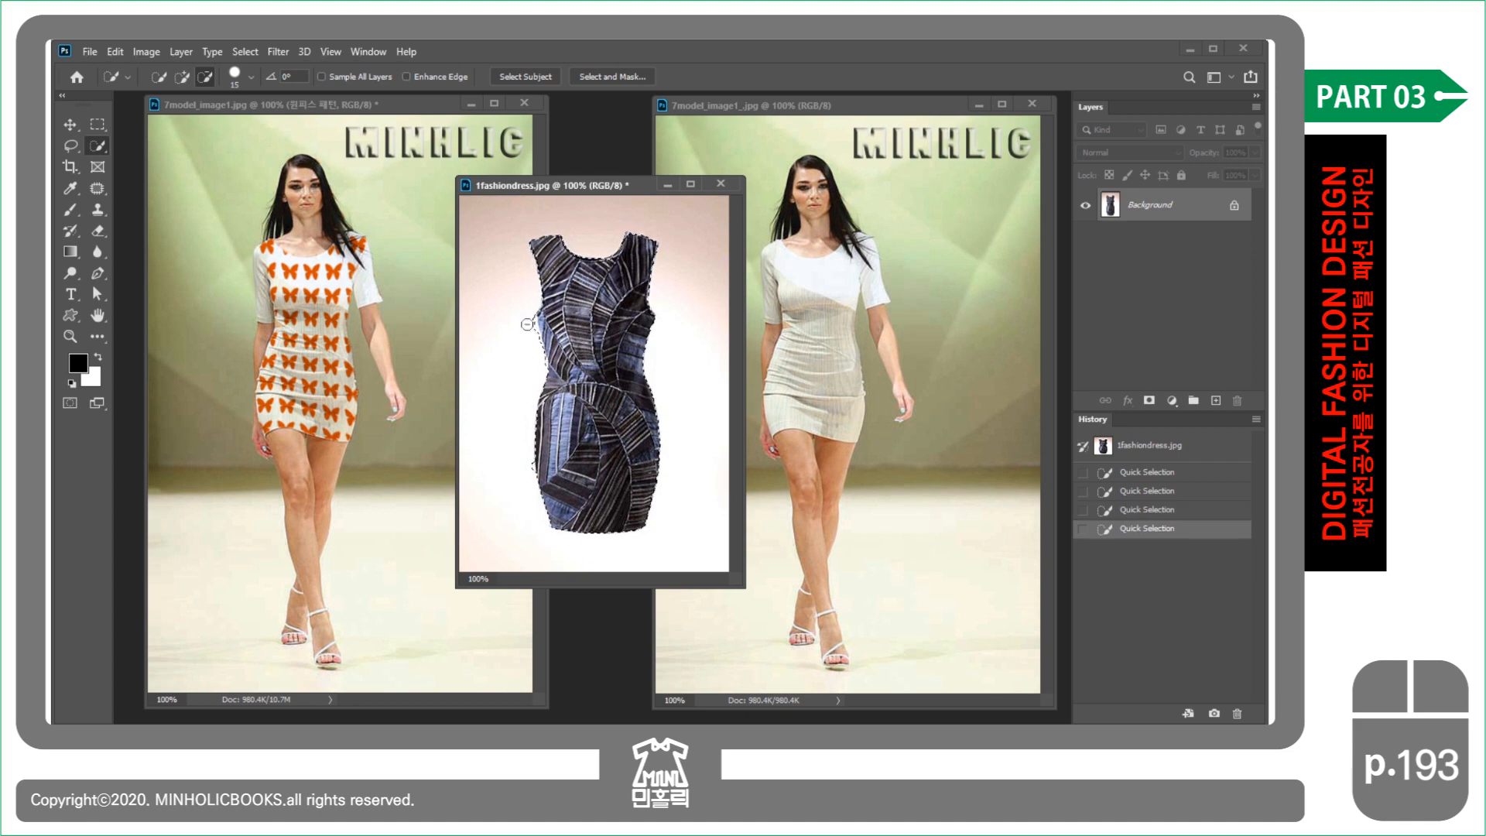
alt+click(533, 329)
alt+click(534, 339)
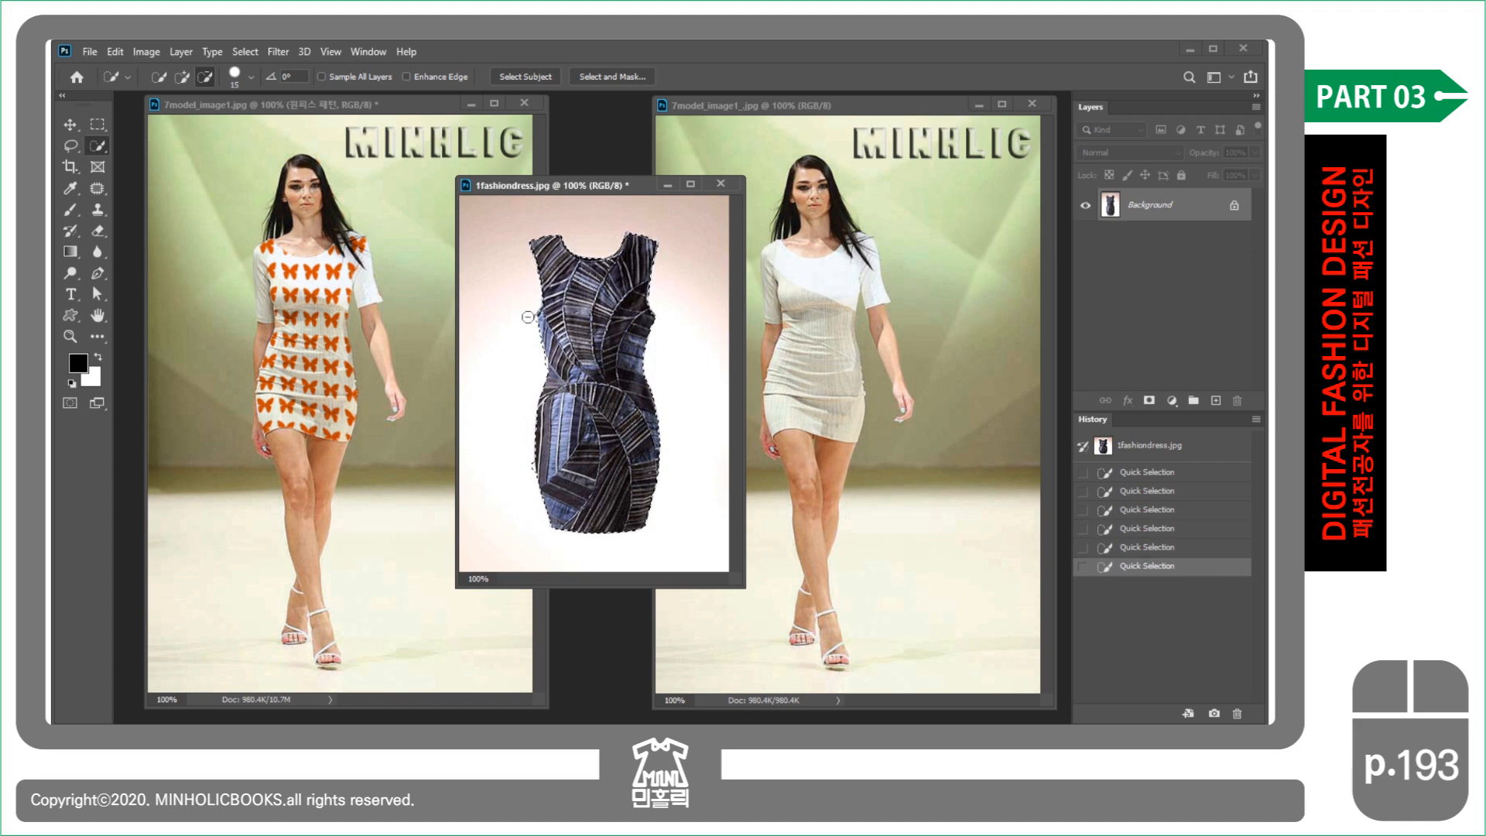
alt+click(531, 333)
alt+click(535, 390)
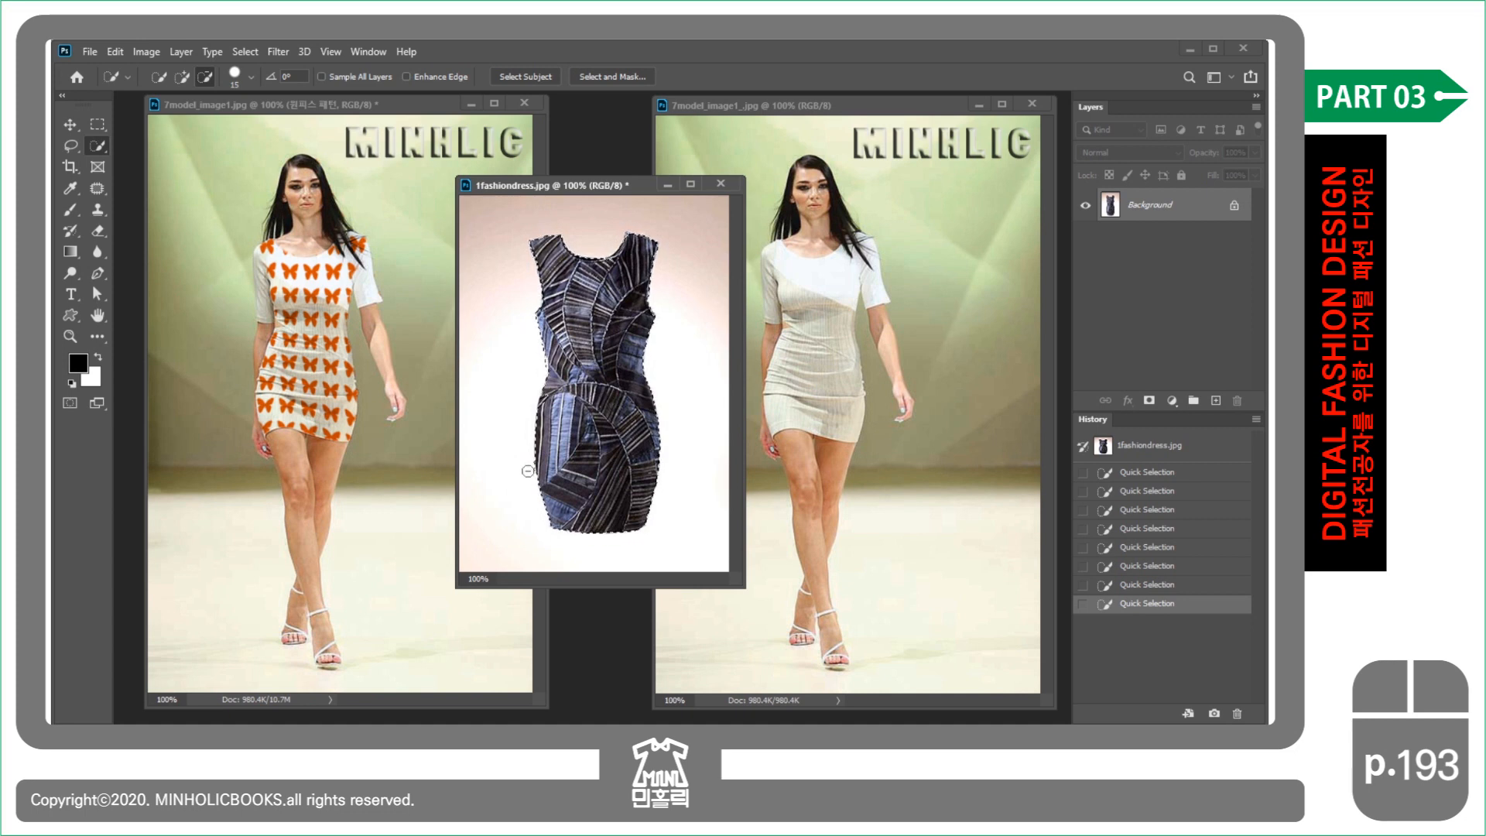
alt+click(529, 472)
alt+click(529, 471)
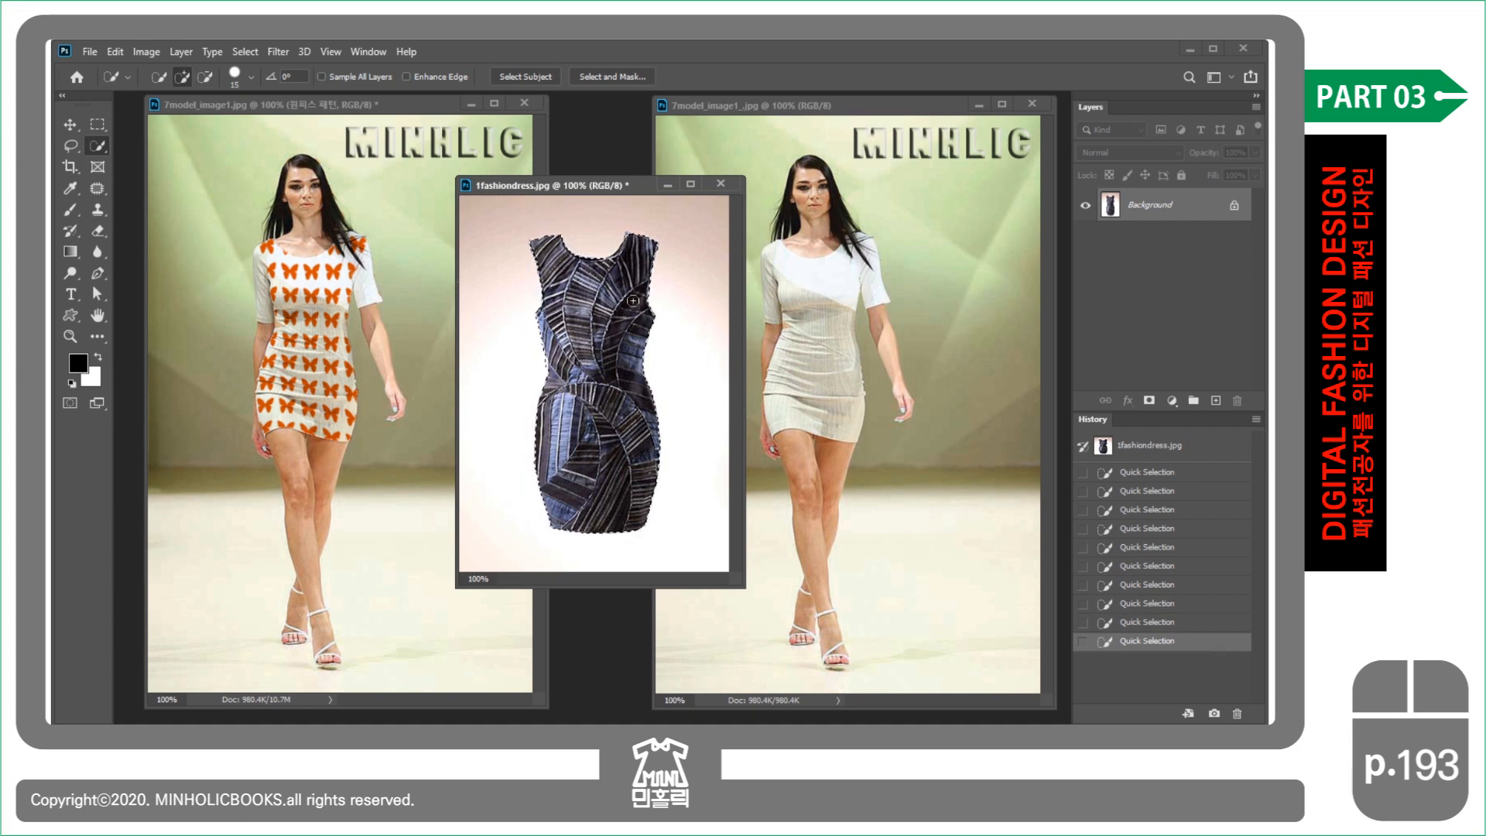
- Refine the selection at the striped dress's shoulder, copy the selected dress into 7model_image1.jpg, and minimize the dress image window
click(630, 237)
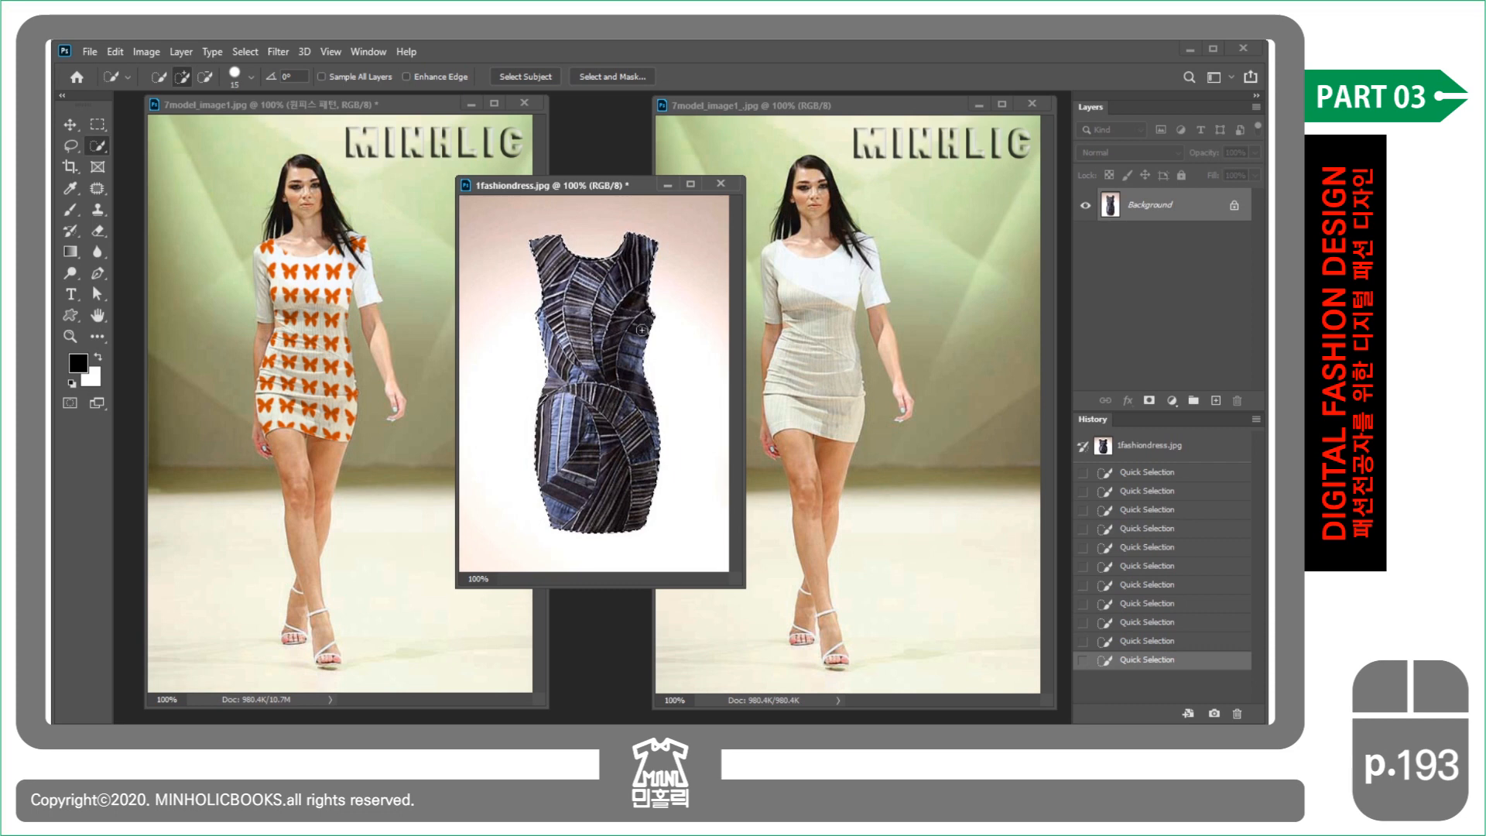
click(70, 124)
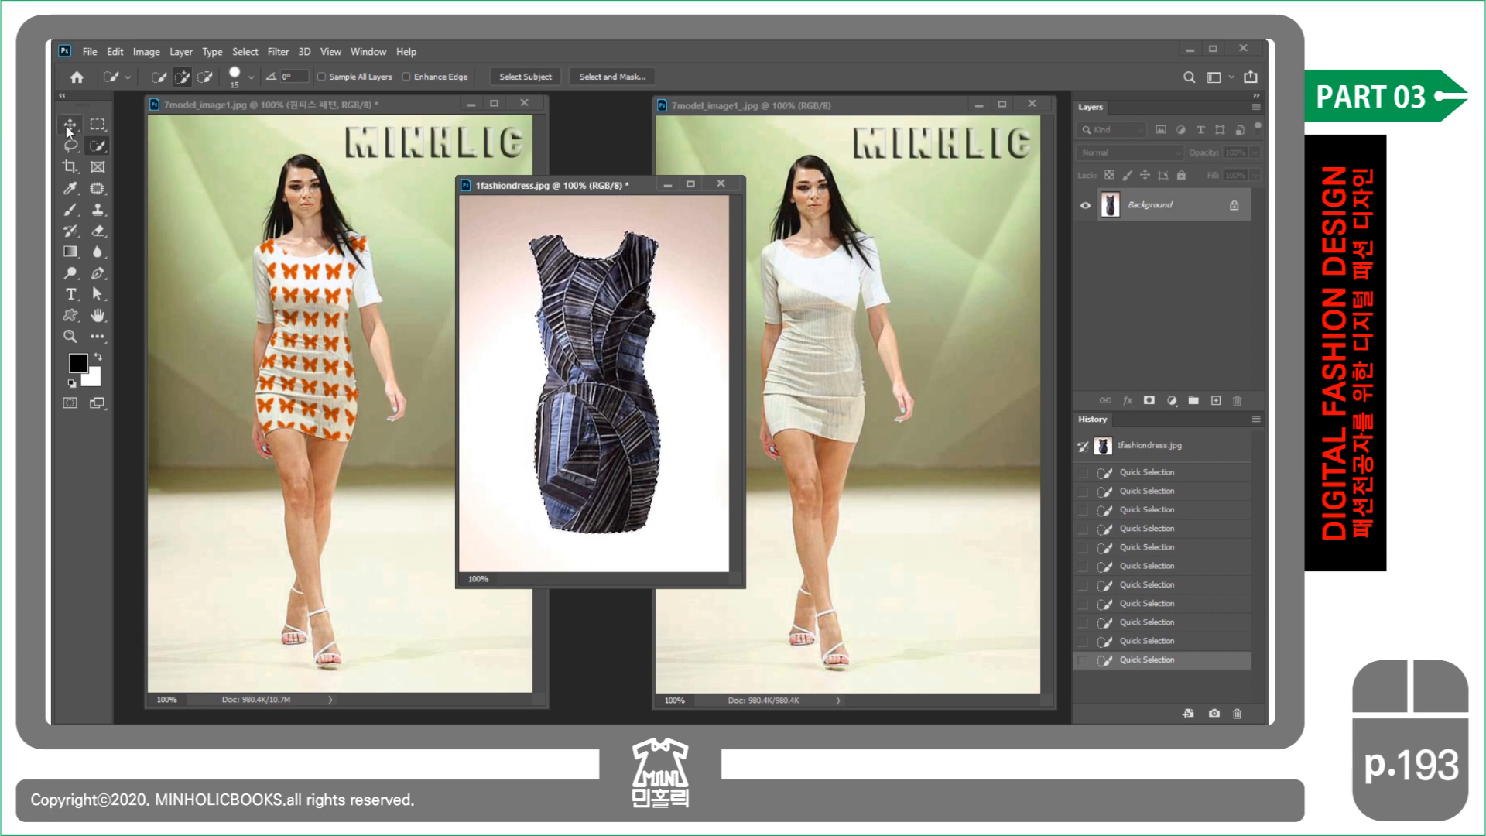
drag(605, 383, 308, 371)
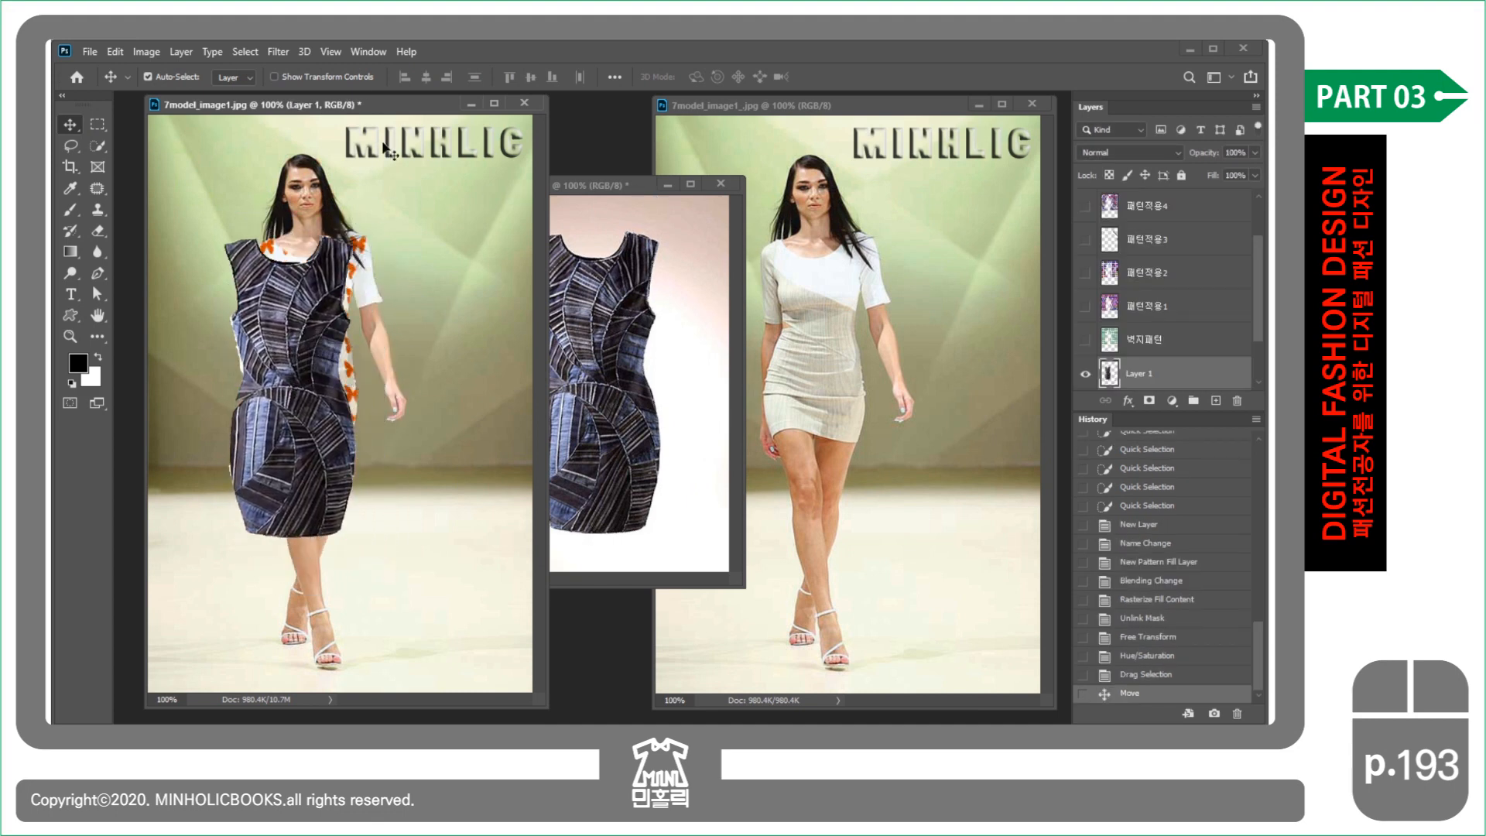
click(677, 197)
click(667, 185)
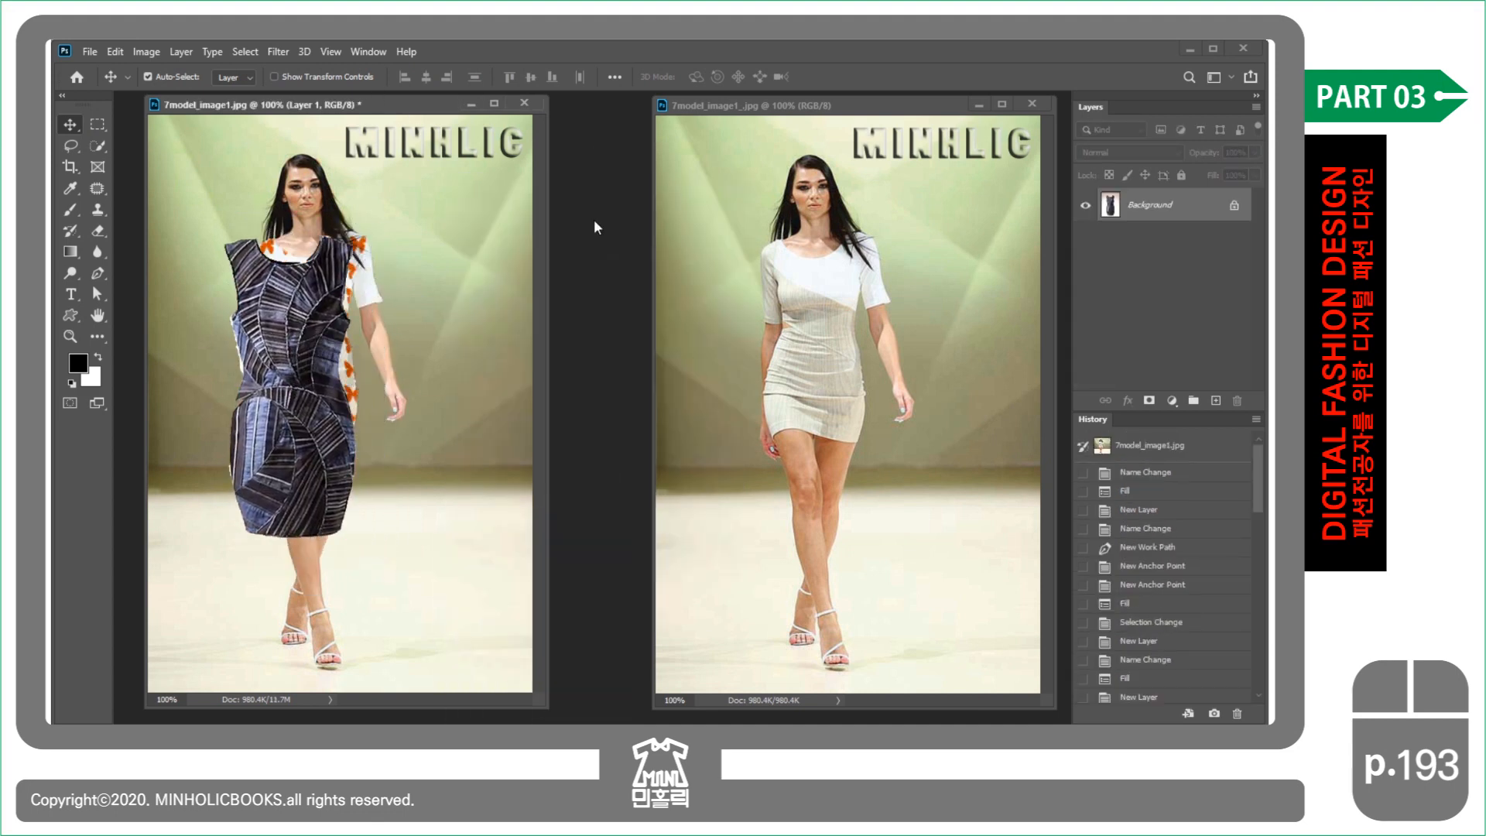
- Hide the 원피스 패턴 butterfly layer and position the striped dress over the model's body
drag(345, 371, 457, 379)
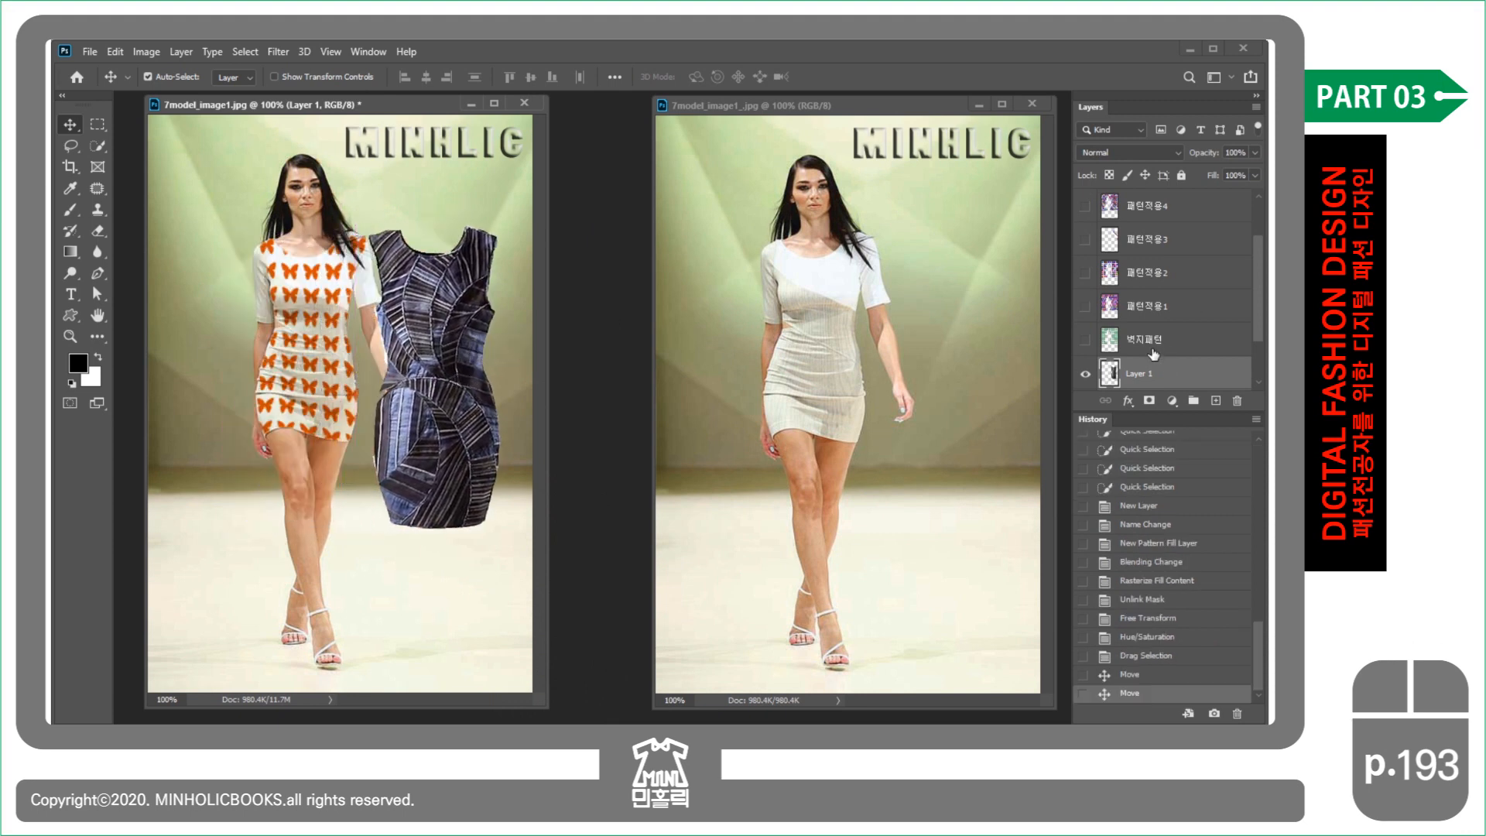
scroll(1196, 352, down, 2)
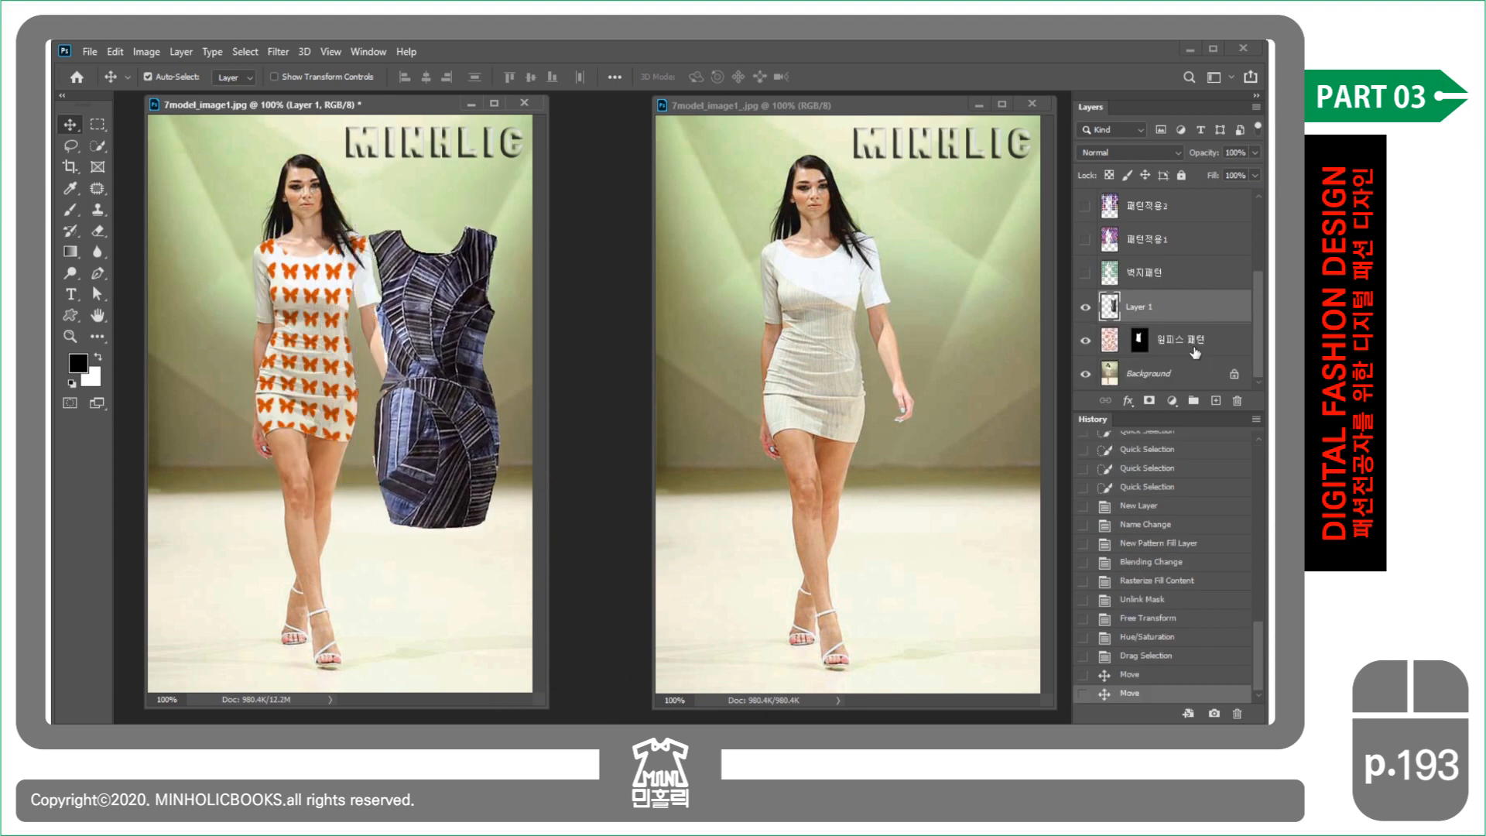
click(1087, 342)
drag(430, 320, 314, 321)
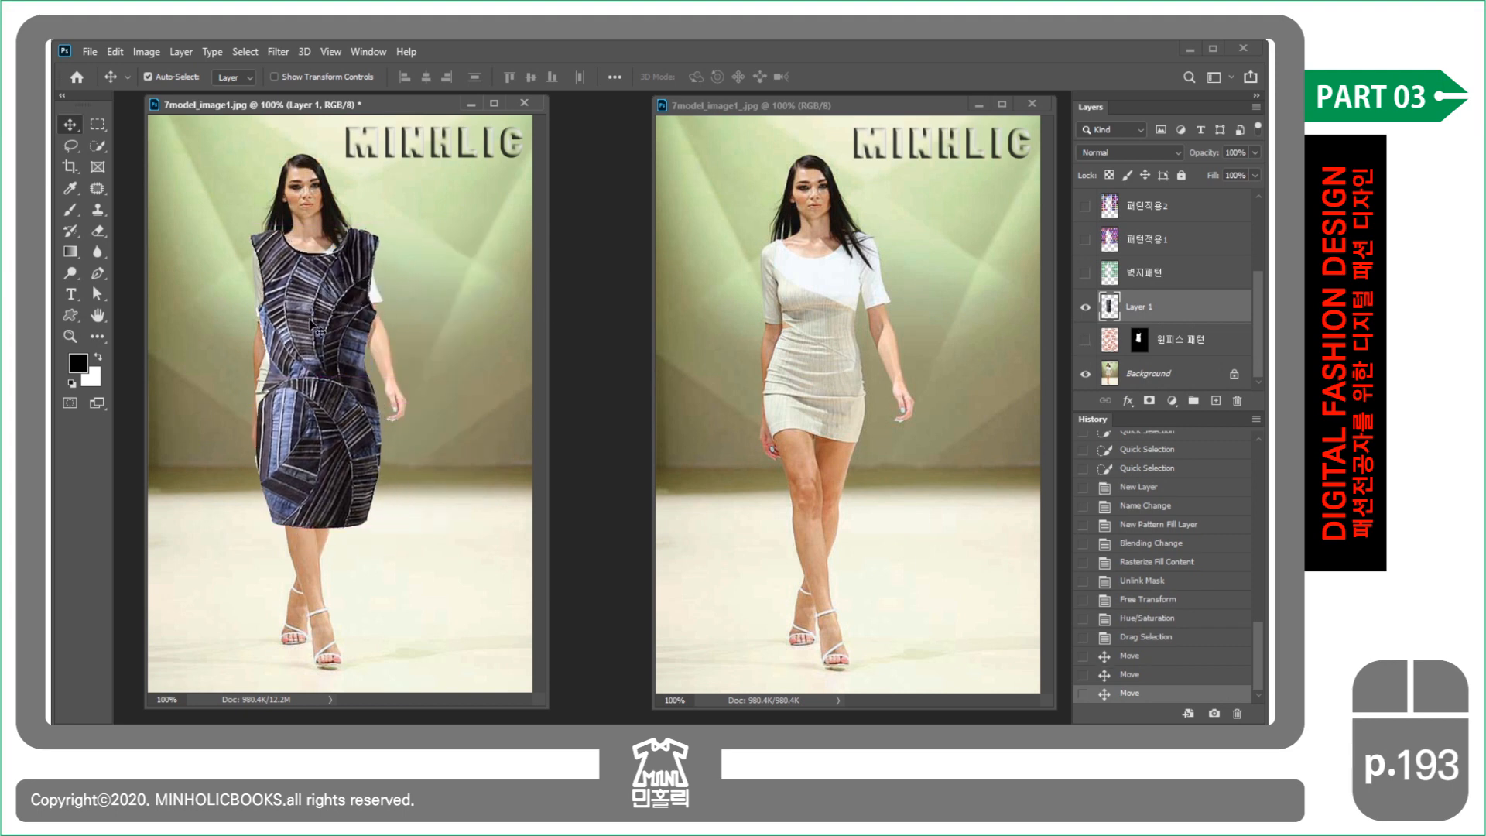
- Scale the striped dress proportionally to 76.09% and align it with the model's shoulders and torso
key(ctrl+t)
drag(386, 528, 329, 469)
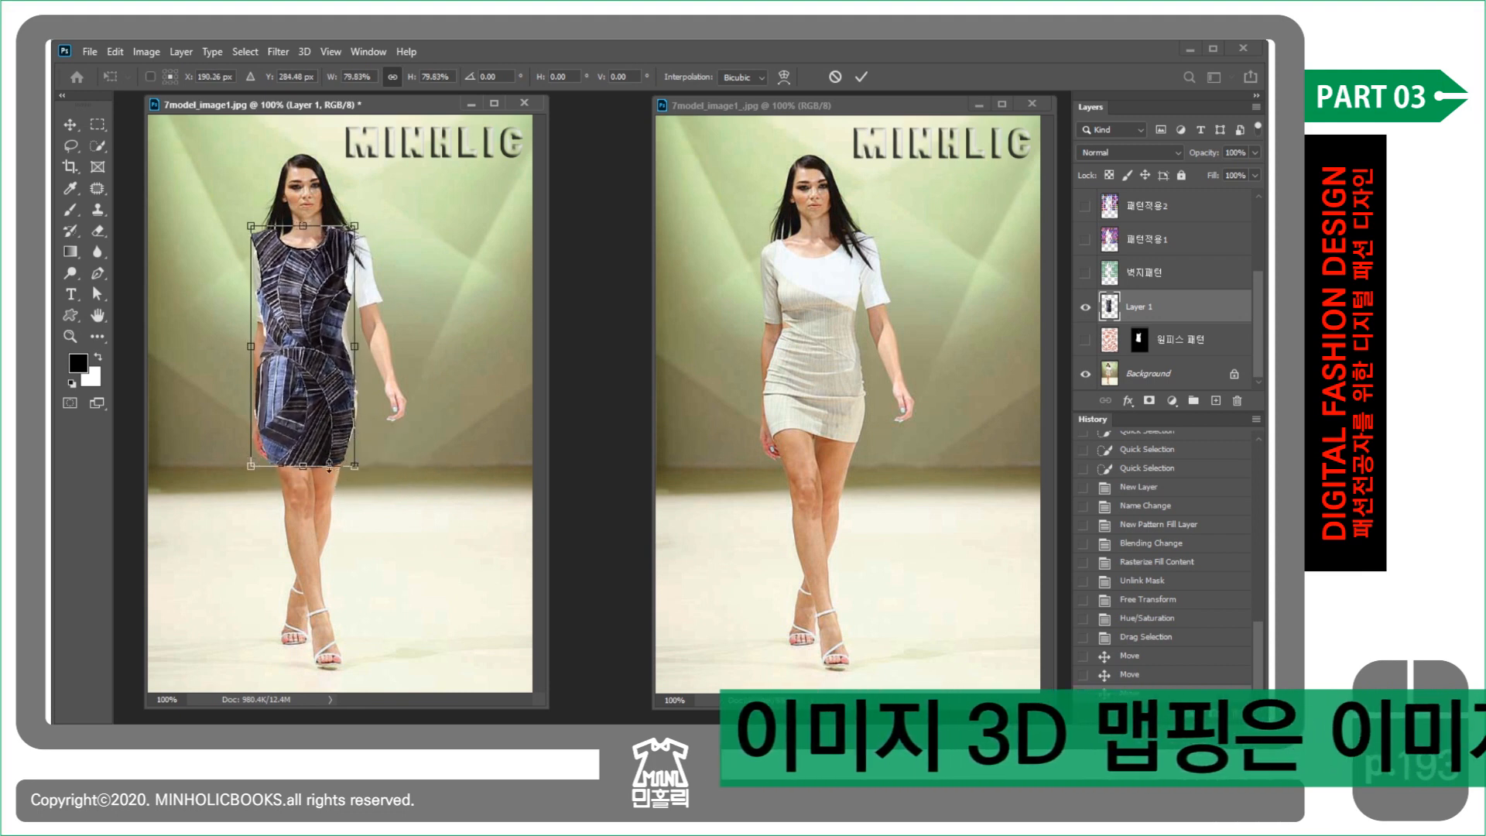
mouse_move(309, 312)
mouse_down()
mouse_move(332, 320)
mouse_move(313, 319)
mouse_up()
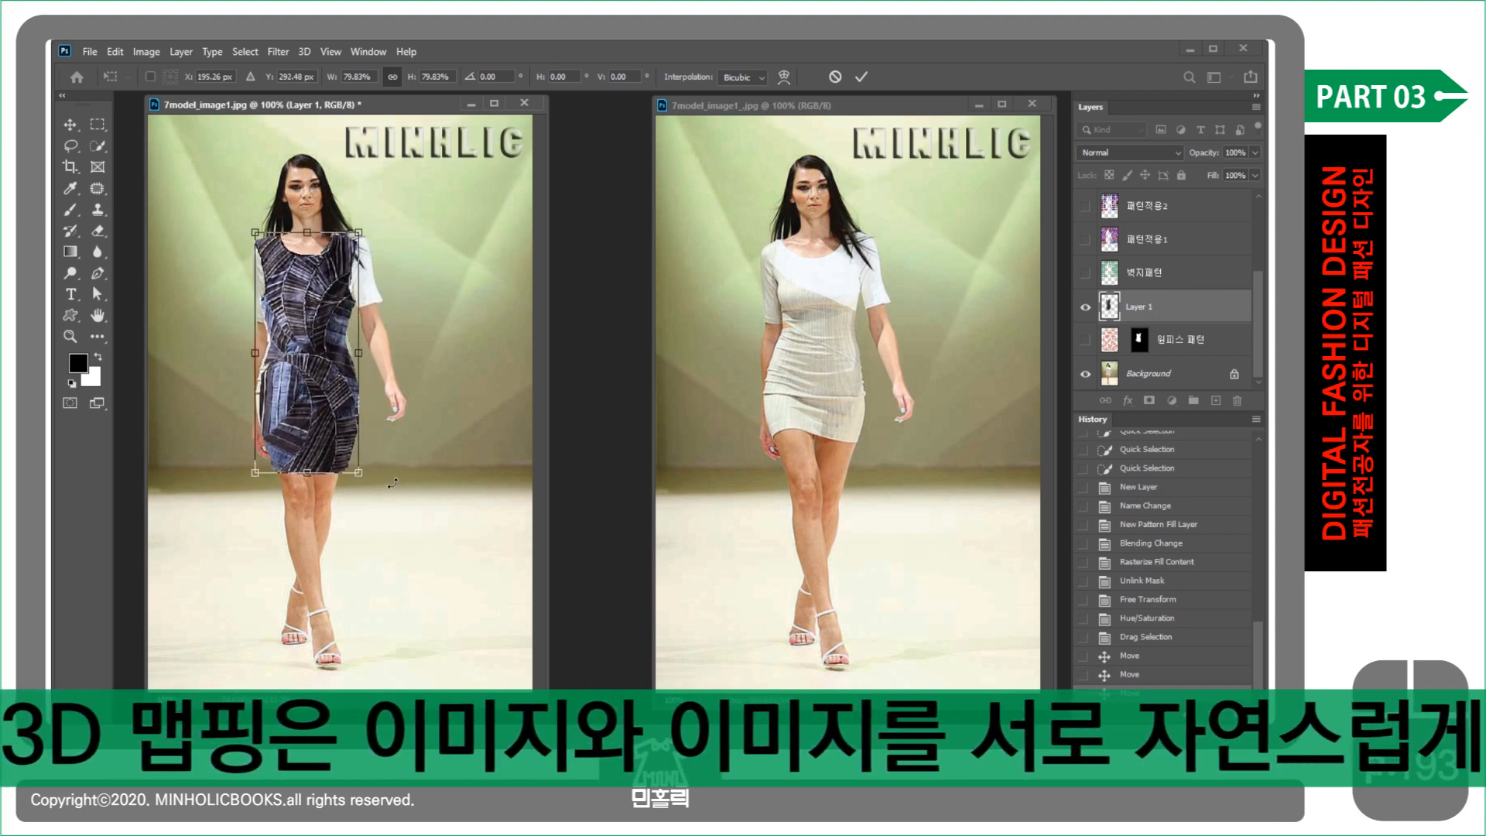
mouse_move(358, 471)
mouse_down()
mouse_move(353, 445)
mouse_move(355, 460)
mouse_up()
drag(323, 366, 324, 368)
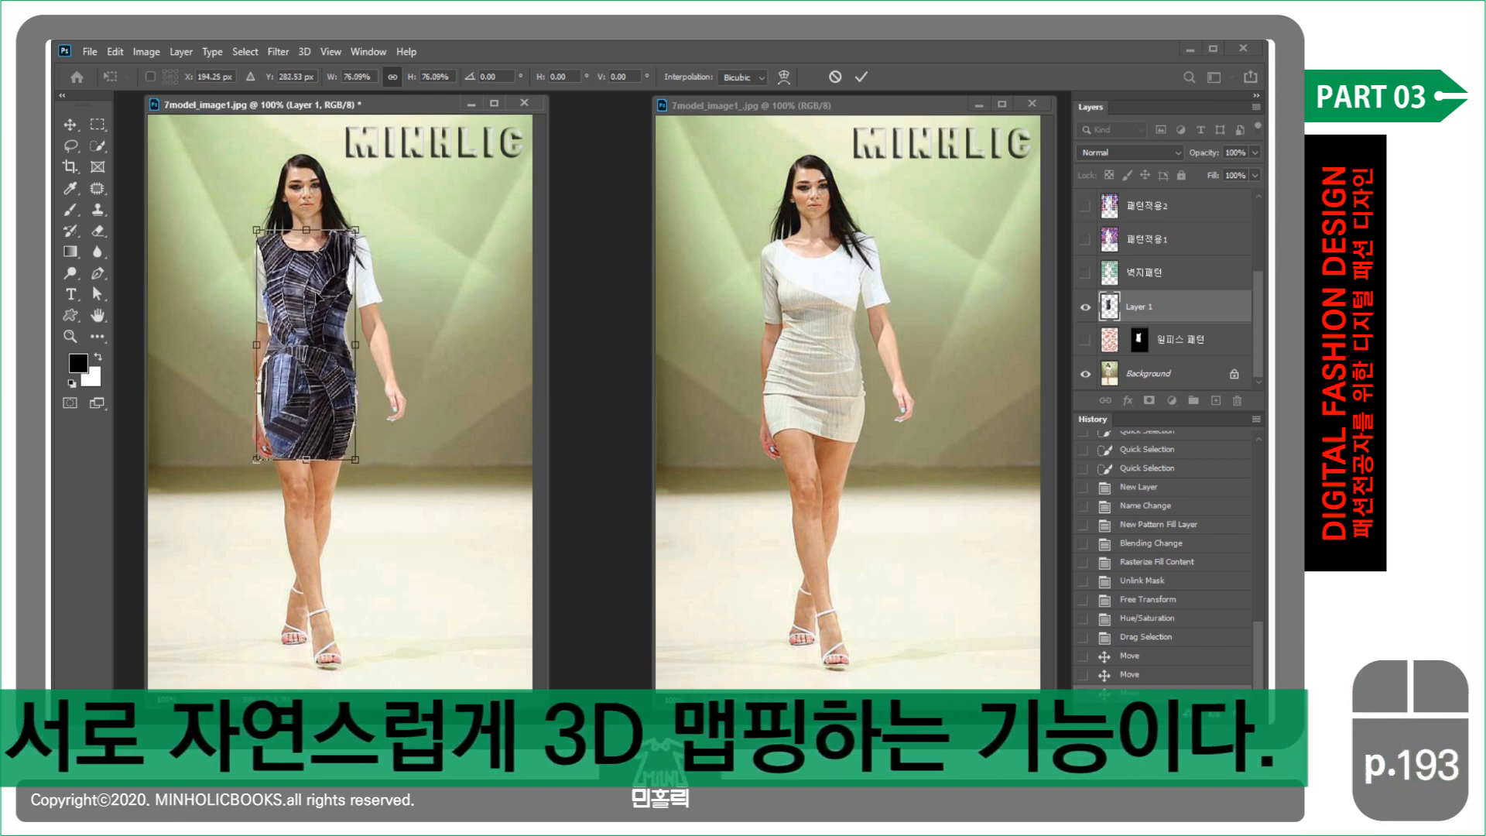
key(Return)
drag(318, 297, 308, 325)
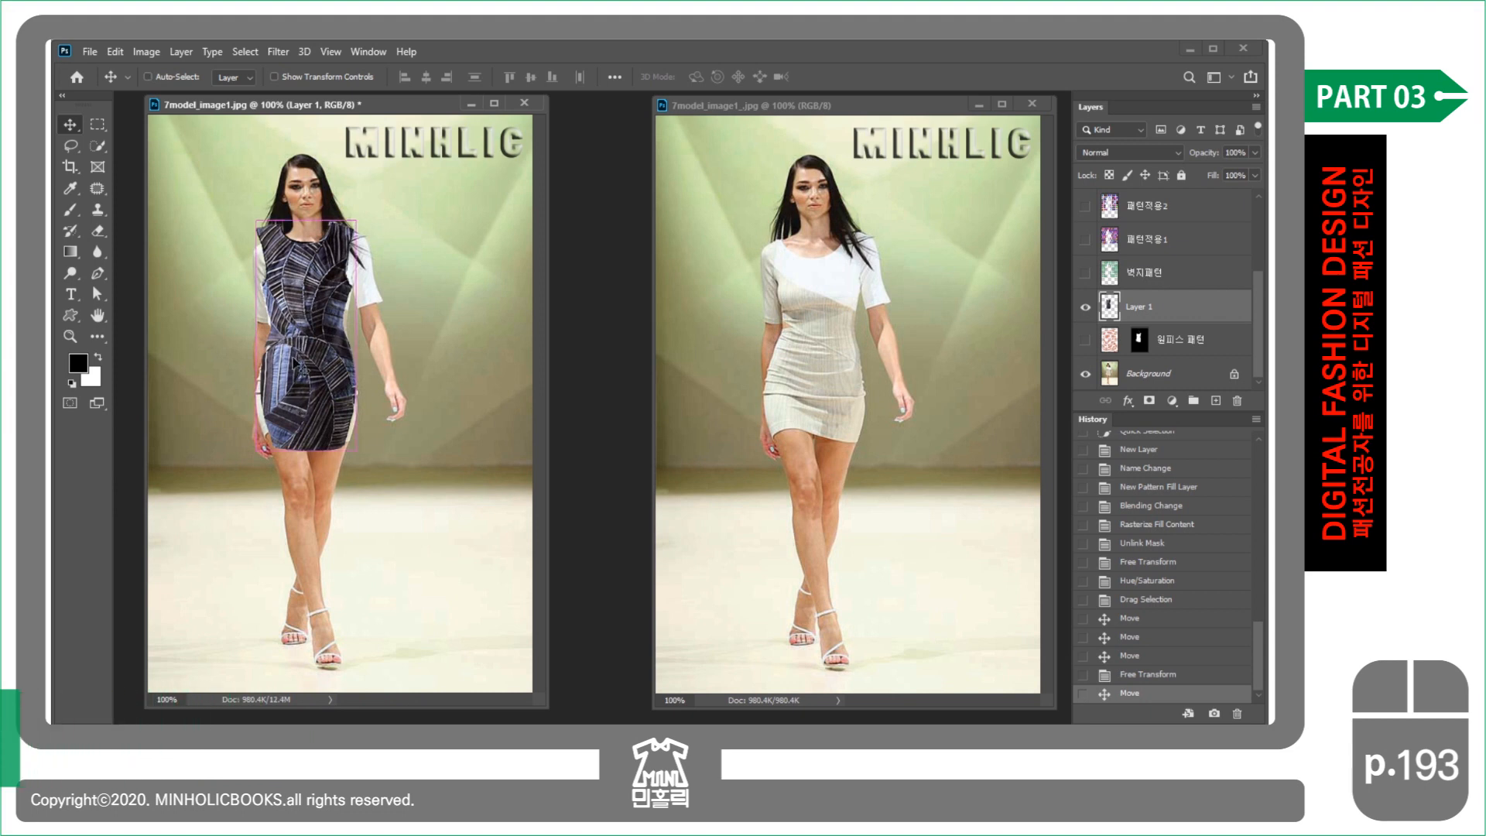
- Warp the striped dress outward at both hem corners and along the waist side to cover the white dress
key(ctrl+t)
right_click(322, 286)
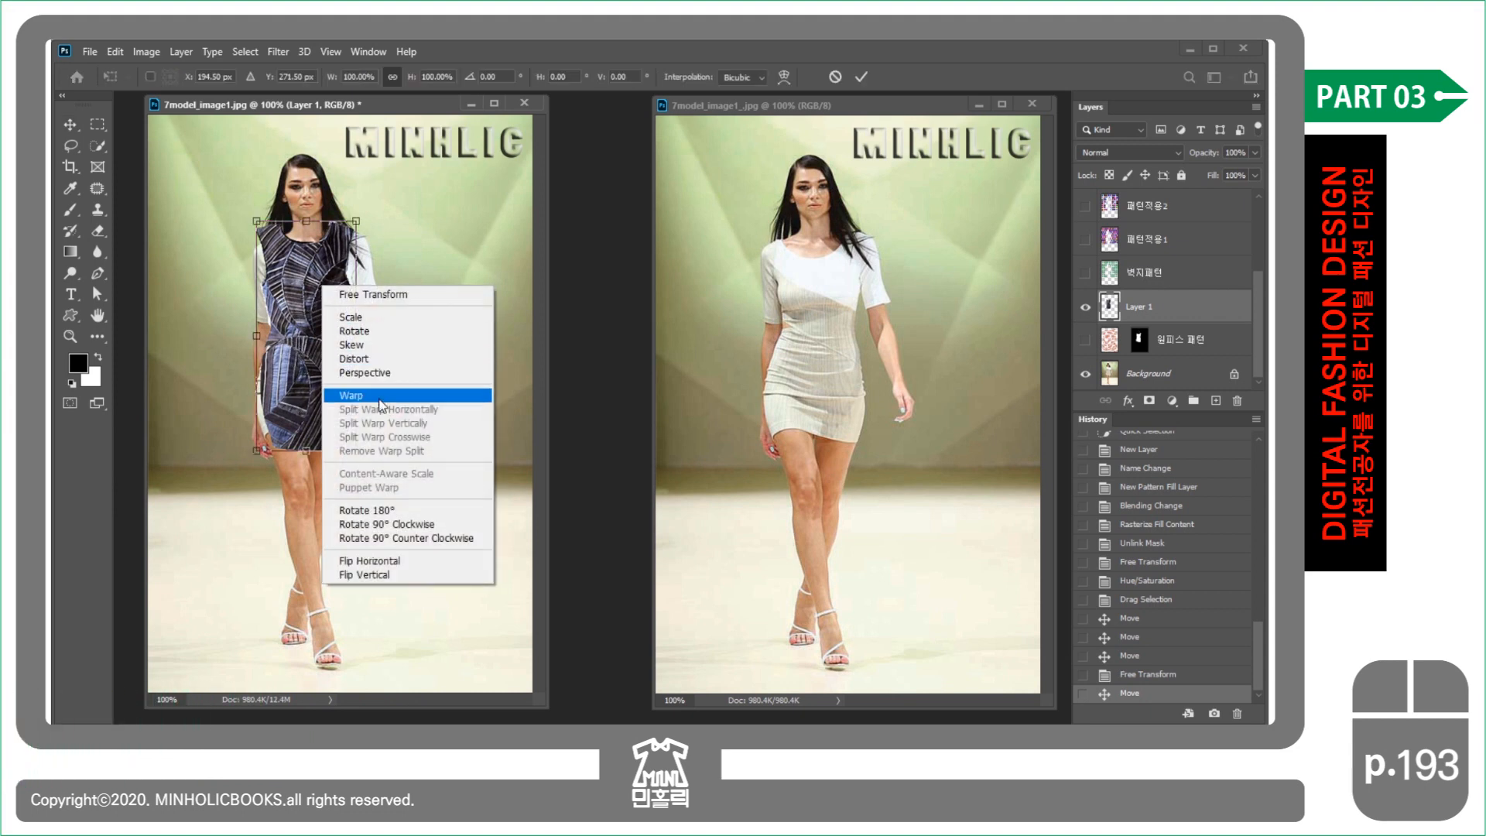
click(353, 396)
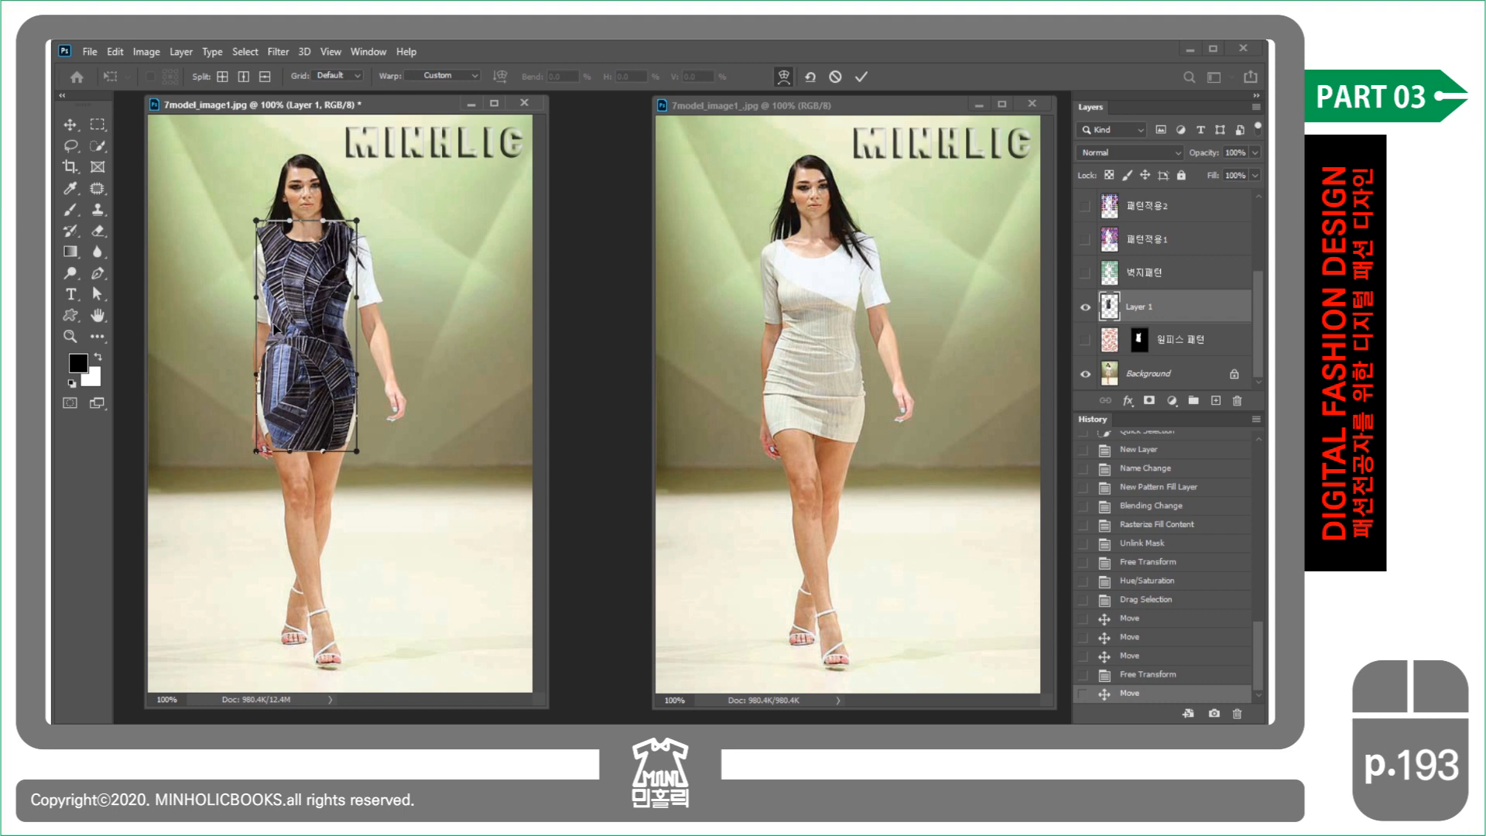
drag(271, 418, 263, 420)
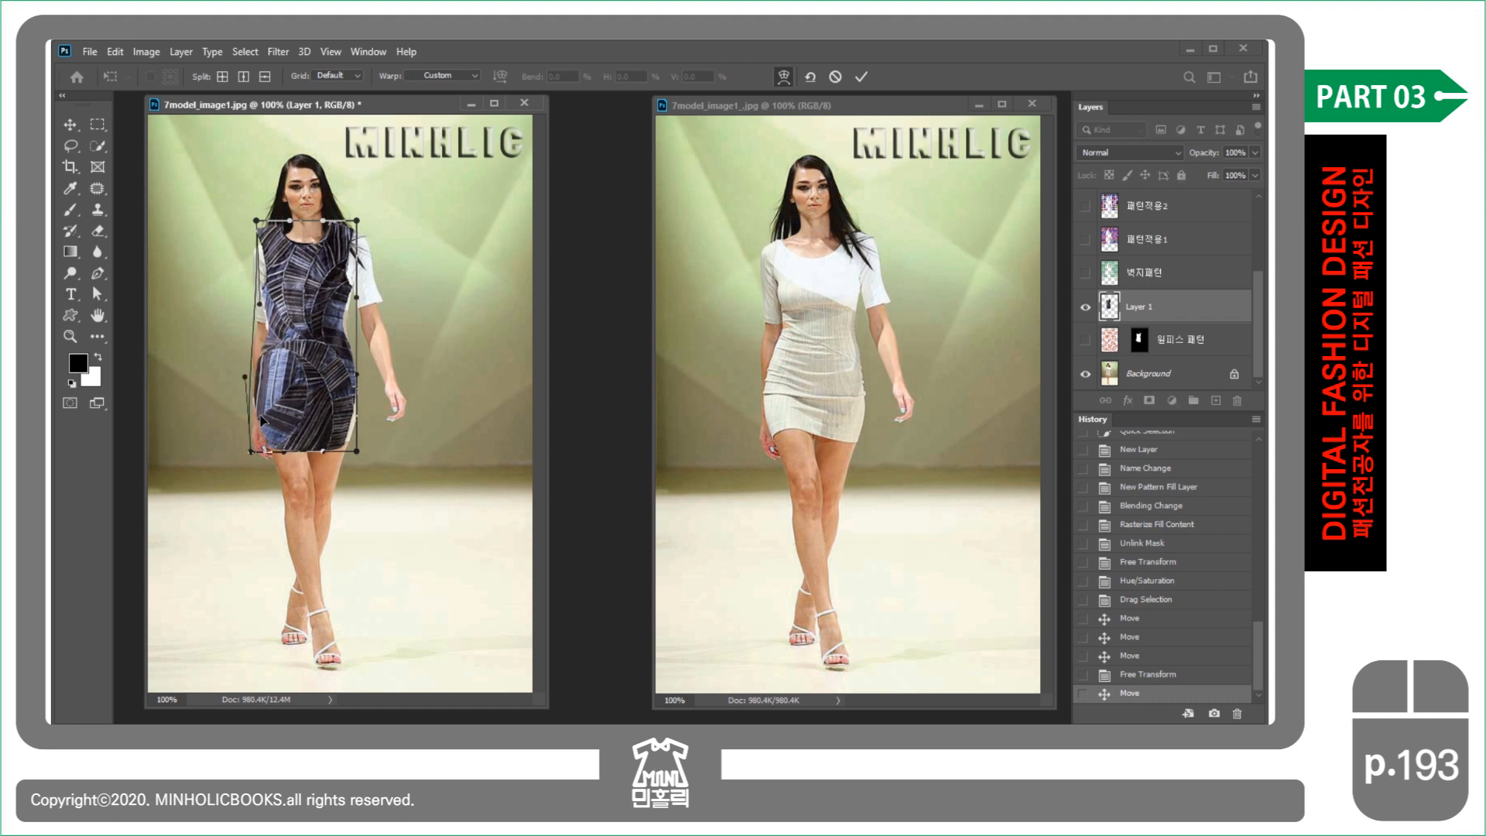
drag(341, 445, 347, 448)
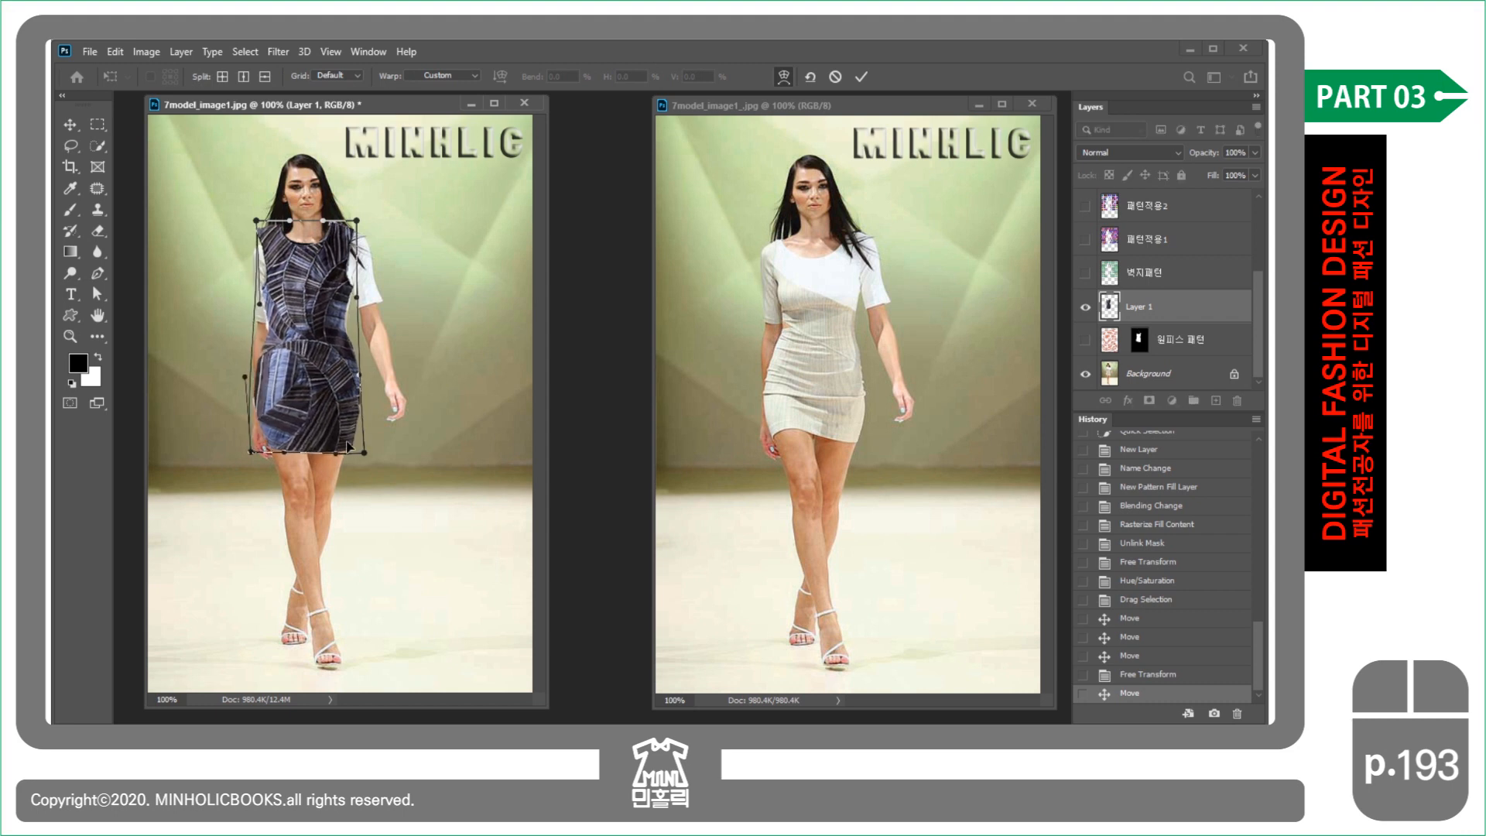
drag(353, 300, 358, 306)
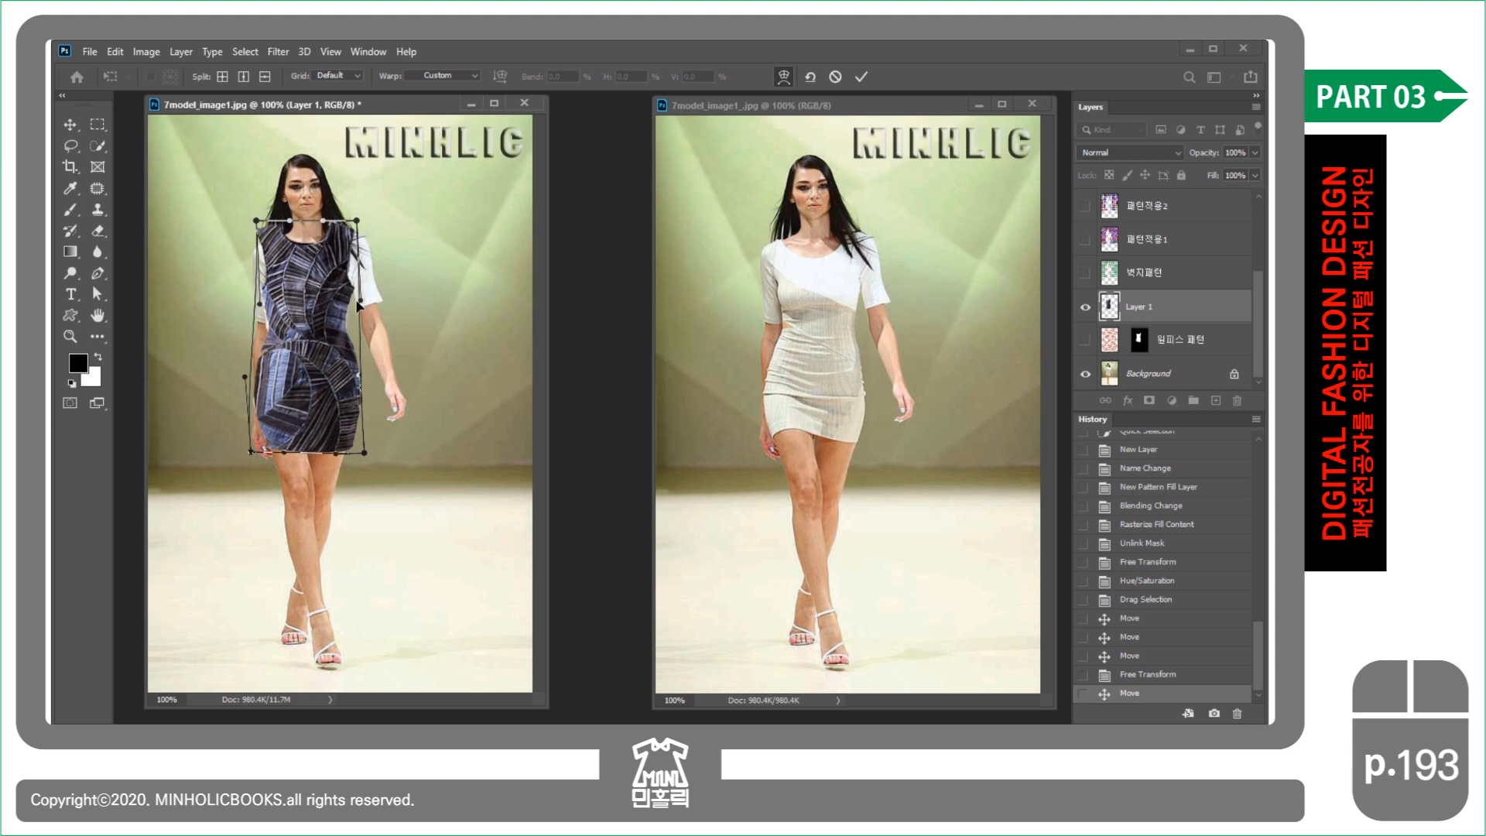
drag(346, 364, 357, 381)
- Warp the striped dress's shoulder corners and neckline to follow the model's shoulders, and apply the warp
drag(362, 227, 361, 234)
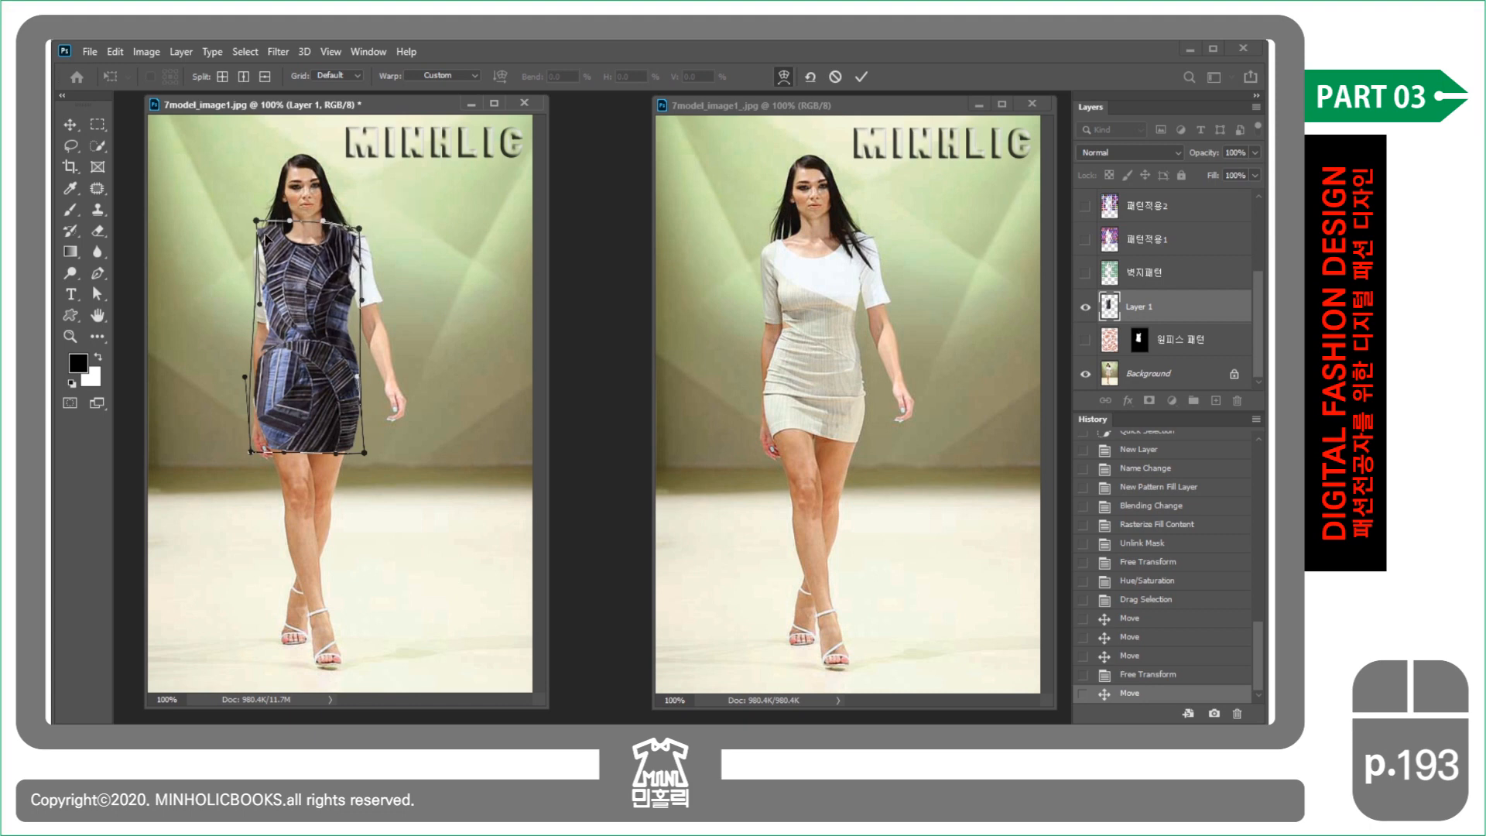
drag(258, 222, 354, 314)
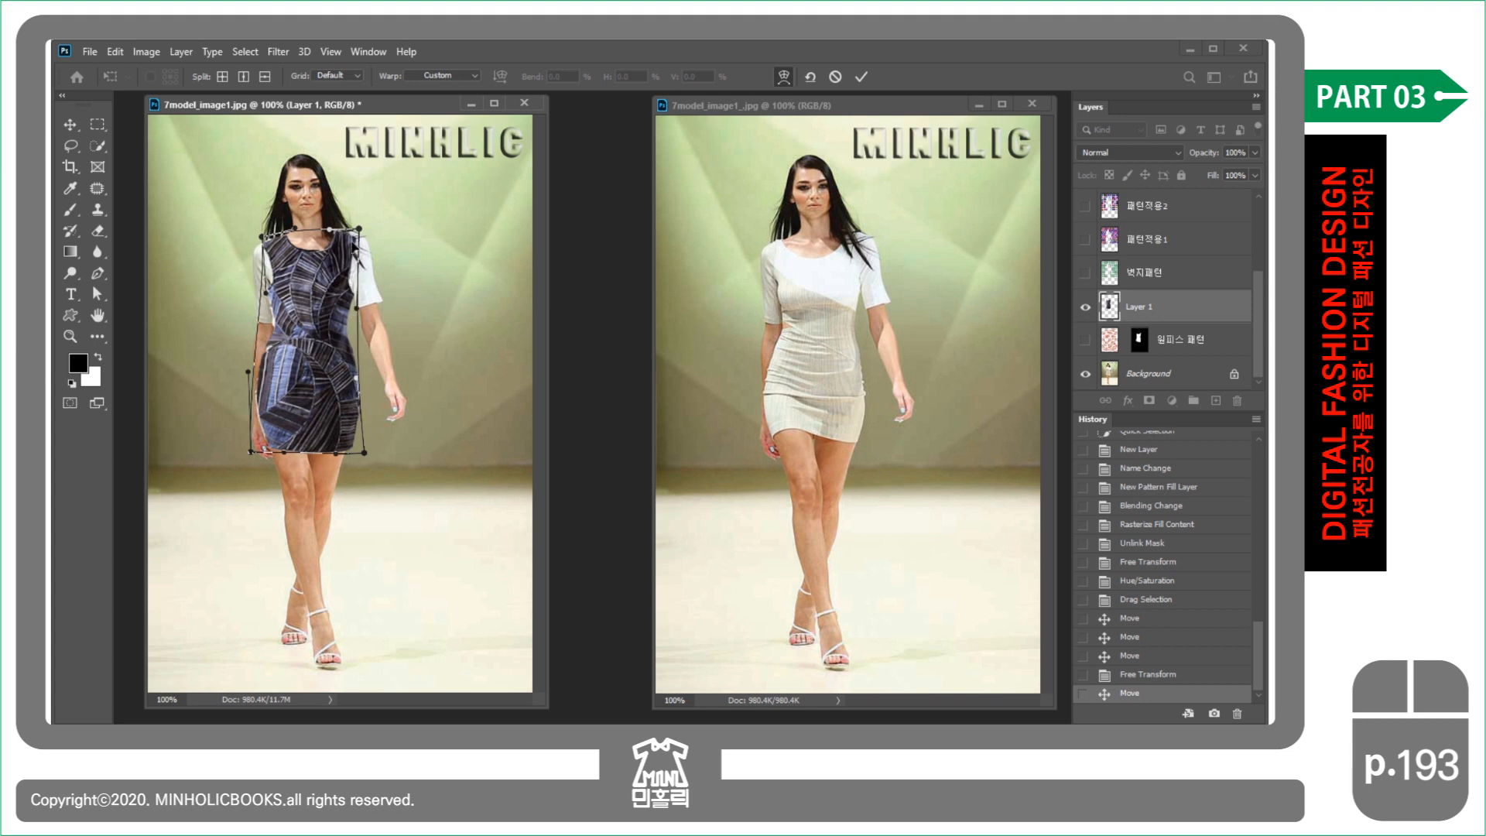
drag(361, 233, 364, 226)
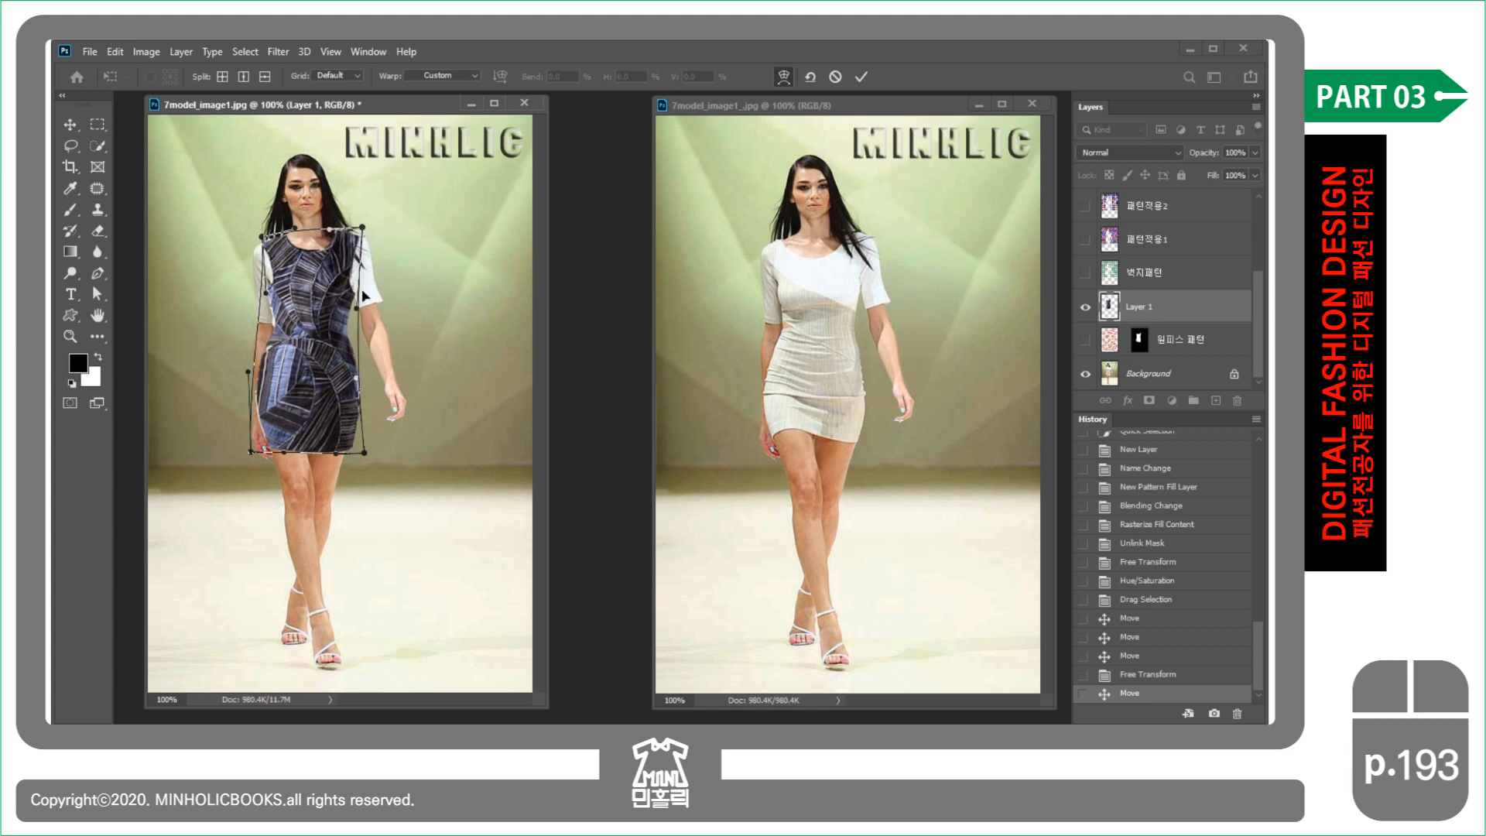
key(Return)
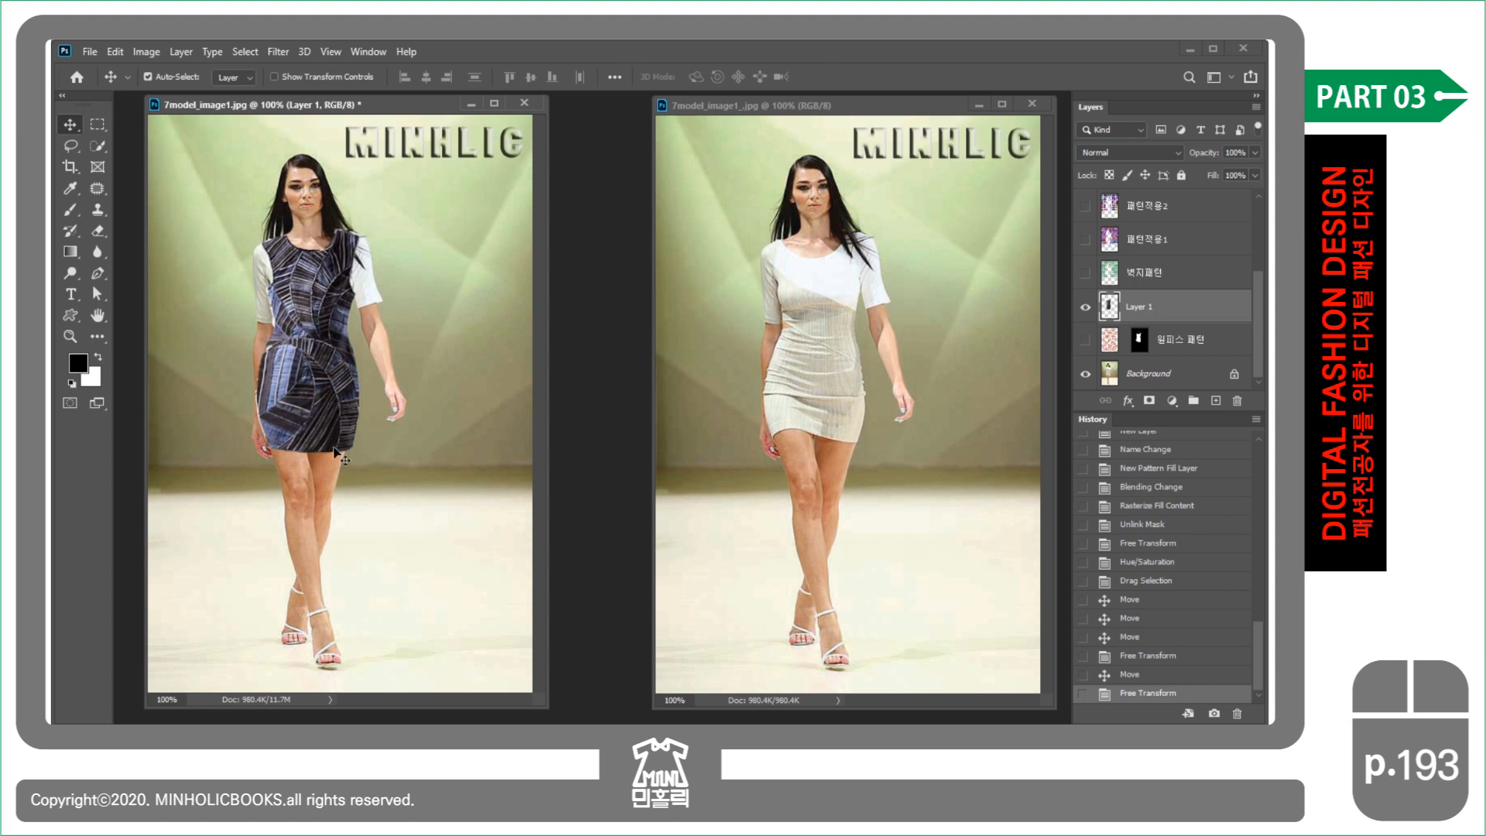
- Compare the striped dress with the original underneath, and warp its hem upward into a curve matching the white dress's hemline
click(1085, 308)
click(1085, 308)
key(ctrl+t)
right_click(316, 417)
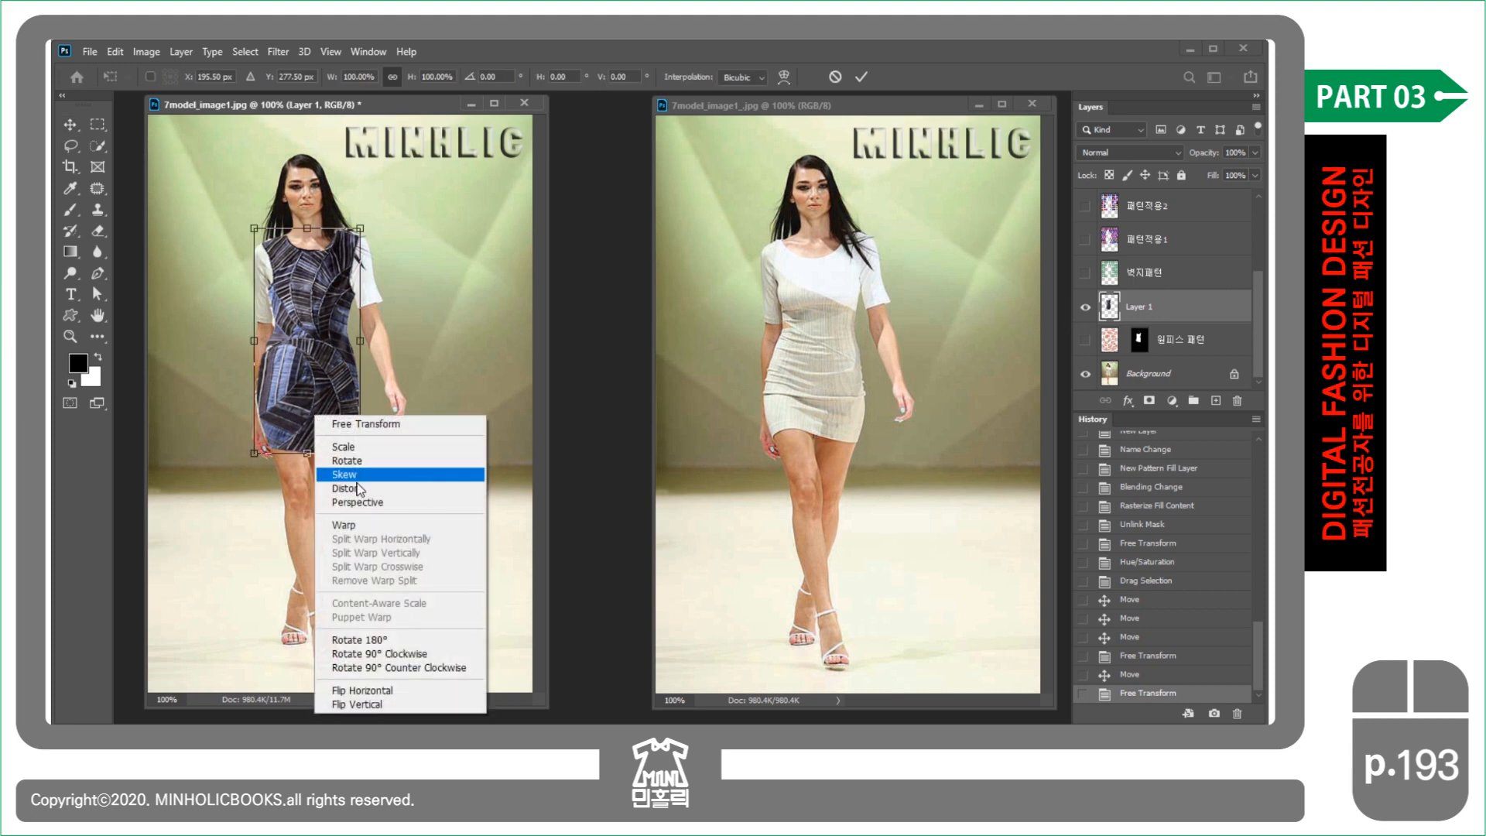
click(345, 526)
drag(289, 451, 290, 422)
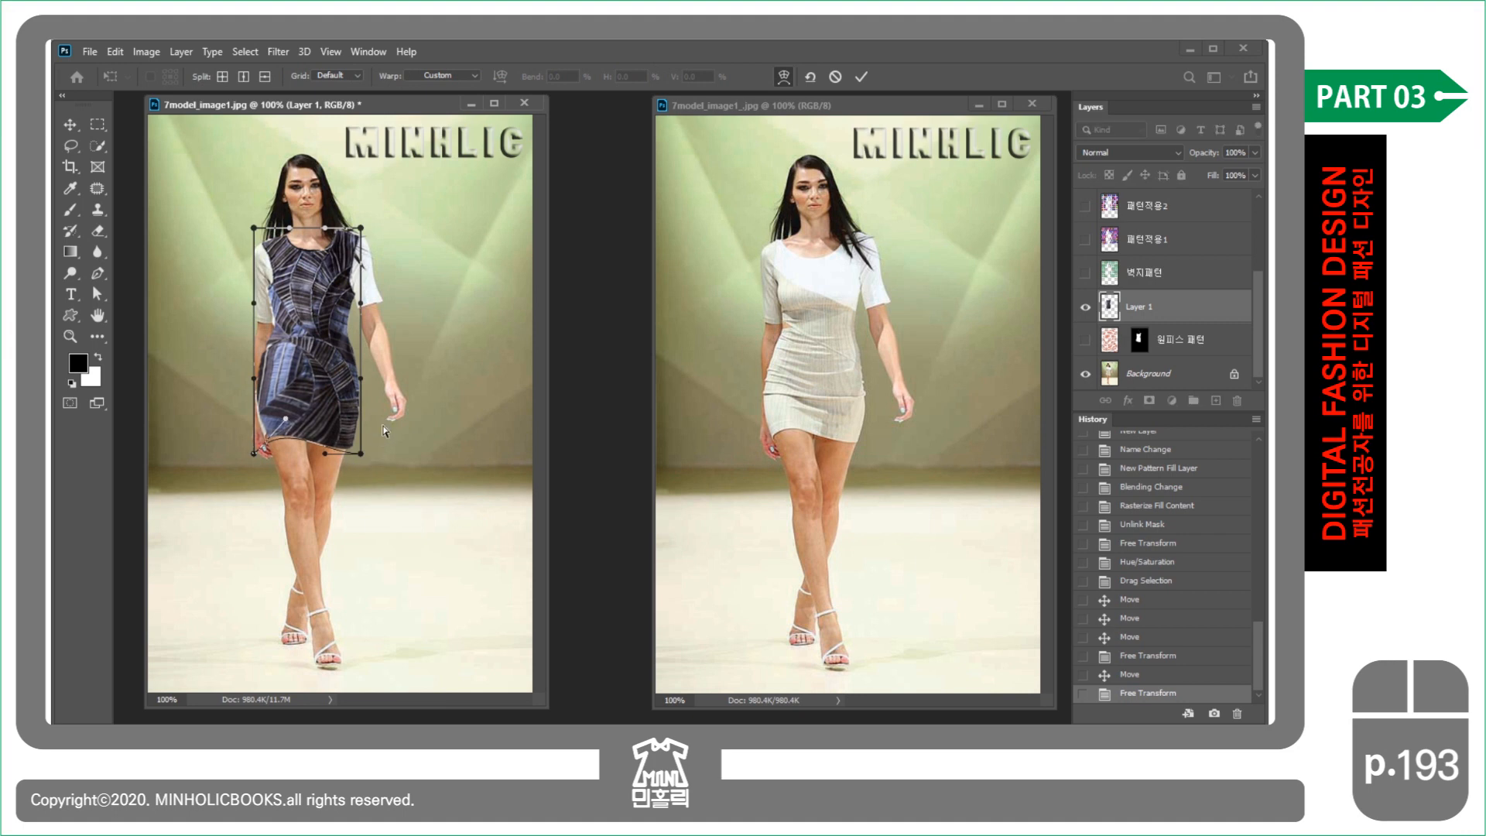
drag(362, 460, 360, 458)
drag(360, 460, 270, 416)
drag(320, 462, 360, 457)
drag(271, 421, 264, 419)
key(Return)
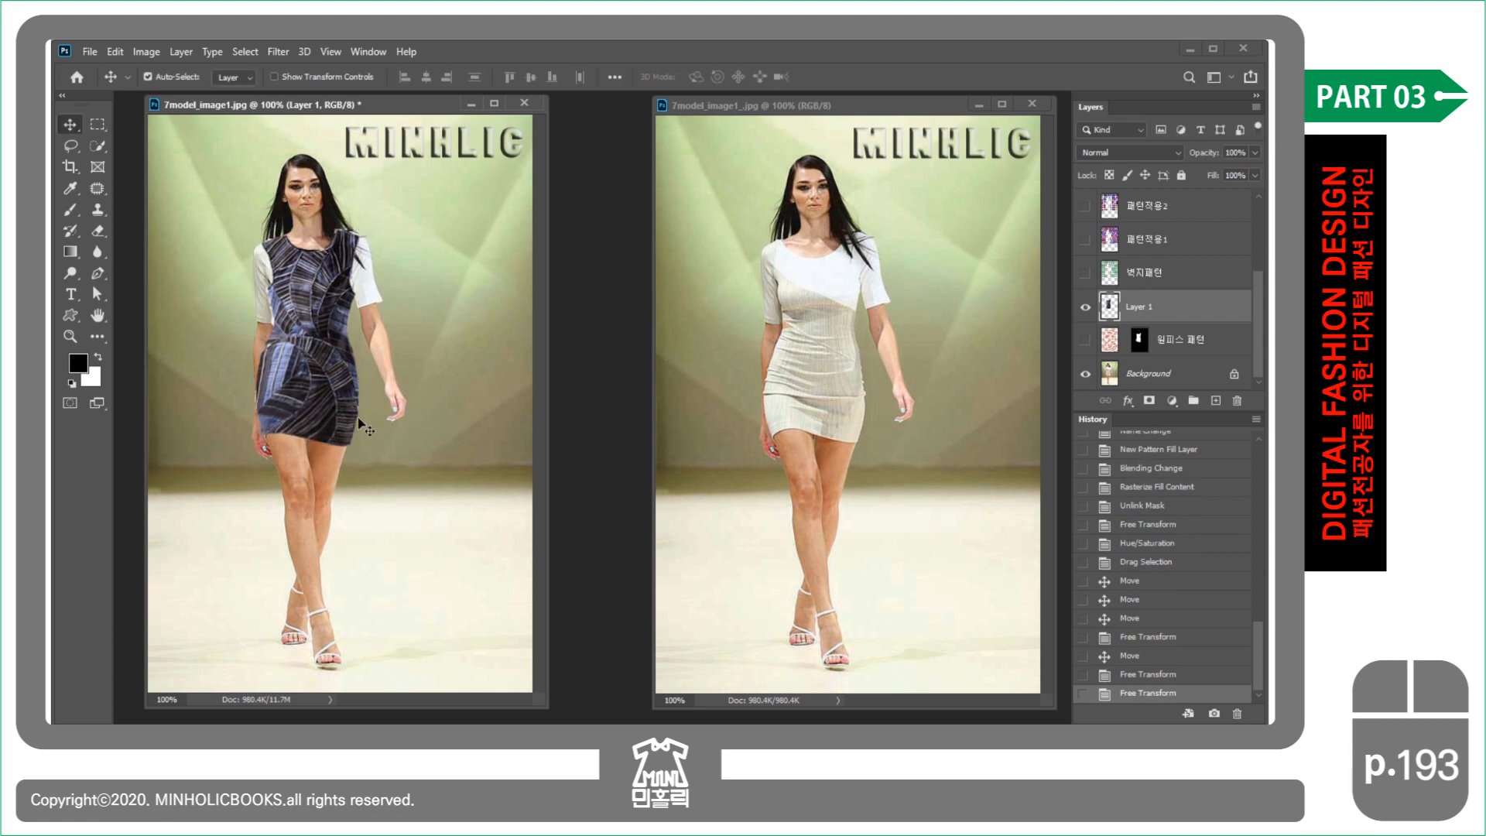
- Warp the striped dress again to fine-tune its hem corner, bodice, shoulder and hip edge against the model's silhouette
key(ctrl)
key(ctrl+t)
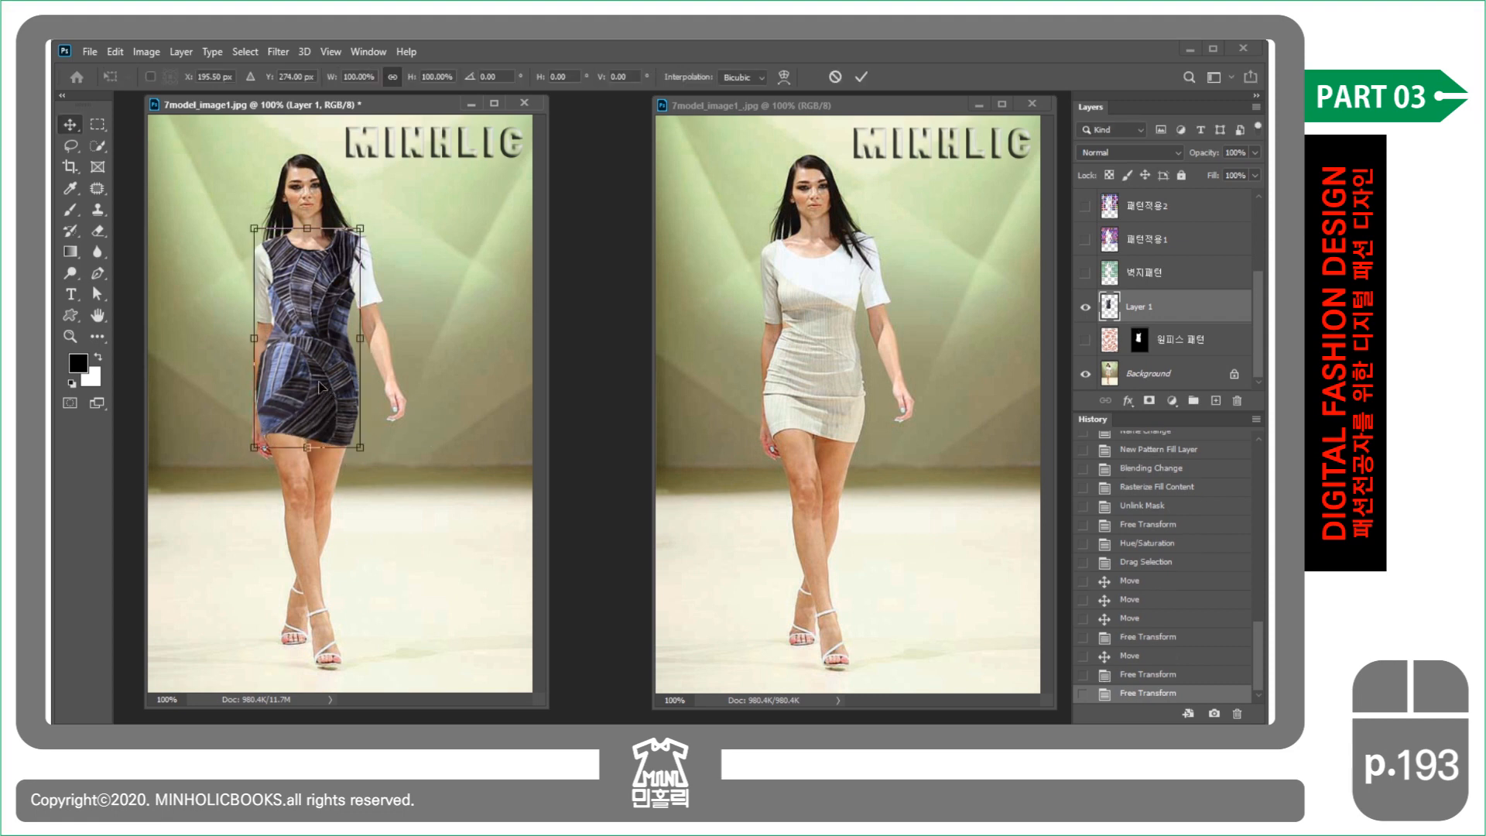
right_click(321, 384)
click(390, 493)
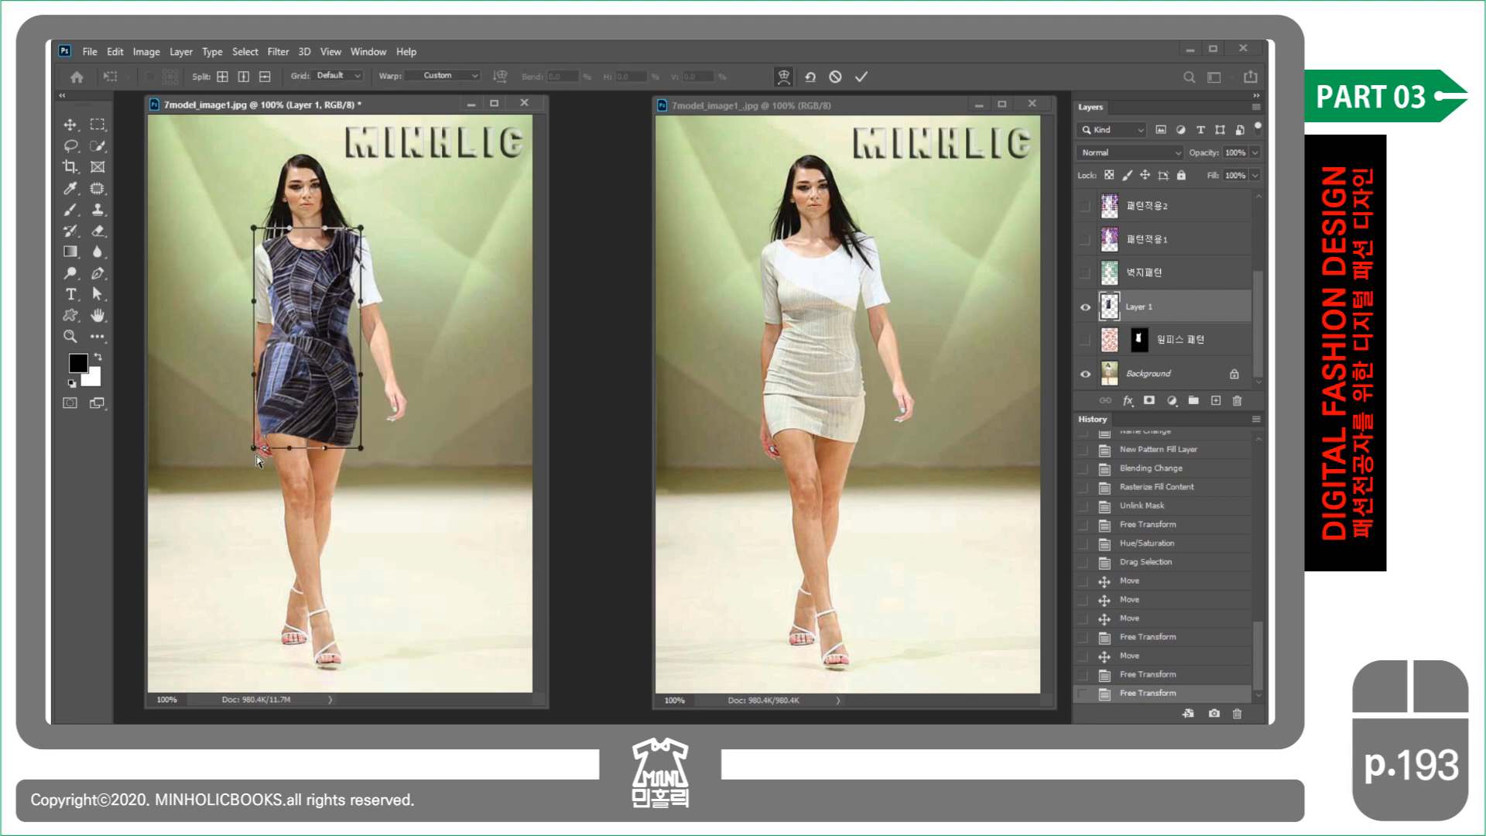
drag(255, 448, 257, 453)
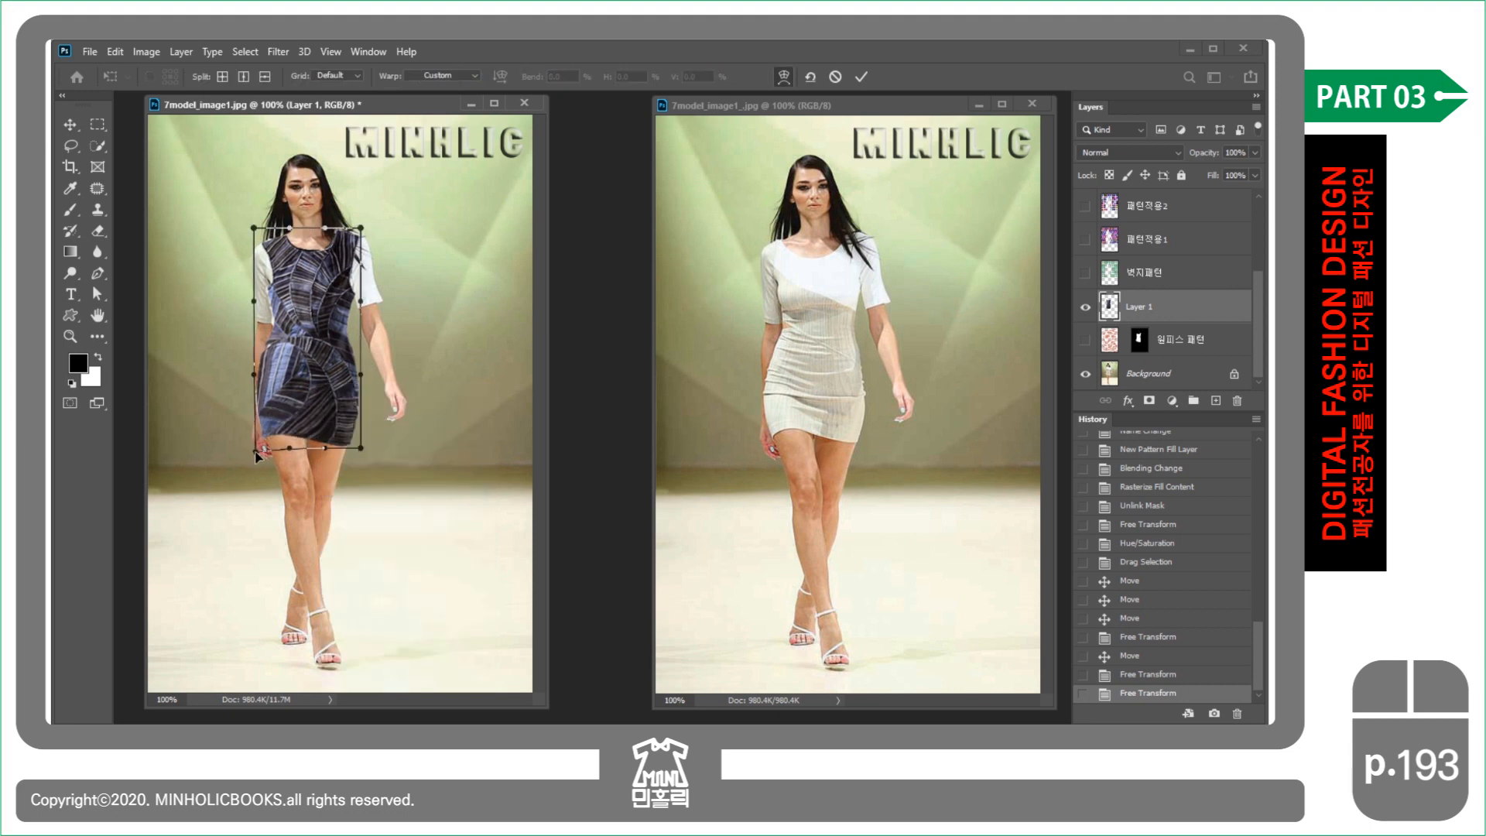
drag(285, 333, 276, 277)
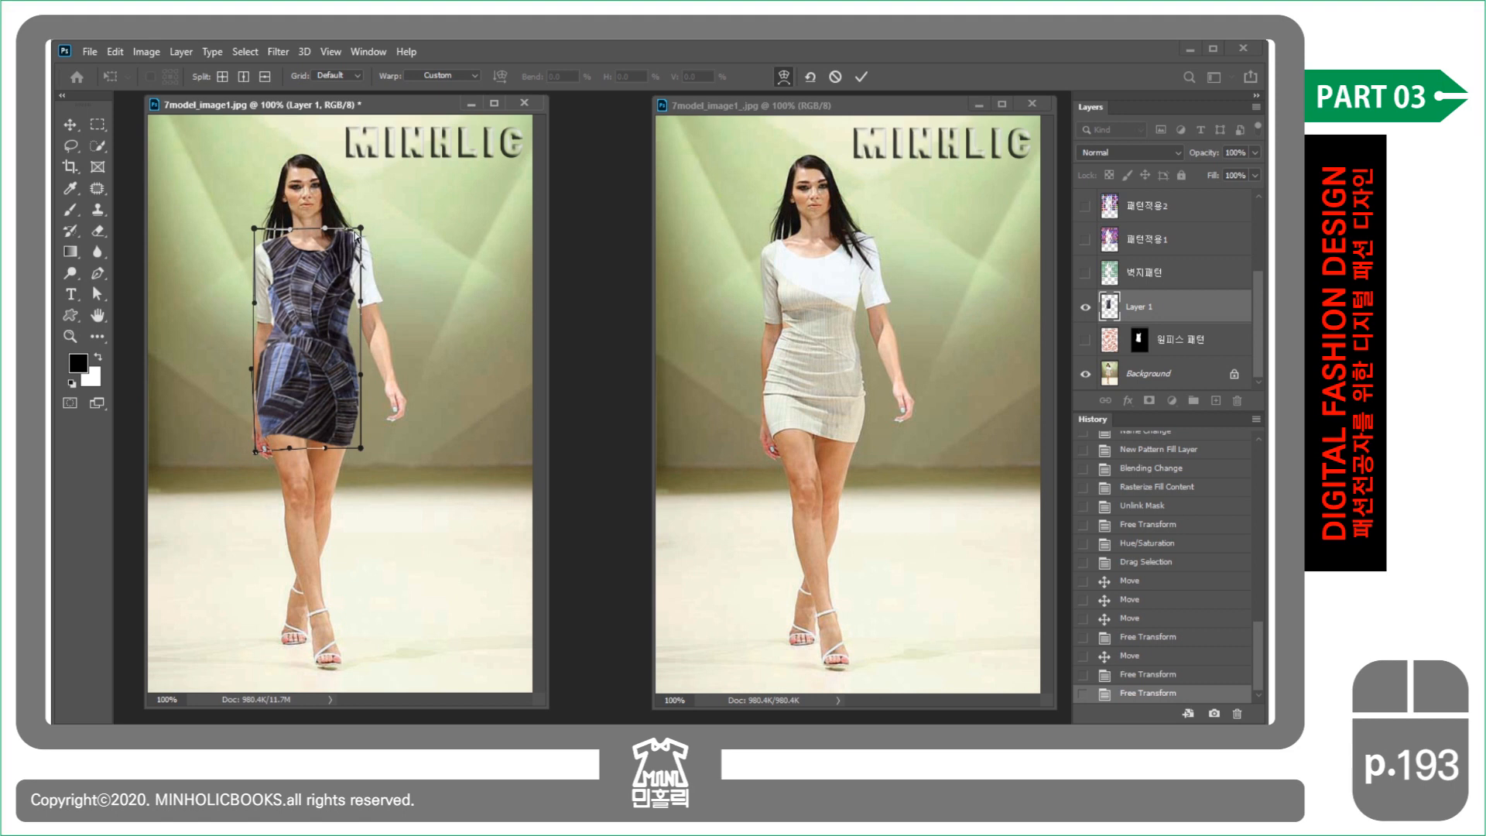
drag(360, 228, 362, 229)
drag(338, 448, 261, 459)
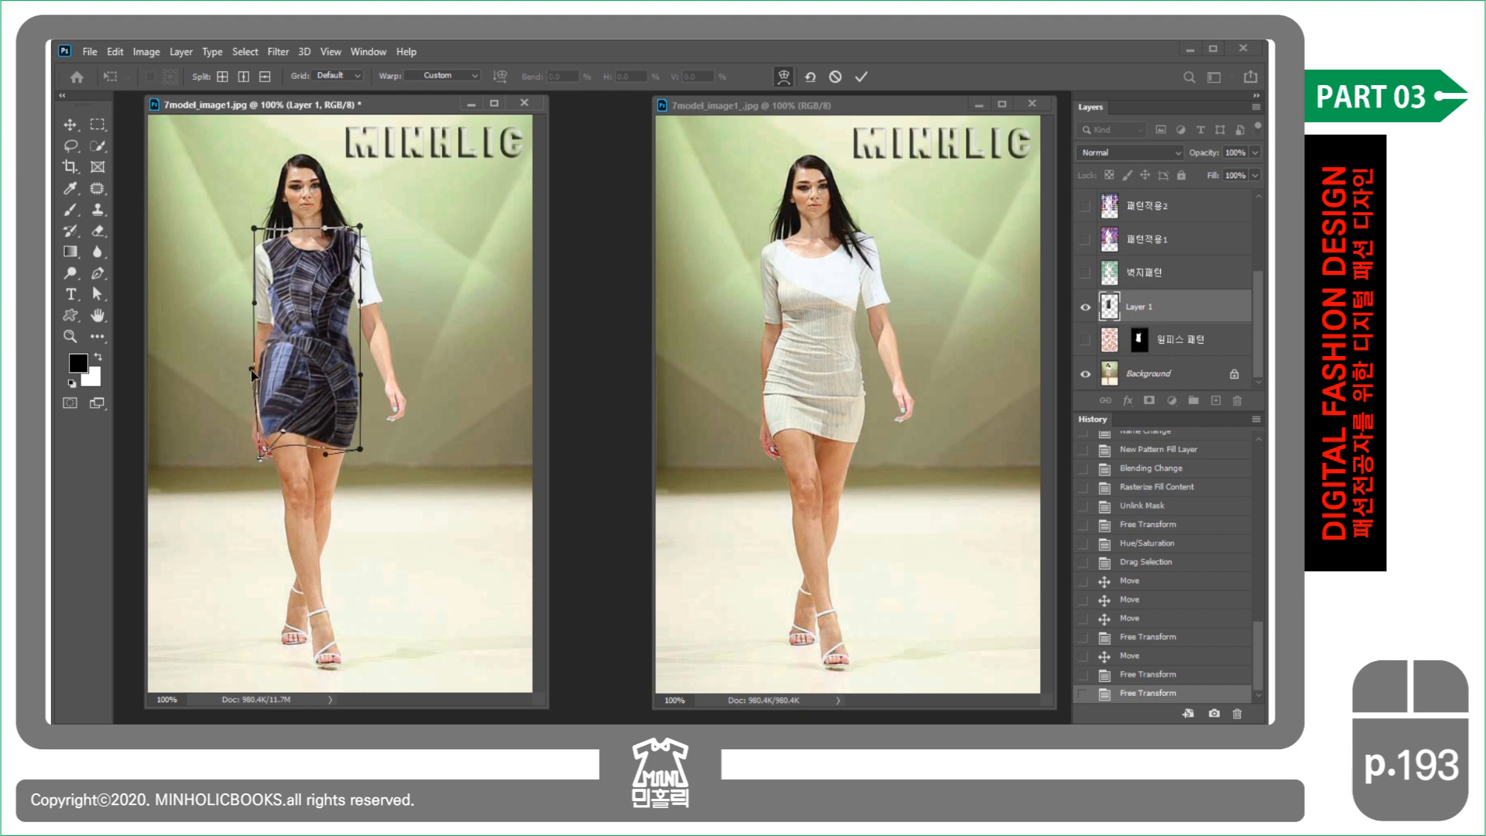
drag(248, 369, 249, 377)
key(Return)
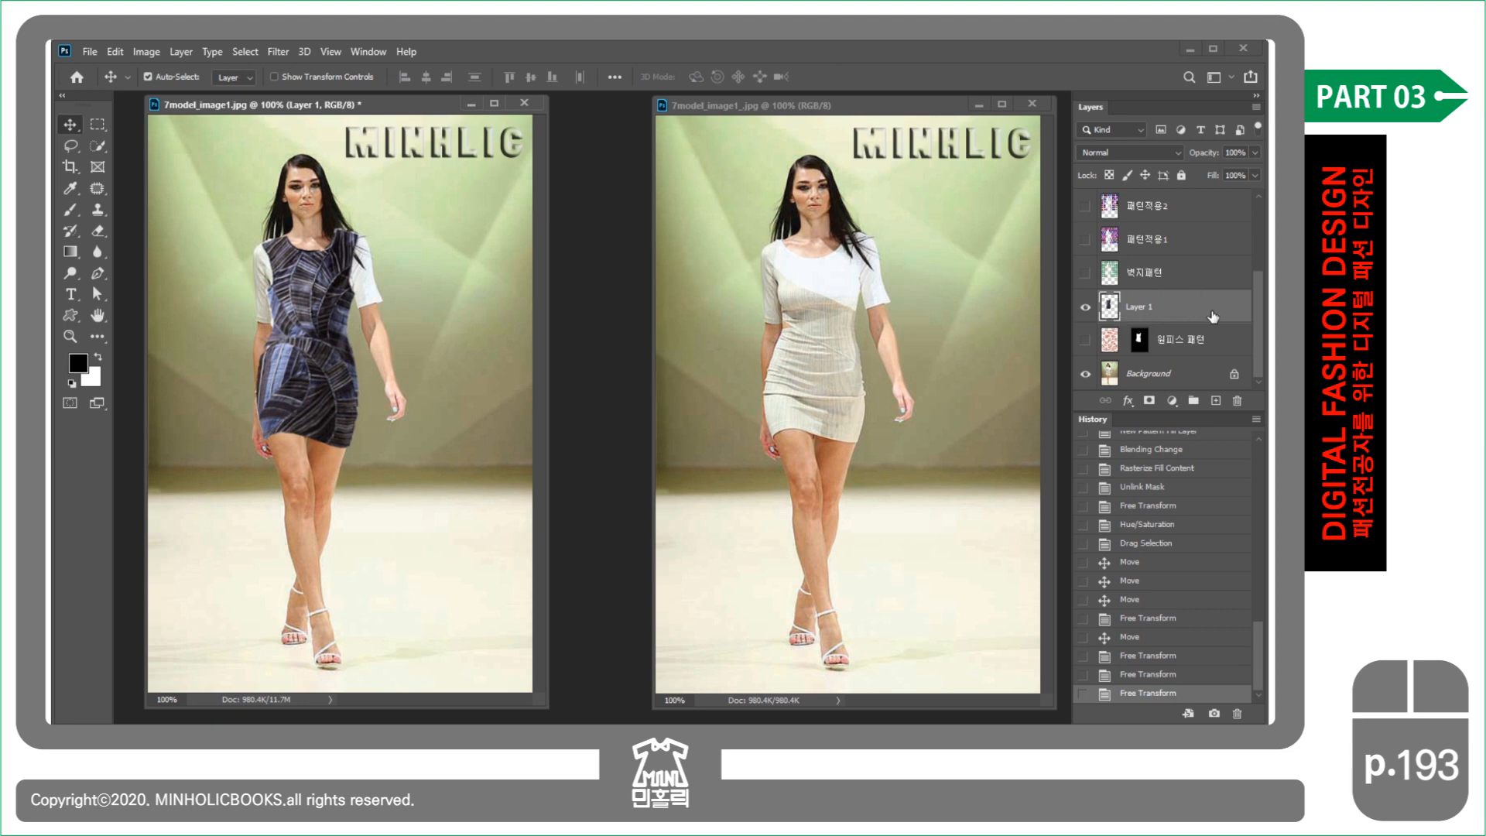
- Add a Drop Shadow to the striped dress layer with 71% opacity, 2 px distance, 54% spread and 1 px size
double_click(1212, 315)
drag(1120, 235, 950, 182)
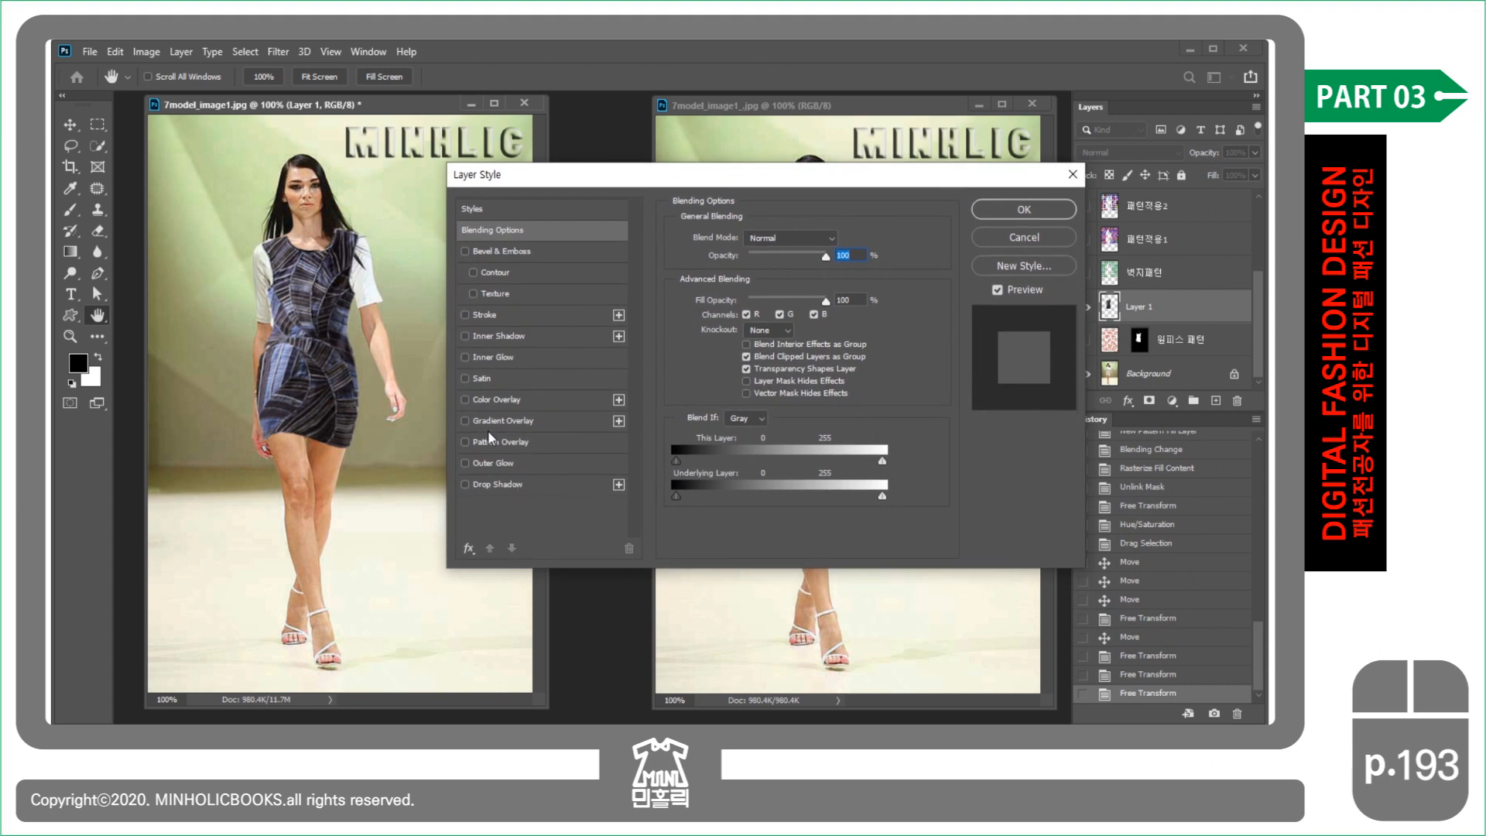
click(504, 483)
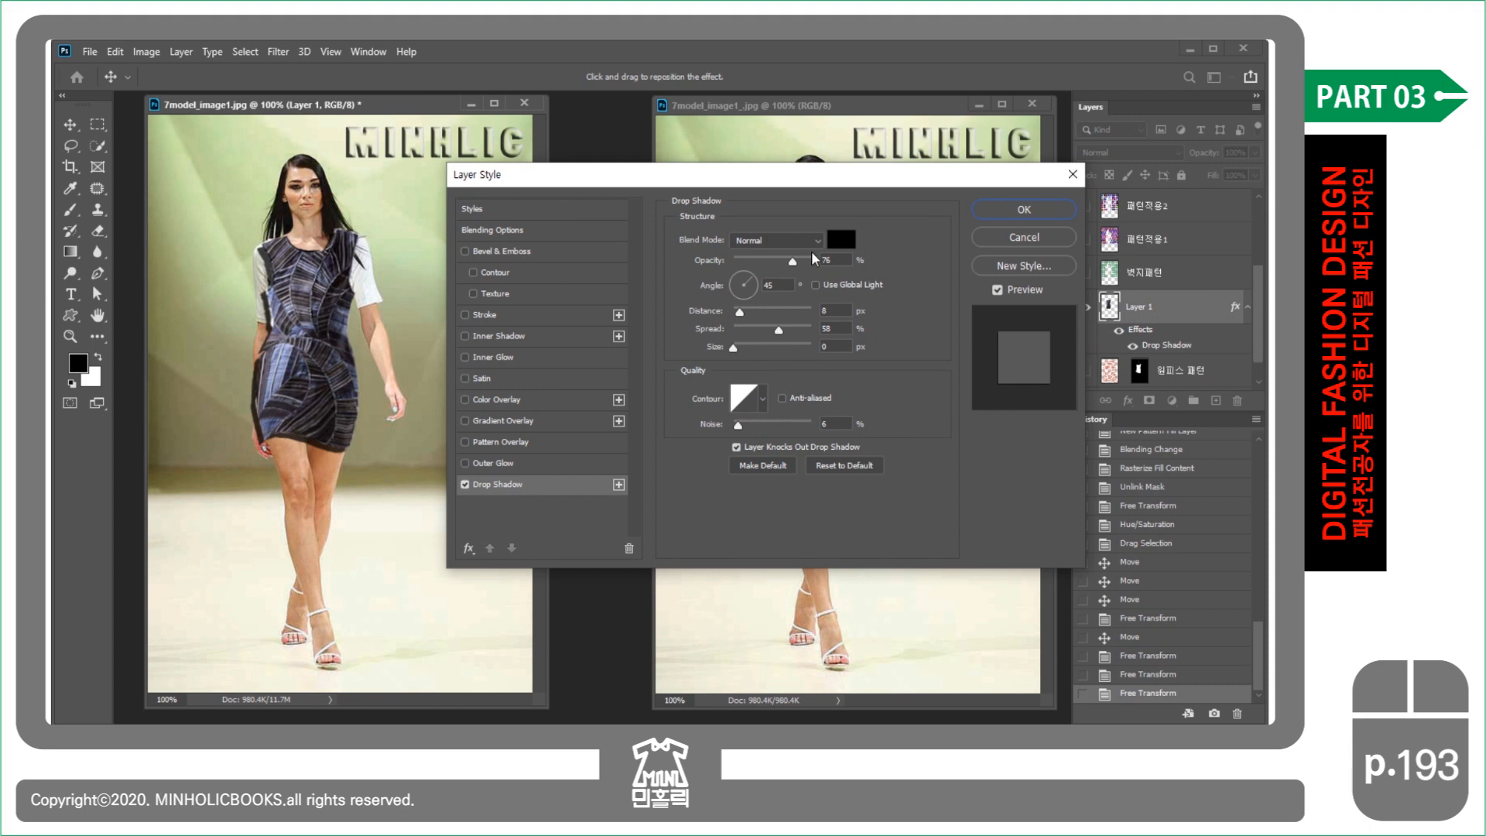
drag(739, 311, 734, 311)
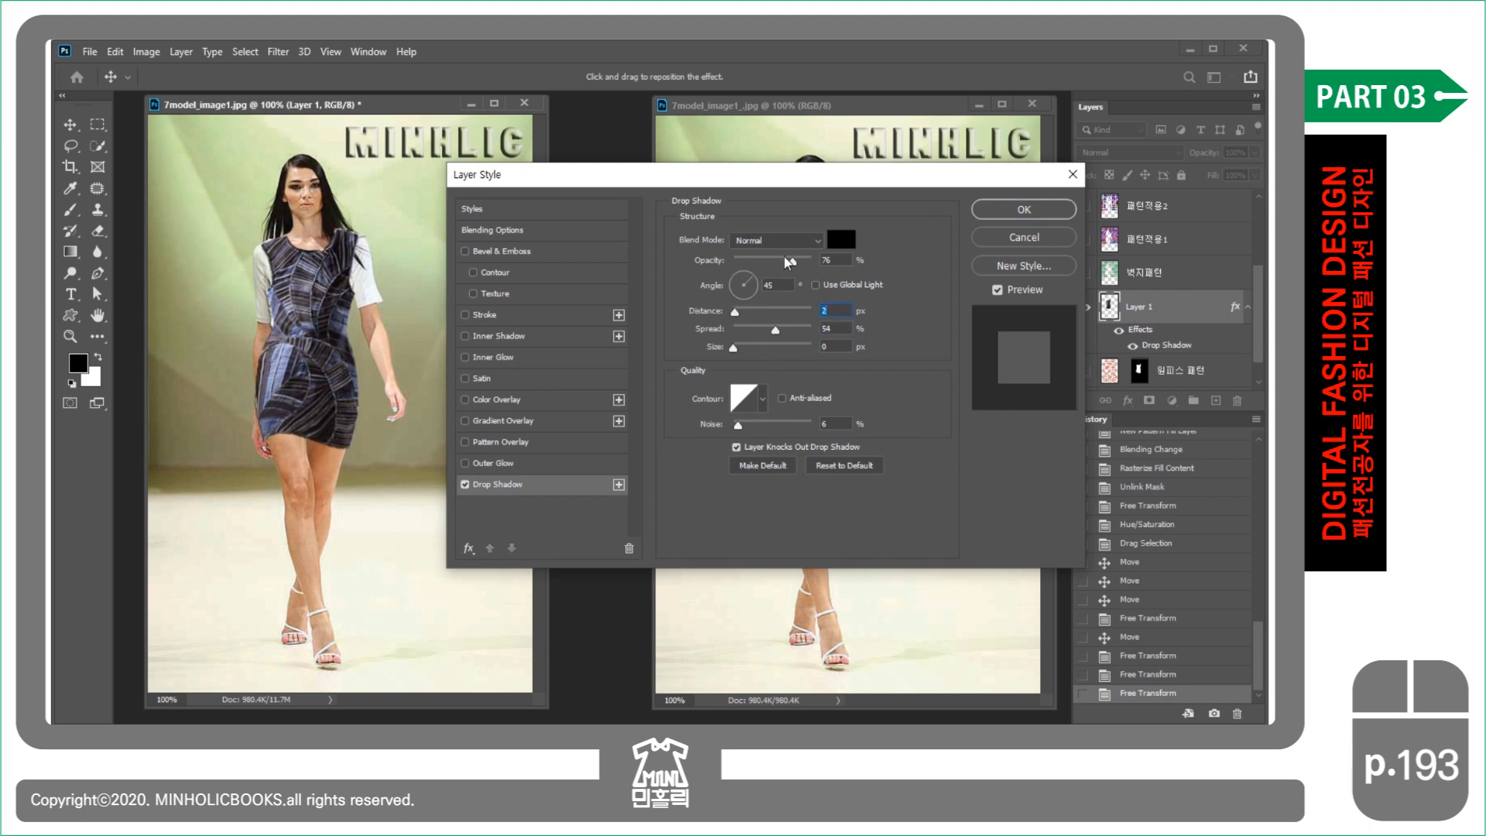
drag(788, 263, 786, 263)
drag(733, 349, 736, 350)
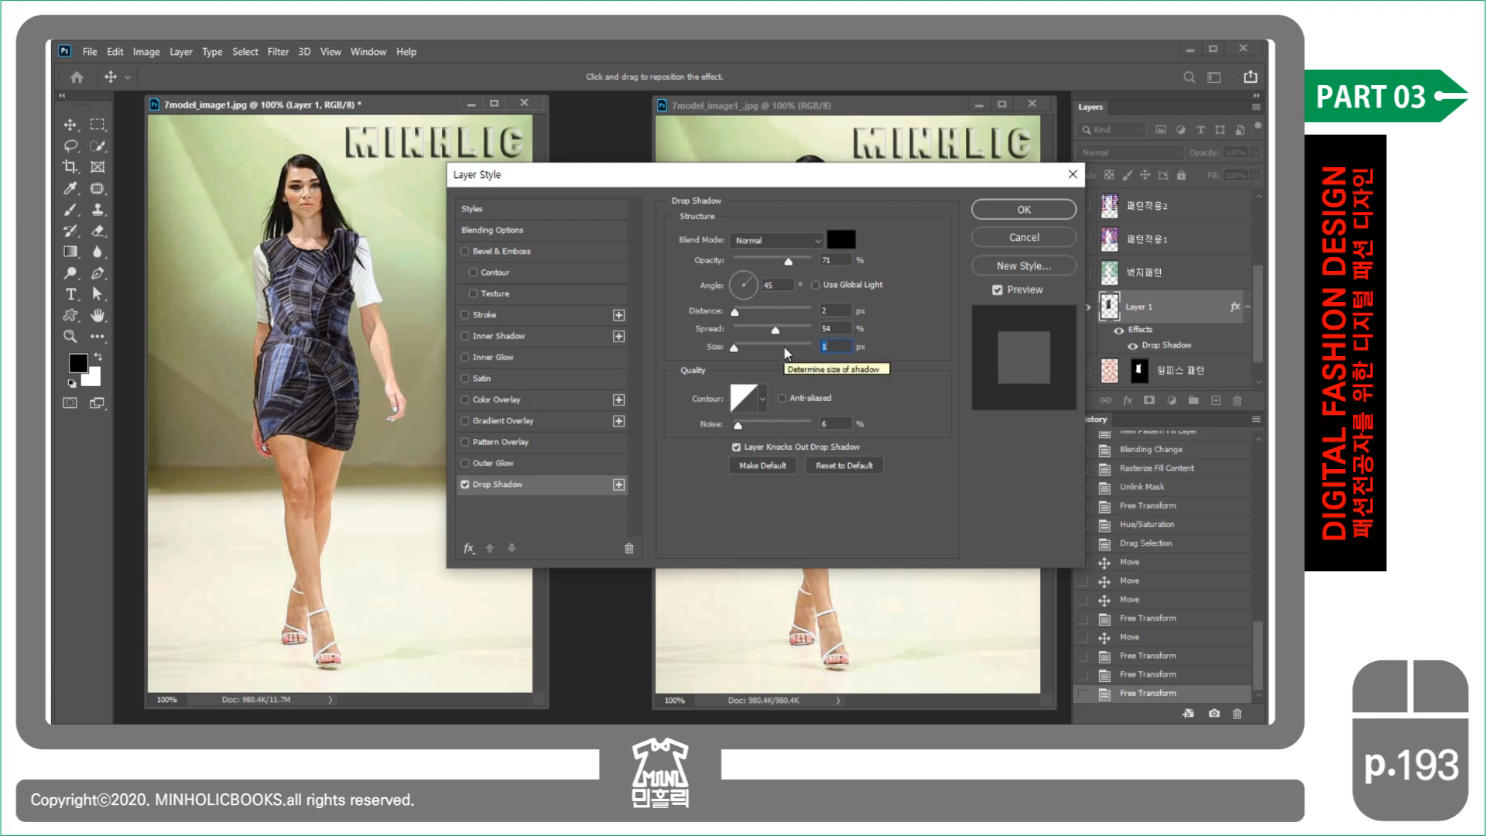
- Set the drop shadow's angle to 130° and its opacity to 41%
click(754, 286)
mouse_move(755, 293)
mouse_down()
mouse_move(740, 304)
mouse_move(734, 289)
mouse_up()
click(737, 282)
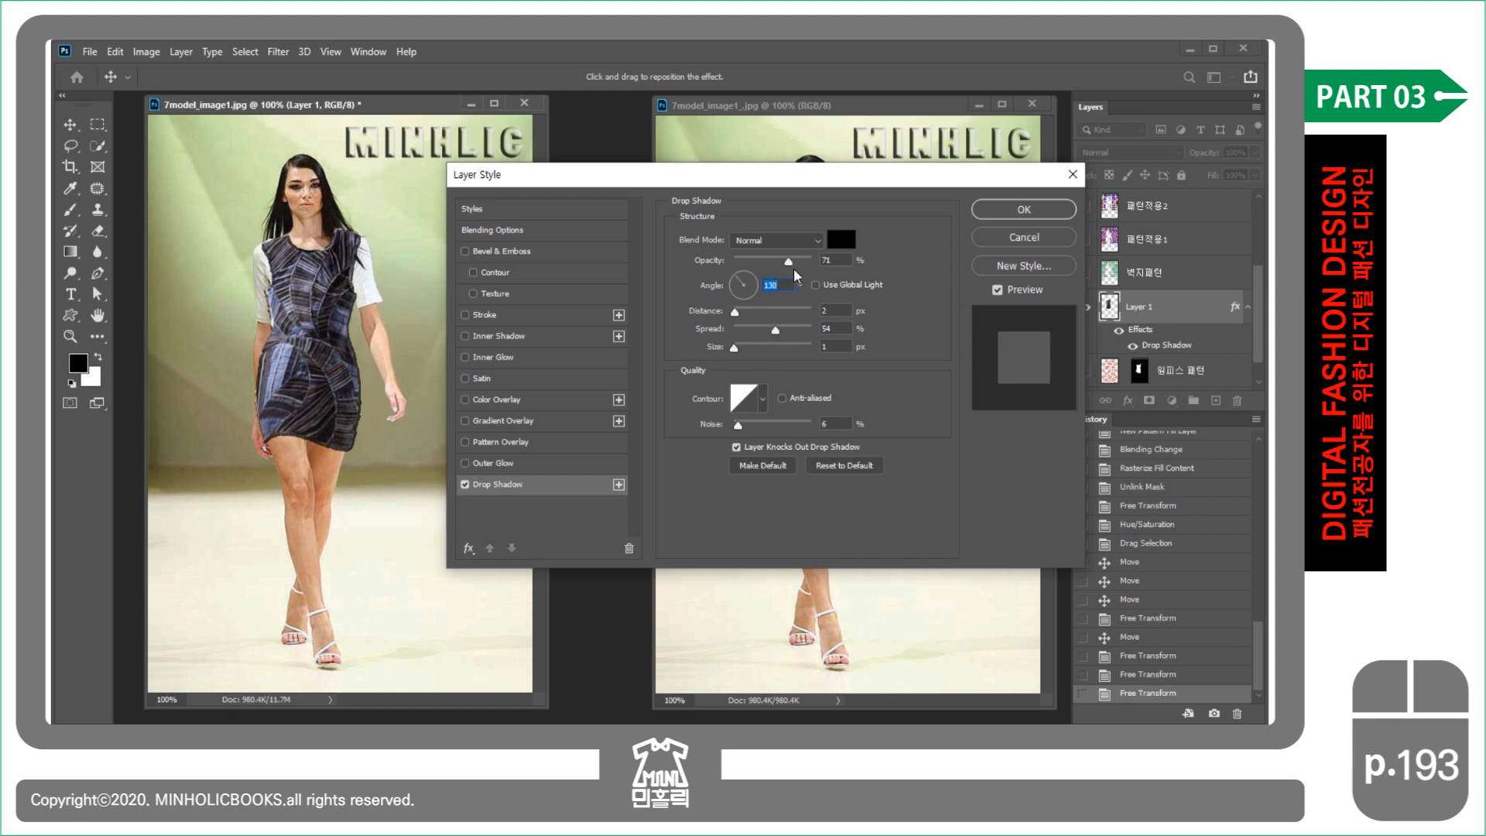
drag(789, 261, 765, 264)
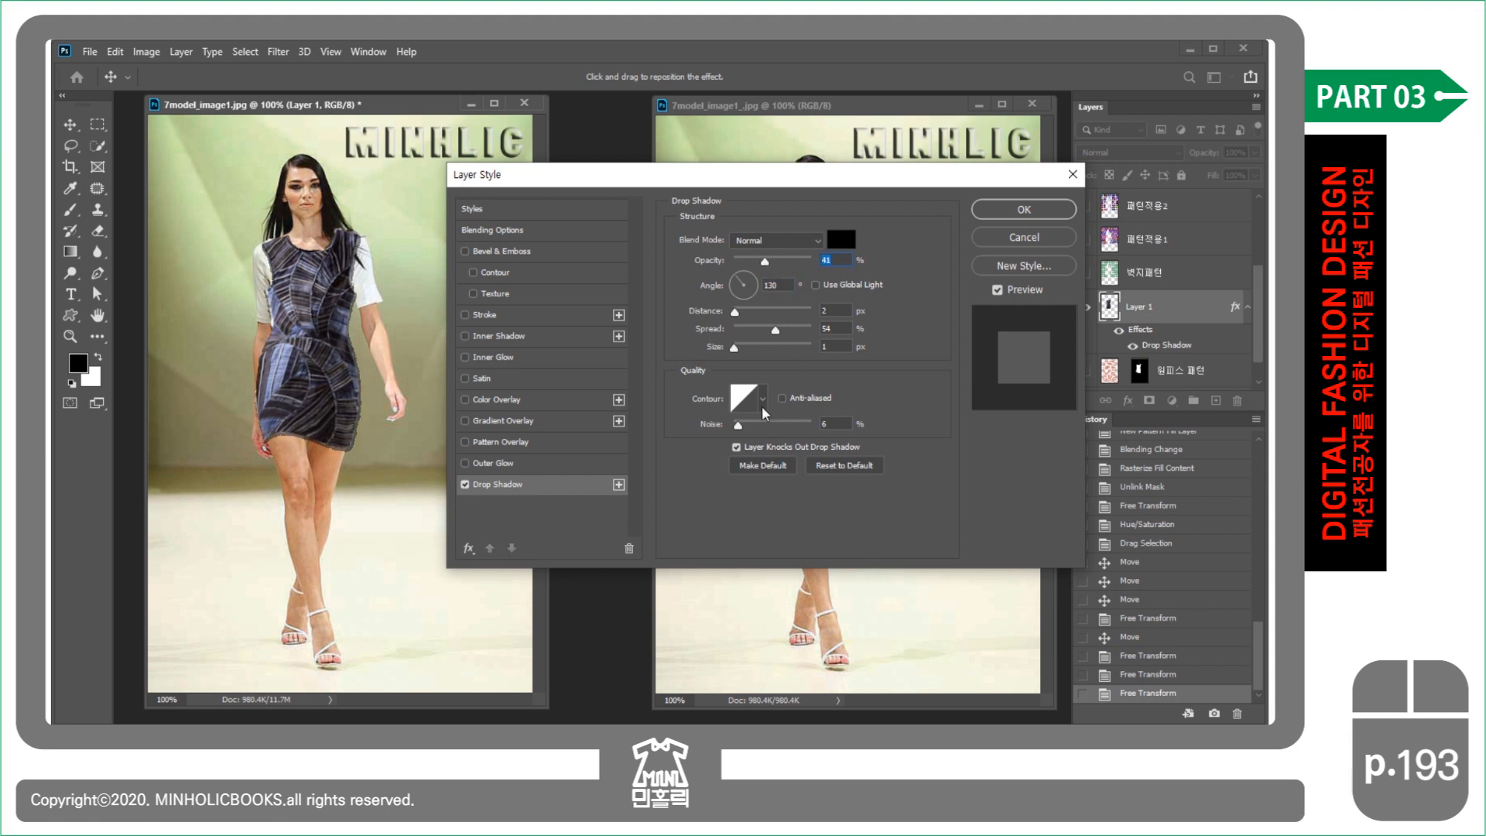
- Reduce the drop shadow's distance to 0 px, keep its size at 1 px, and apply the layer style
drag(736, 348, 733, 350)
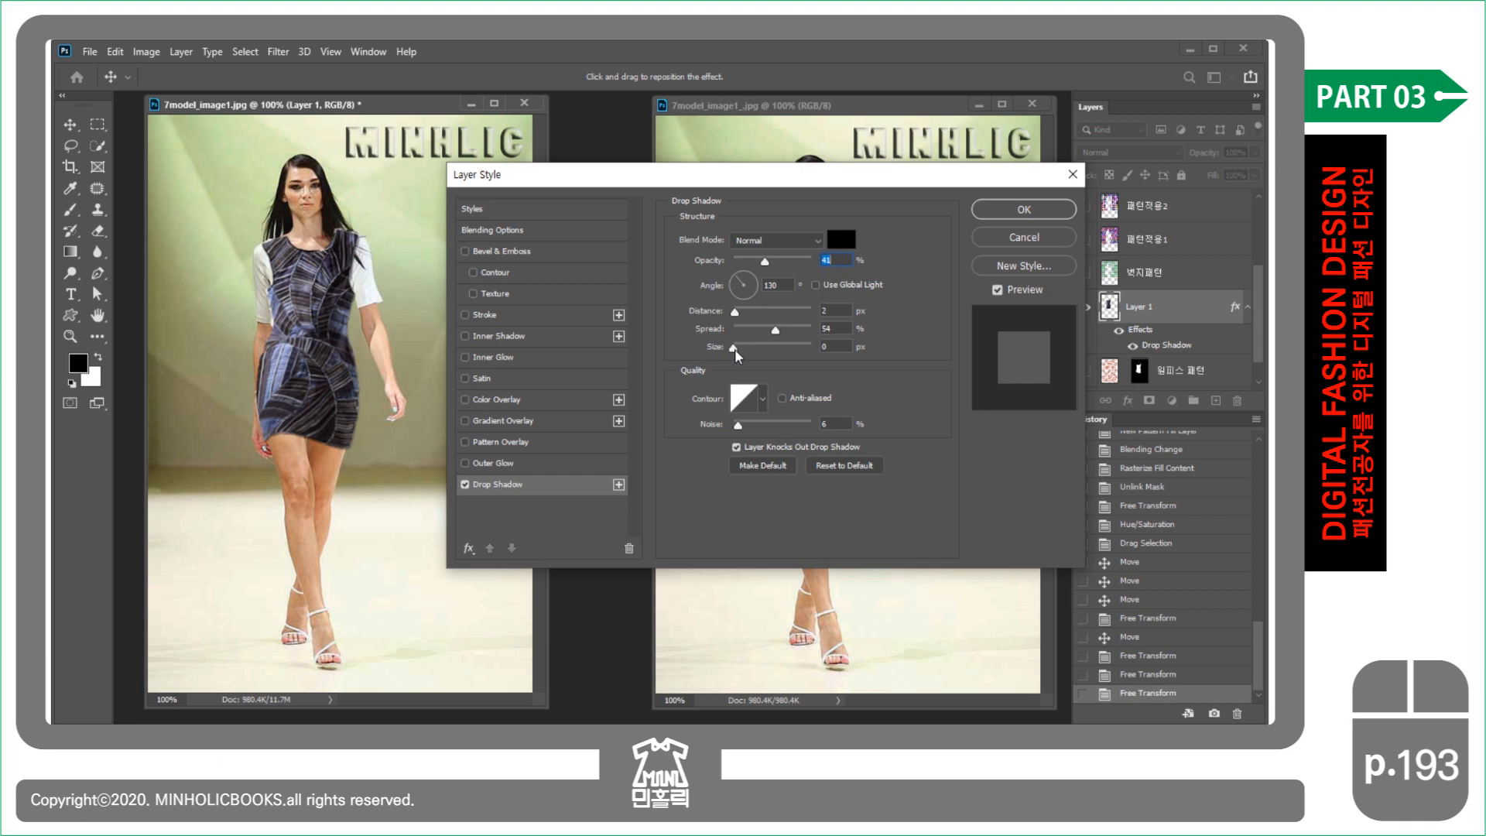
drag(734, 349, 736, 350)
click(734, 349)
drag(740, 320, 736, 320)
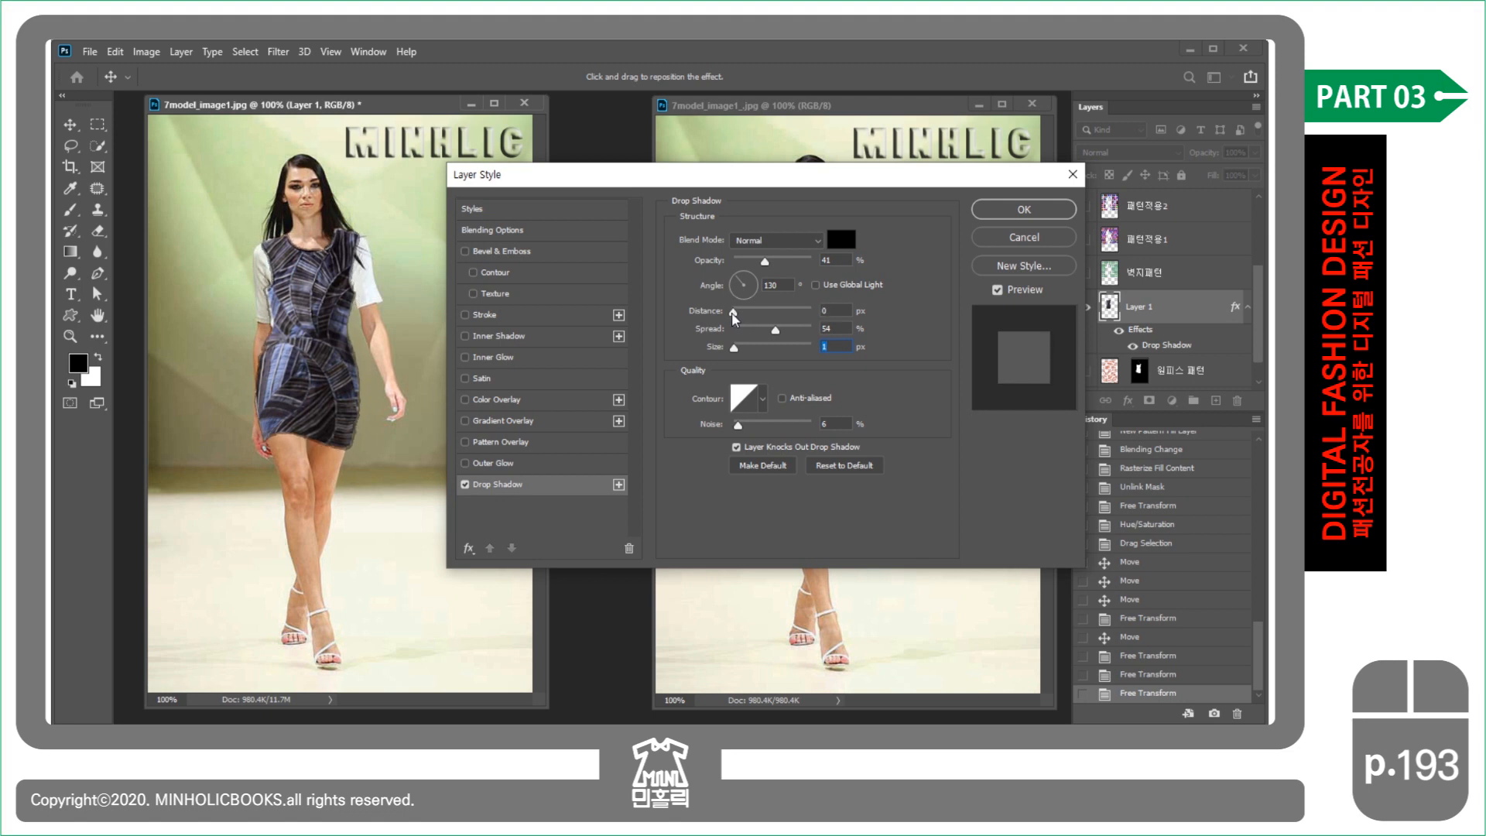
click(736, 319)
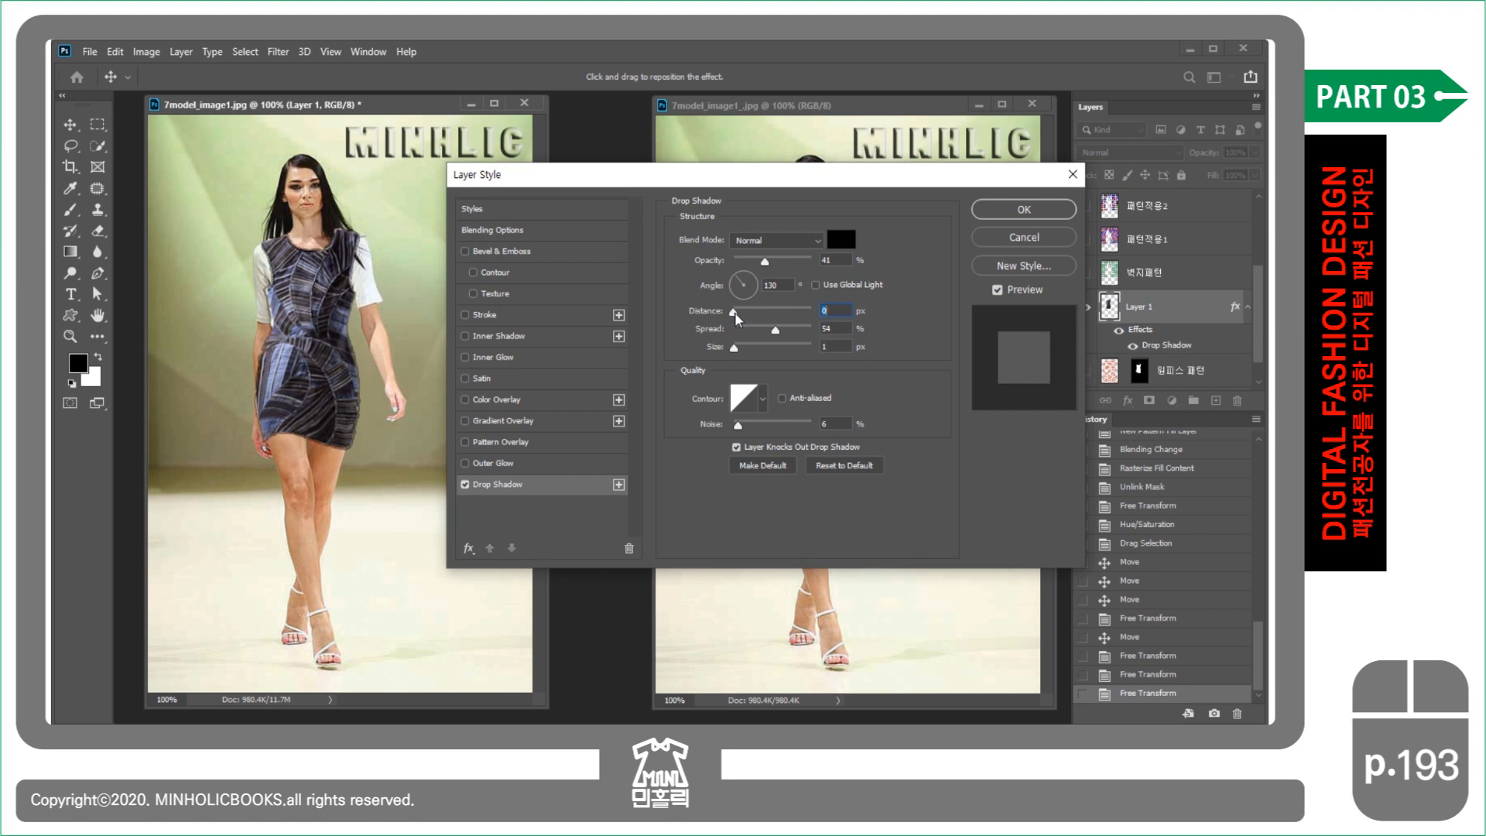
click(1017, 219)
- Nudge the striped dress slightly so it sits in line with the model's body
mouse_move(316, 306)
mouse_down()
mouse_move(421, 325)
mouse_move(300, 310)
mouse_up()
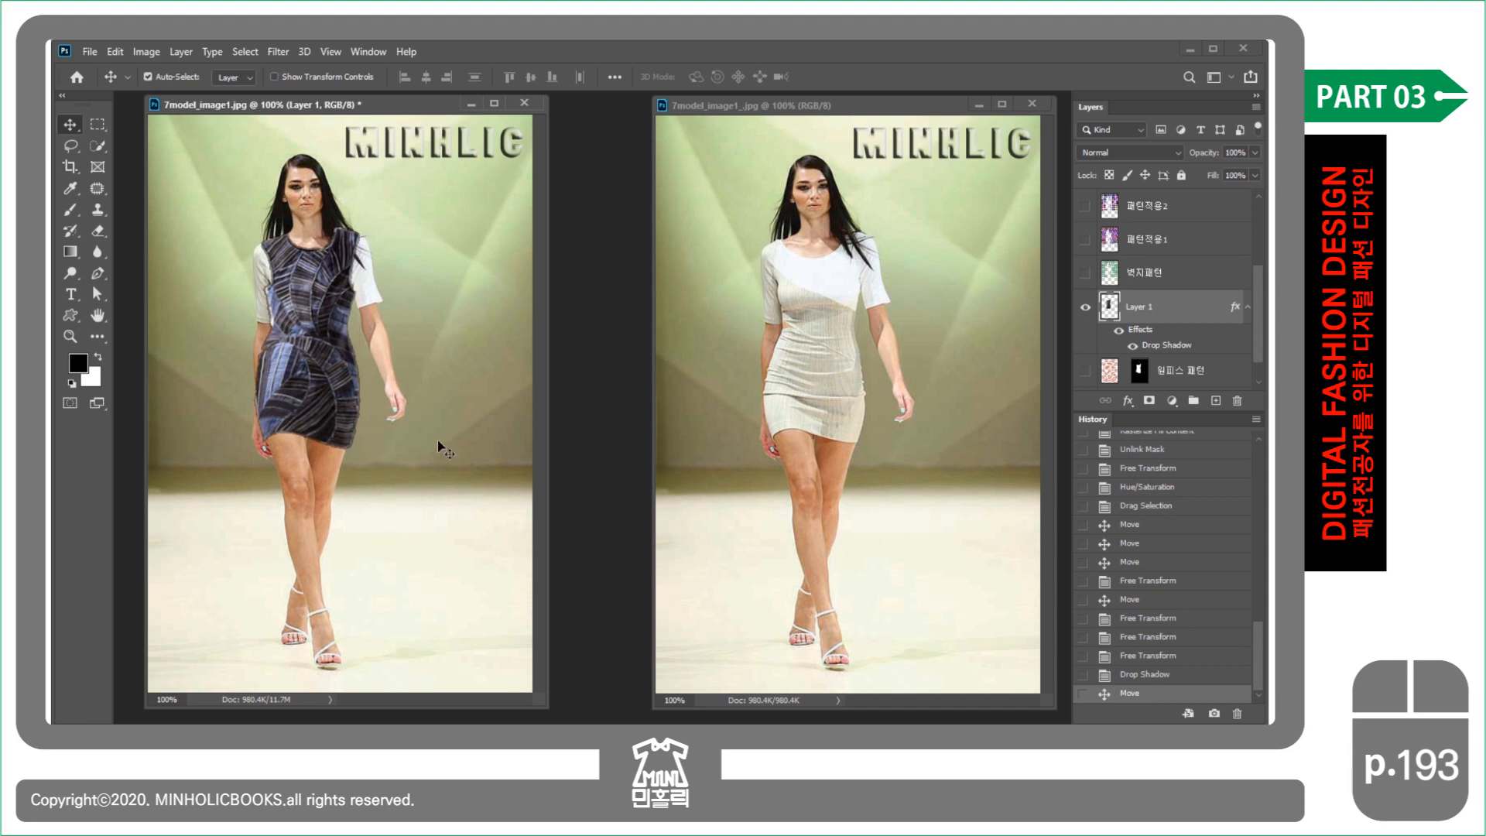
key(ctrl+minus)
key(ctrl+minus)
key(ctrl+plus)
key(ctrl+plus)
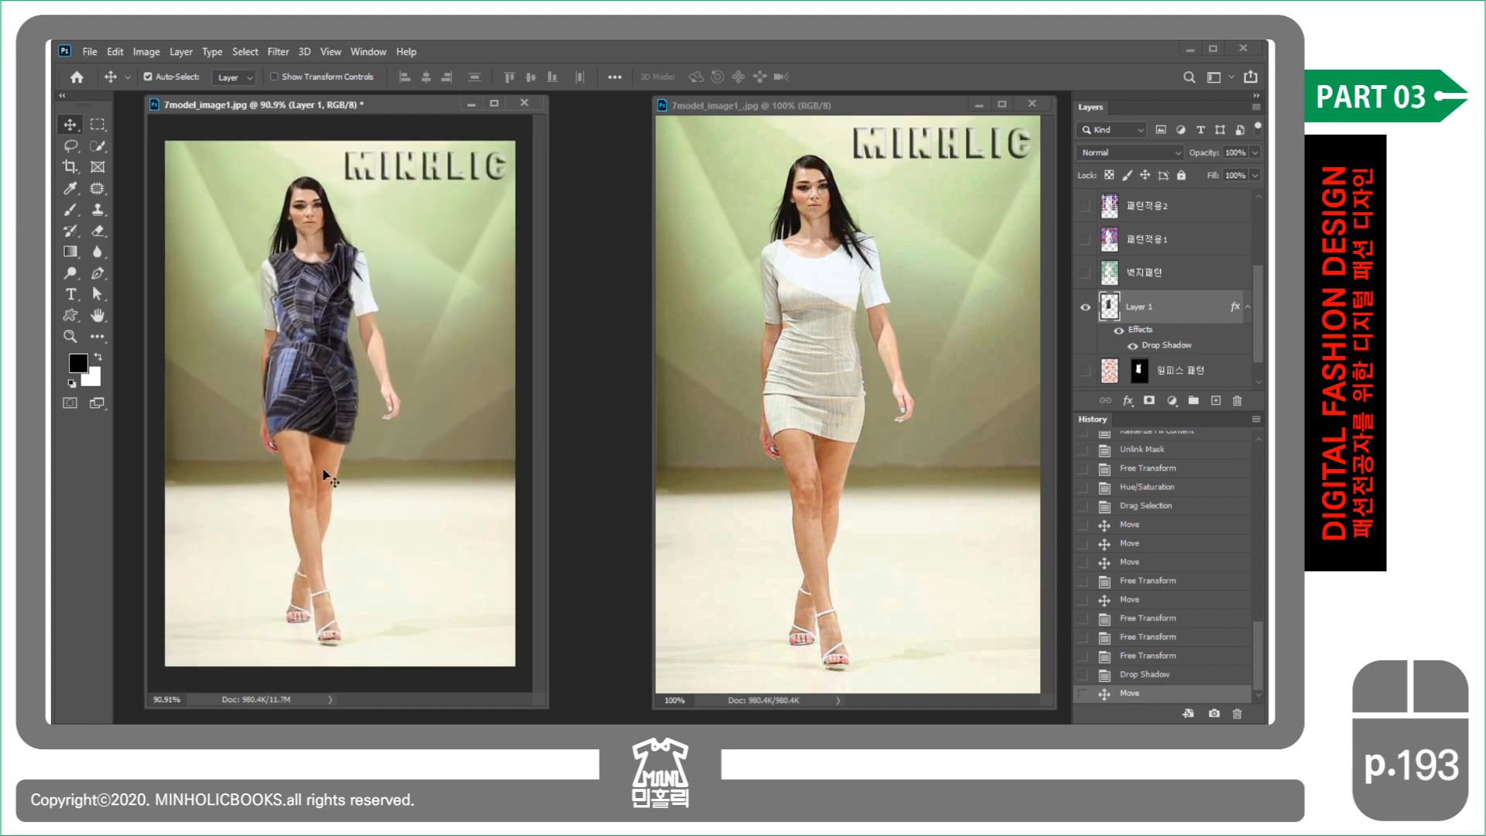
- Shift the striped dress's hue to -70 with Hue/Saturation to recolour it green
click(1085, 311)
click(1085, 311)
key(ctrl+u)
drag(718, 245, 678, 301)
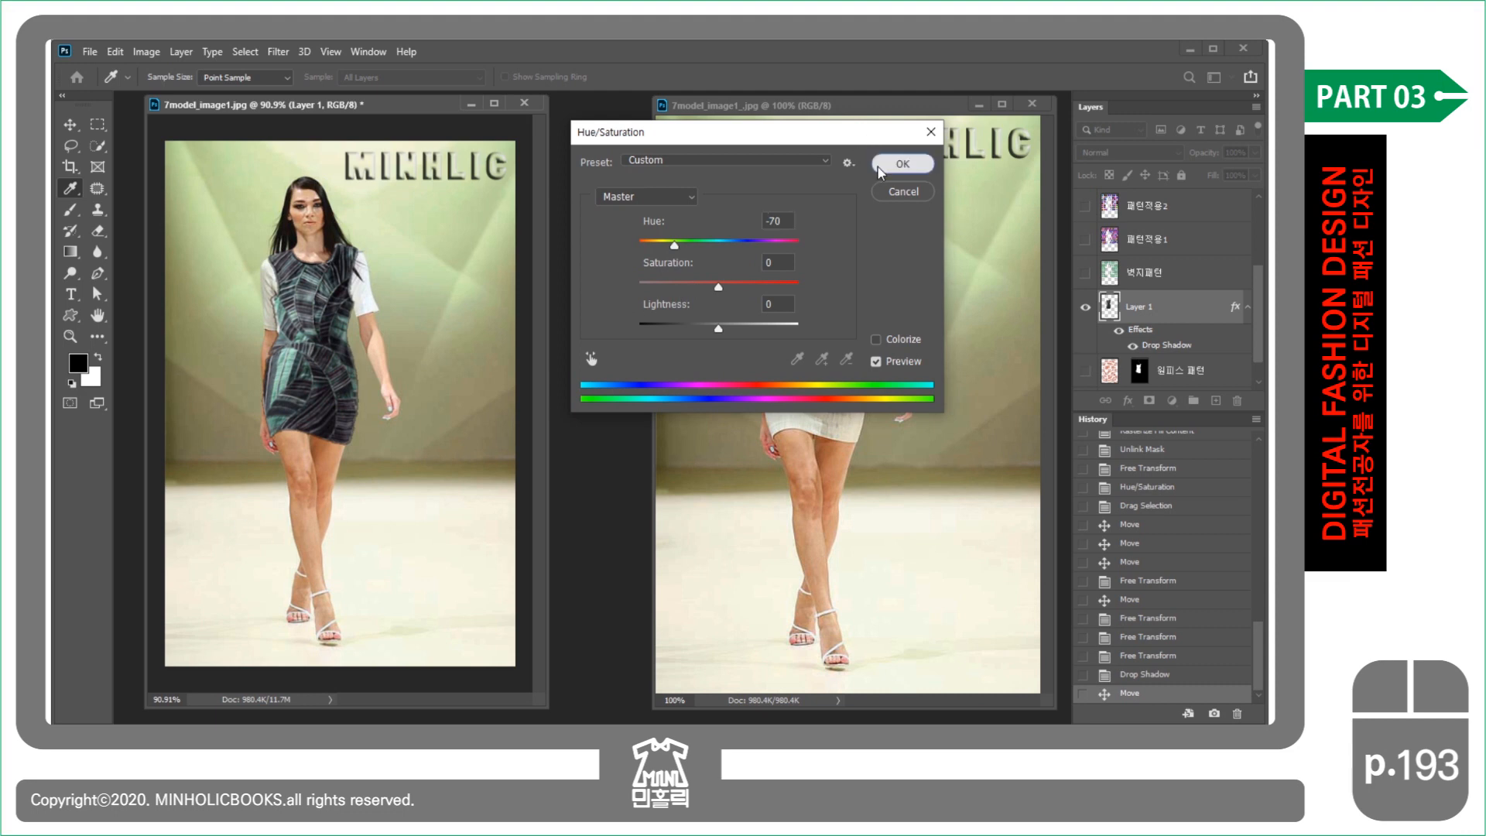
click(902, 163)
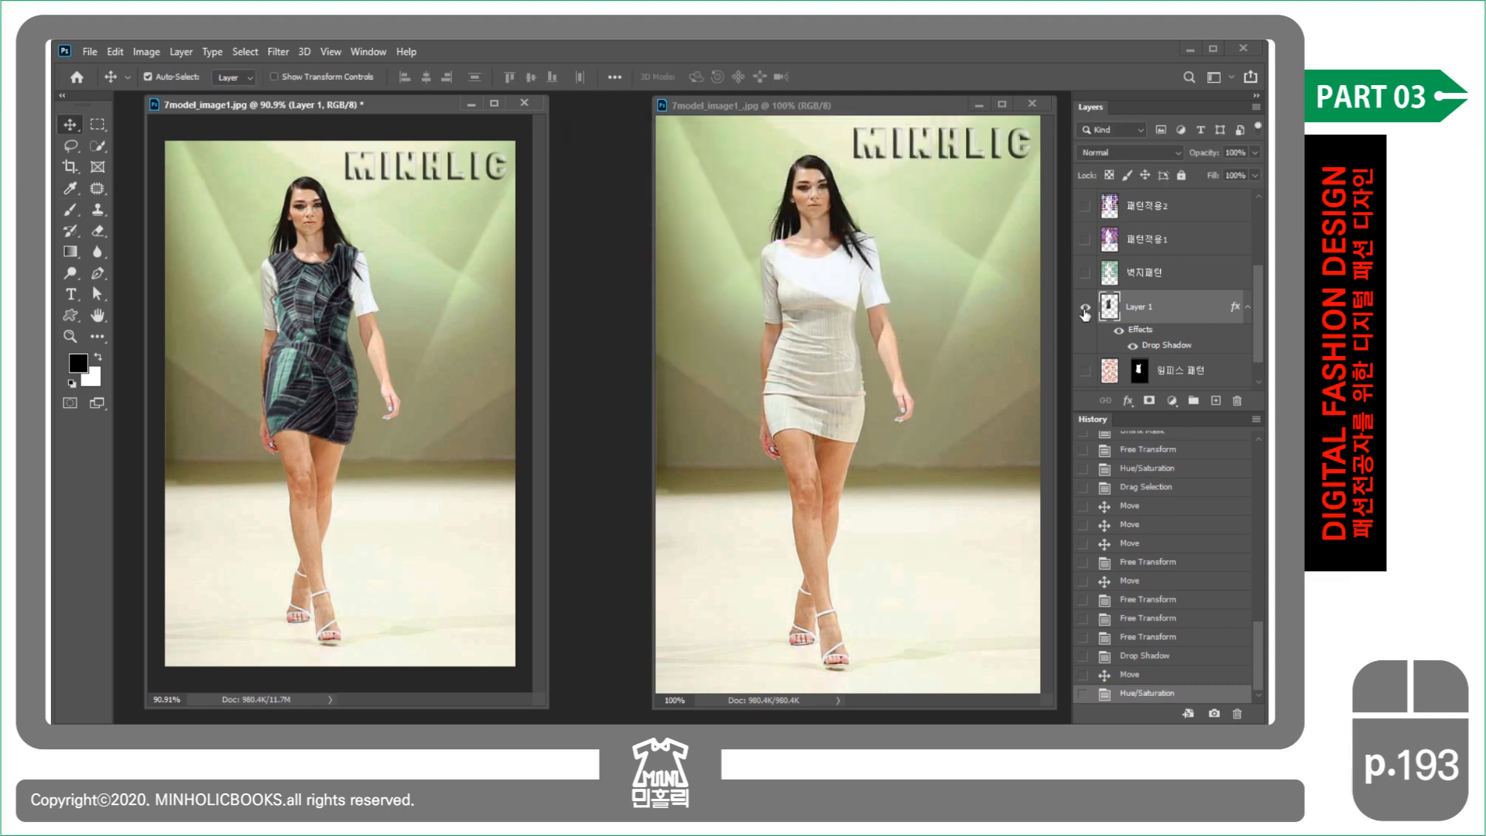
- Compare the recoloured dress with the original white dress and the one-piece pattern layer by toggling layer visibility
click(1085, 307)
click(1085, 307)
click(1086, 307)
click(1085, 371)
click(1085, 371)
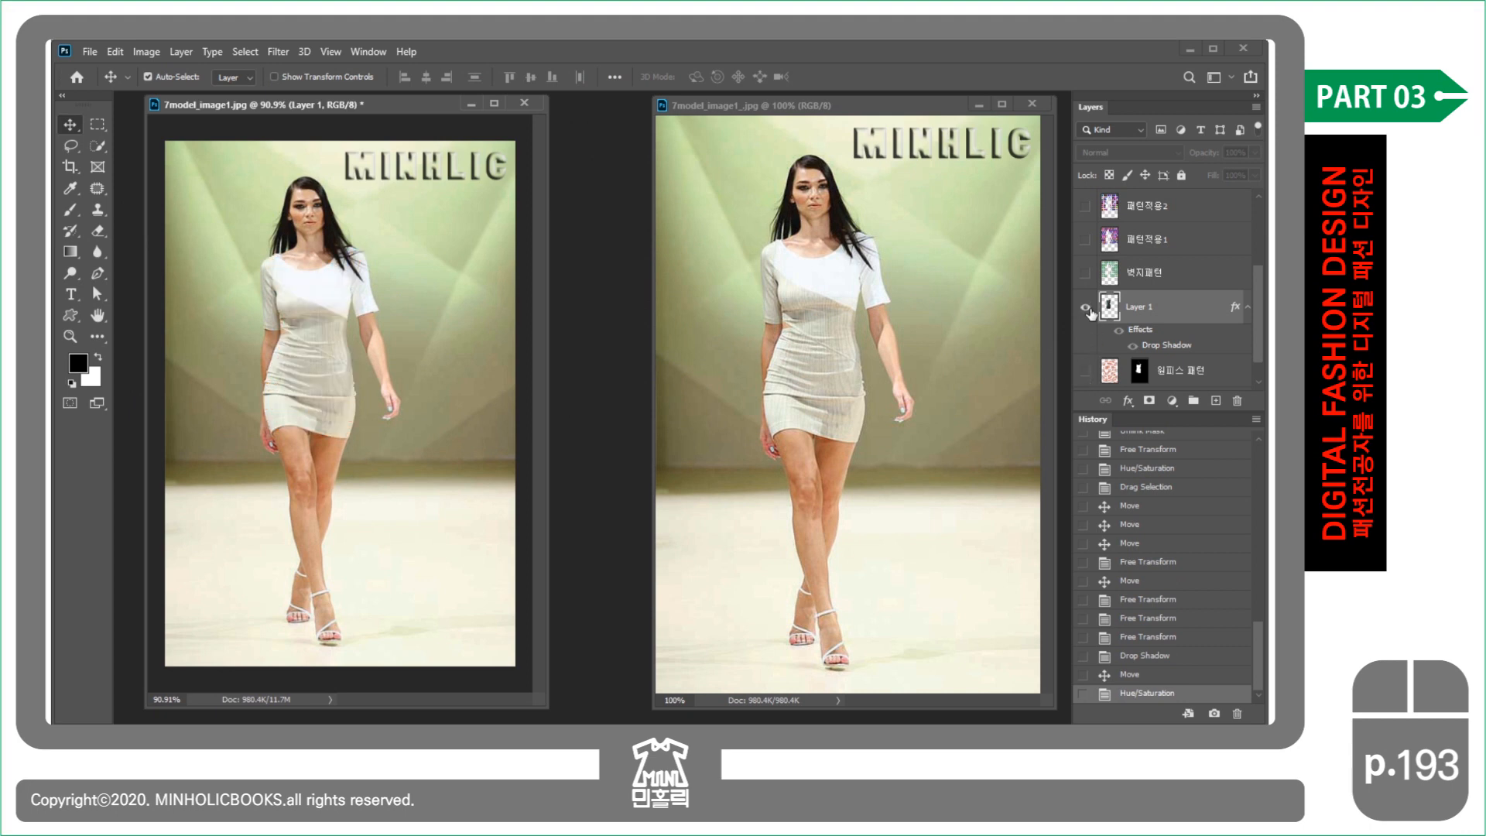
click(1085, 307)
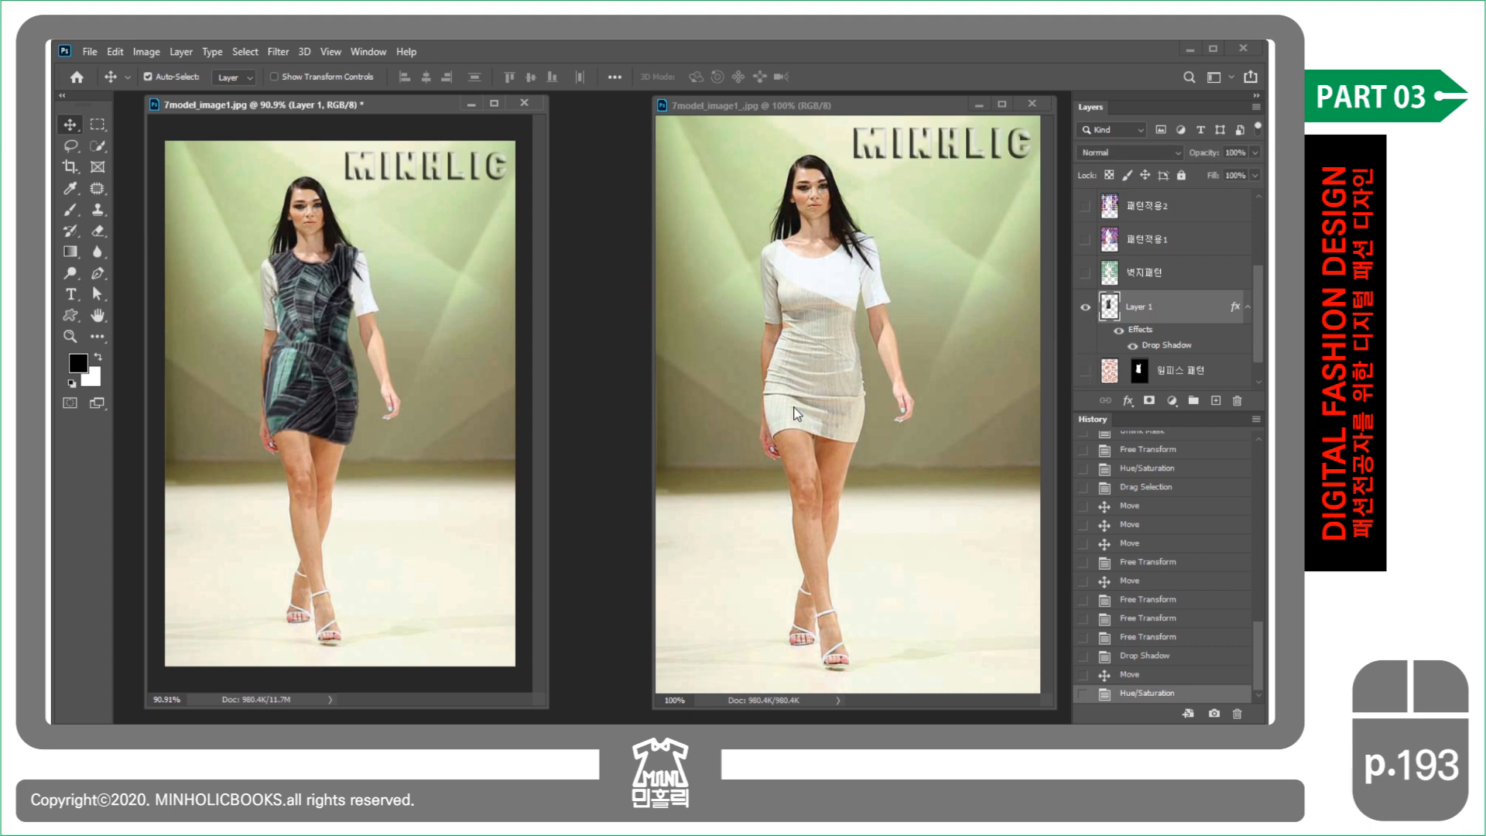